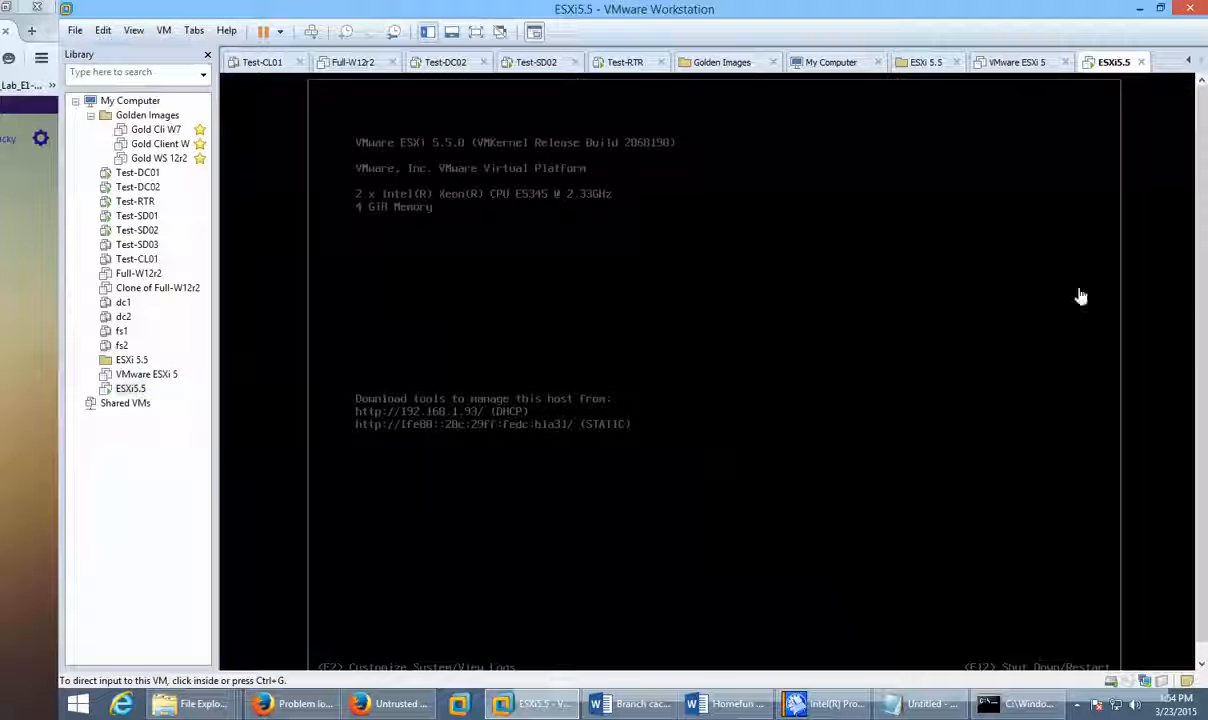
Step: Leave the ESXi 5.5 console and bring up Firefox's certificate warning for 192.168.1.93
{"action": "left_click_drag", "start_coordinate": [1201, 172], "coordinate": [1193, 121]}
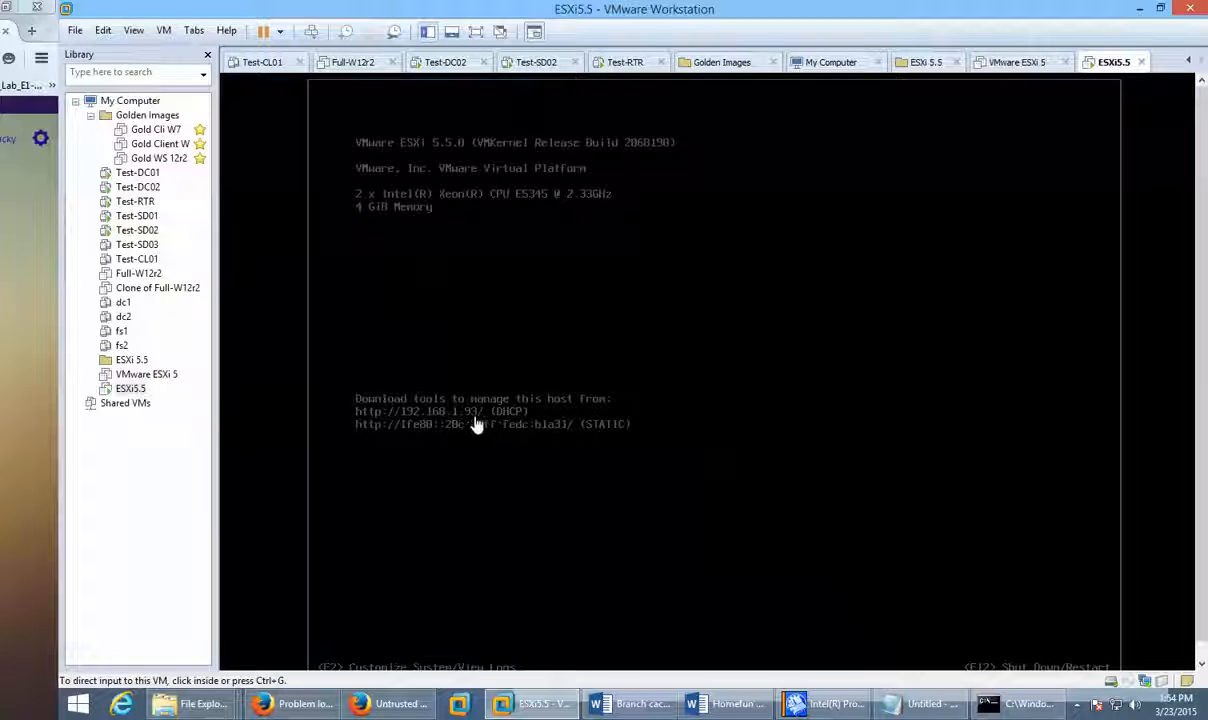
{"action": "left_click", "coordinate": [366, 705]}
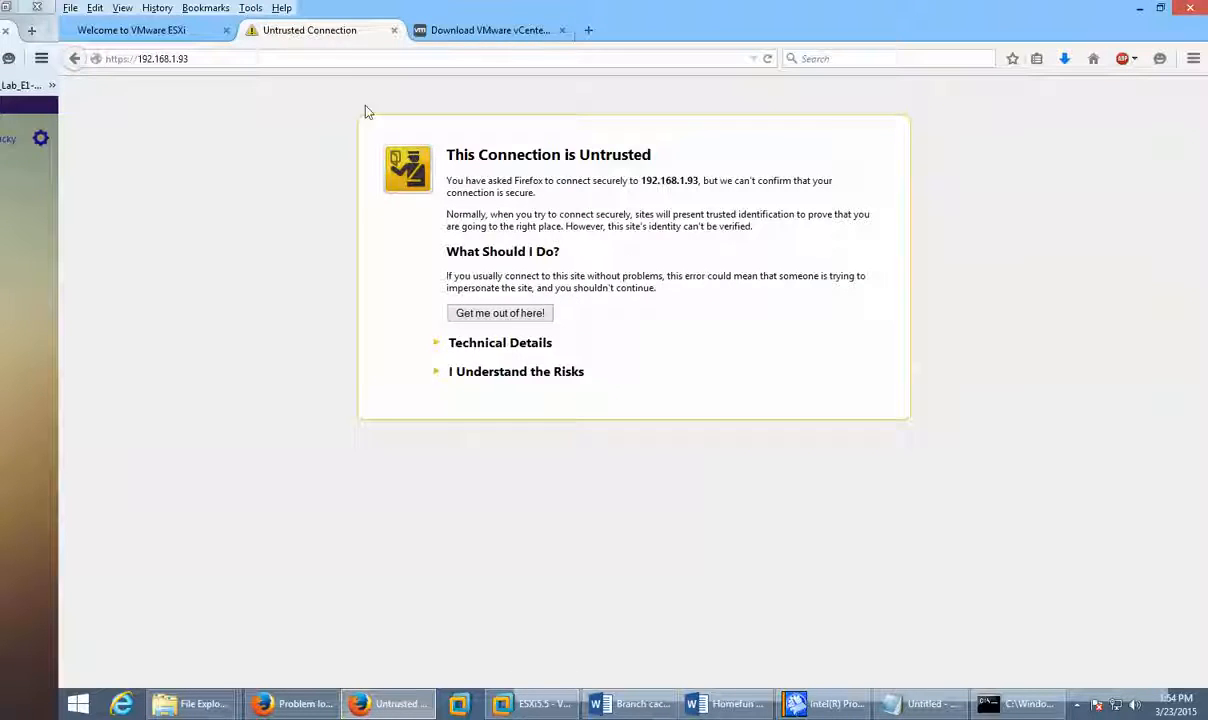
{"action": "left_click", "coordinate": [205, 58]}
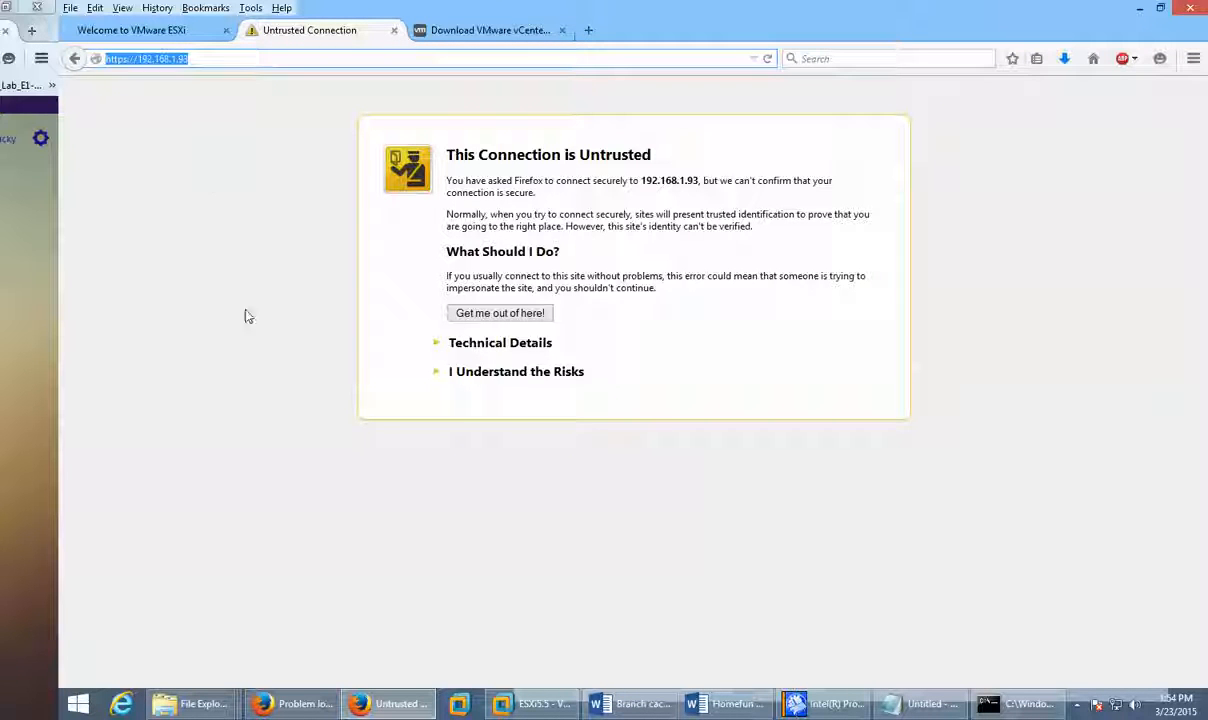
{"action": "left_click", "coordinate": [490, 373]}
{"action": "left_click", "coordinate": [466, 470]}
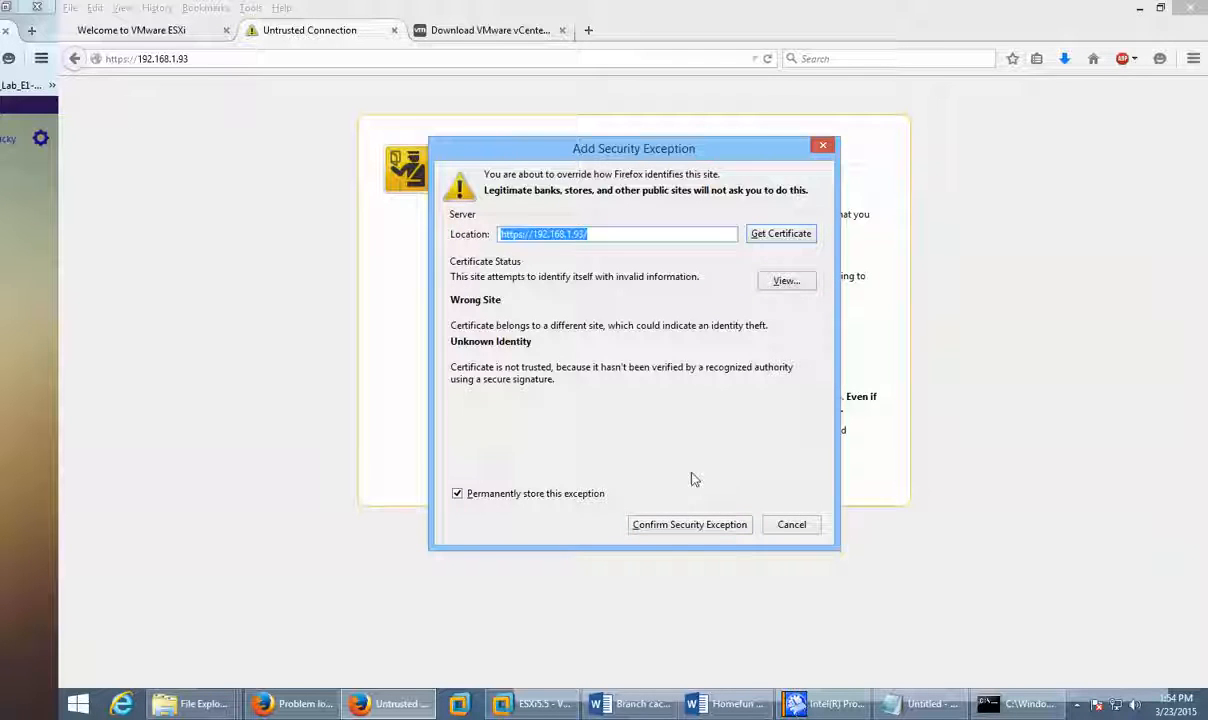
{"action": "left_click", "coordinate": [669, 529]}
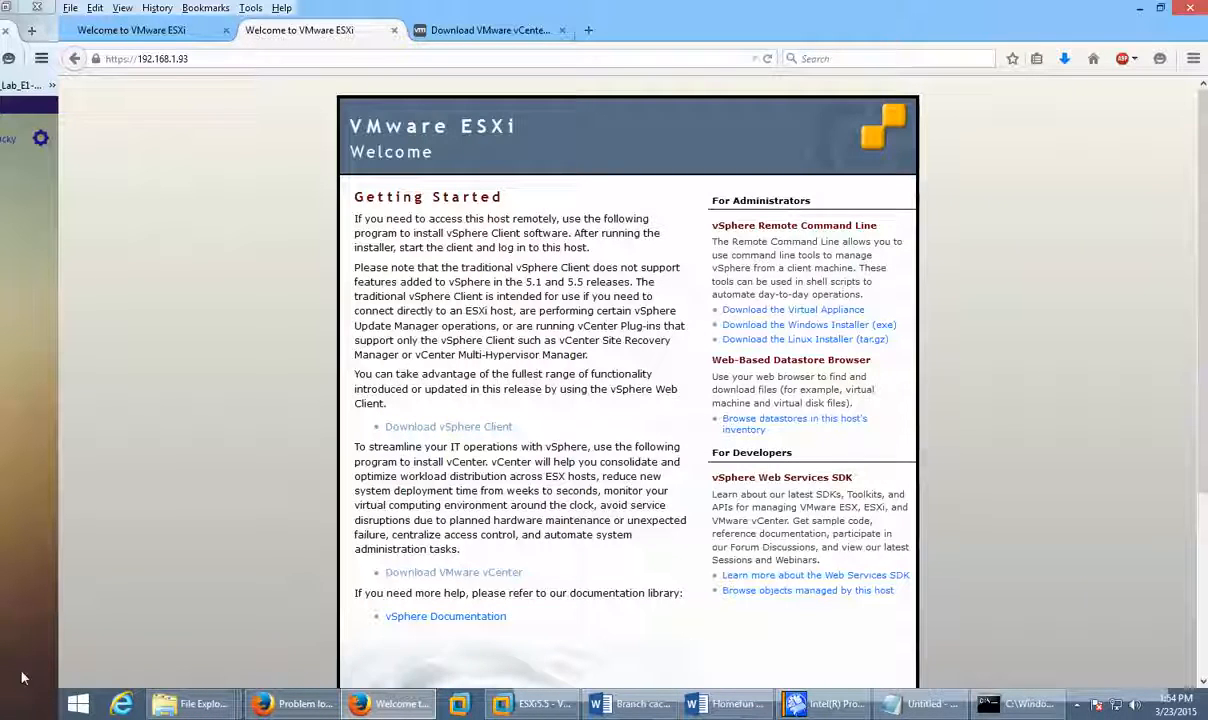
Step: Save VMware-viclient-all-5.5.0-1993072.exe and open the vCenter download link in a background tab
{"action": "left_click", "coordinate": [466, 430]}
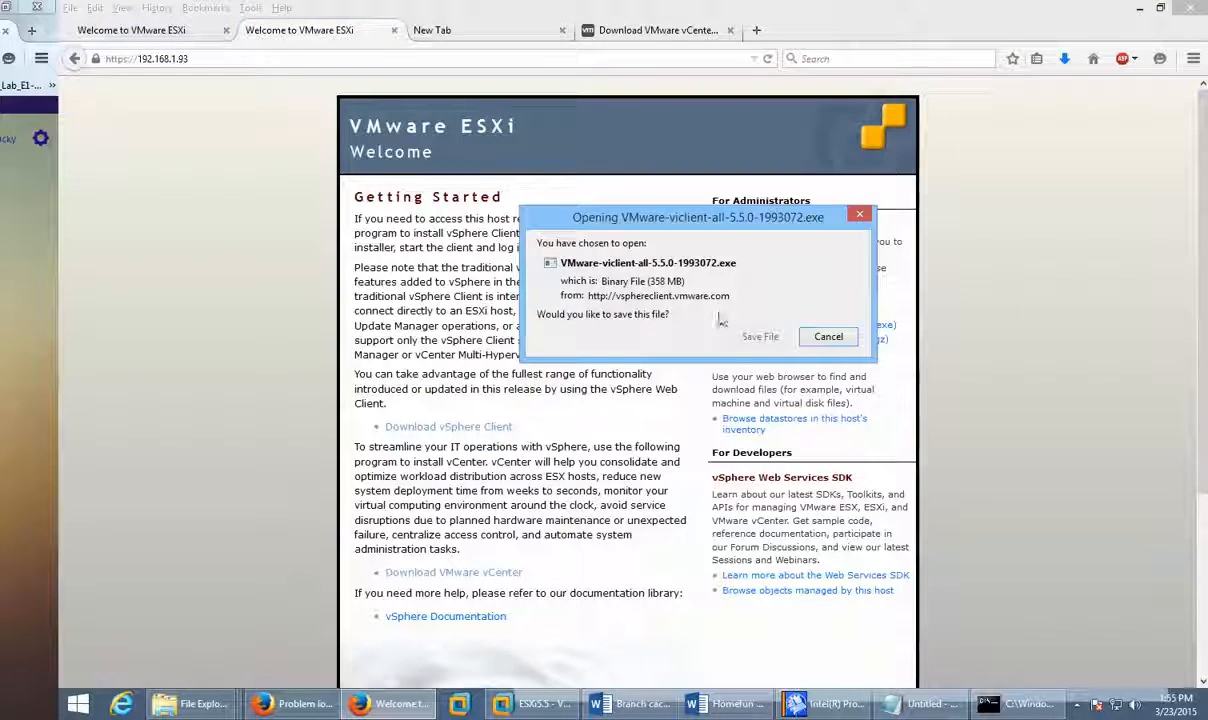
{"action": "left_click", "coordinate": [758, 337]}
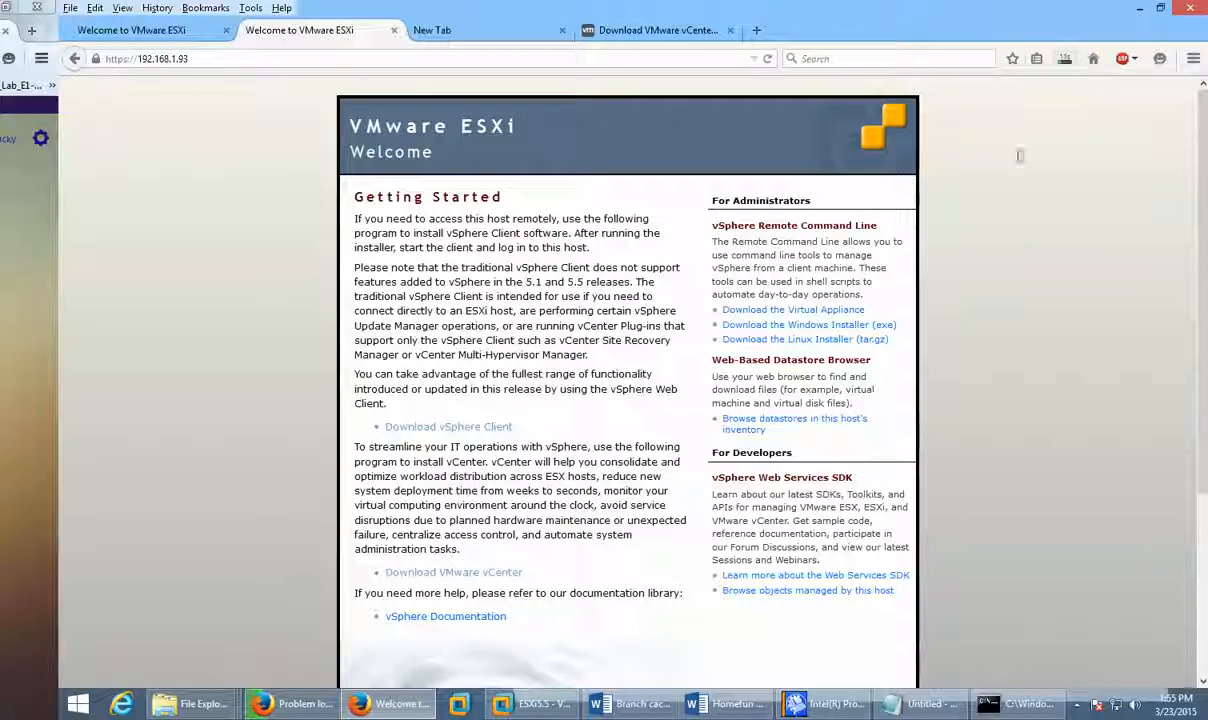
{"action": "middle_click", "coordinate": [463, 575]}
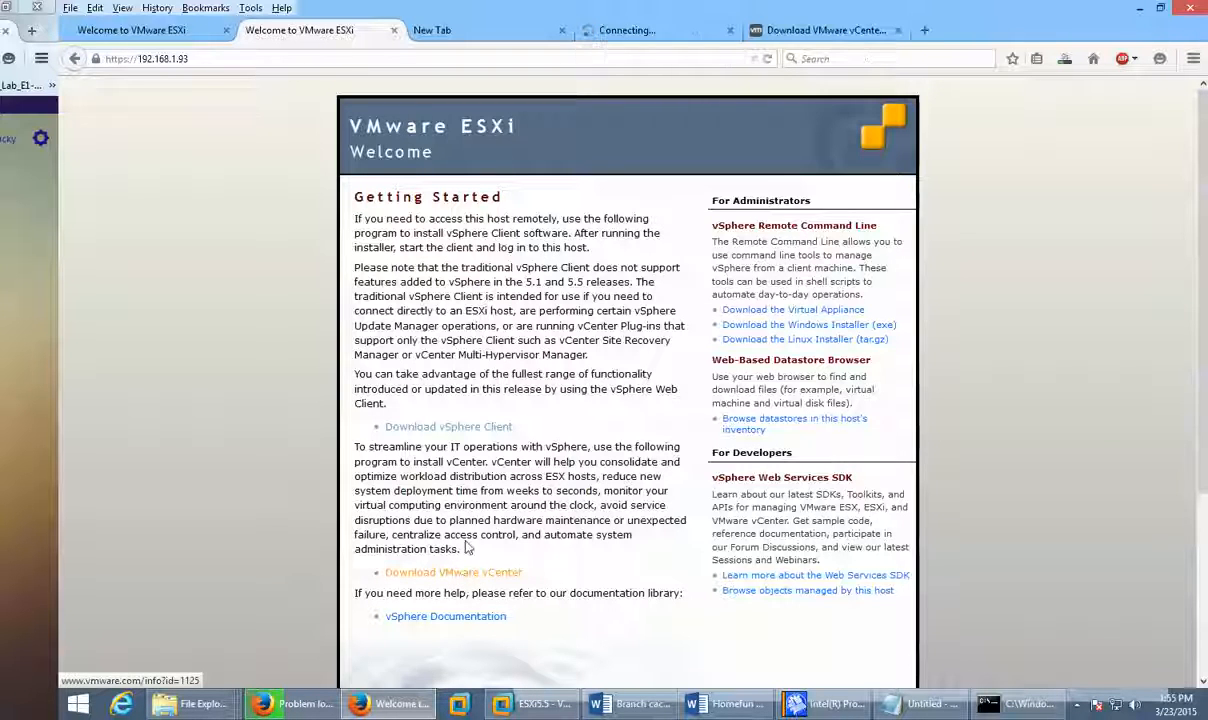
Step: Switch to the my.vmware.com downloads tab and scroll through the By Category product list
{"action": "left_click", "coordinate": [658, 34]}
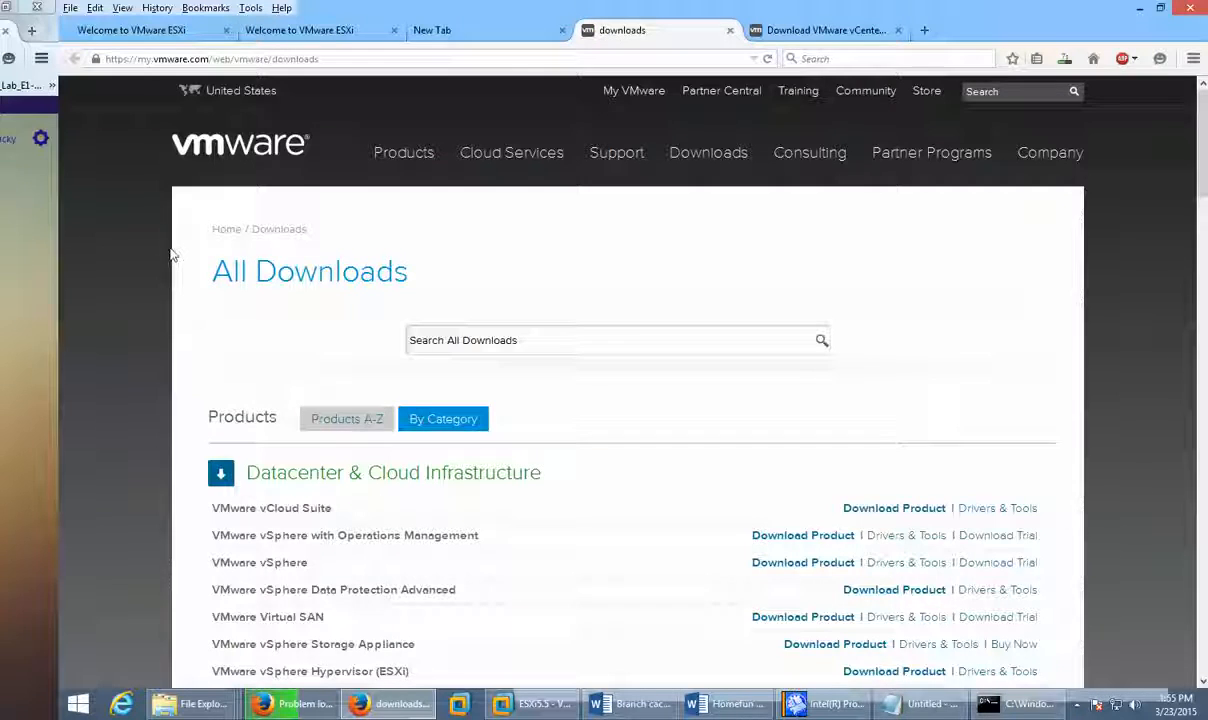
{"action": "scroll", "coordinate": [168, 257], "scroll_direction": "down", "scroll_amount": 2}
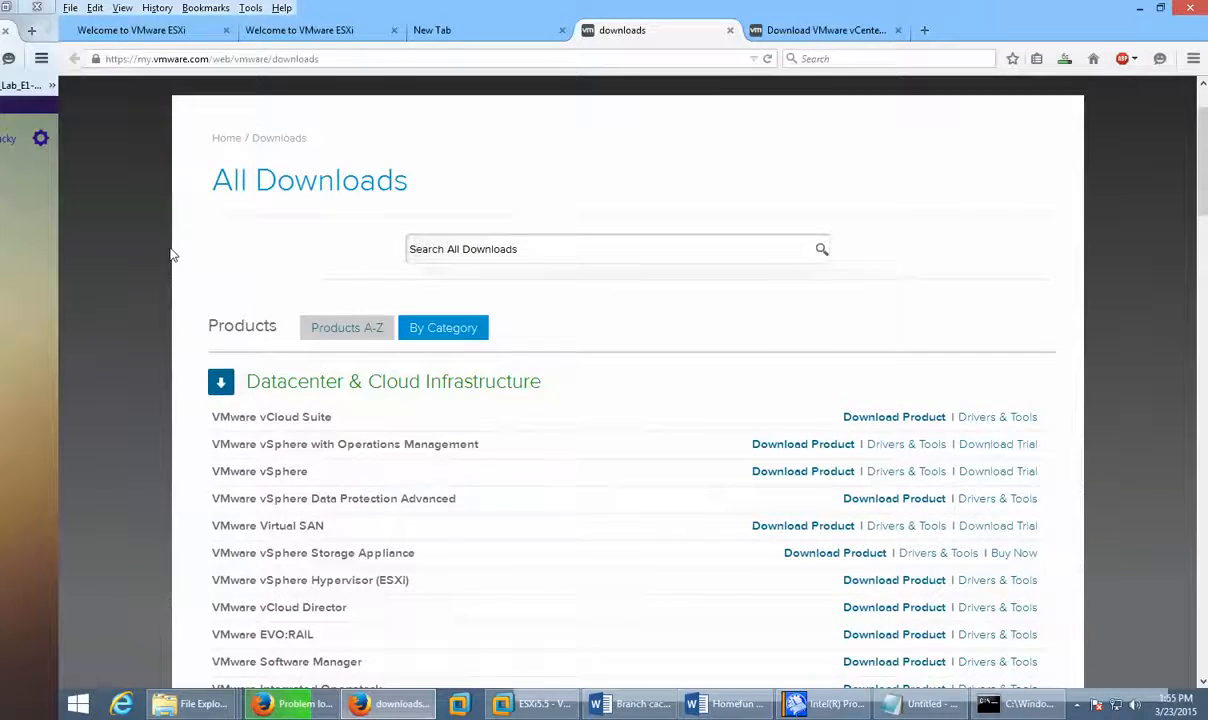
{"action": "scroll", "coordinate": [170, 255], "scroll_direction": "up", "scroll_amount": 2}
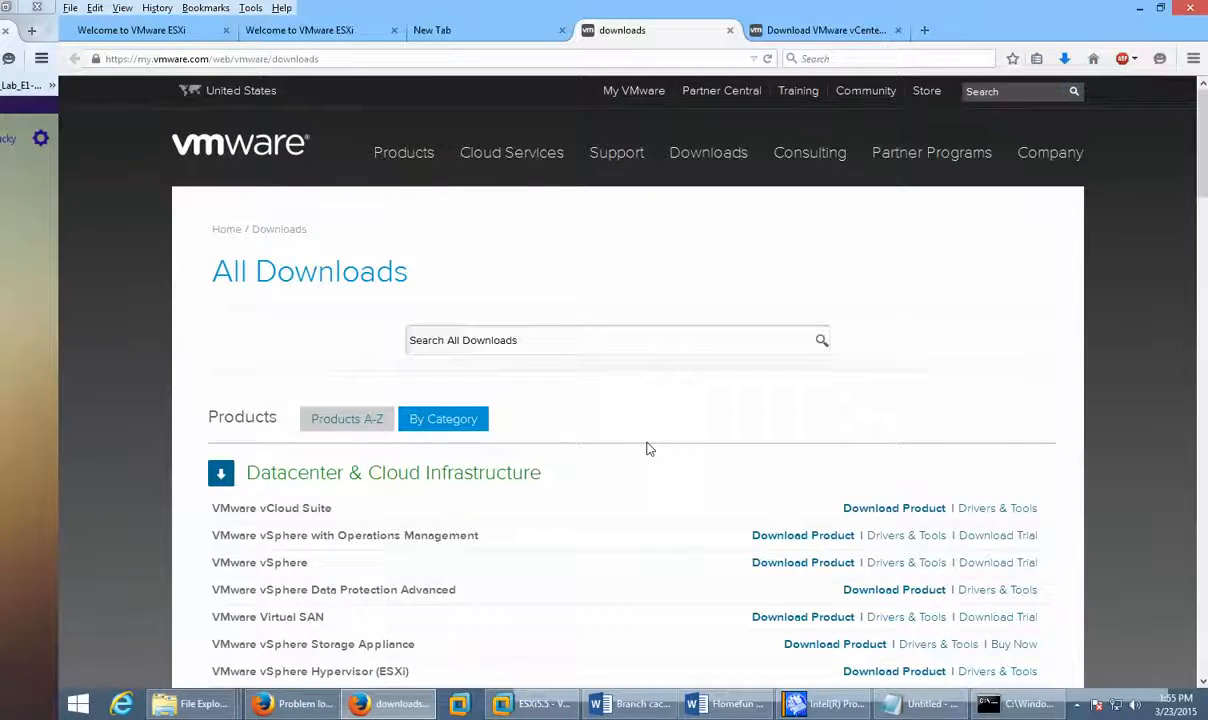
{"action": "scroll", "coordinate": [645, 450], "scroll_direction": "down", "scroll_amount": 3}
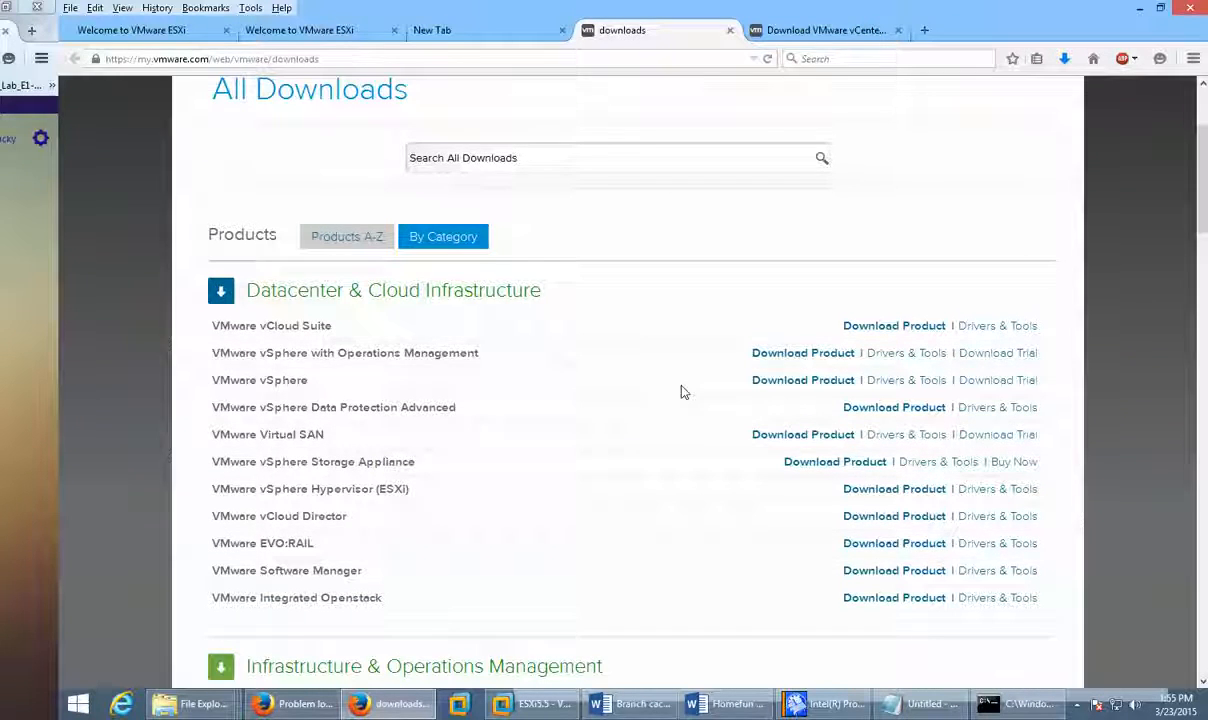
{"action": "scroll", "coordinate": [680, 391], "scroll_direction": "down", "scroll_amount": 2}
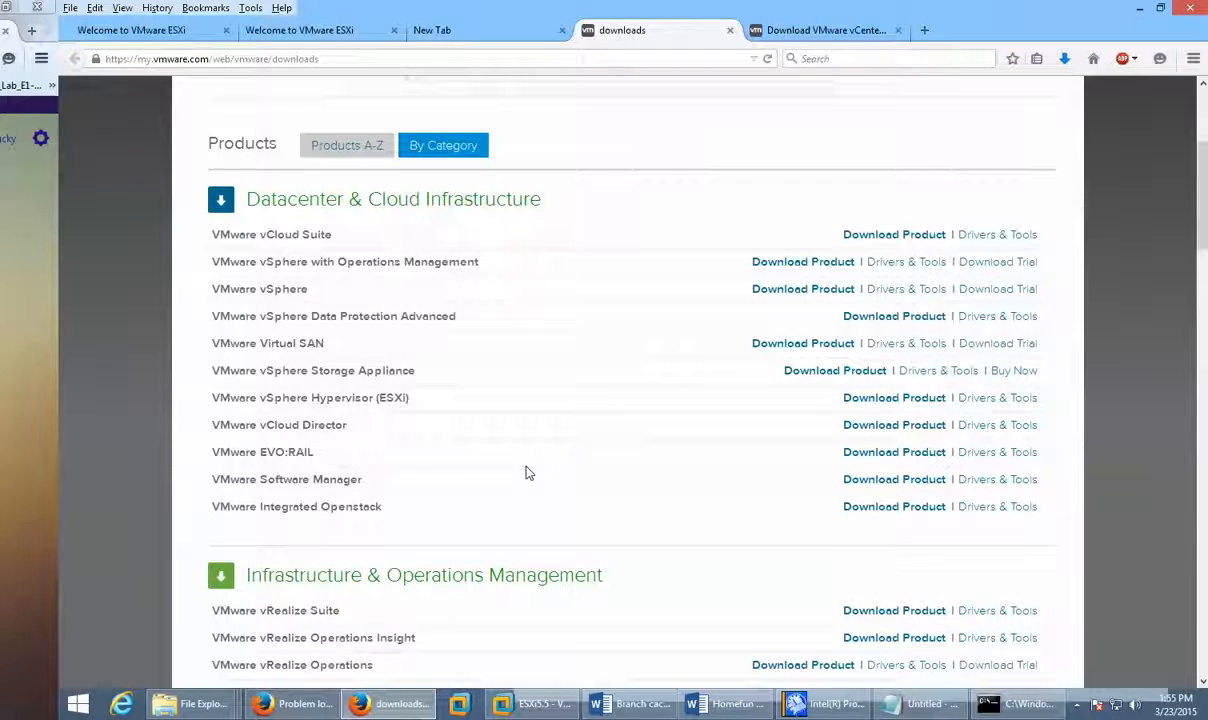
{"action": "scroll", "coordinate": [529, 472], "scroll_direction": "down", "scroll_amount": 2}
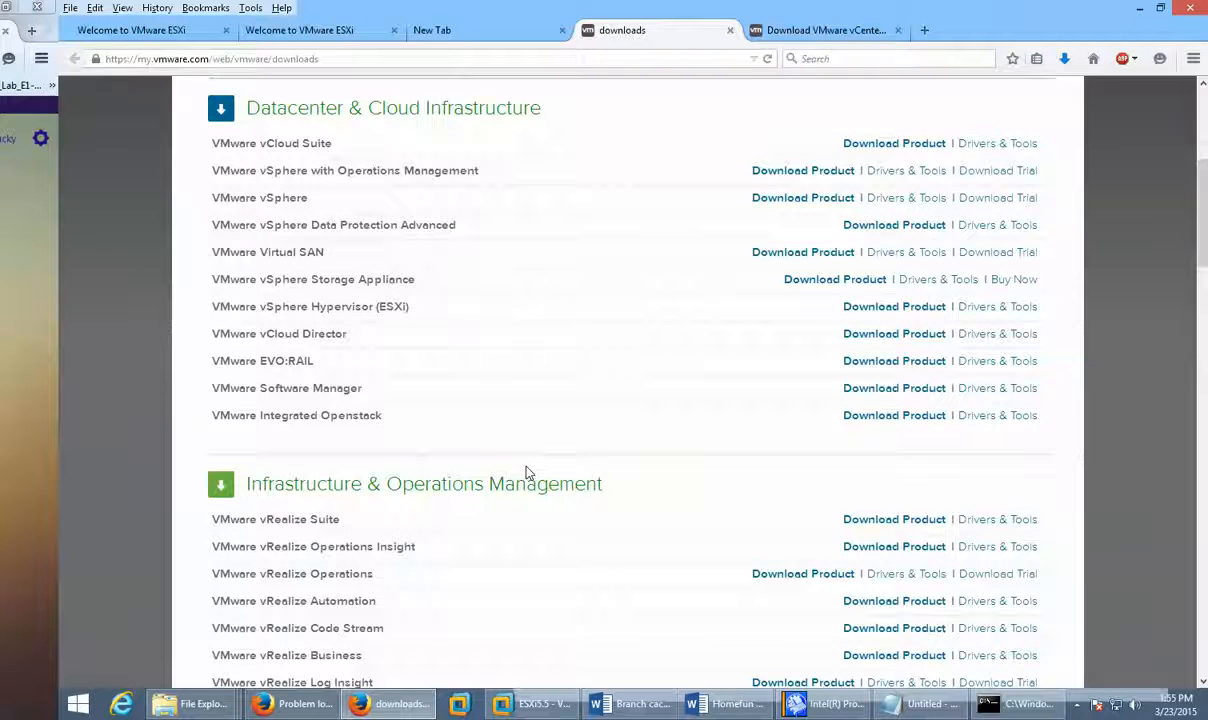
{"action": "scroll", "coordinate": [526, 472], "scroll_direction": "up", "scroll_amount": 2}
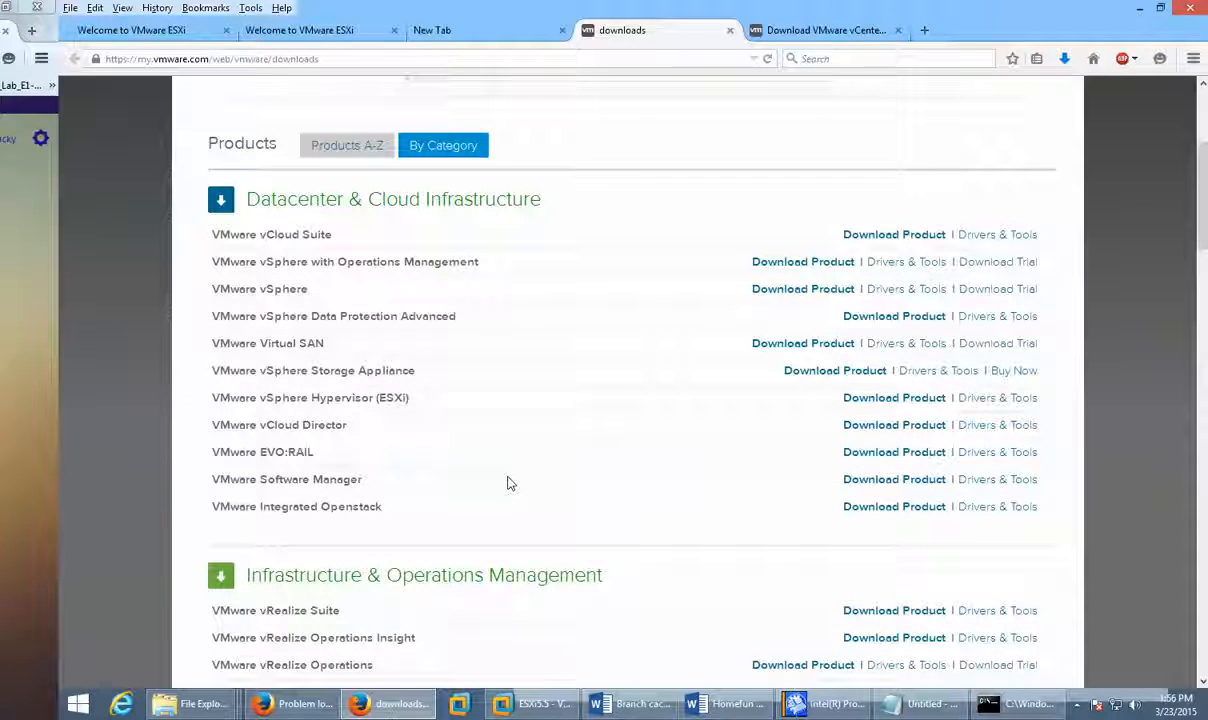
{"action": "scroll", "coordinate": [609, 550], "scroll_direction": "down", "scroll_amount": 5}
{"action": "scroll", "coordinate": [610, 552], "scroll_direction": "down", "scroll_amount": 2}
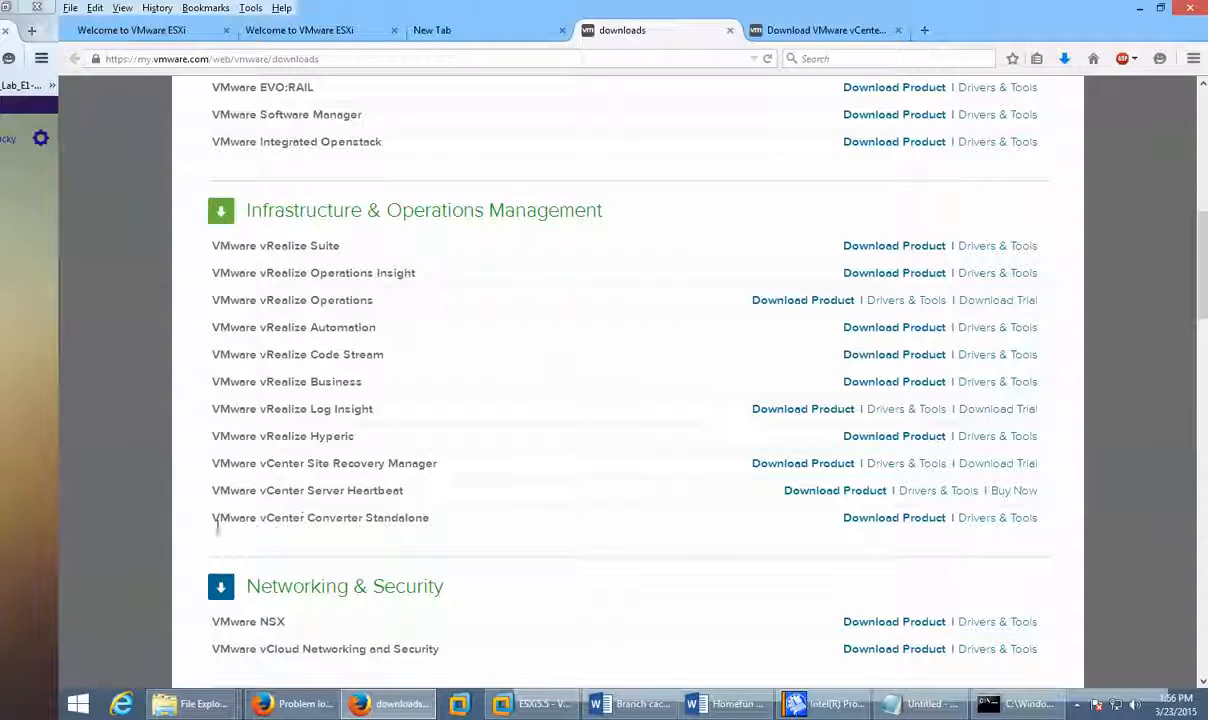
{"action": "scroll", "coordinate": [240, 500], "scroll_direction": "down", "scroll_amount": 2}
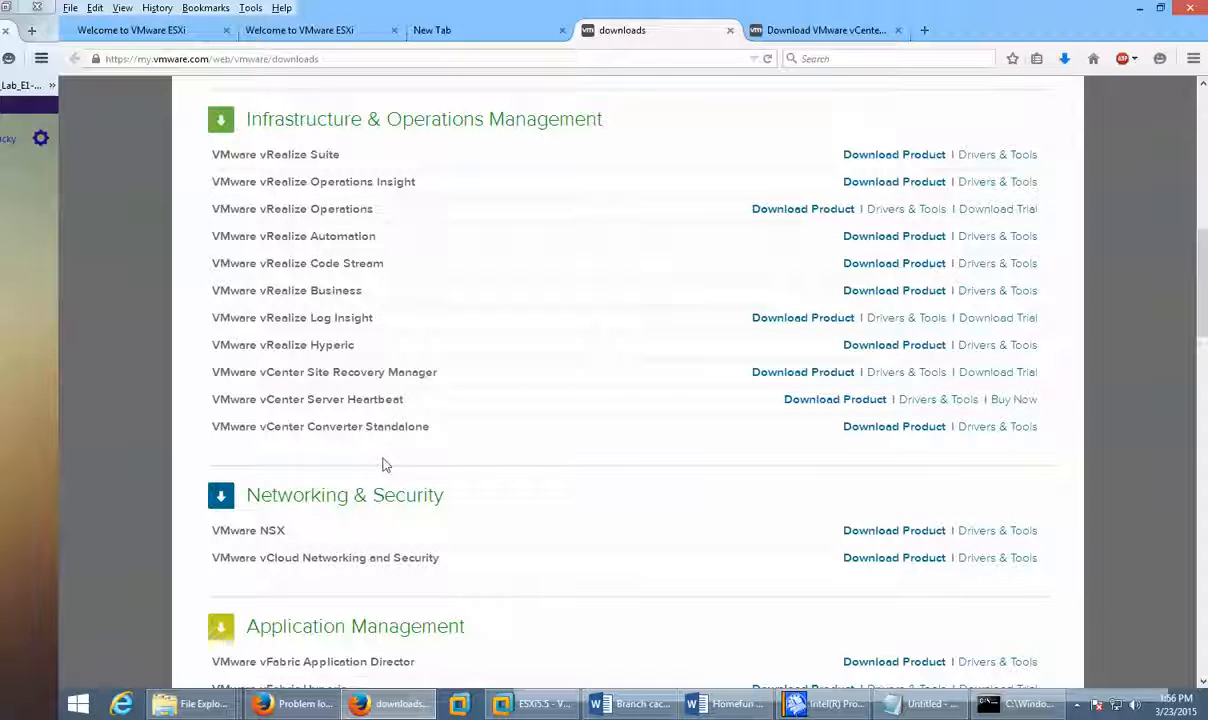
Step: Dismiss the page's context menu and scroll through the downloads listing
{"action": "right_click", "coordinate": [370, 426]}
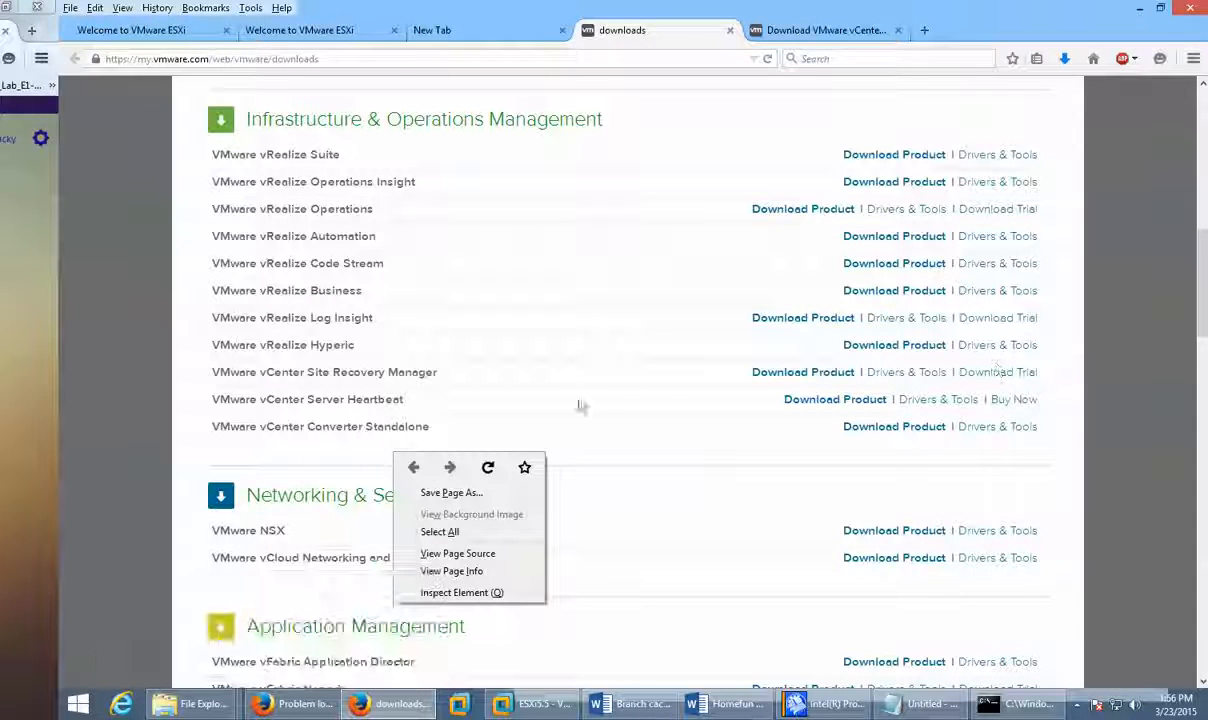
{"action": "left_click", "coordinate": [597, 454]}
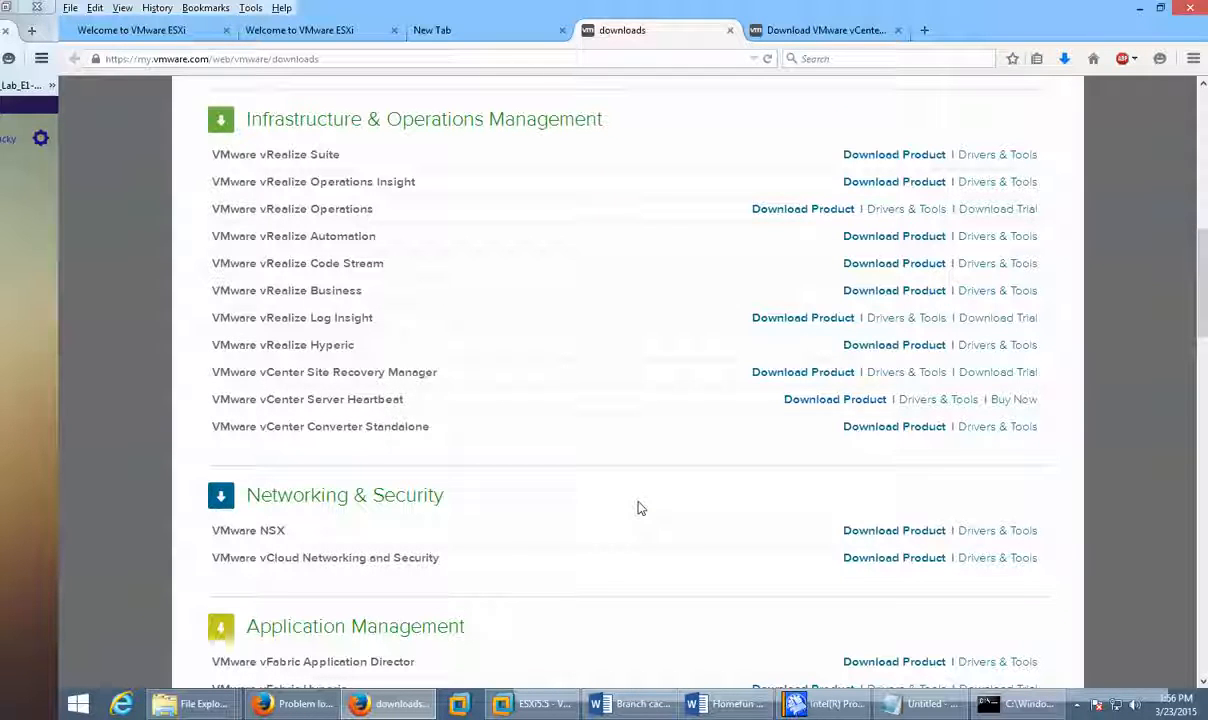
{"action": "scroll", "coordinate": [640, 507], "scroll_direction": "down", "scroll_amount": 2}
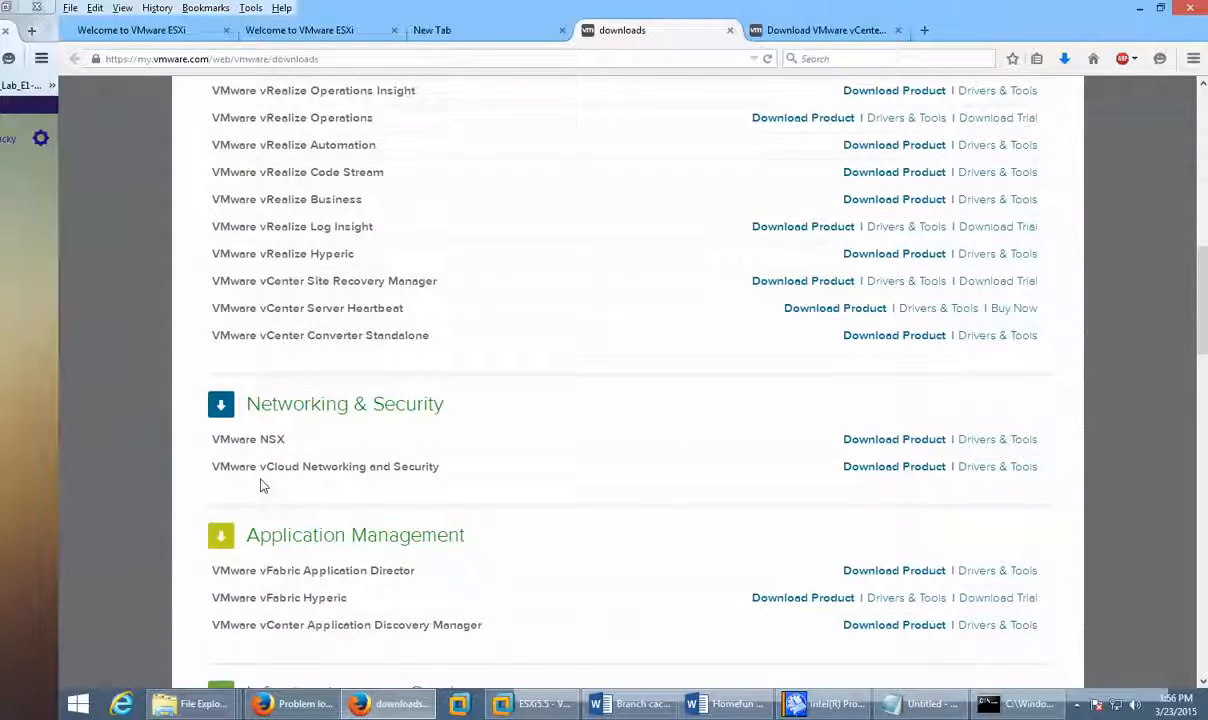
{"action": "scroll", "coordinate": [771, 499], "scroll_direction": "down", "scroll_amount": 6}
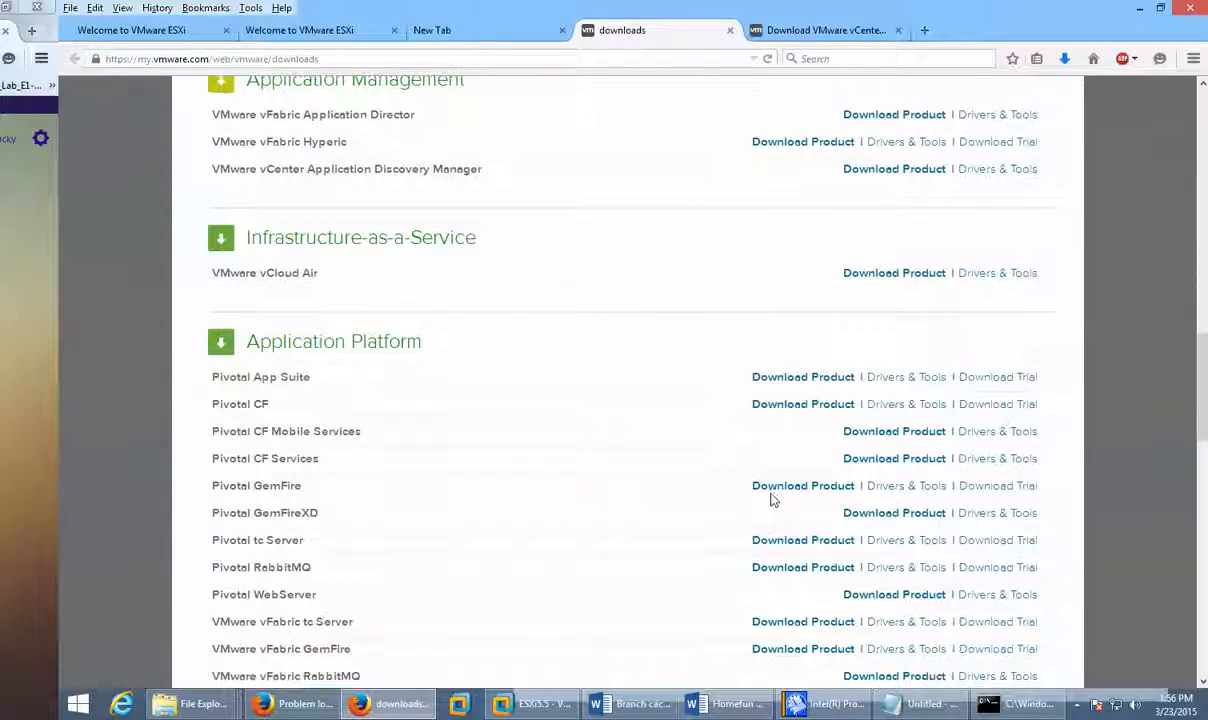
{"action": "scroll", "coordinate": [771, 499], "scroll_direction": "down", "scroll_amount": 8}
{"action": "scroll", "coordinate": [768, 499], "scroll_direction": "up", "scroll_amount": 9}
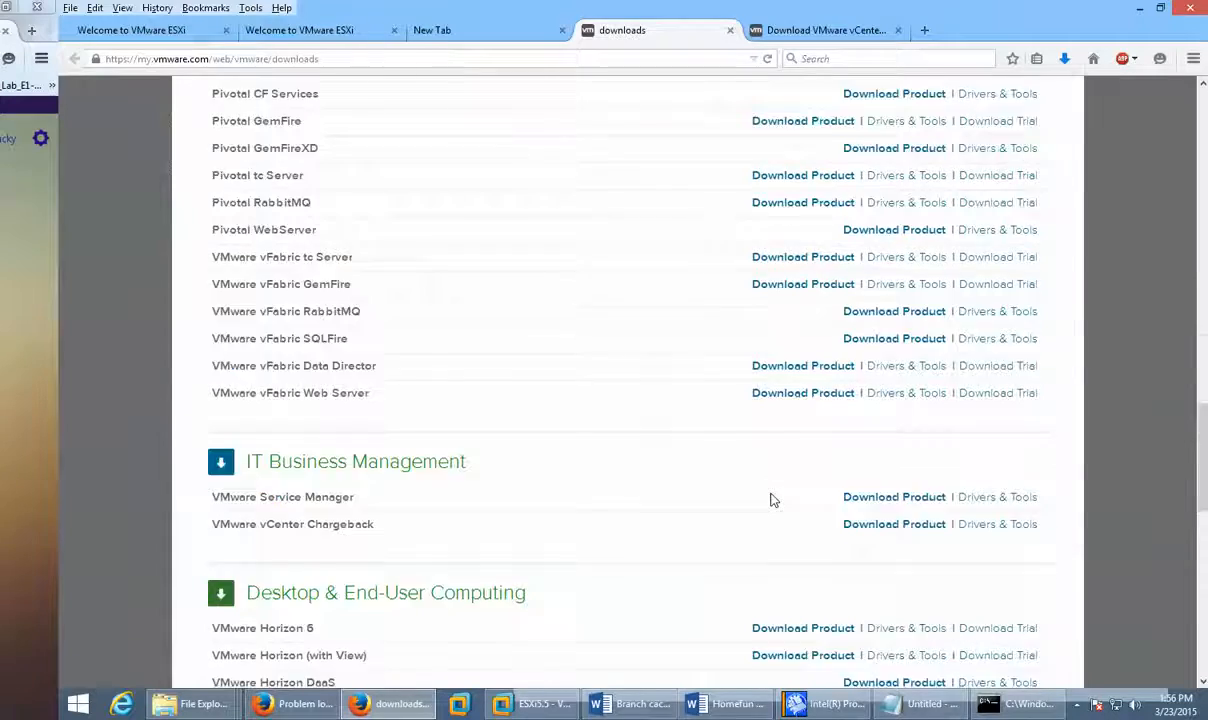
{"action": "scroll", "coordinate": [547, 477], "scroll_direction": "up", "scroll_amount": 15}
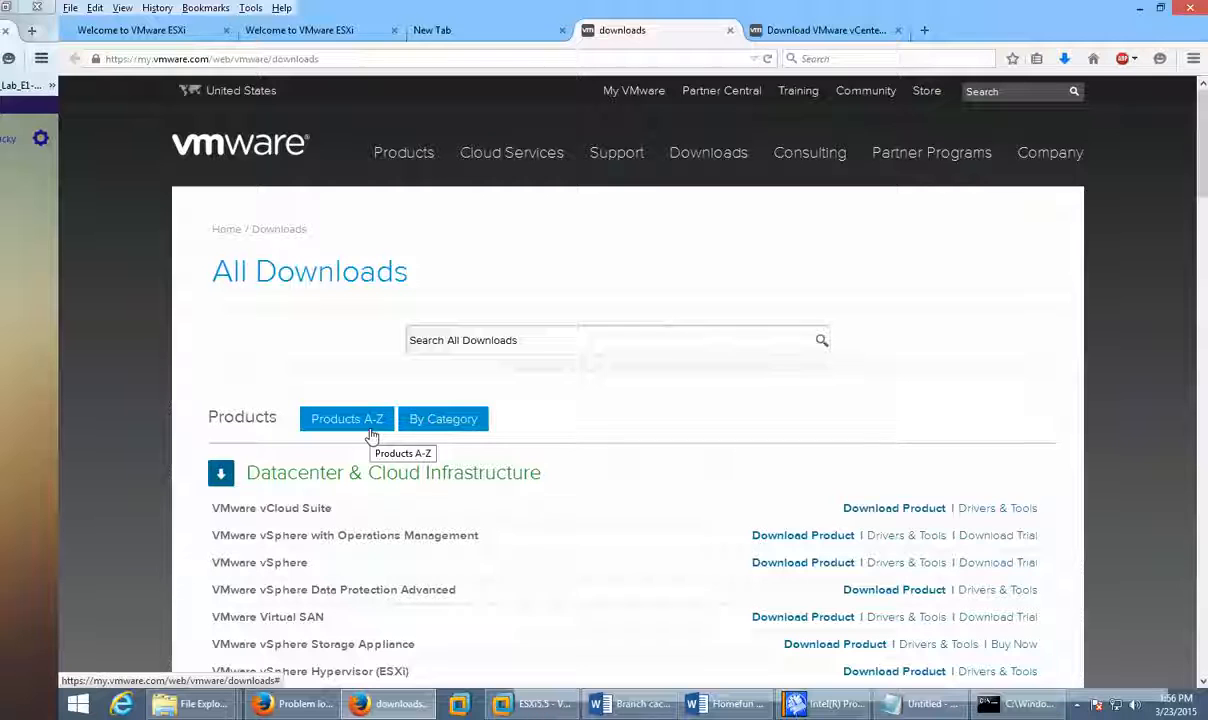
Step: Toggle between Products A-Z and By Category, then return to the ESXi Welcome tab
{"action": "left_click", "coordinate": [371, 433]}
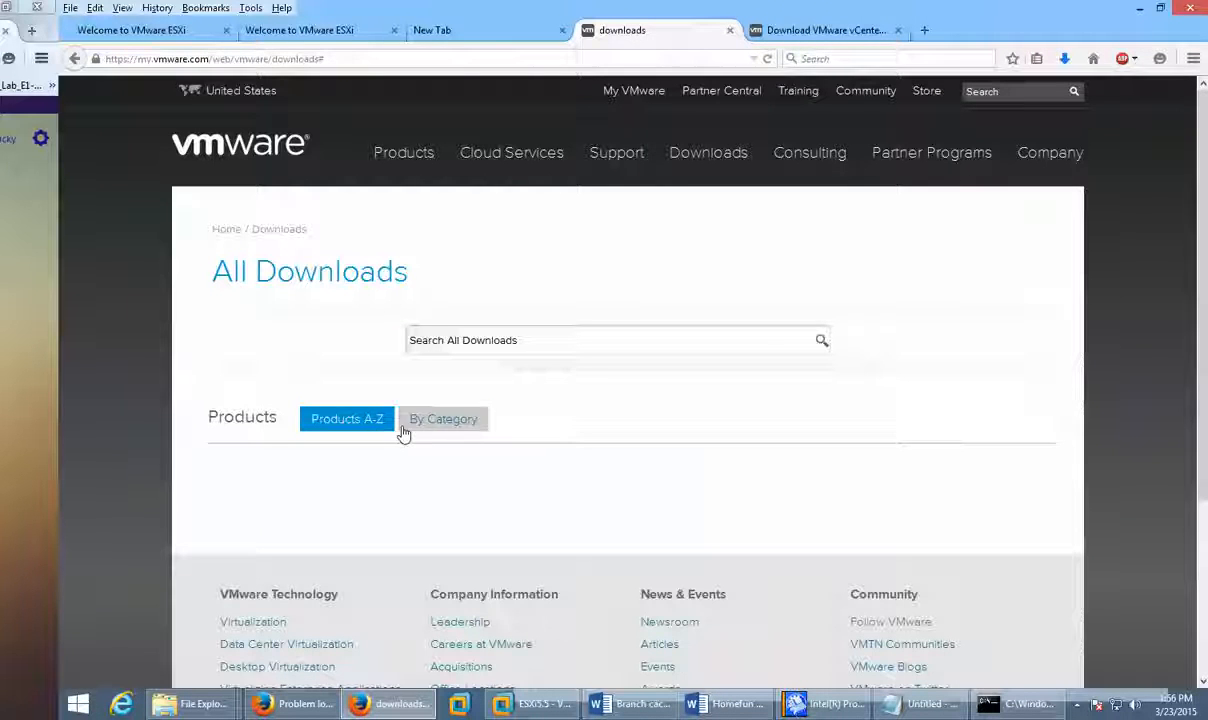
{"action": "left_click", "coordinate": [428, 425]}
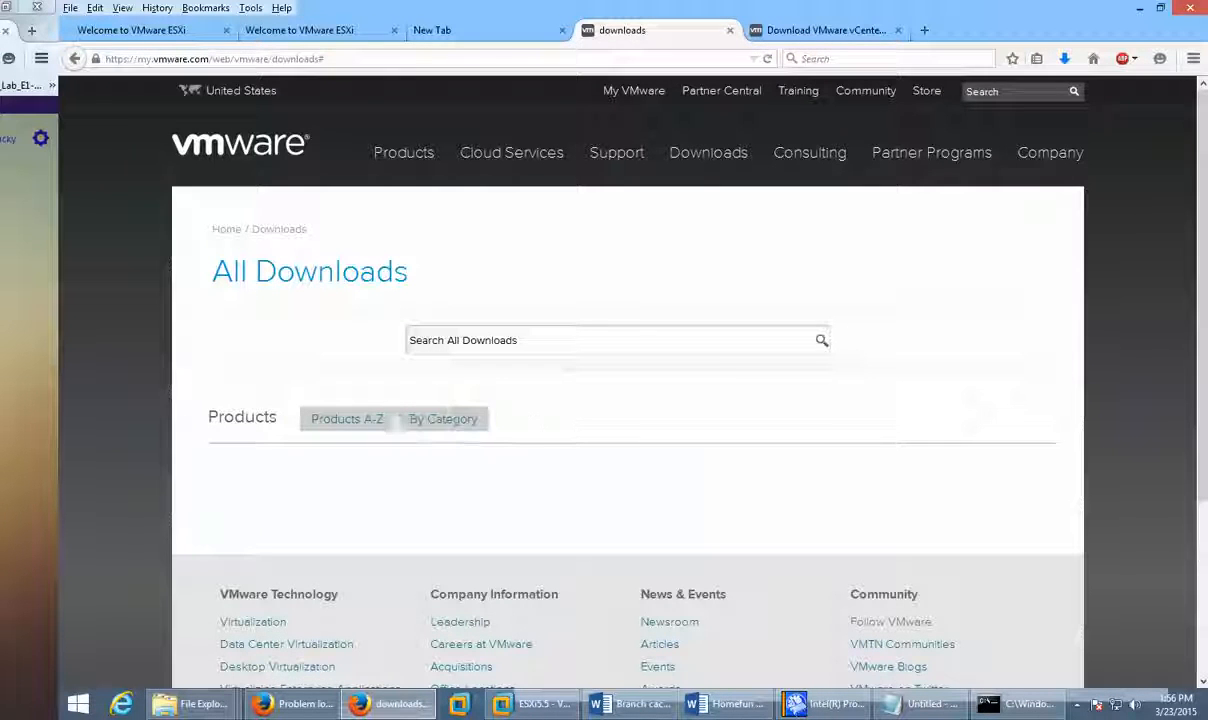
{"action": "left_click", "coordinate": [471, 420]}
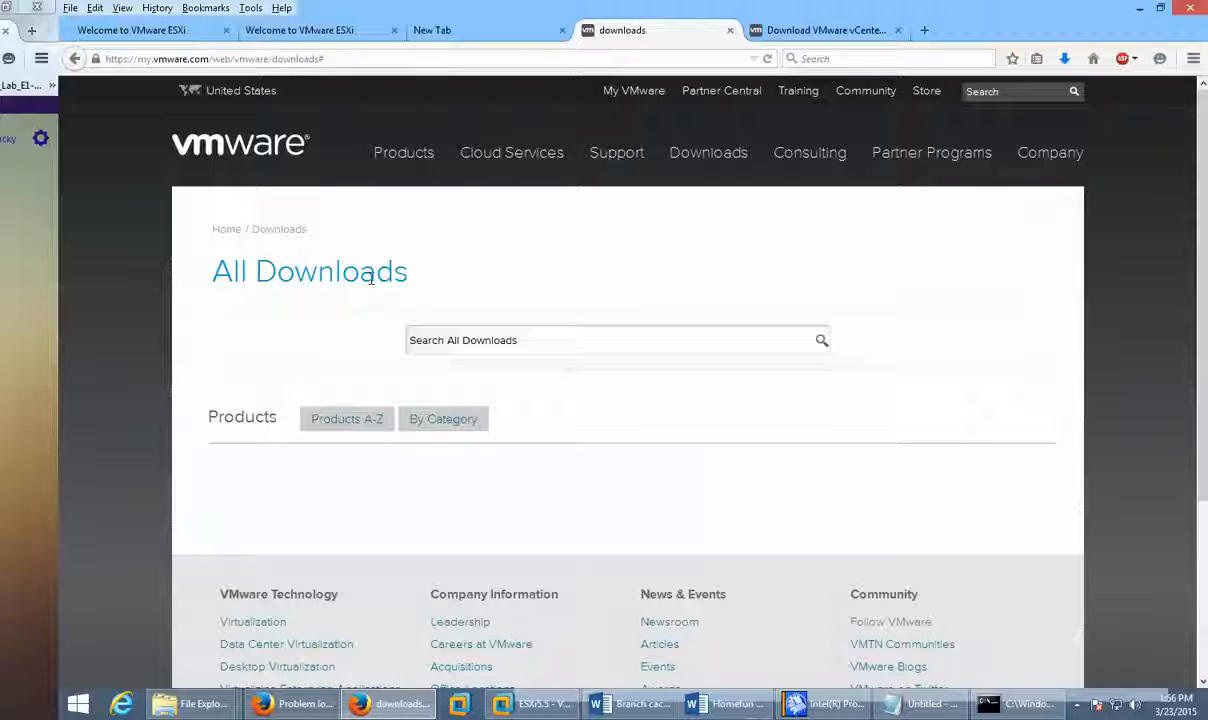
{"action": "left_click", "coordinate": [485, 30]}
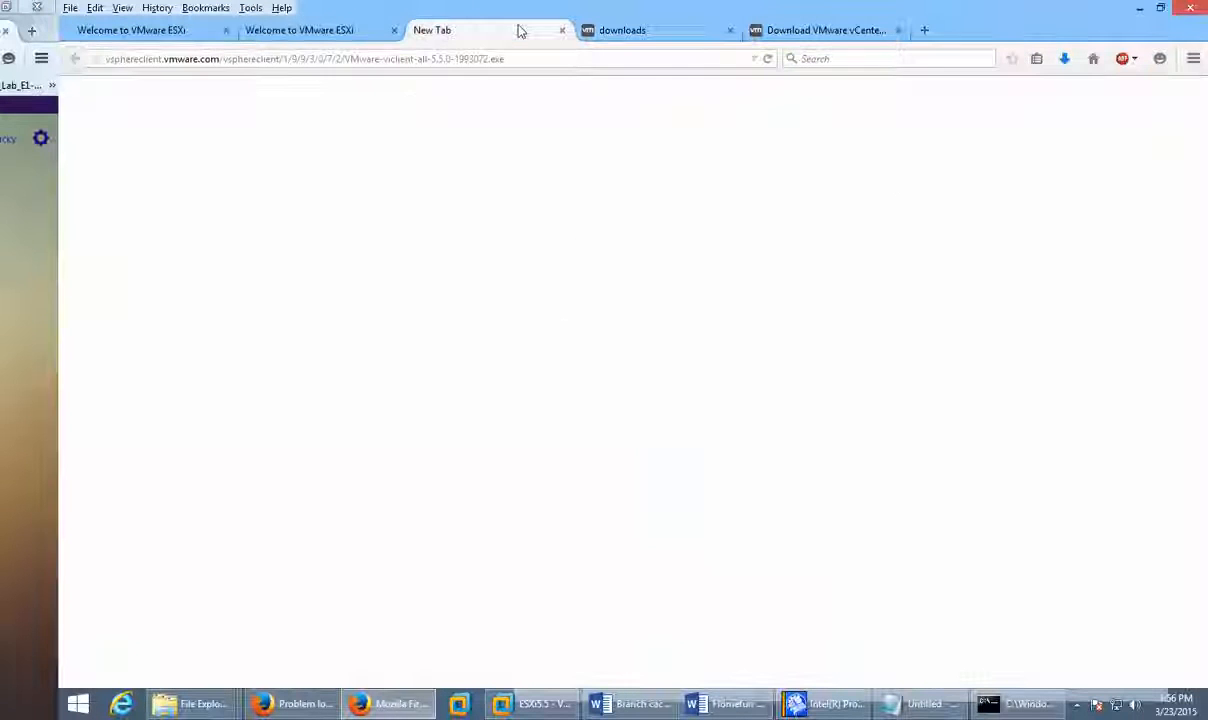
{"action": "left_click", "coordinate": [302, 30]}
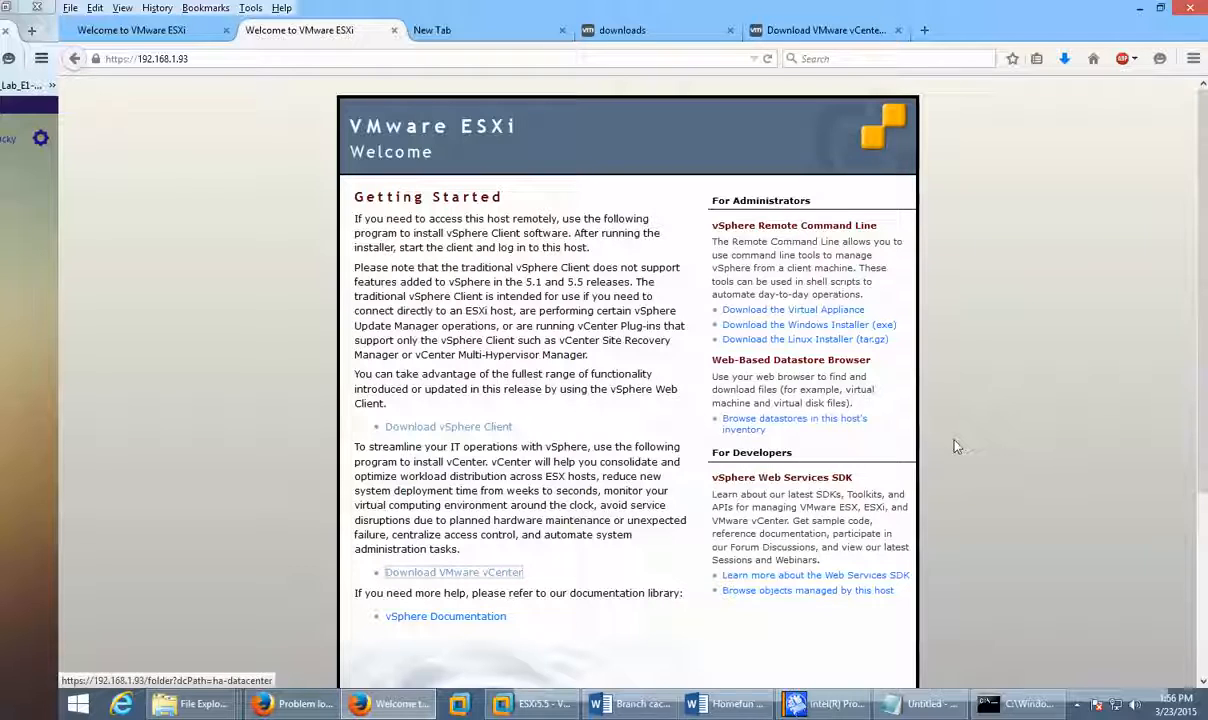
Step: Open the host's datastore browser and sign in as root, saving the password
{"action": "left_click", "coordinate": [783, 425]}
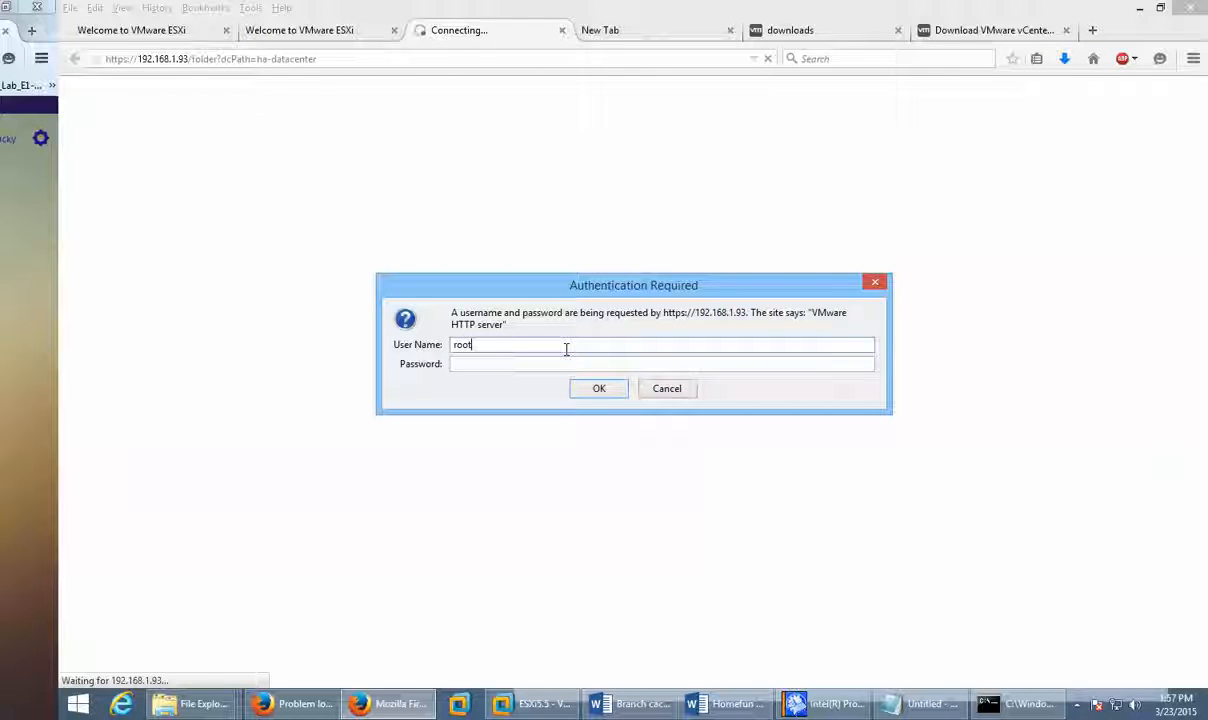
{"action": "type", "text": "root"}
{"action": "key", "text": "Tab"}
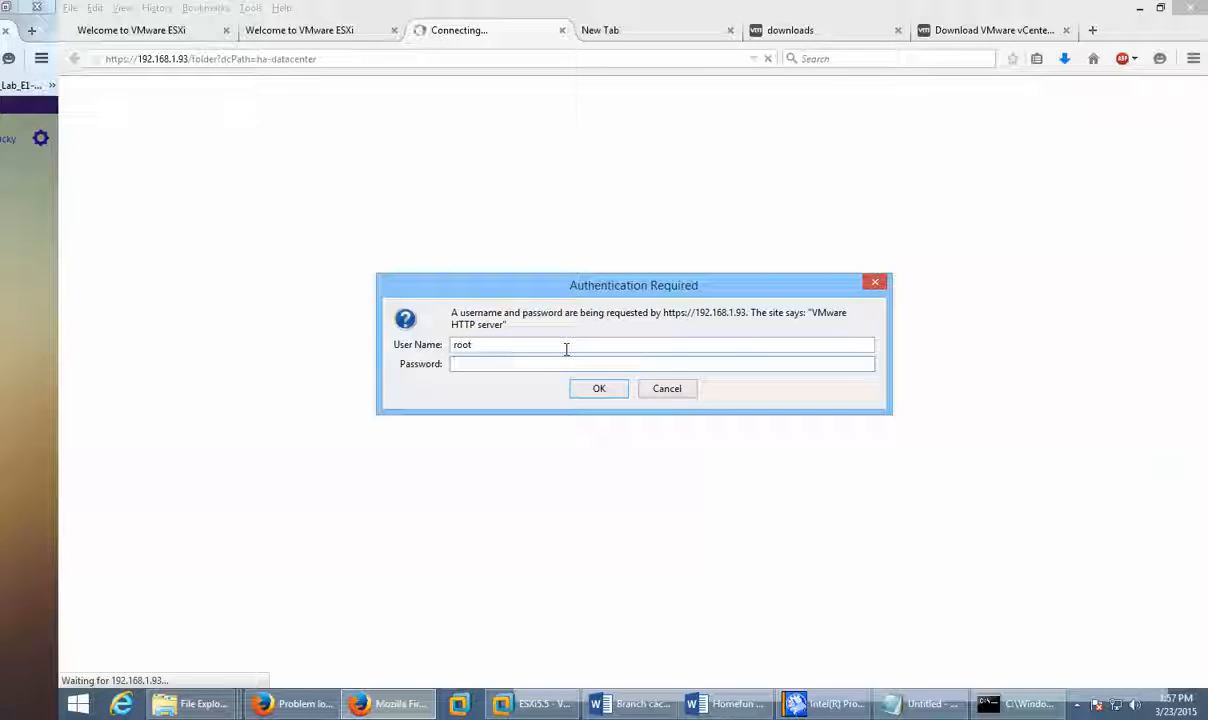
{"action": "type", "text": "••••••••"}
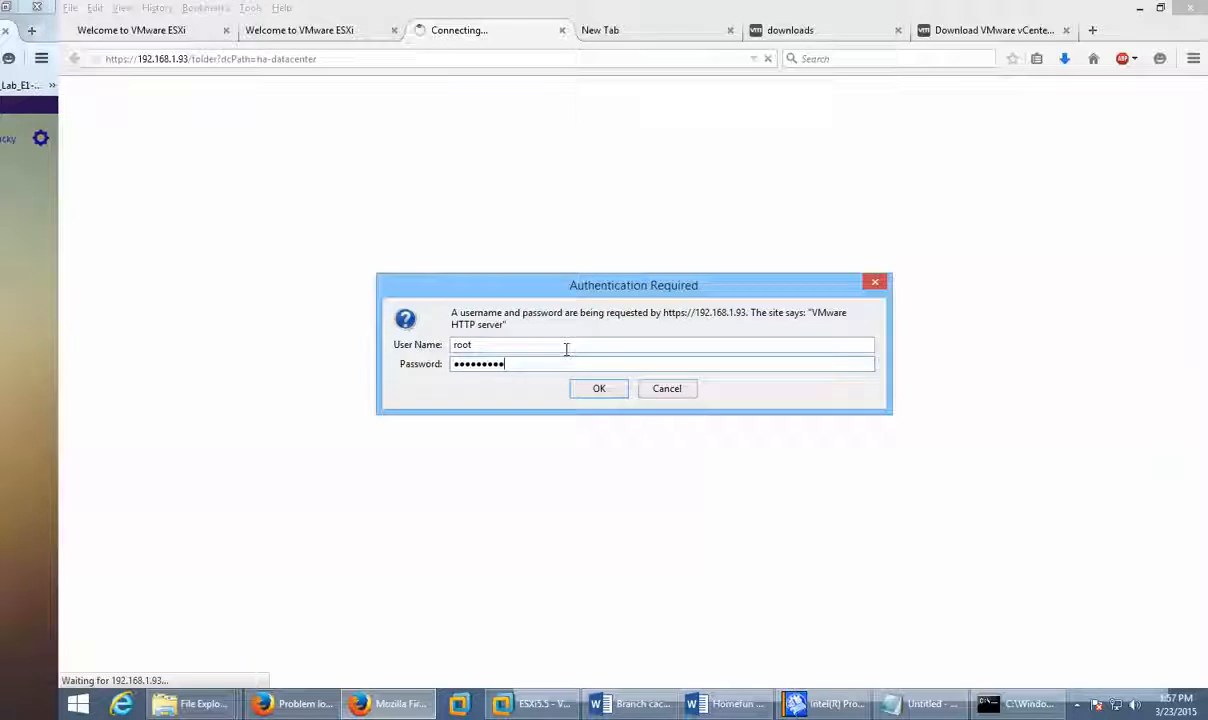
{"action": "key", "text": "Return"}
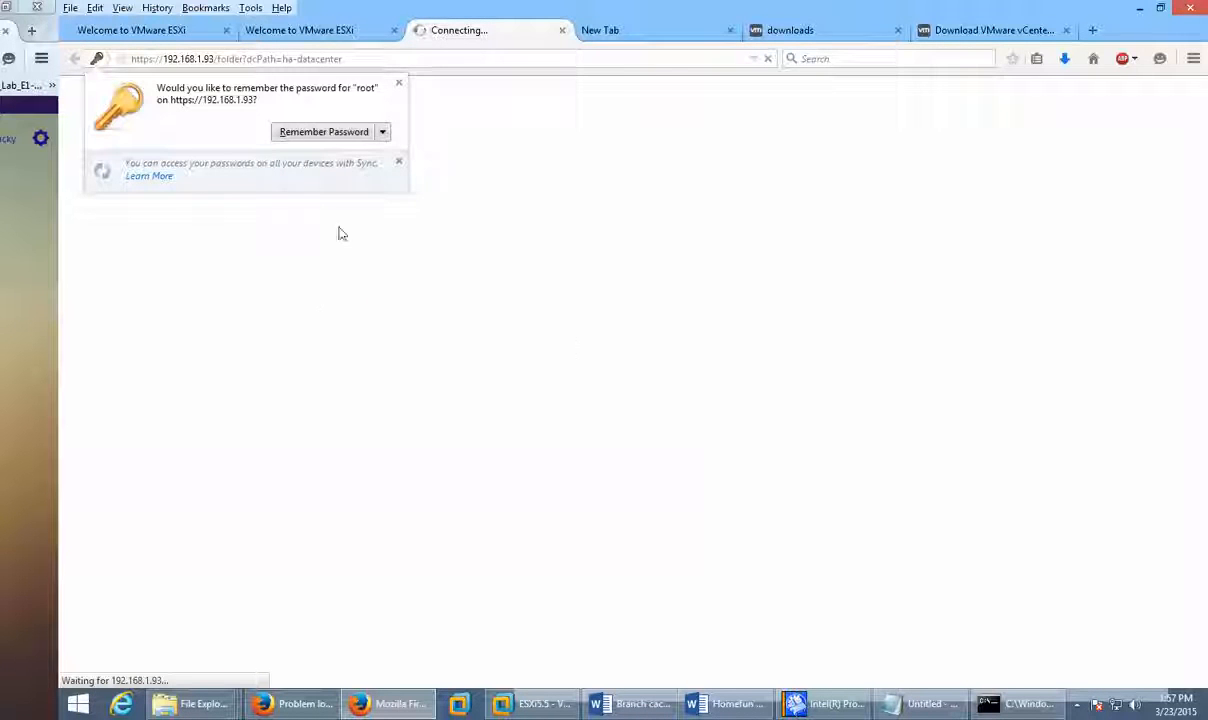
{"action": "left_click", "coordinate": [340, 140]}
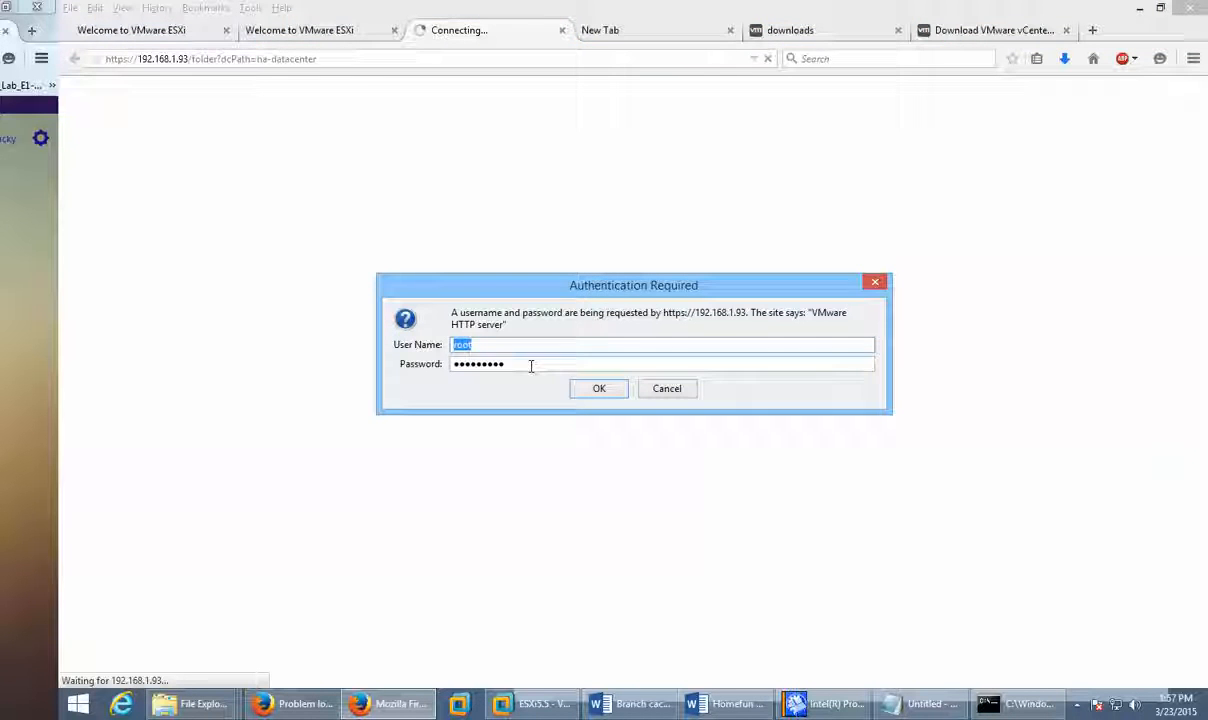
Step: Retype the root password, then cancel the repeated login prompt
{"action": "key", "text": "Tab"}
{"action": "type", "text": "••"}
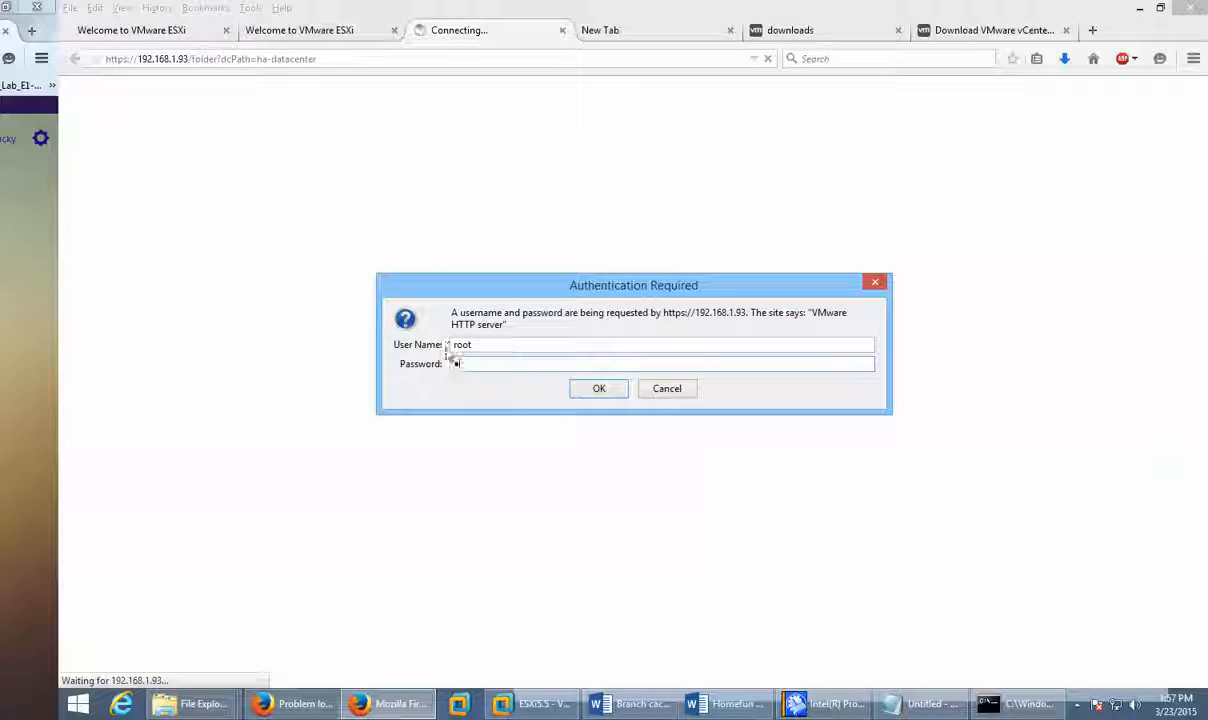
{"action": "type", "text": "•••••••"}
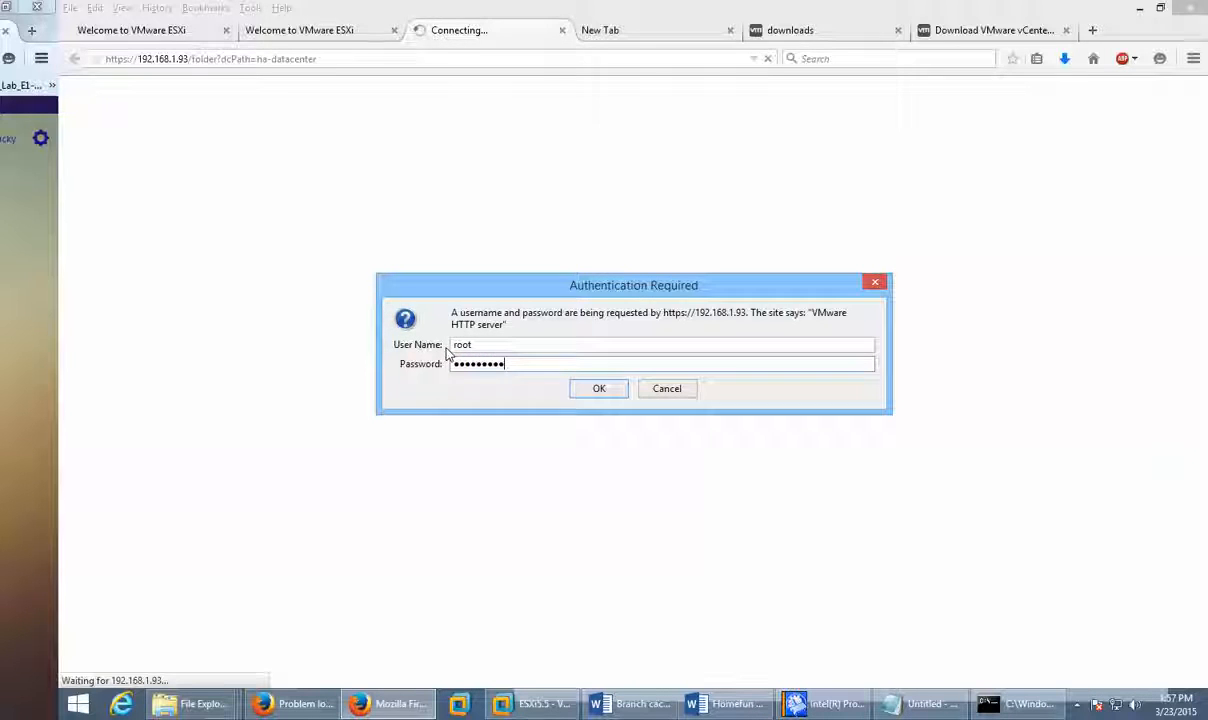
{"action": "key", "text": "Return"}
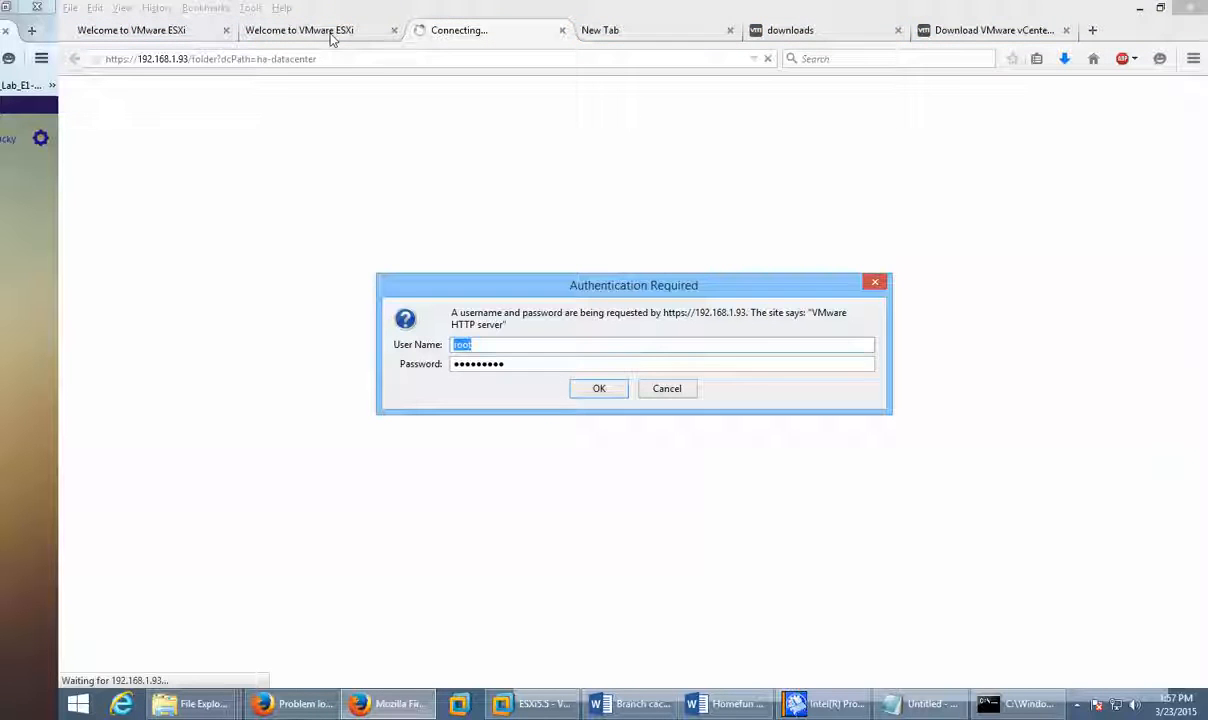
{"action": "left_click", "coordinate": [666, 391]}
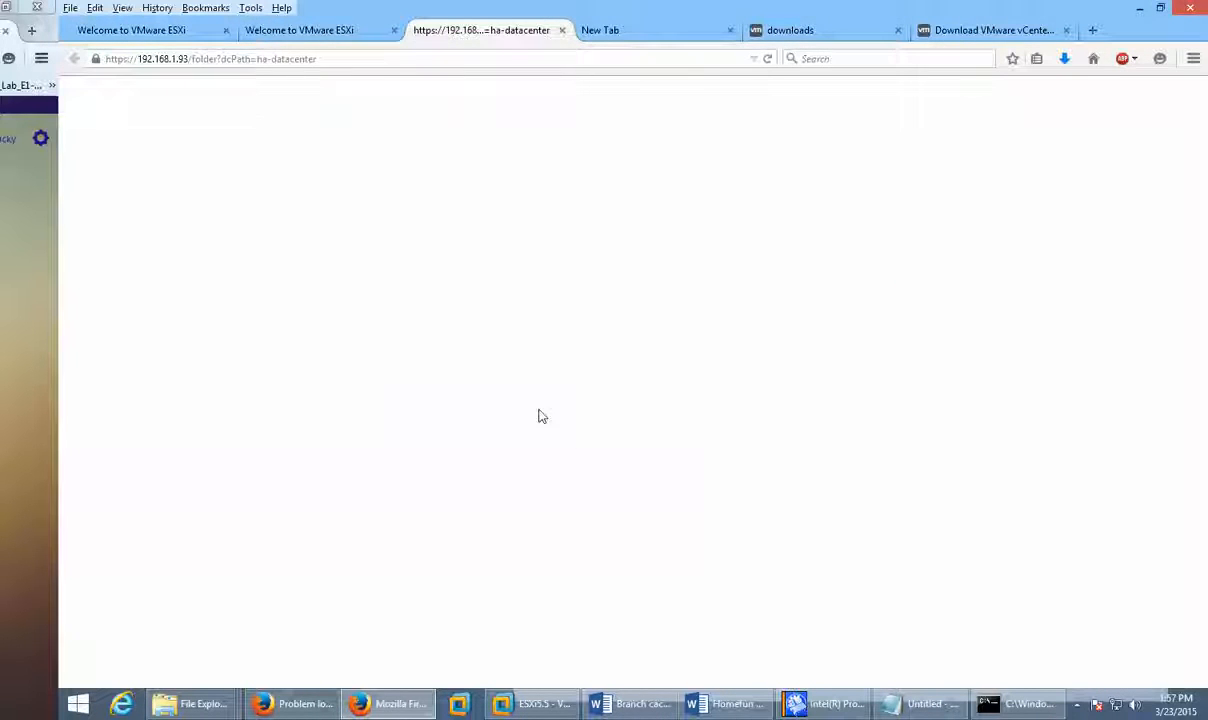
Step: Open vSphere Documentation in a new tab from the second ESXi welcome page and browse it
{"action": "left_click", "coordinate": [306, 33]}
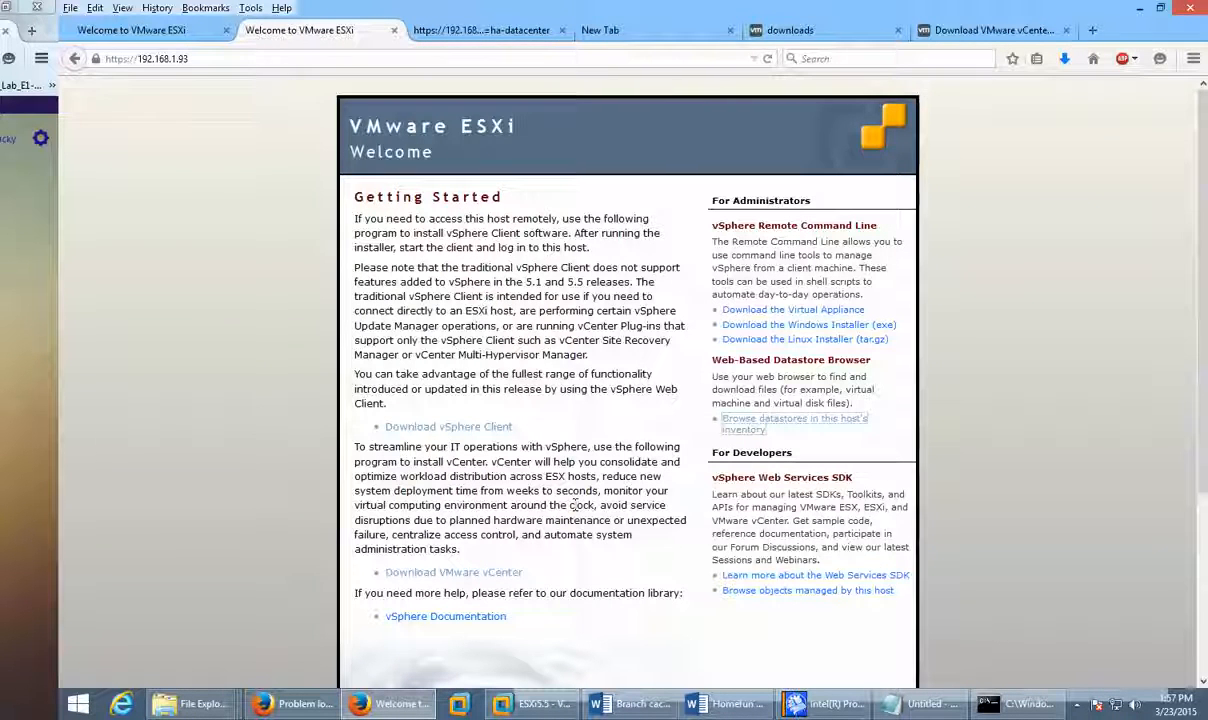
{"action": "scroll", "coordinate": [480, 600], "scroll_direction": "down", "scroll_amount": 2}
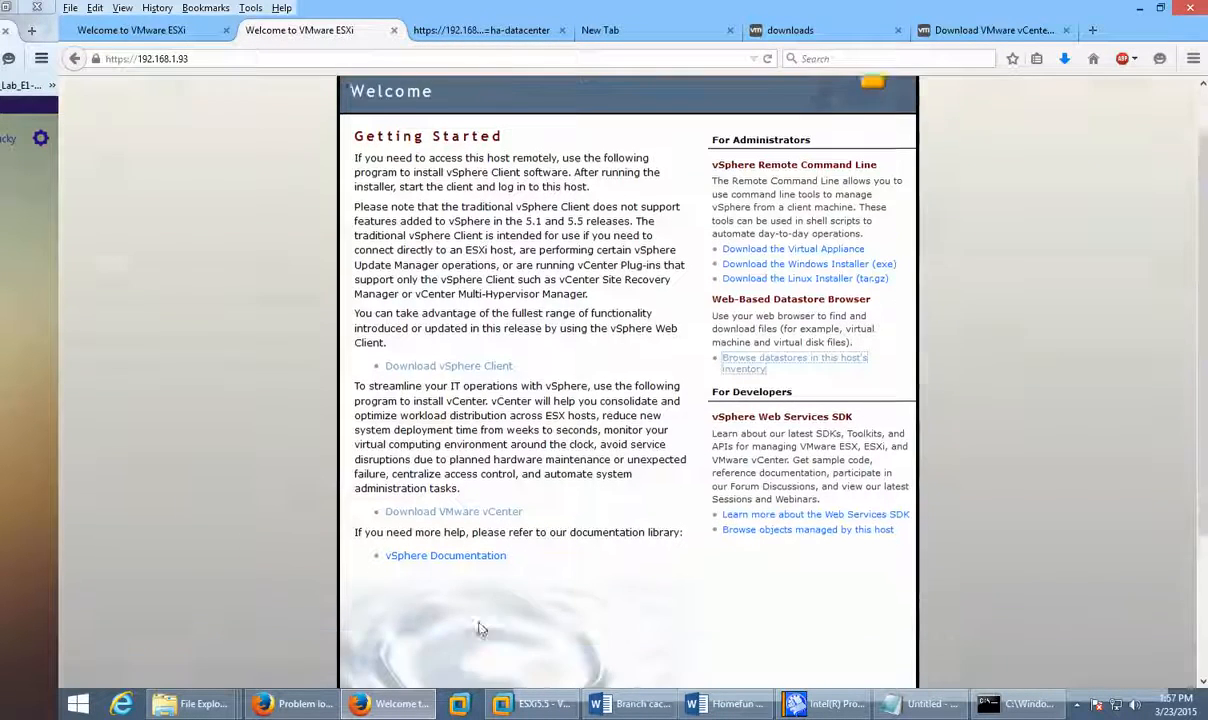
{"action": "middle_click", "coordinate": [466, 536]}
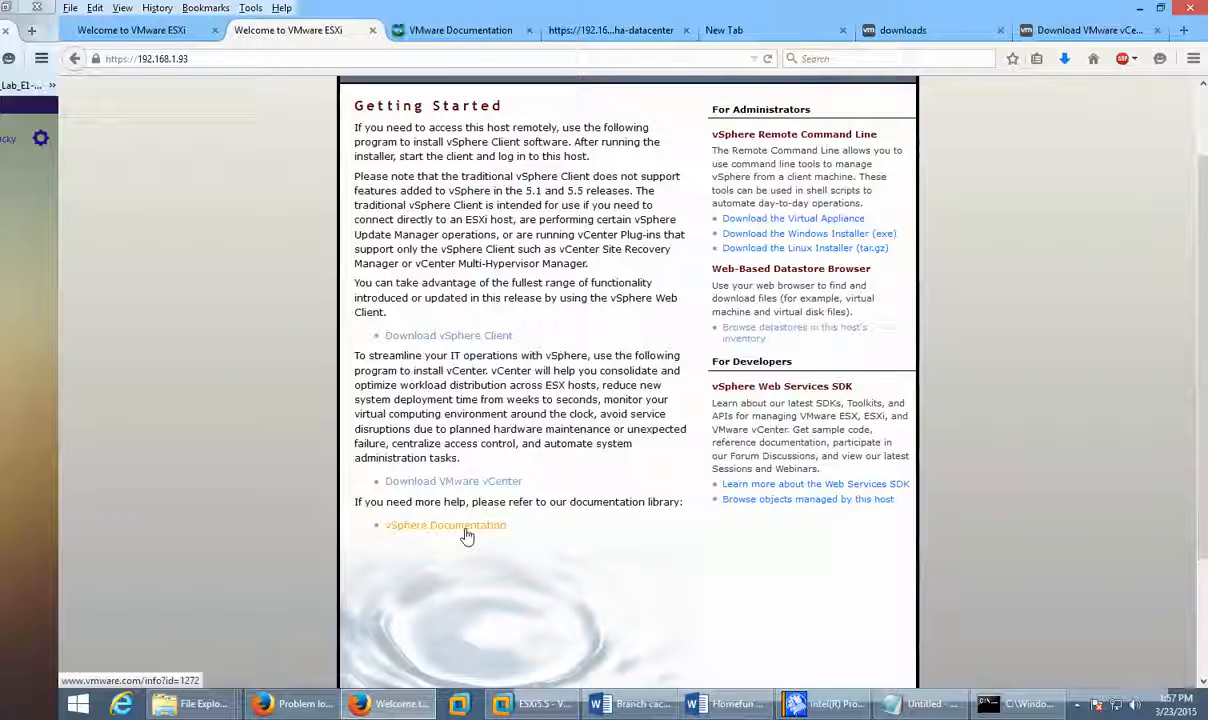
{"action": "left_click", "coordinate": [449, 32]}
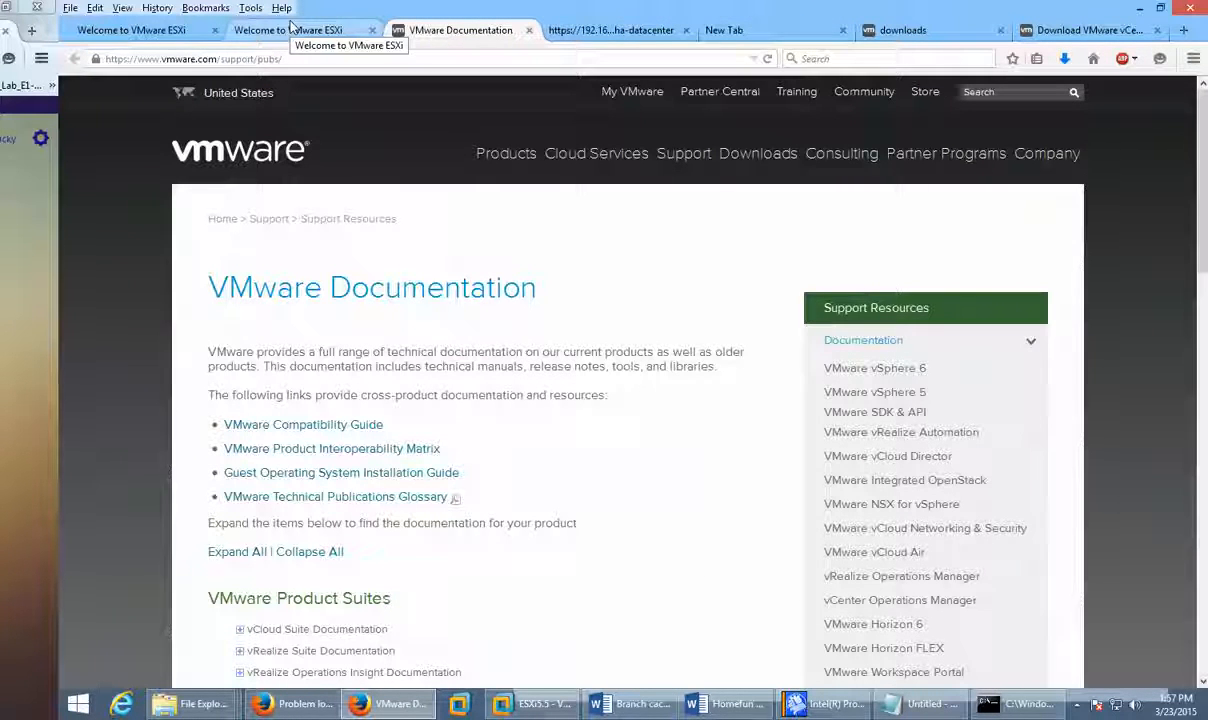
{"action": "scroll", "coordinate": [1078, 566], "scroll_direction": "down", "scroll_amount": 2}
{"action": "scroll", "coordinate": [1078, 566], "scroll_direction": "down", "scroll_amount": 4}
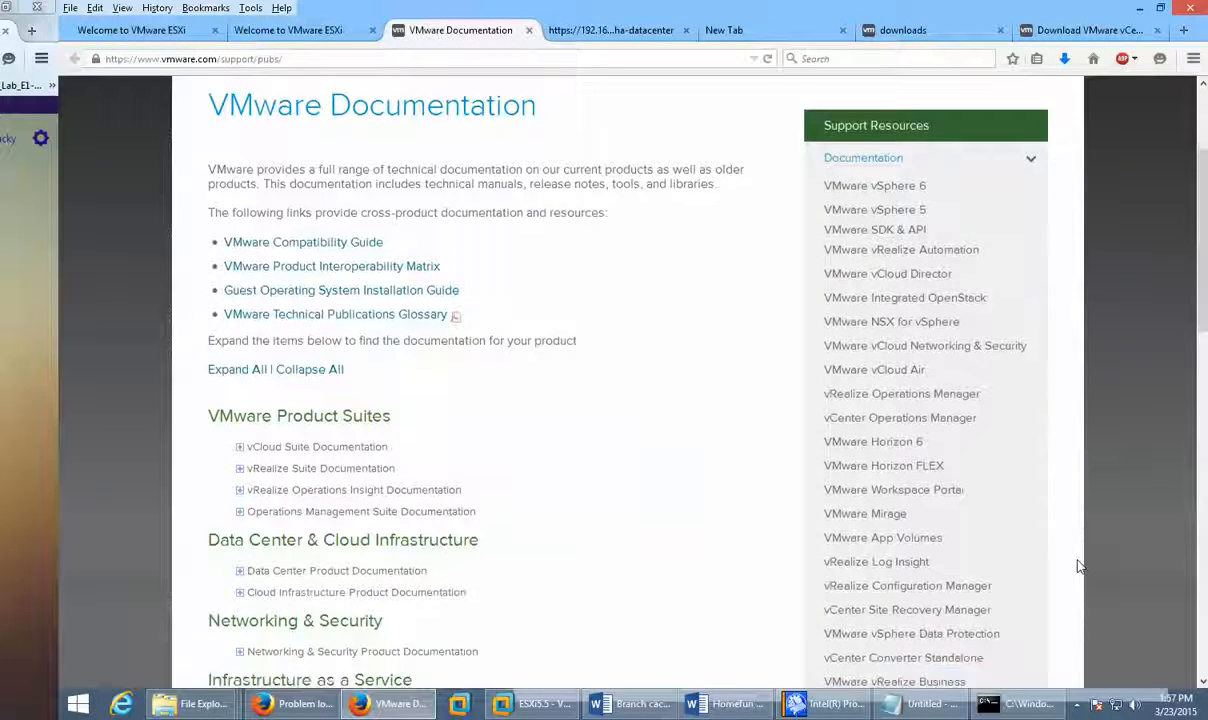
{"action": "scroll", "coordinate": [1078, 566], "scroll_direction": "down", "scroll_amount": 2}
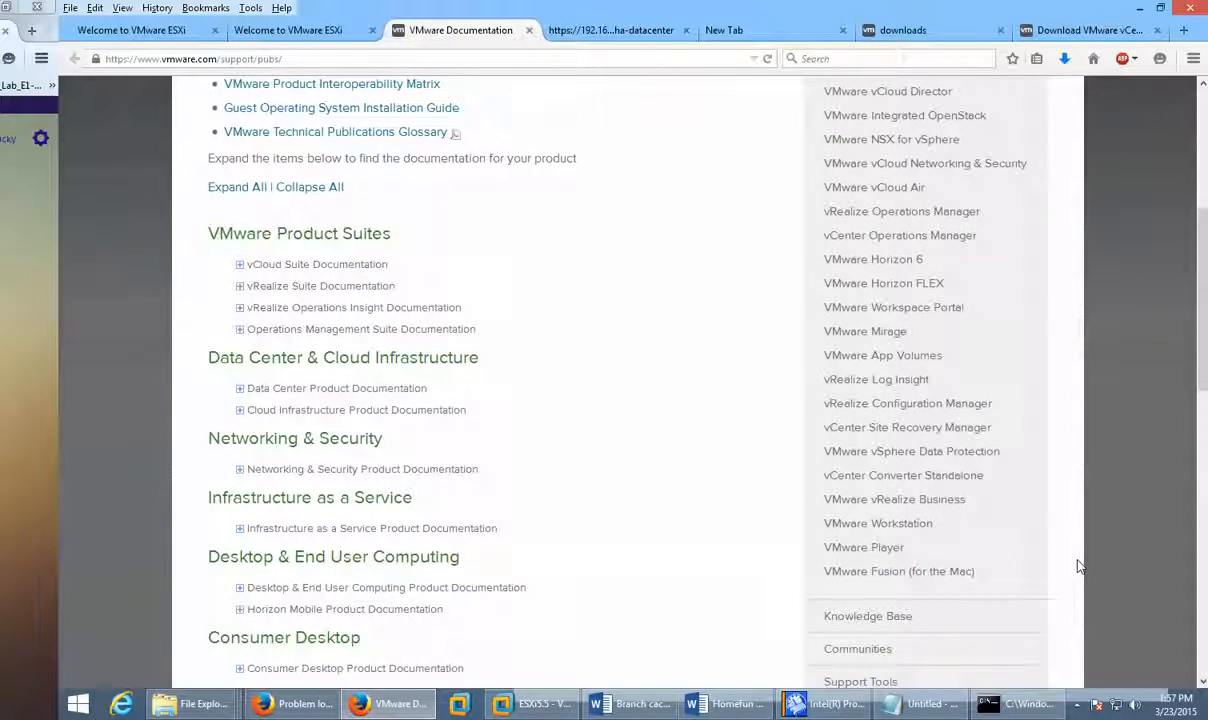
{"action": "scroll", "coordinate": [1078, 566], "scroll_direction": "up", "scroll_amount": 8}
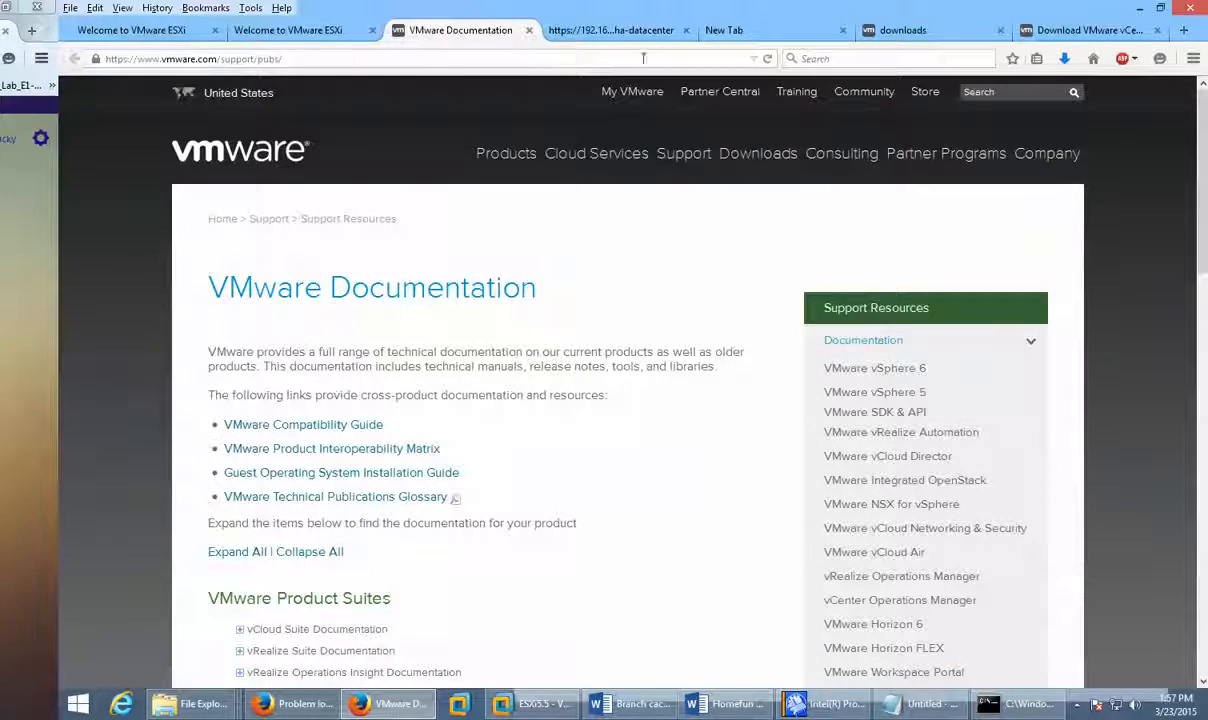
Step: Return to the first ESXi welcome page and check the recent downloads list
{"action": "left_click", "coordinate": [305, 44]}
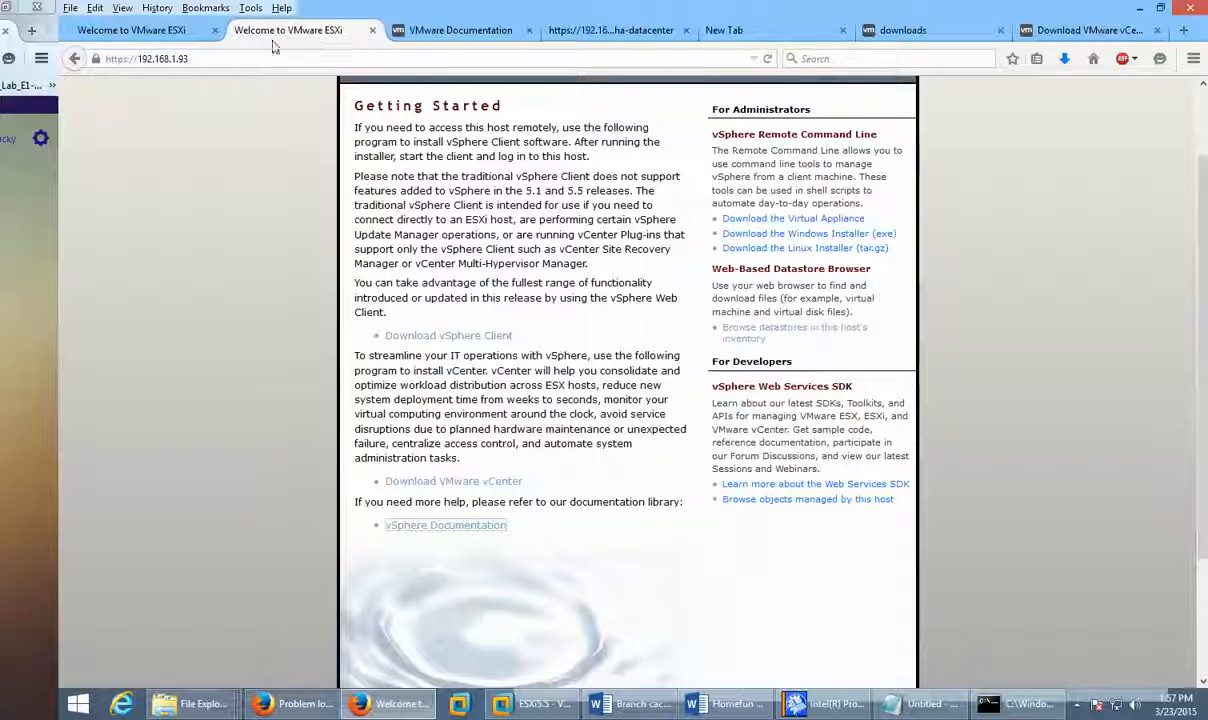
{"action": "left_click", "coordinate": [123, 33]}
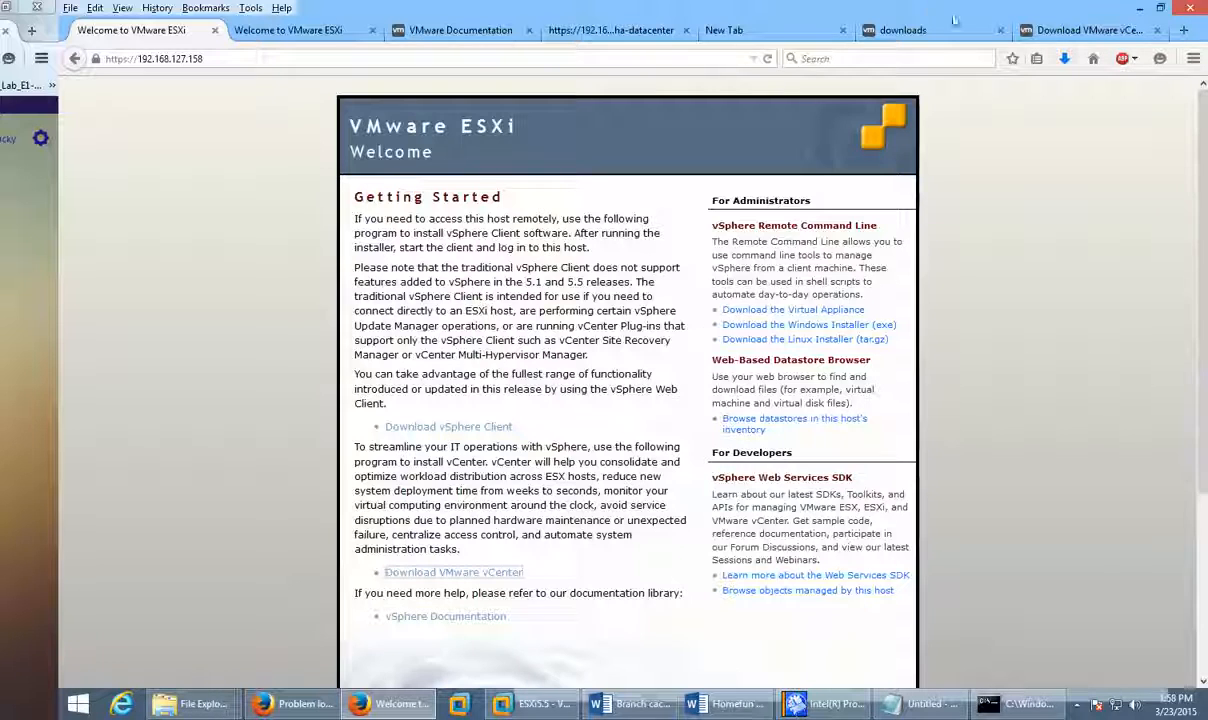
{"action": "left_click", "coordinate": [1064, 58]}
{"action": "left_click", "coordinate": [893, 114]}
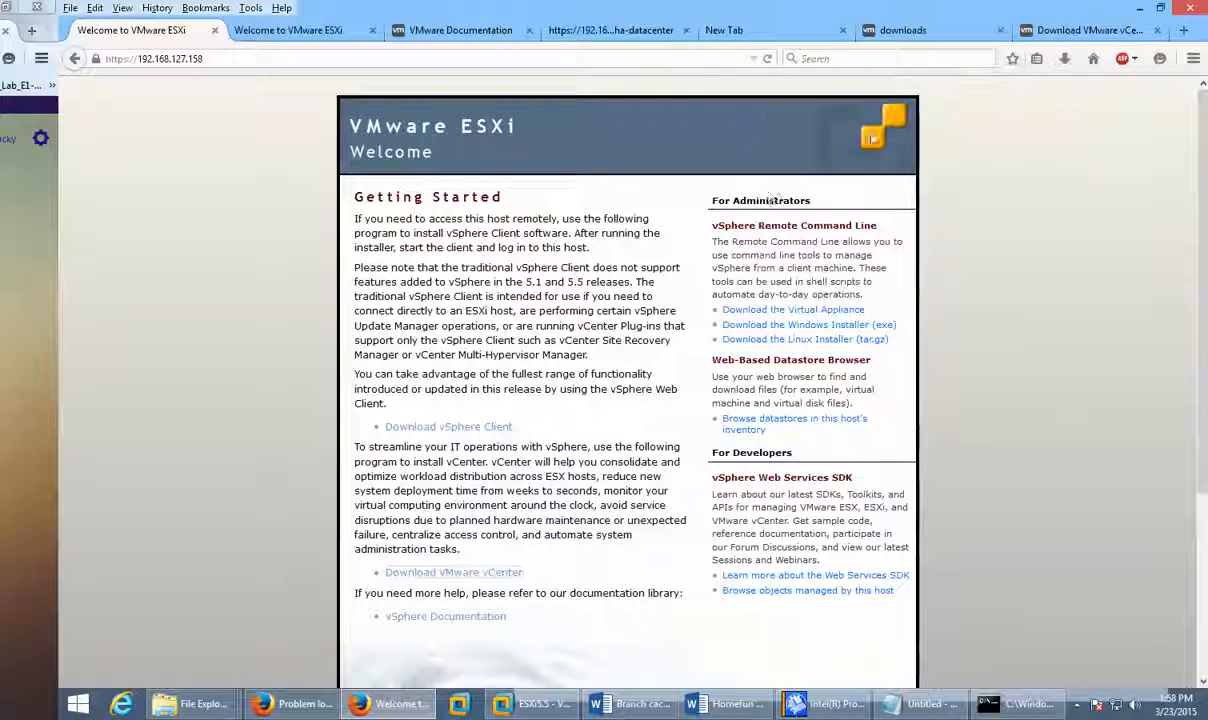
Step: Run the newest VMware-viclient-all-5.5.0 download and approve it in User Account Control
{"action": "left_click", "coordinate": [1064, 58]}
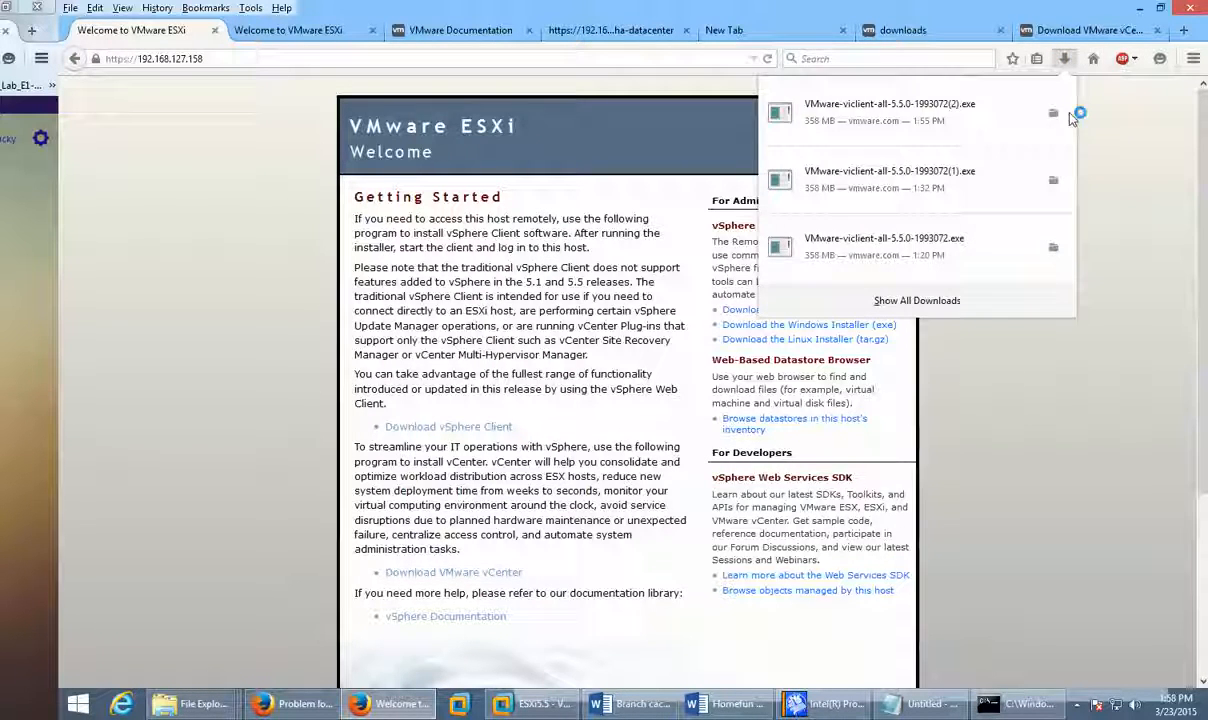
{"action": "left_click", "coordinate": [971, 139]}
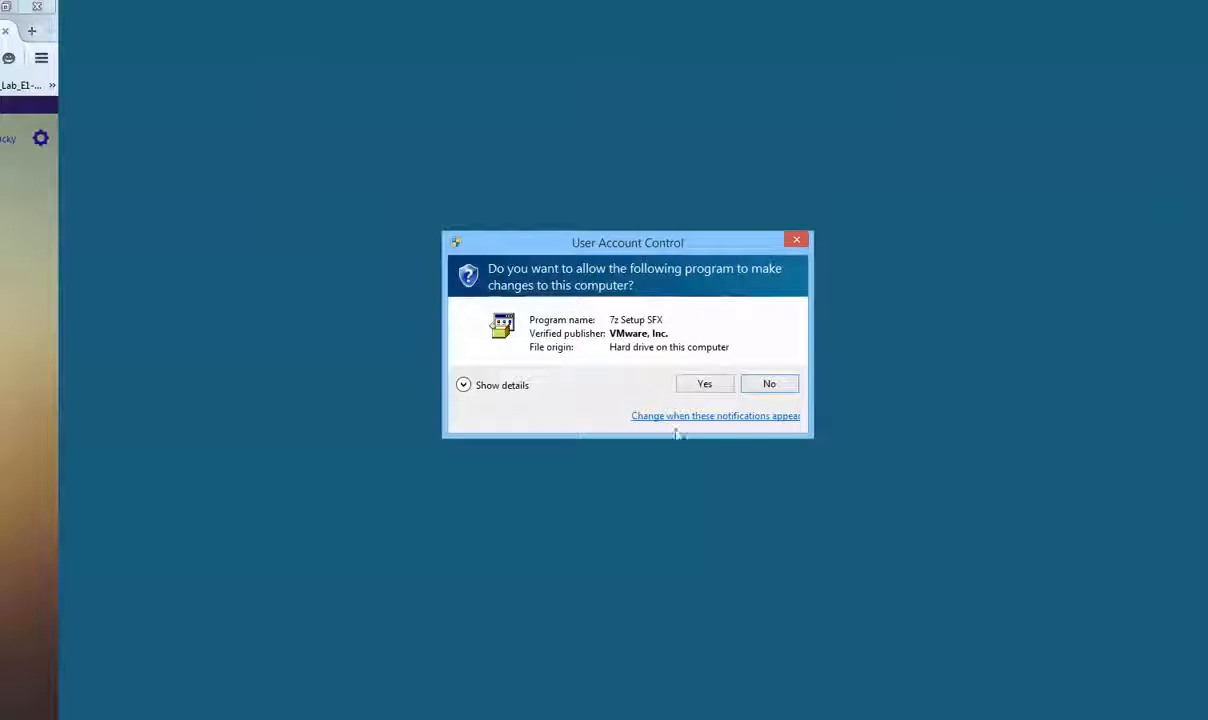
{"action": "left_click", "coordinate": [704, 384]}
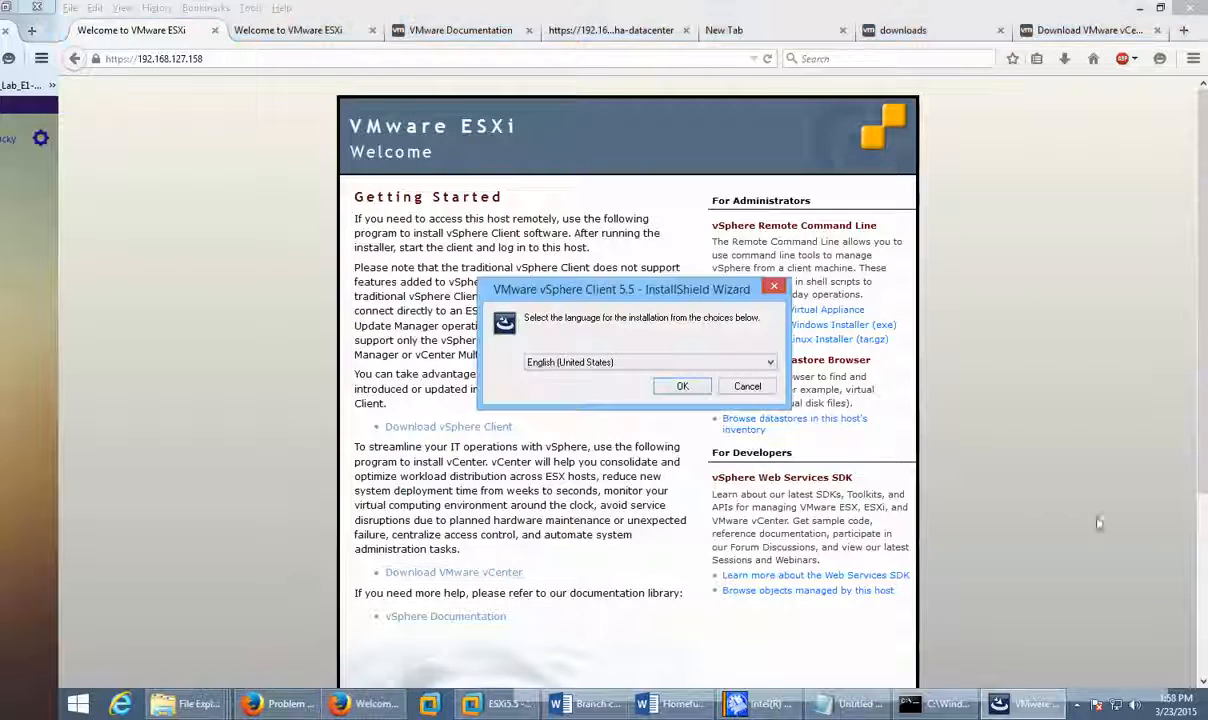
Step: Choose English, accept the license, keep the Program Files (x86) VMware folder, and start installing
{"action": "key", "text": "Return"}
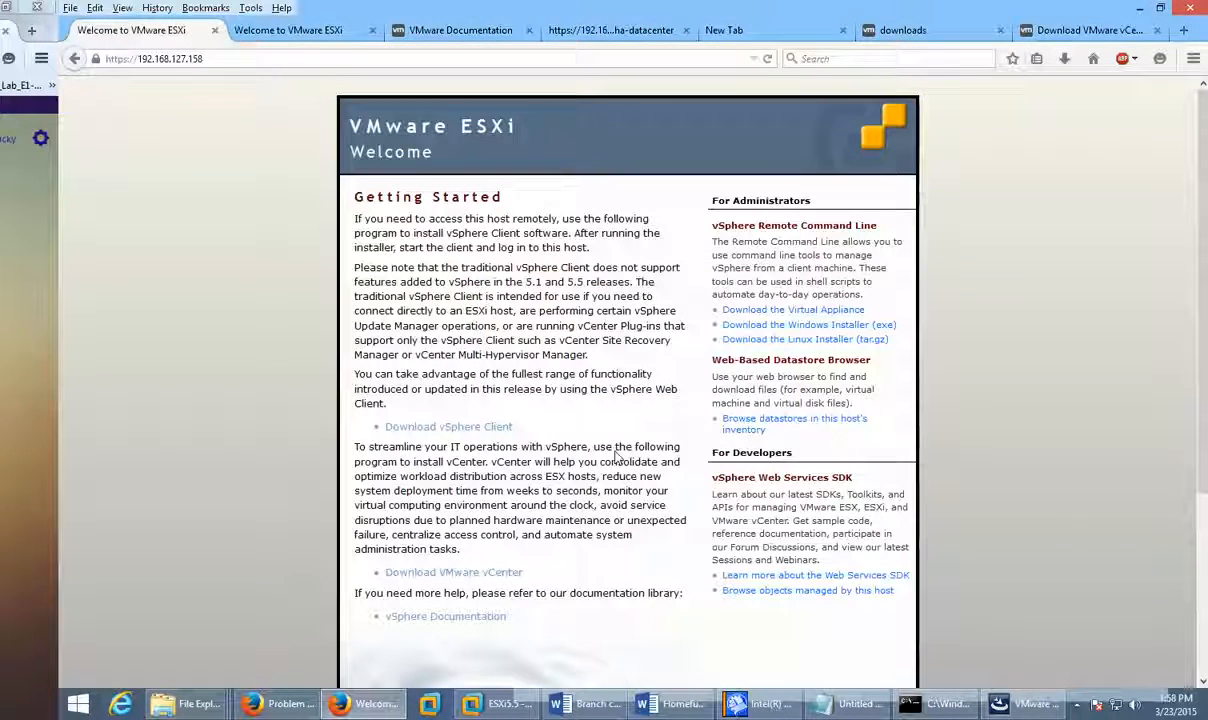
{"action": "left_click", "coordinate": [666, 391]}
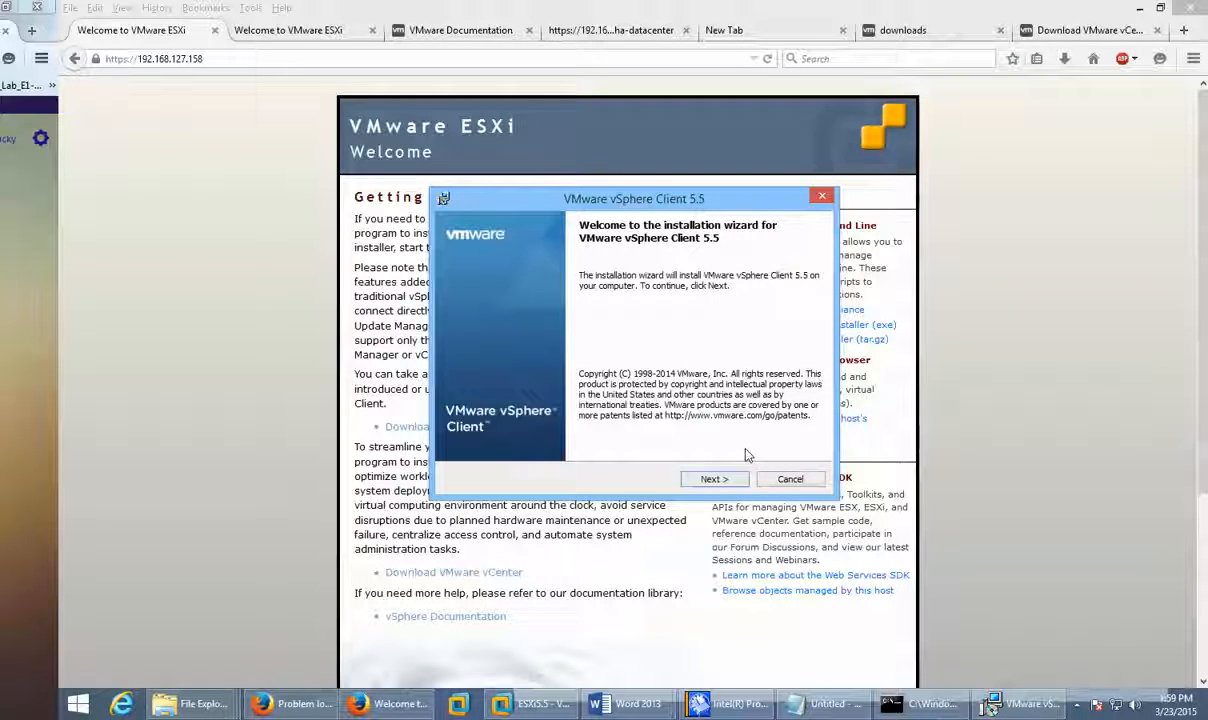
{"action": "left_click", "coordinate": [712, 479]}
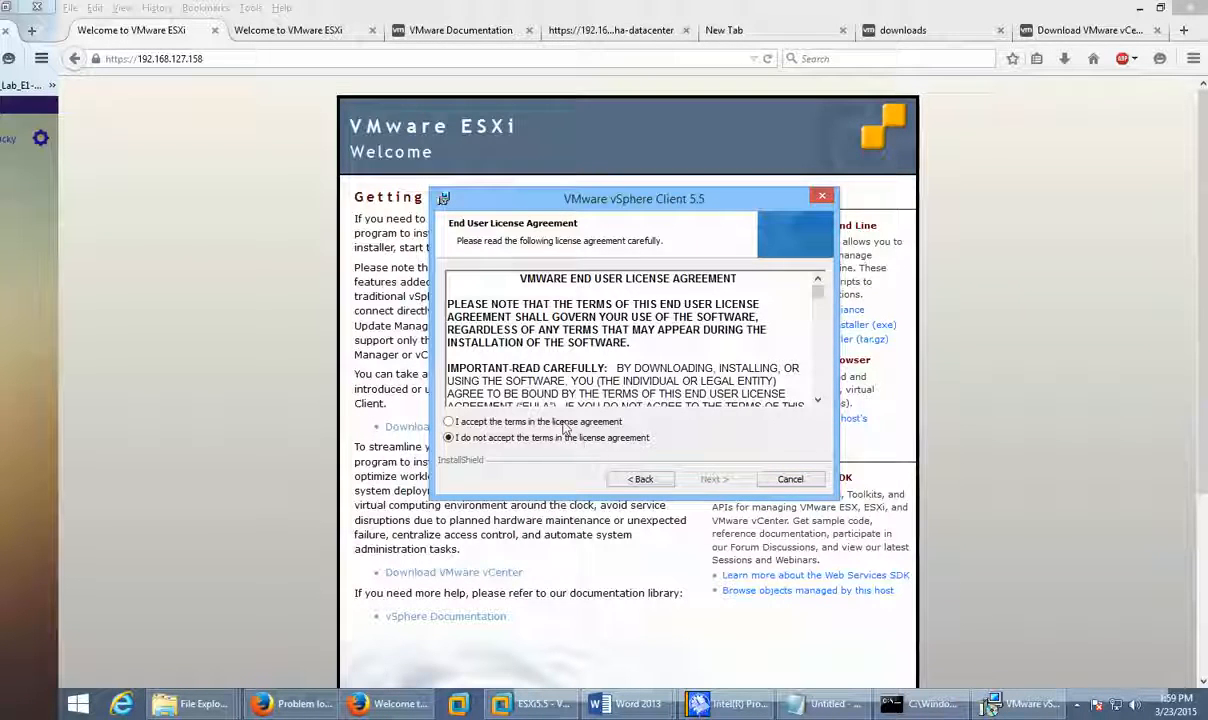
{"action": "left_click", "coordinate": [535, 421]}
{"action": "left_click", "coordinate": [704, 479]}
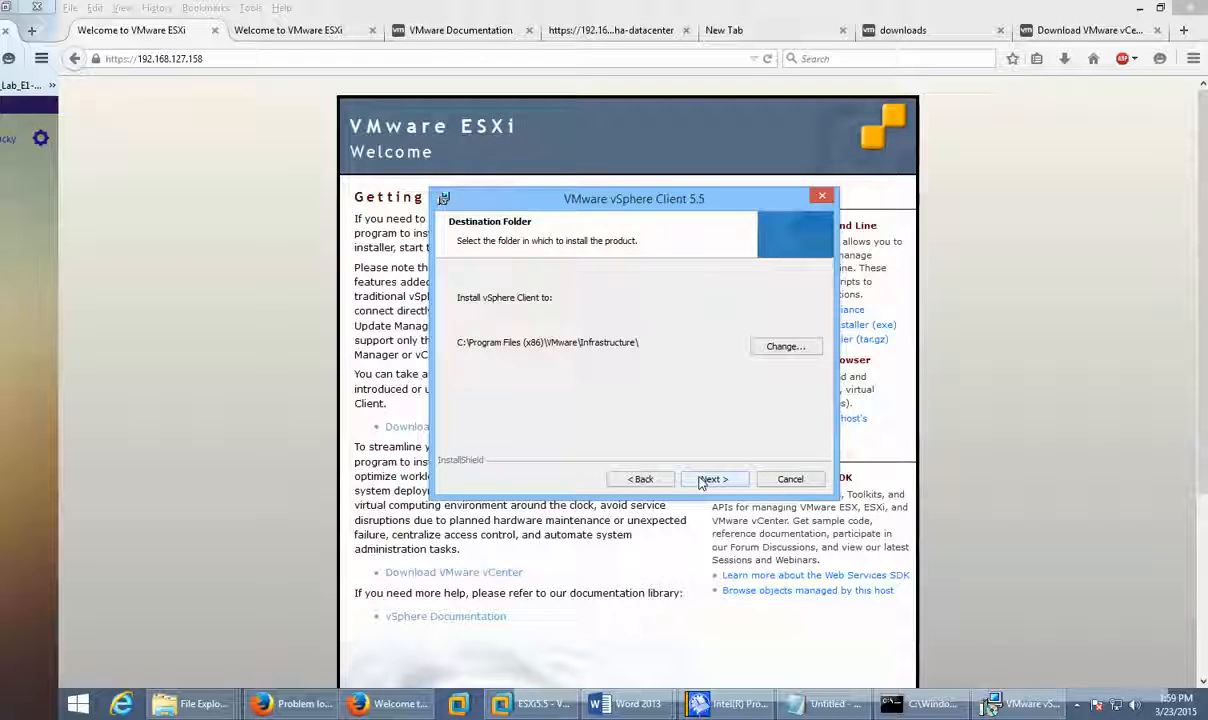
{"action": "left_click", "coordinate": [706, 479]}
{"action": "left_click", "coordinate": [706, 479]}
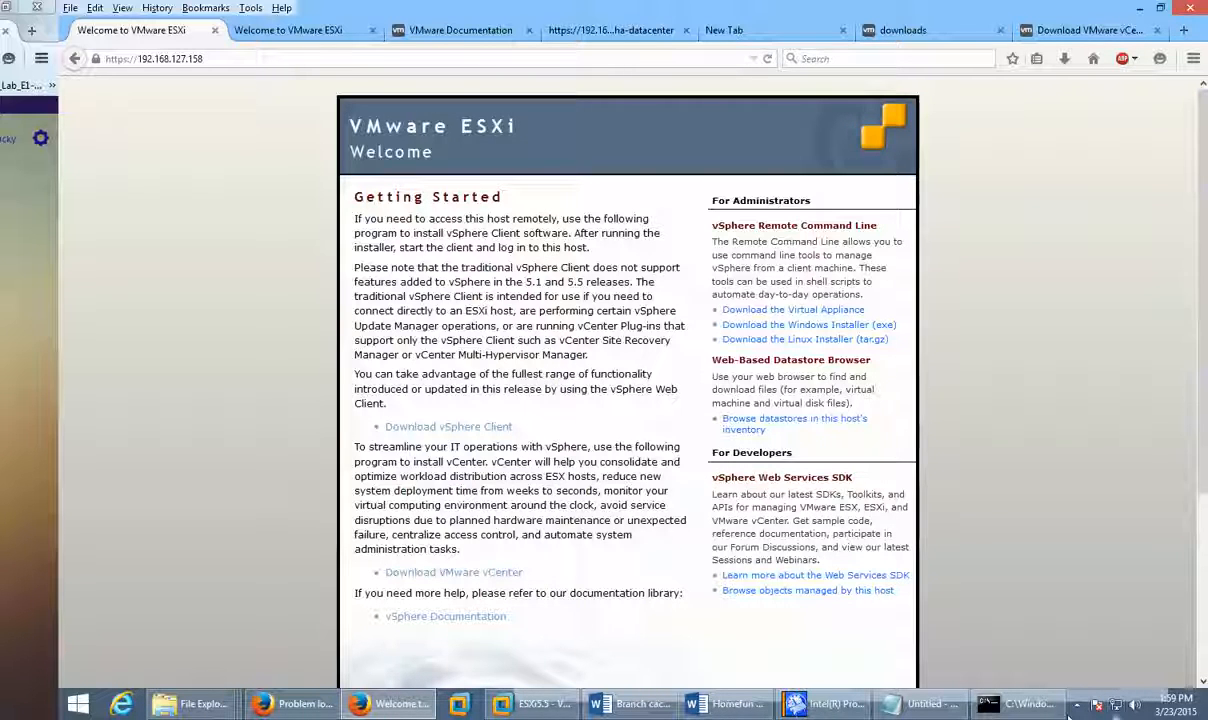
Step: Check the hidden notification icons and minimize the browser and VMware Workstation windows
{"action": "mouse_move", "coordinate": [505, 704]}
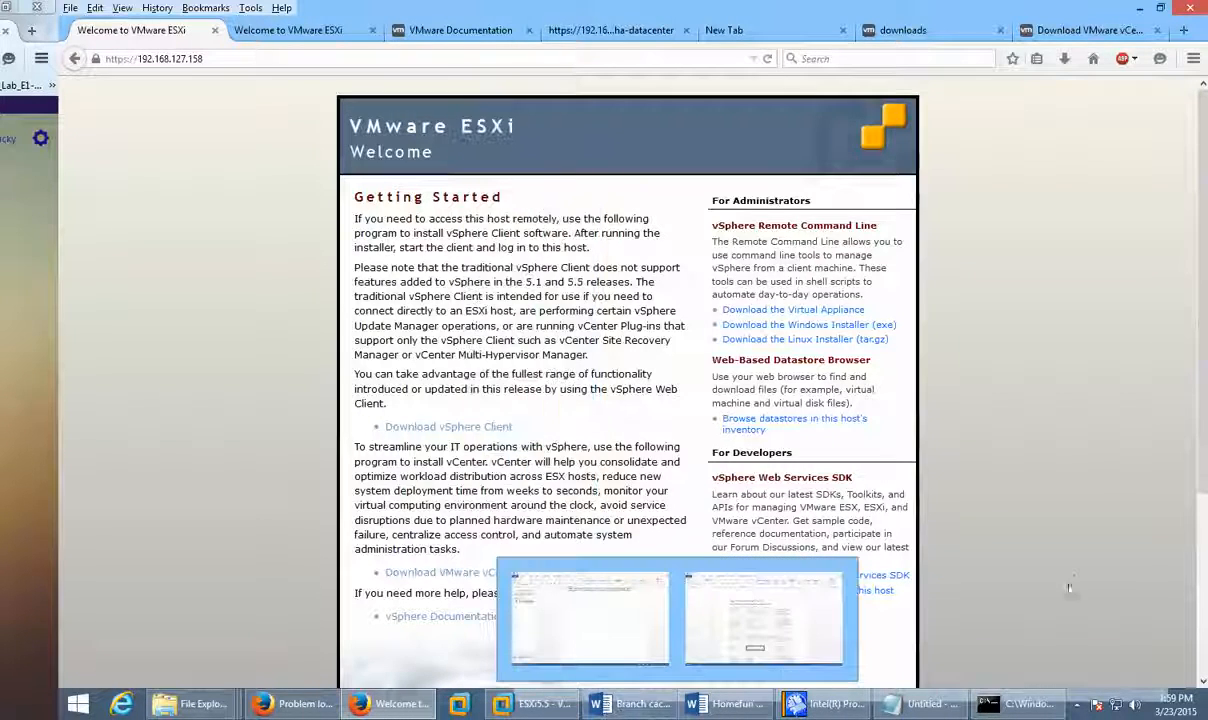
{"action": "left_click", "coordinate": [1074, 707]}
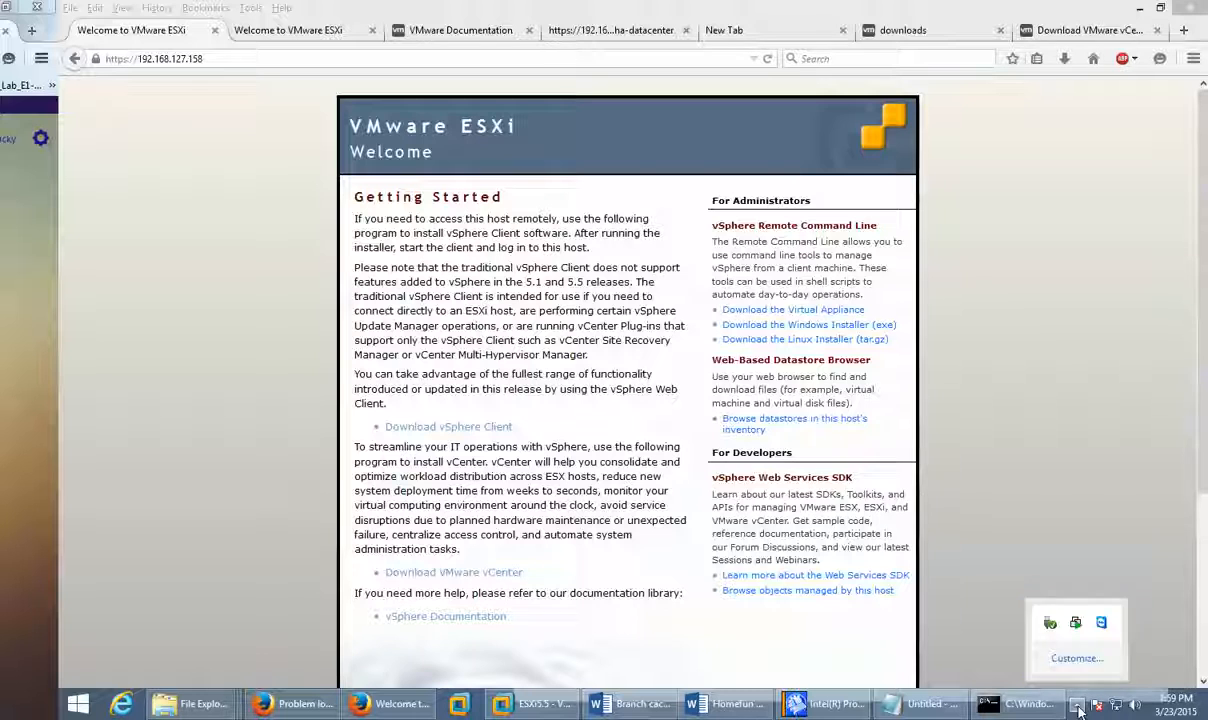
{"action": "left_click", "coordinate": [1077, 707]}
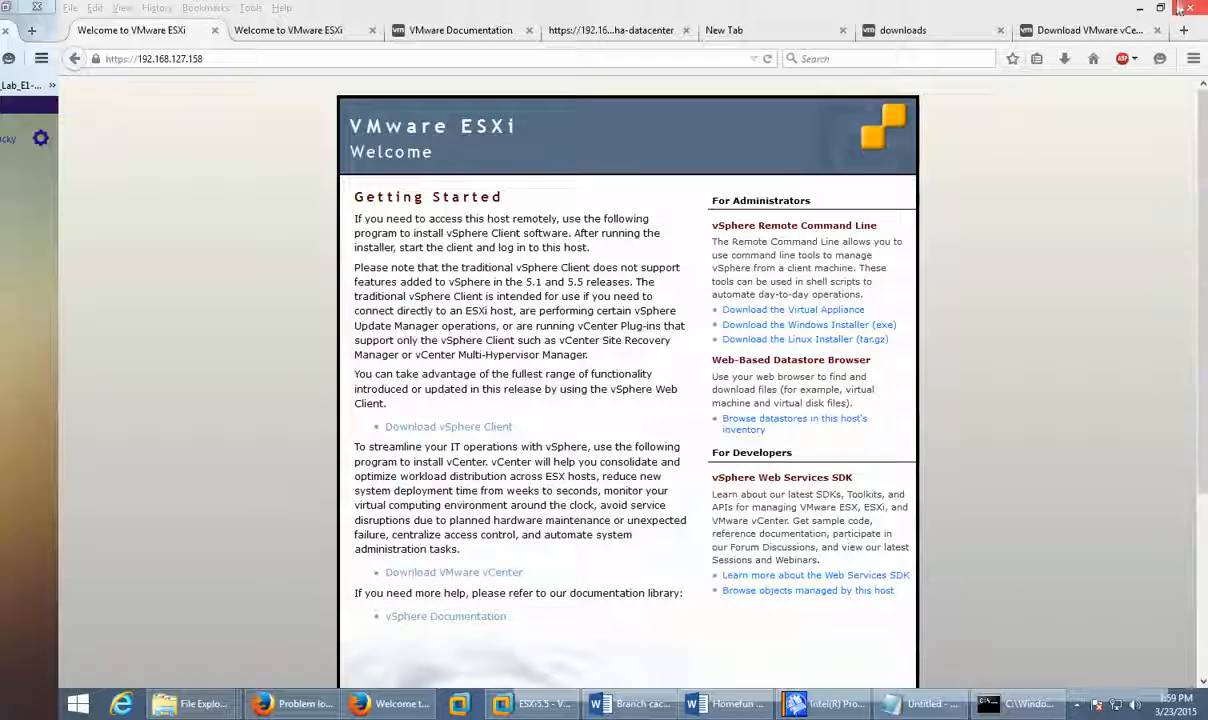
{"action": "left_click", "coordinate": [1141, 9]}
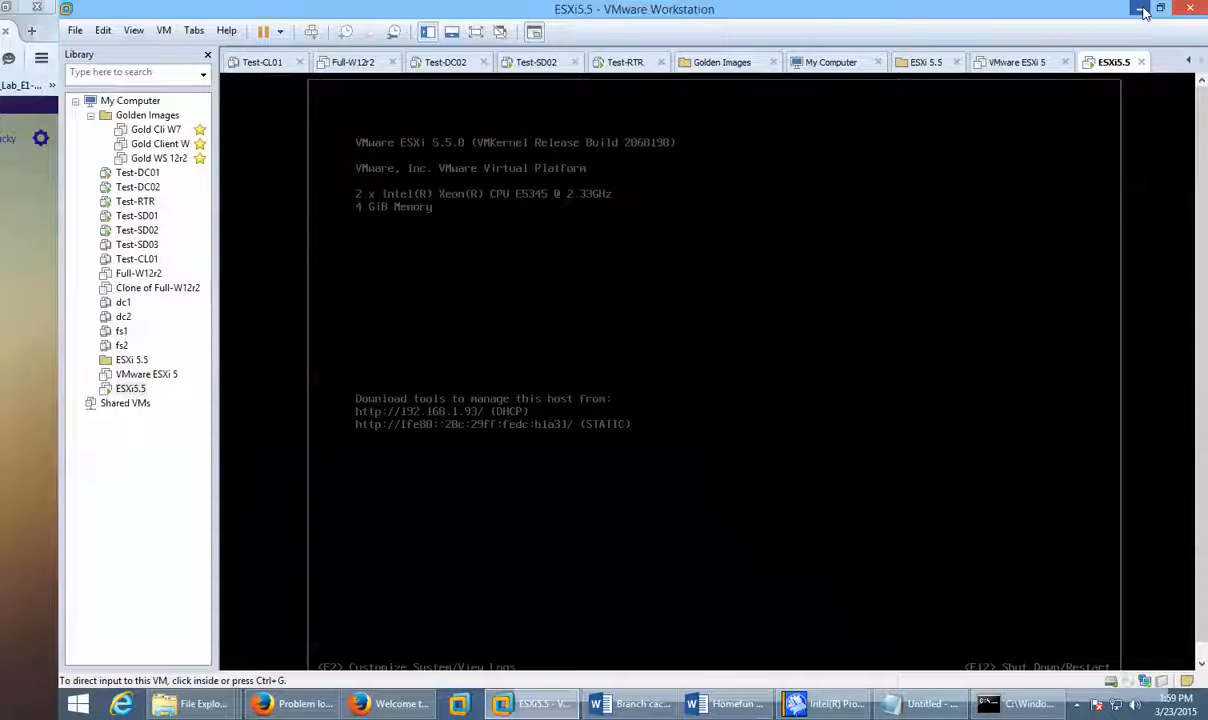
{"action": "left_click", "coordinate": [1143, 10]}
{"action": "left_click", "coordinate": [1143, 10]}
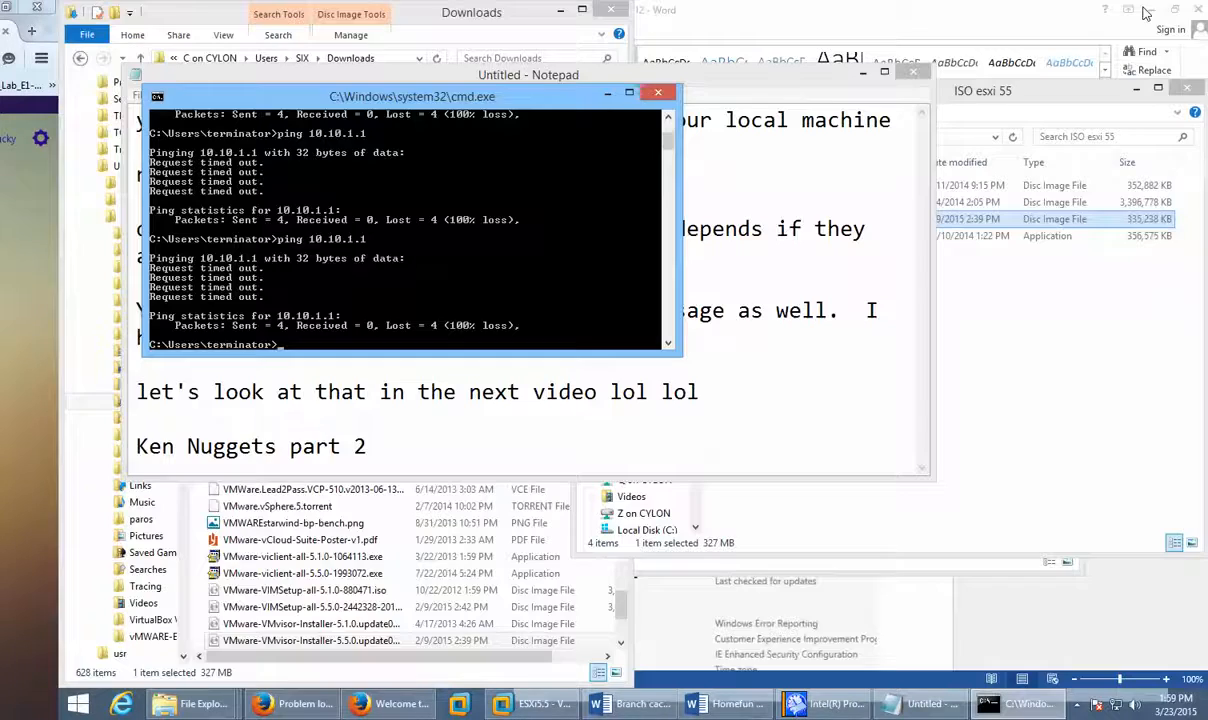
Step: Close the command prompt, Explorer searches, Word document and Intel utility; minimize Notepad and Word
{"action": "left_click", "coordinate": [657, 93]}
{"action": "left_click", "coordinate": [863, 76]}
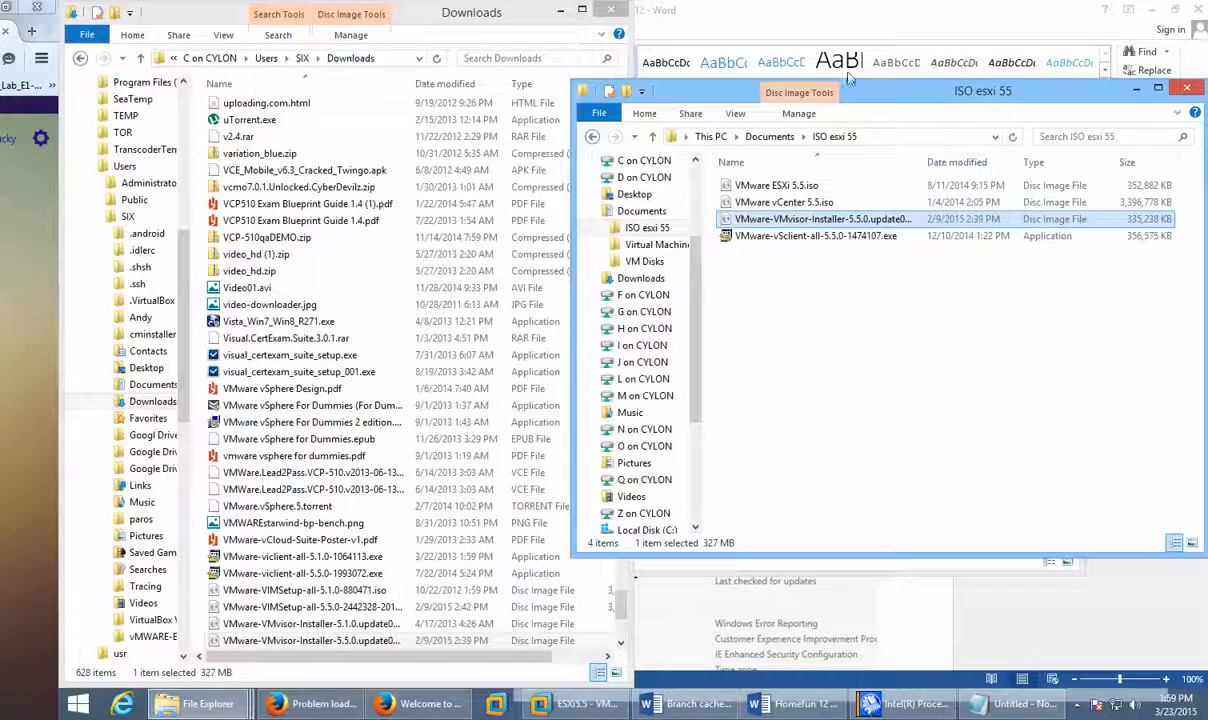
{"action": "left_click", "coordinate": [1135, 88]}
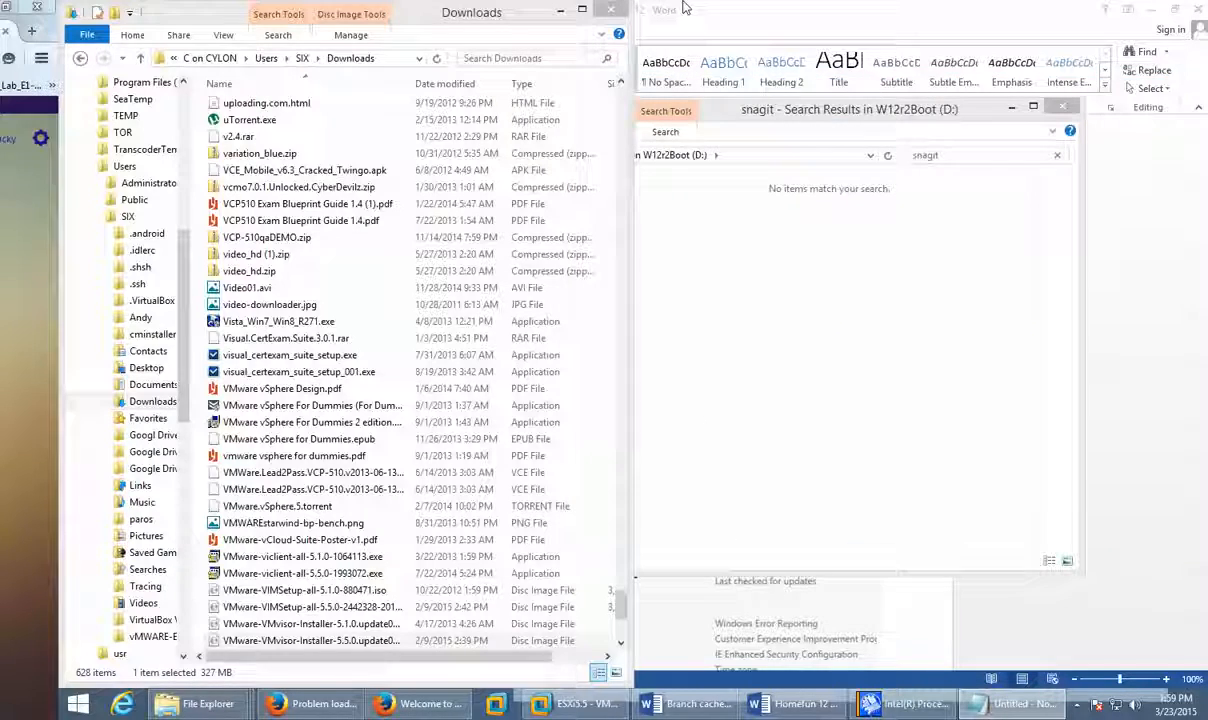
{"action": "left_click", "coordinate": [628, 12]}
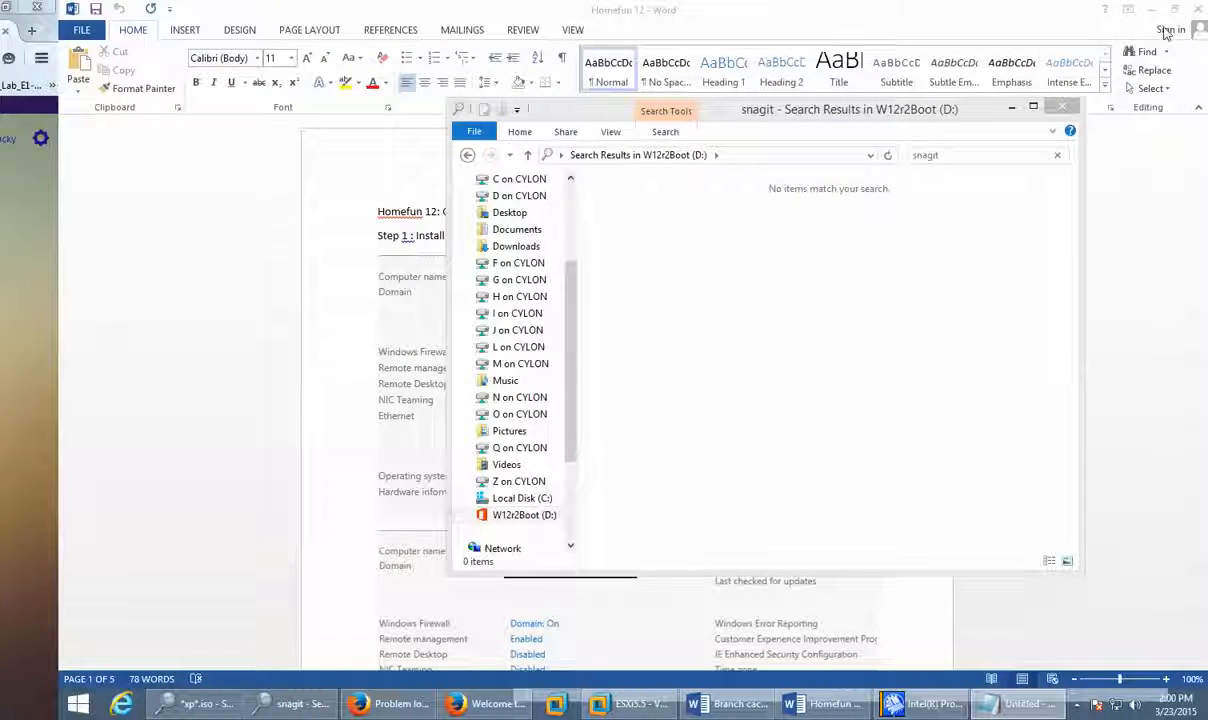
{"action": "left_click", "coordinate": [1062, 106]}
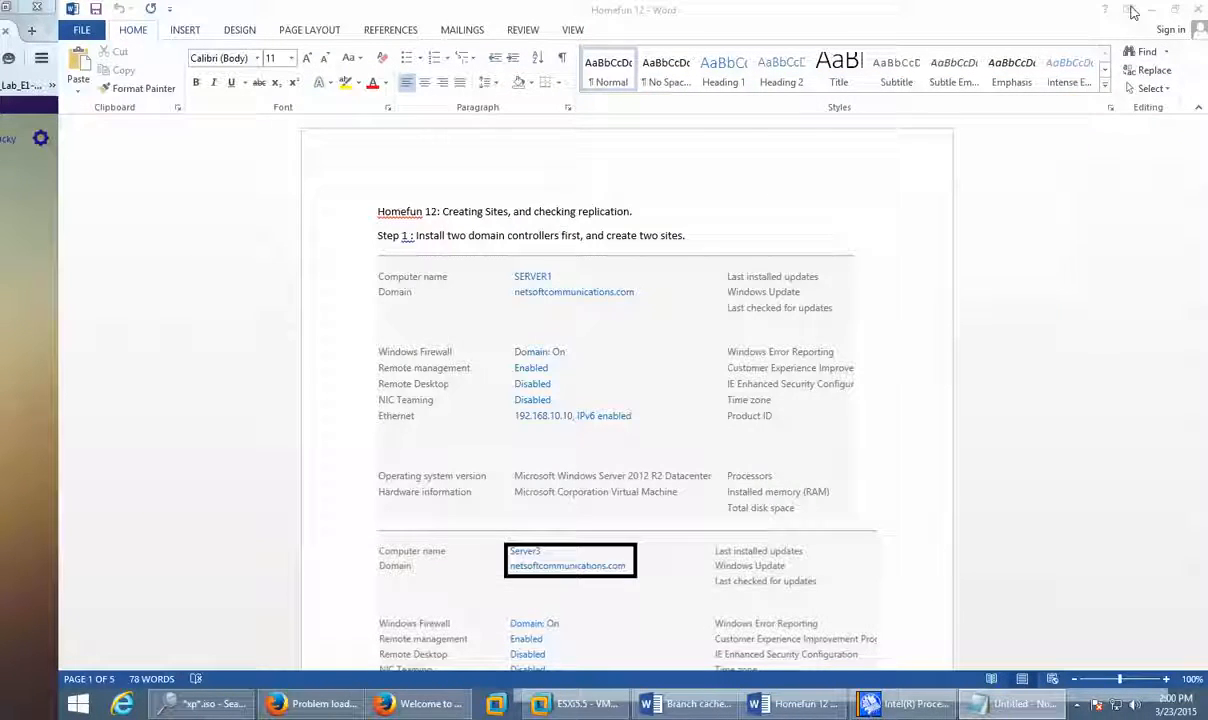
{"action": "left_click", "coordinate": [1200, 10]}
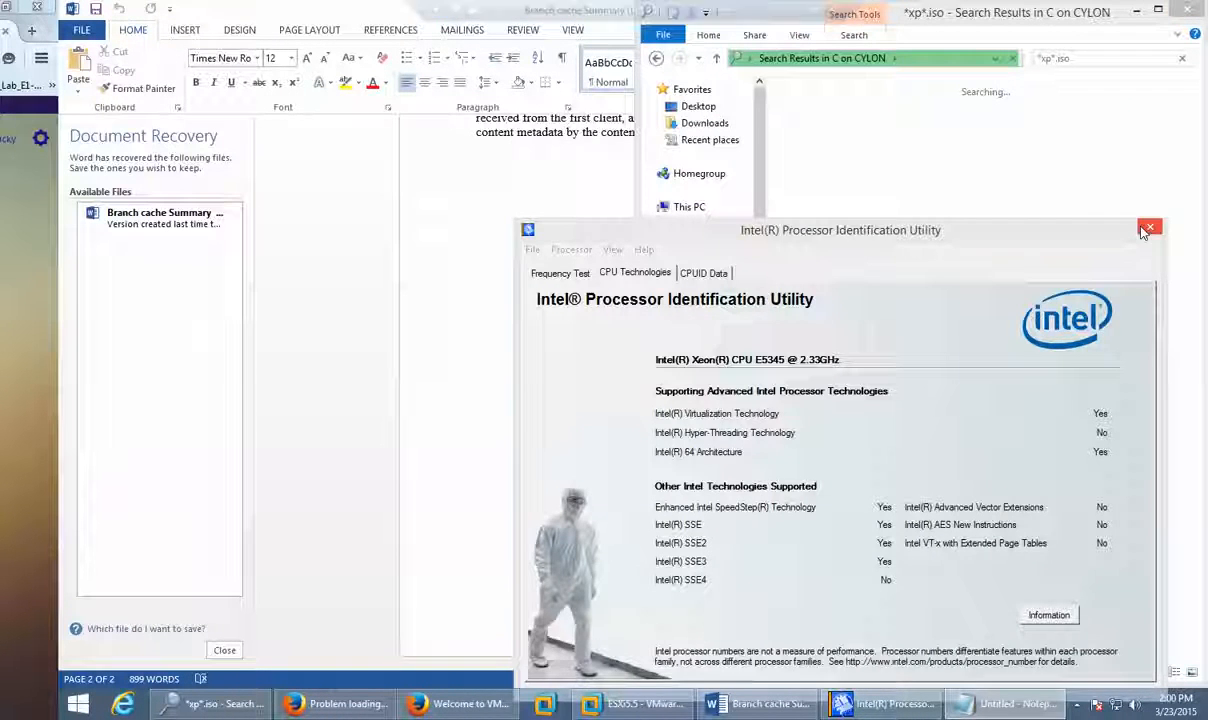
{"action": "left_click", "coordinate": [1150, 227]}
{"action": "left_click", "coordinate": [1199, 10]}
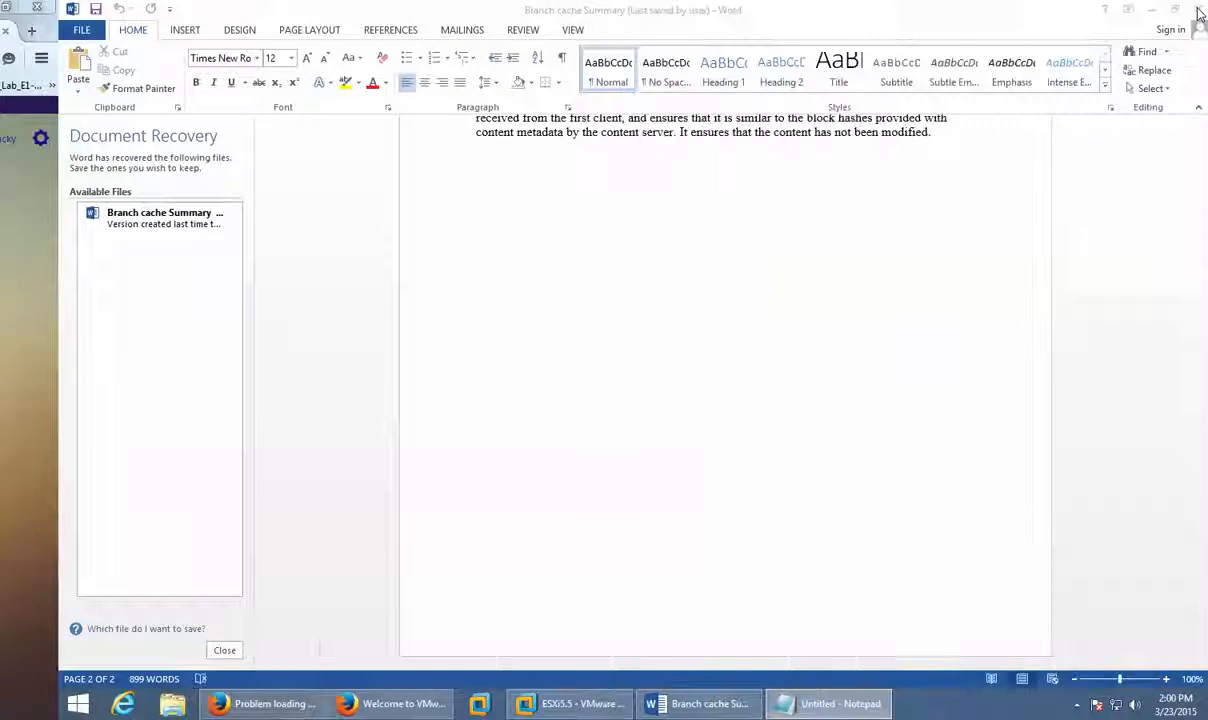
{"action": "left_click", "coordinate": [1155, 13]}
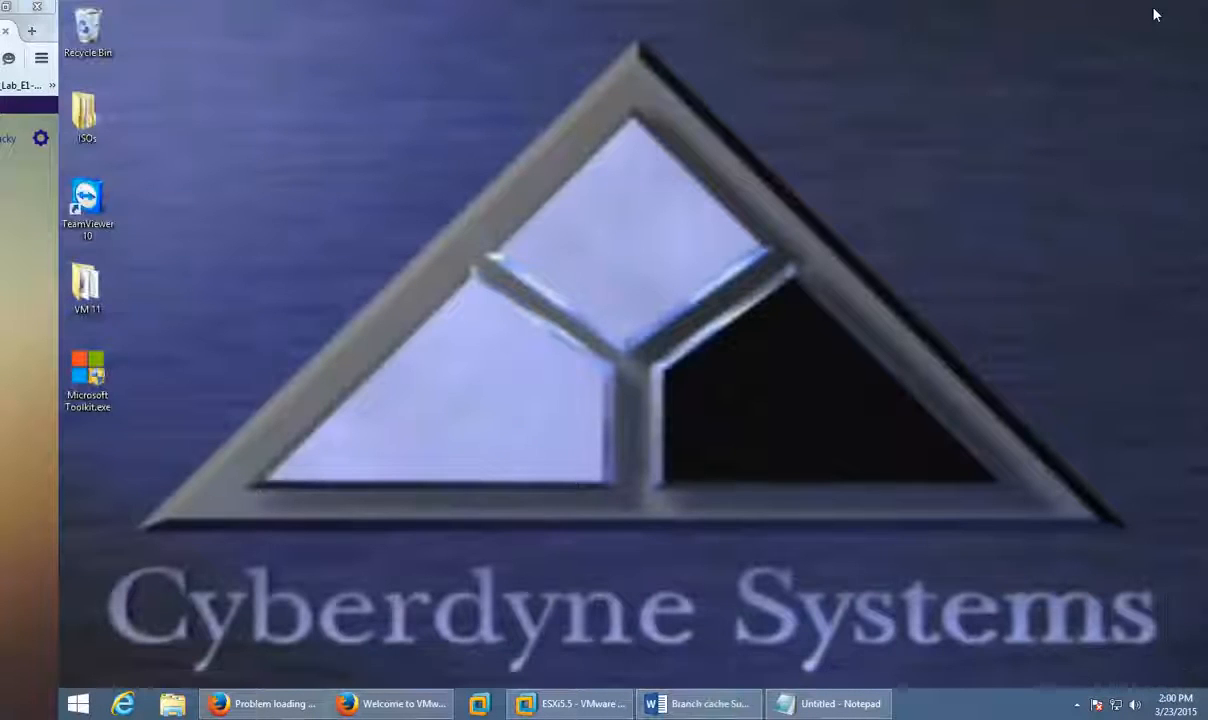
Step: Open the viclient download's folder from Firefox's Downloads panel and run VMware-viclient-all-5.5.0-1993072(2).exe
{"action": "left_click", "coordinate": [167, 706]}
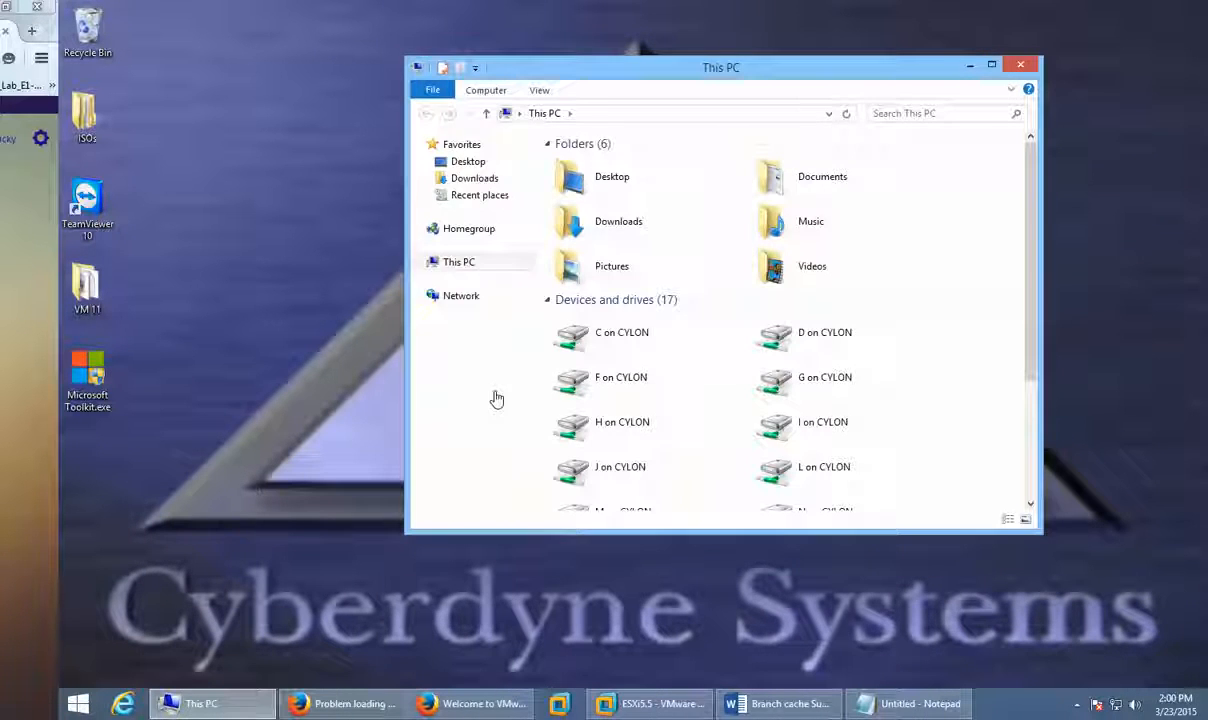
{"action": "left_click", "coordinate": [476, 706]}
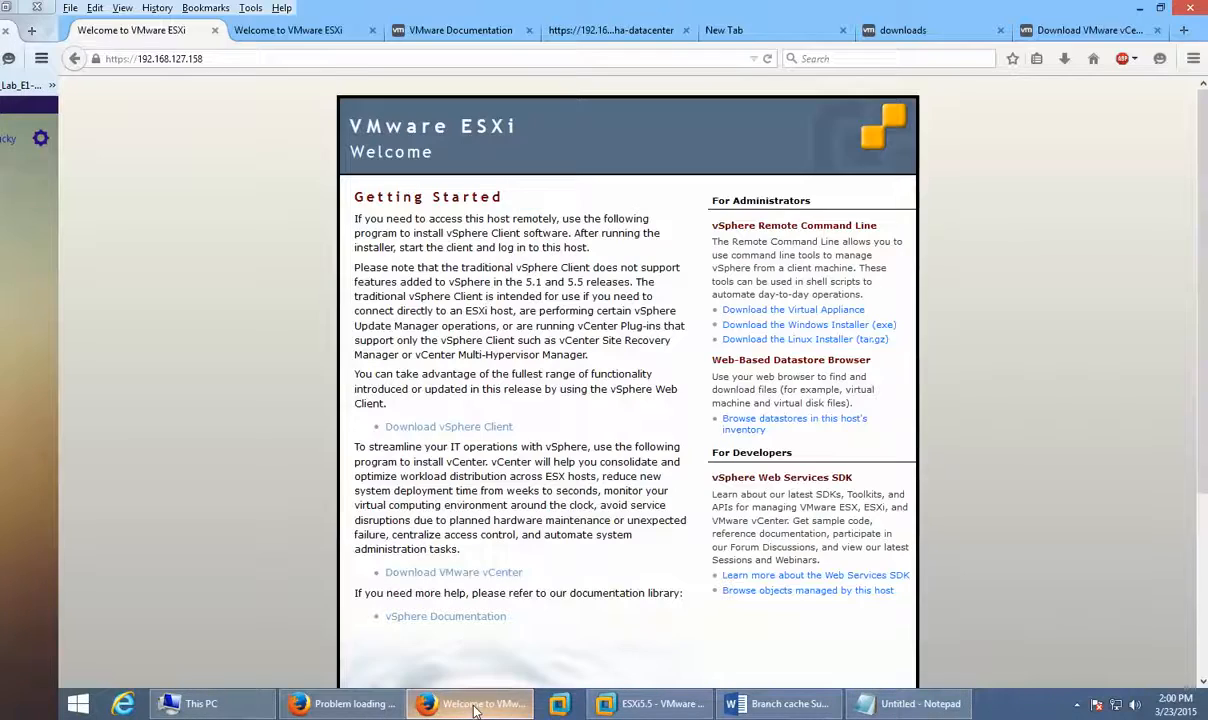
{"action": "left_click", "coordinate": [1064, 58]}
{"action": "left_click", "coordinate": [1053, 112]}
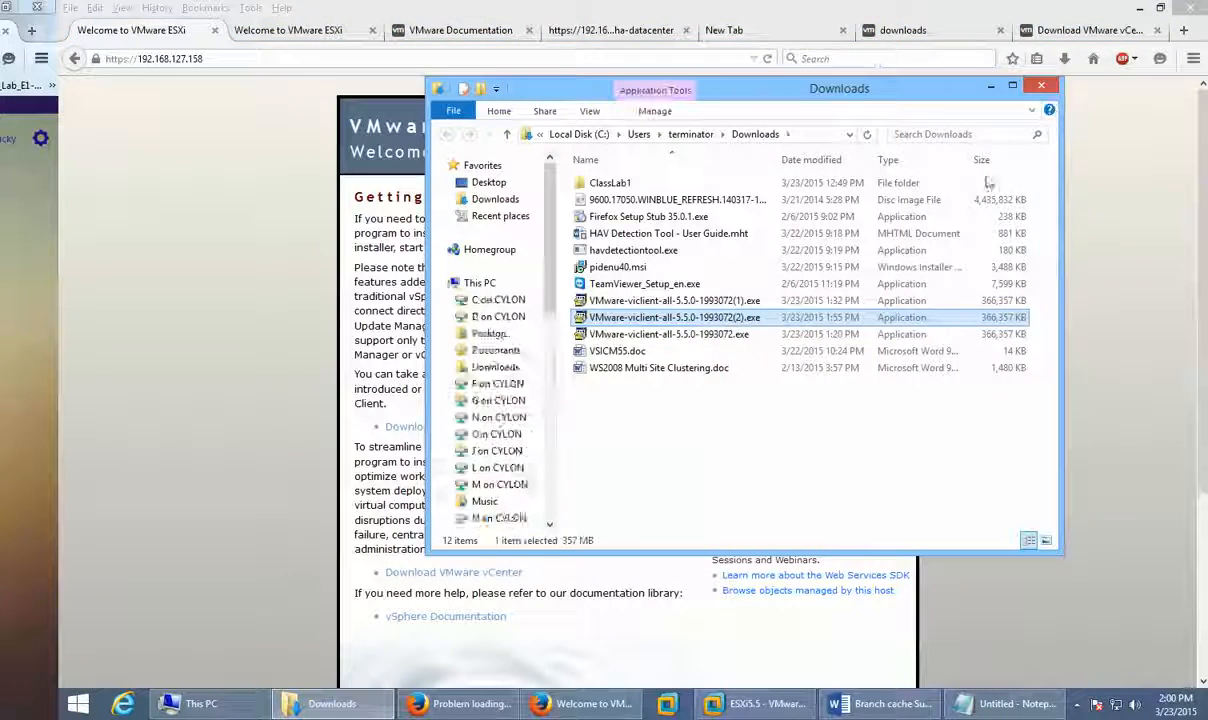
{"action": "double_click", "coordinate": [655, 319]}
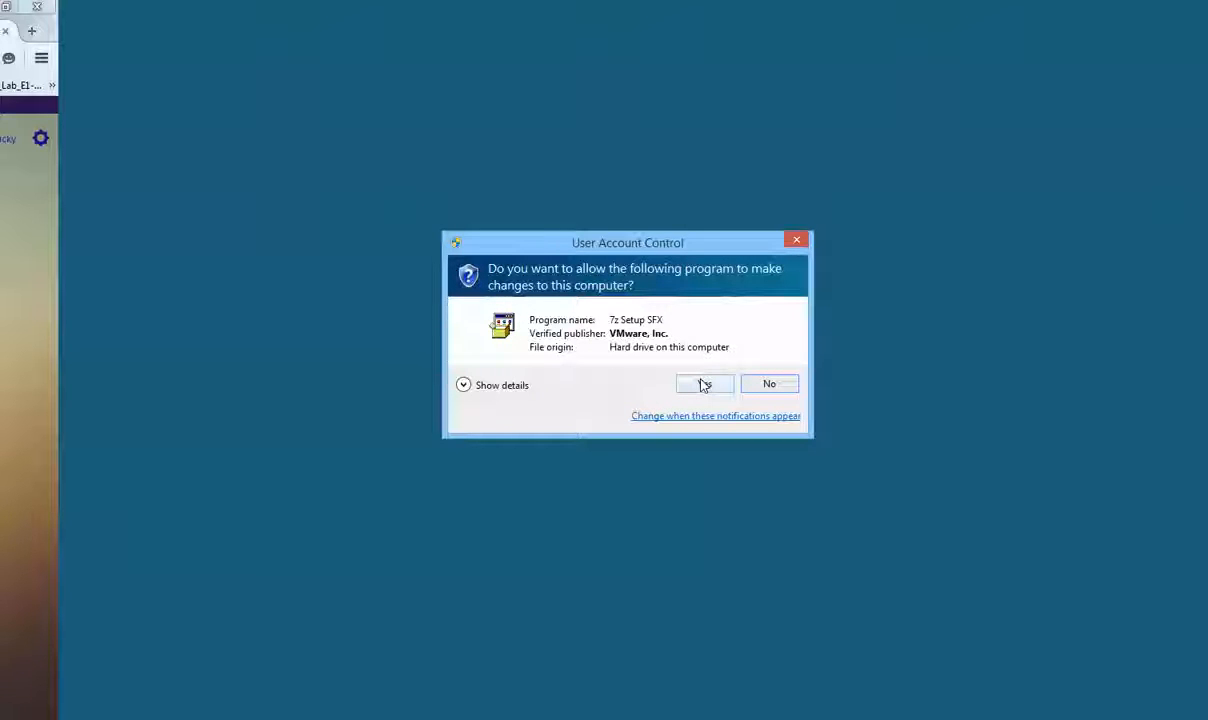
Step: Allow 7z Setup SFX at the permission prompt, let it extract, and choose English (United States)
{"action": "left_click", "coordinate": [492, 386]}
{"action": "left_click", "coordinate": [698, 411]}
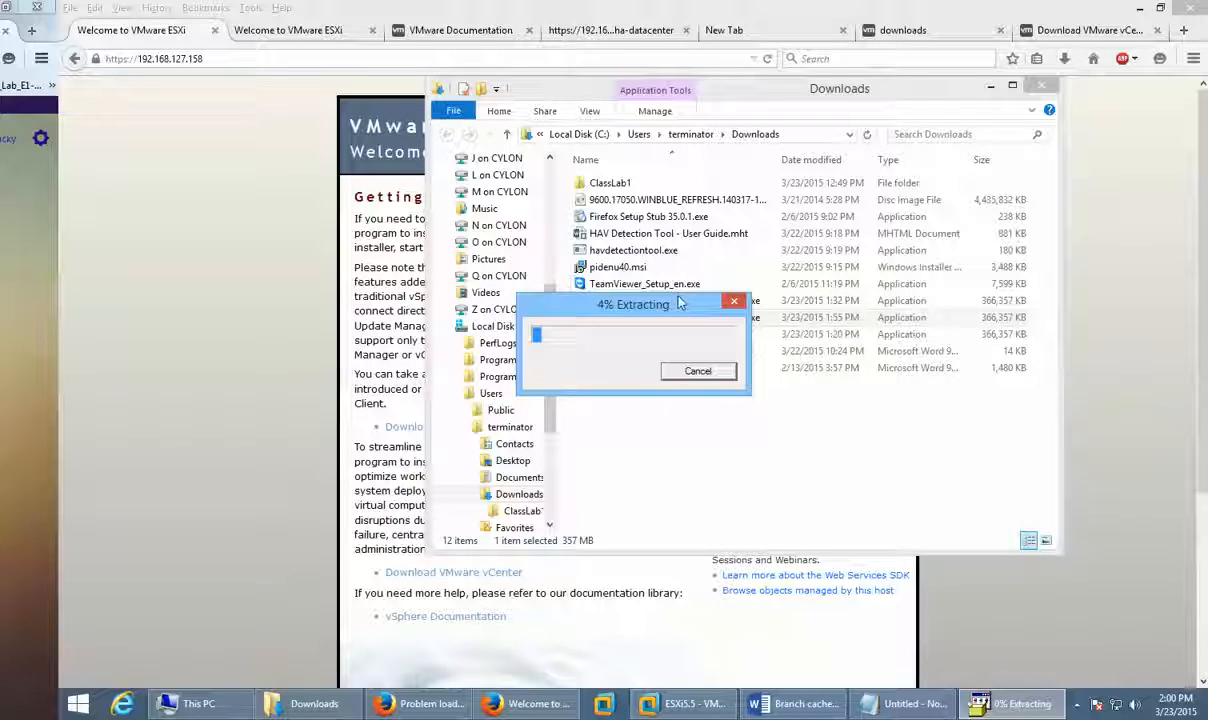
{"action": "left_click_drag", "start_coordinate": [675, 312], "coordinate": [838, 441]}
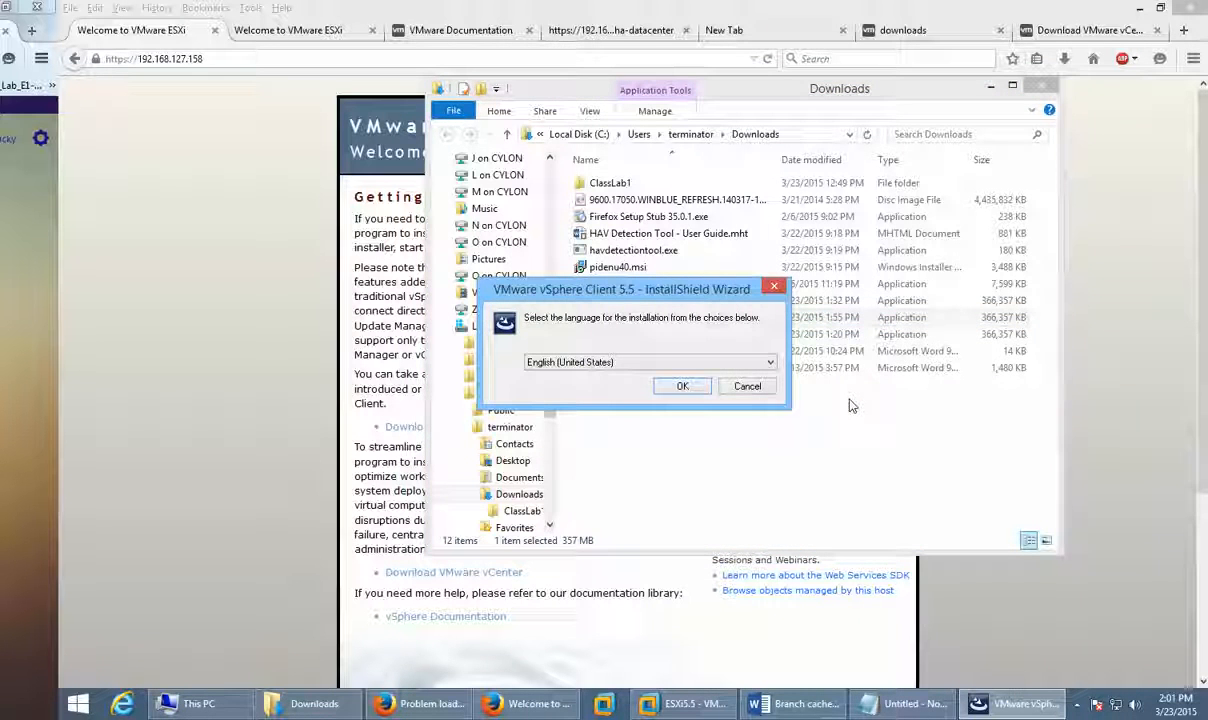
{"action": "left_click", "coordinate": [702, 394]}
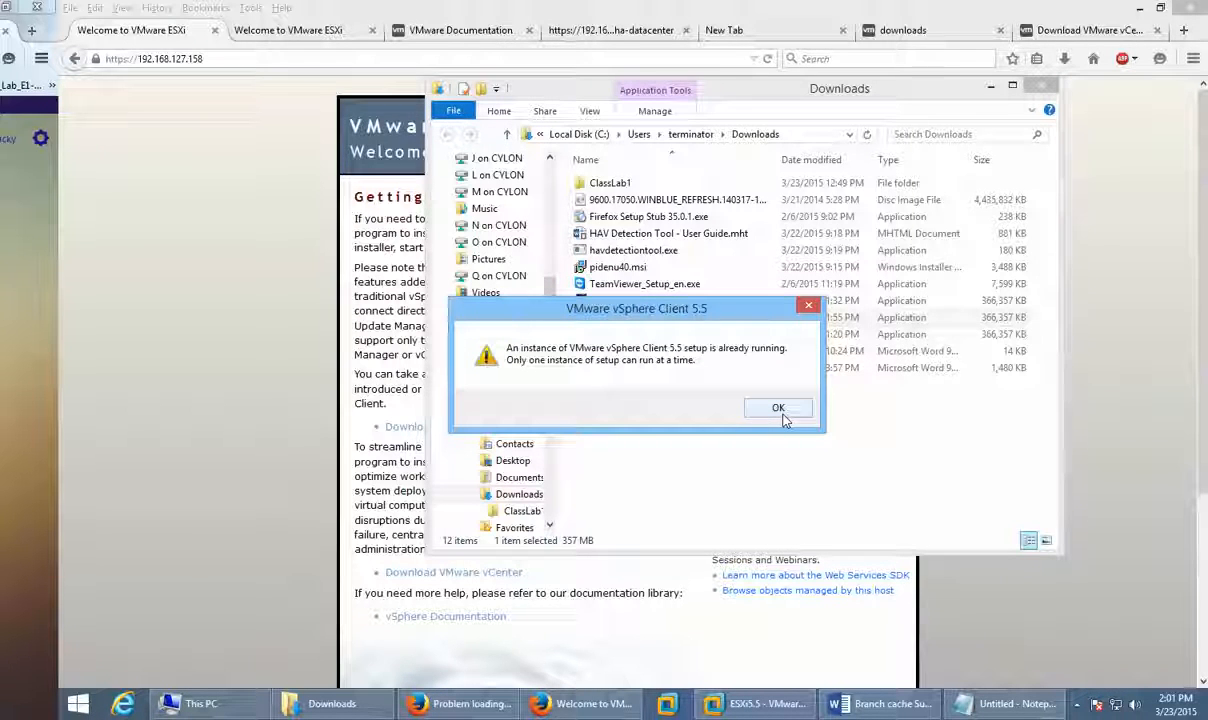
Step: Check setup processes in Task Manager's Details view, then dismiss the duplicate setup's message and wizard
{"action": "right_click", "coordinate": [1073, 716]}
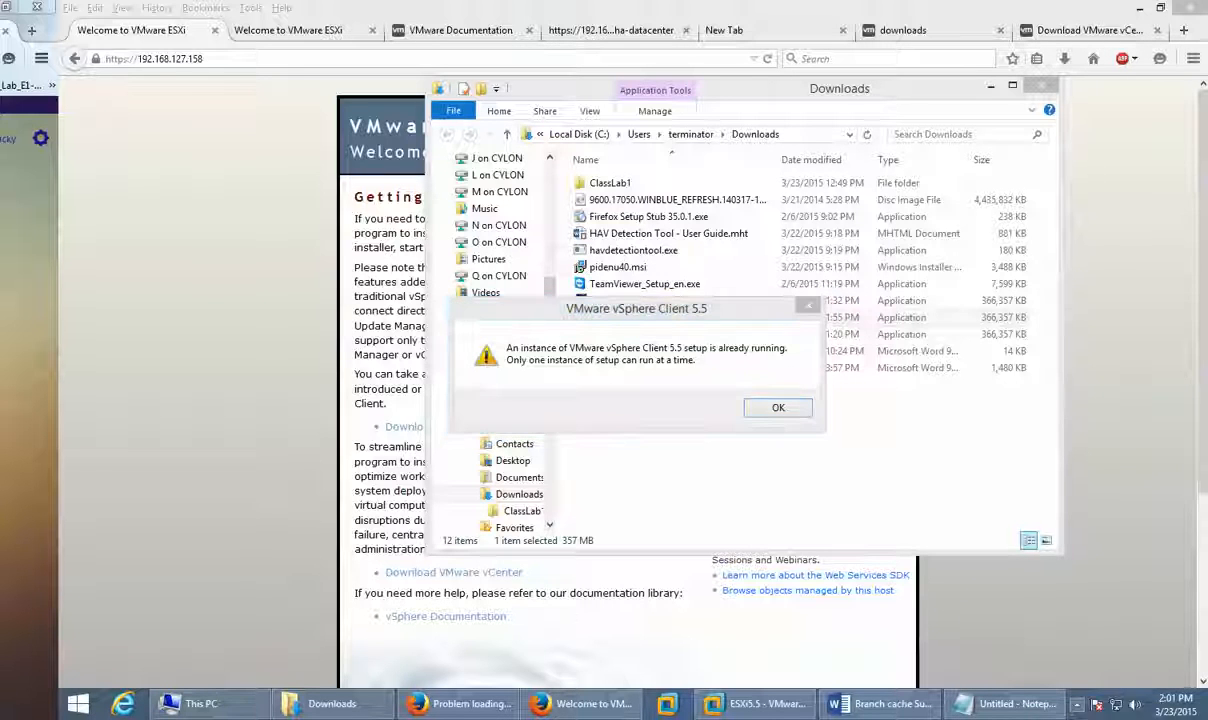
{"action": "left_click", "coordinate": [1096, 667]}
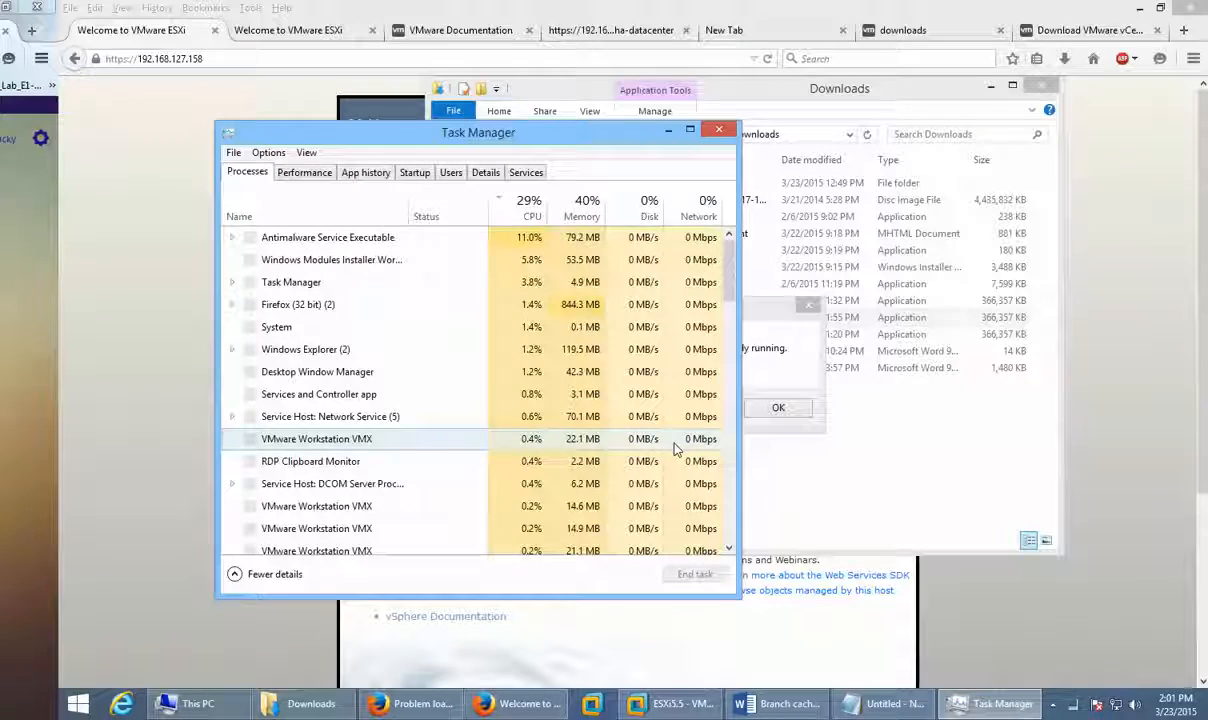
{"action": "left_click", "coordinate": [485, 173]}
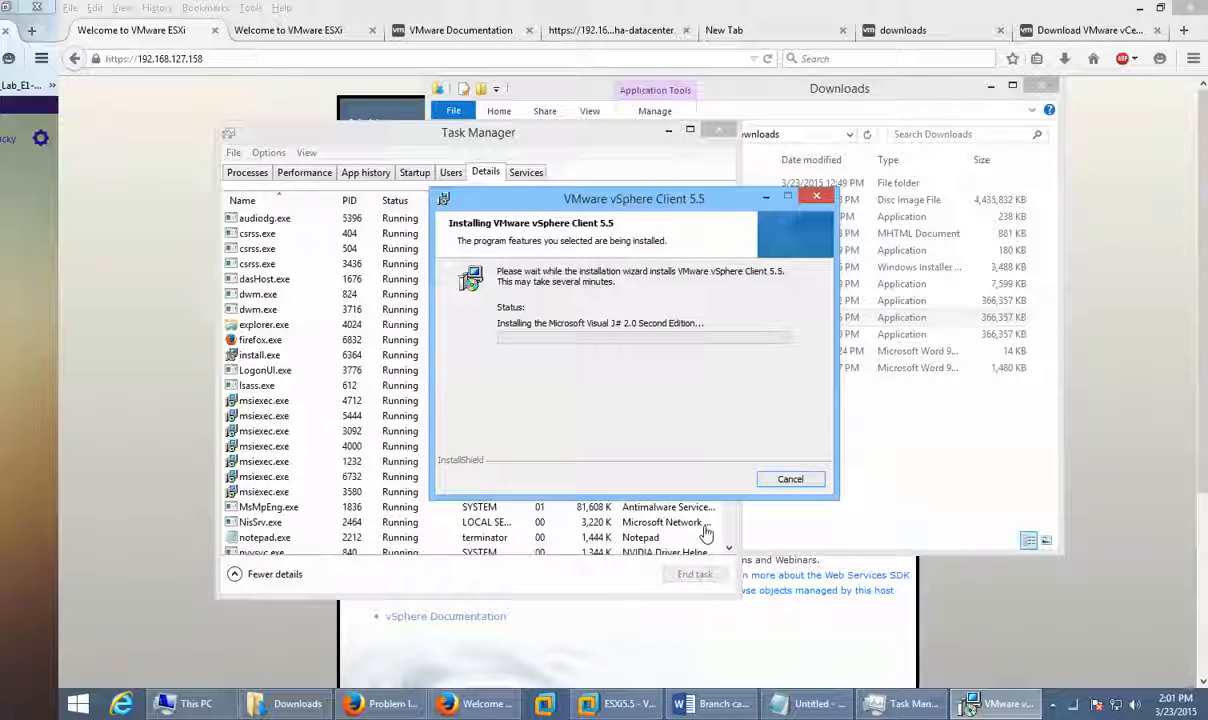
{"action": "left_click", "coordinate": [668, 130]}
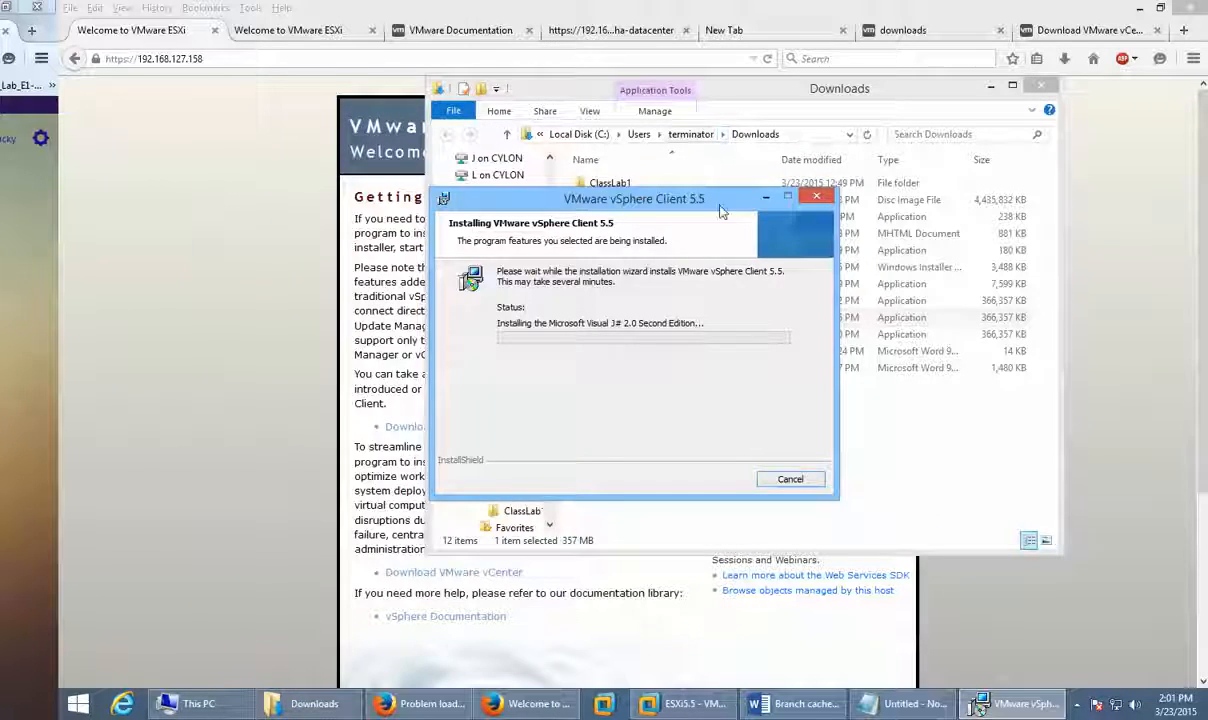
{"action": "left_click", "coordinate": [781, 411]}
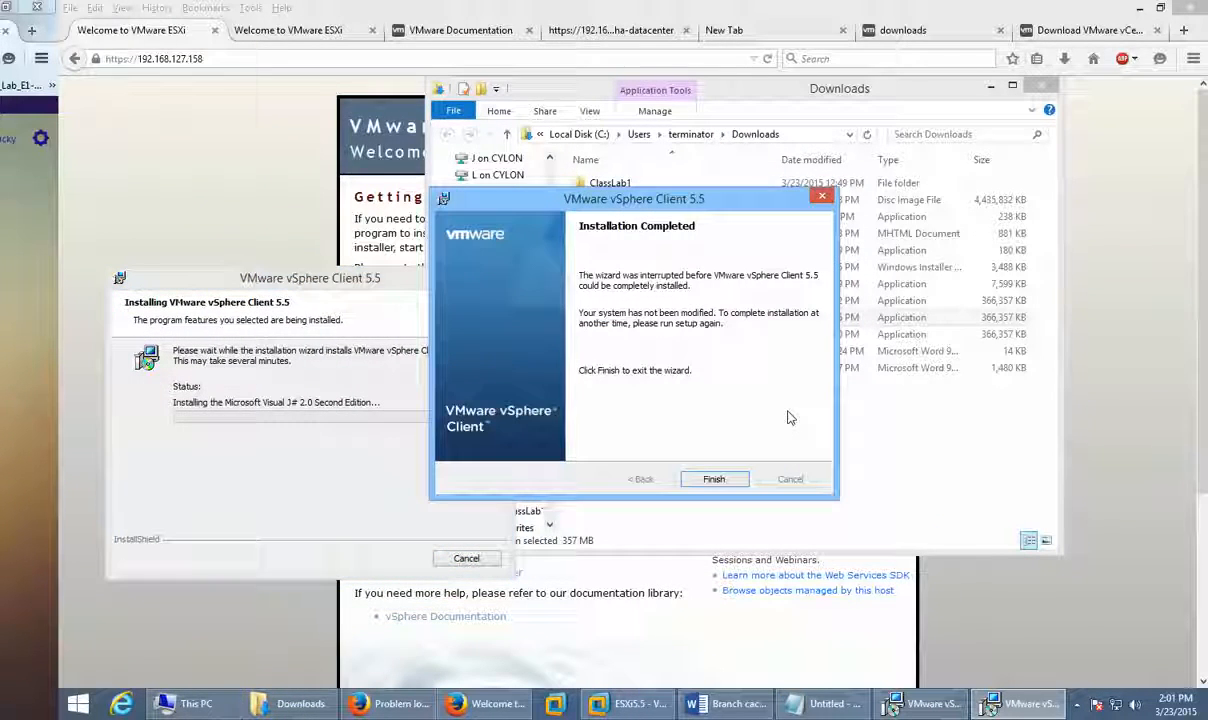
{"action": "left_click", "coordinate": [713, 479]}
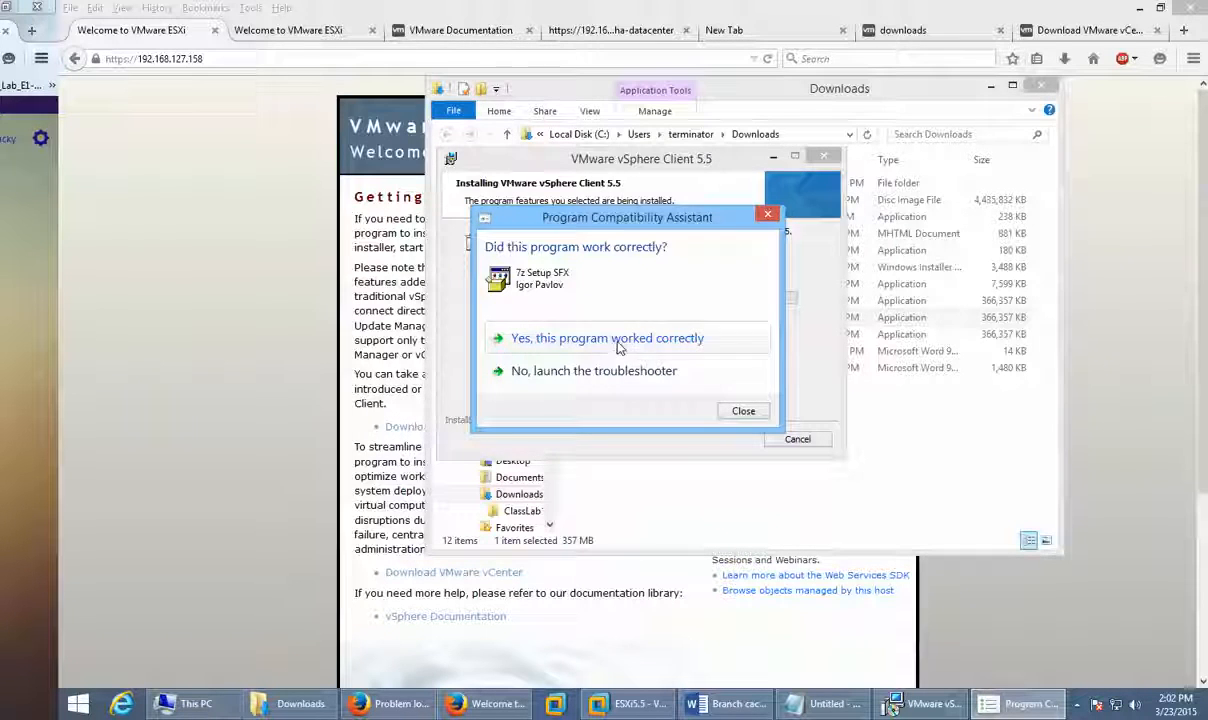
Step: Close the Program Compatibility Assistant and finish the vSphere Client 5.5 installer once it reports success
{"action": "left_click", "coordinate": [768, 216]}
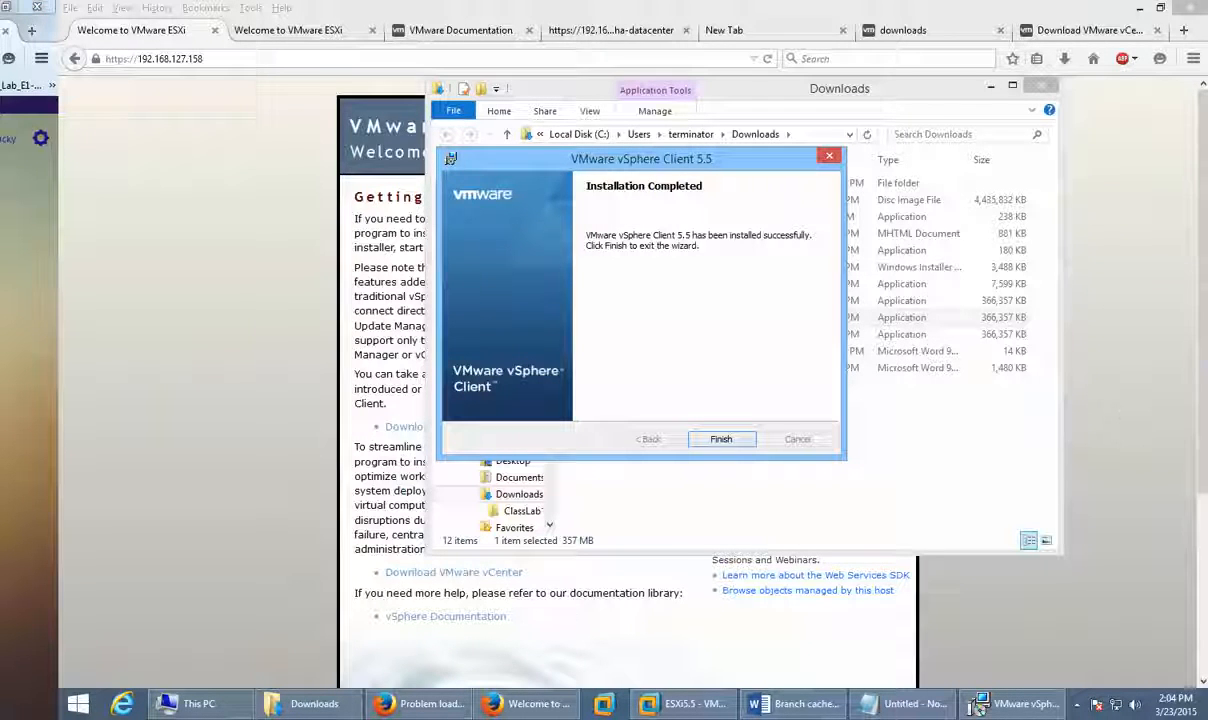
{"action": "left_click", "coordinate": [719, 440]}
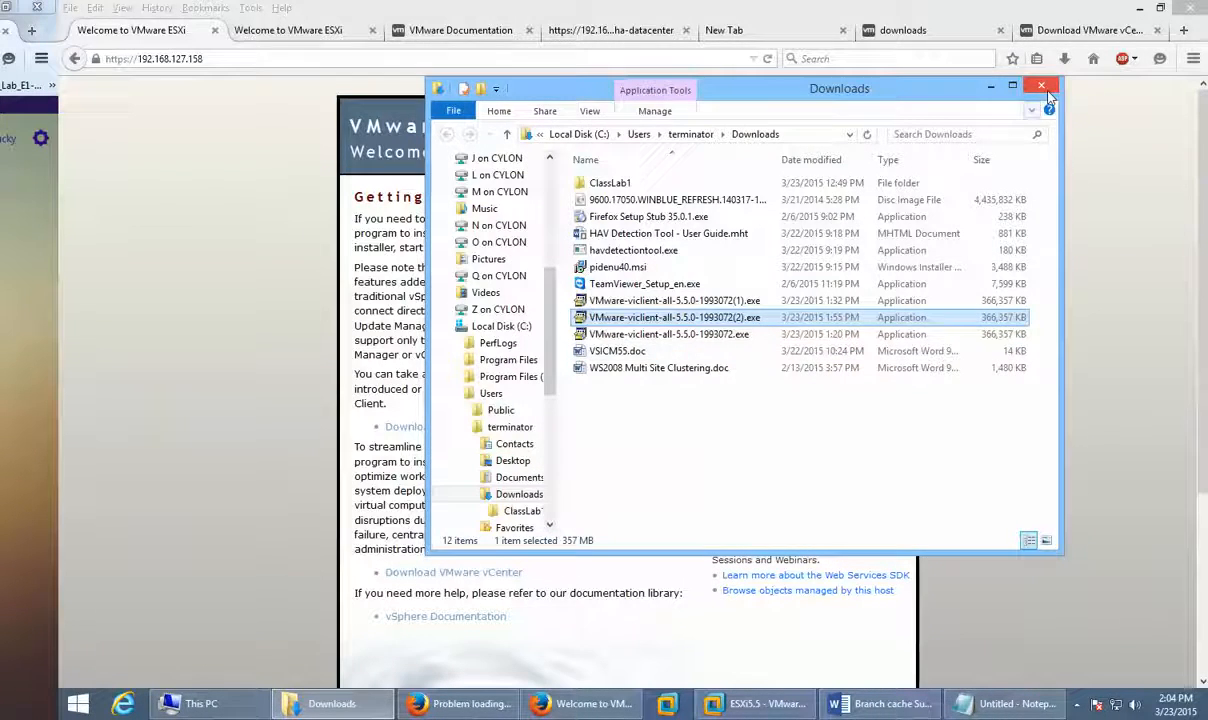
Step: Minimize the Downloads window, show the desktop, and drag the VMware vSphere Client shortcut toward the centre
{"action": "left_click", "coordinate": [990, 88]}
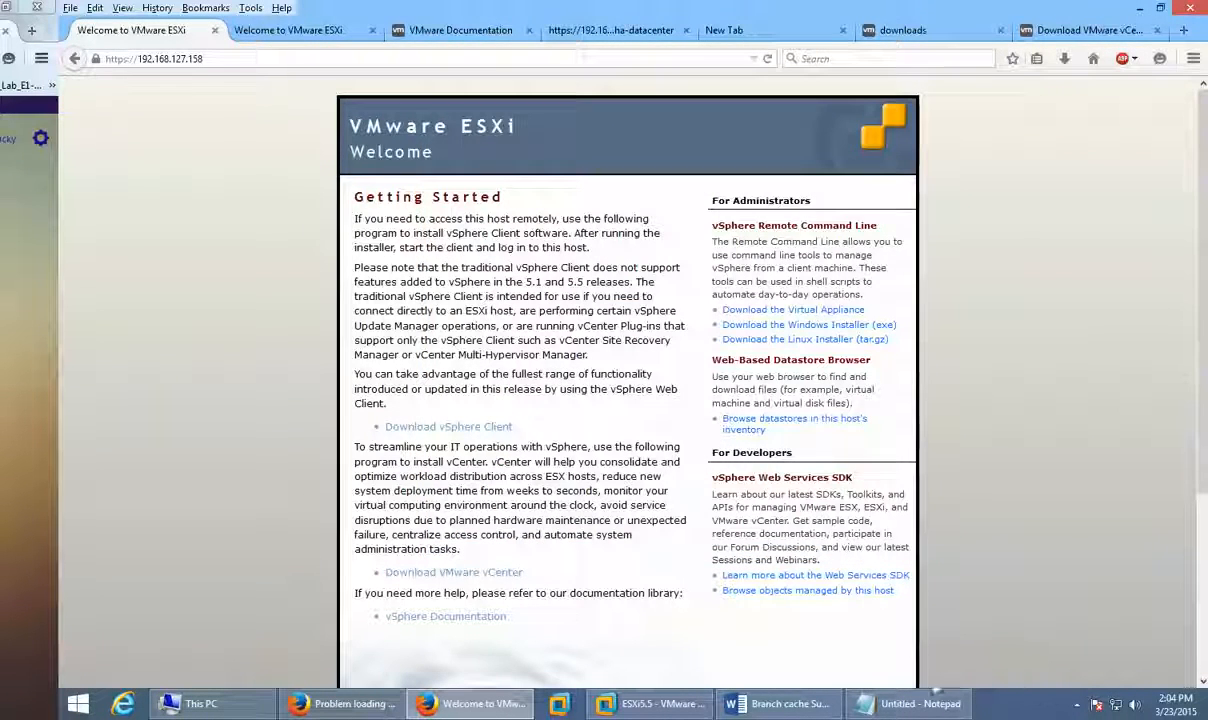
{"action": "mouse_move", "coordinate": [1205, 712]}
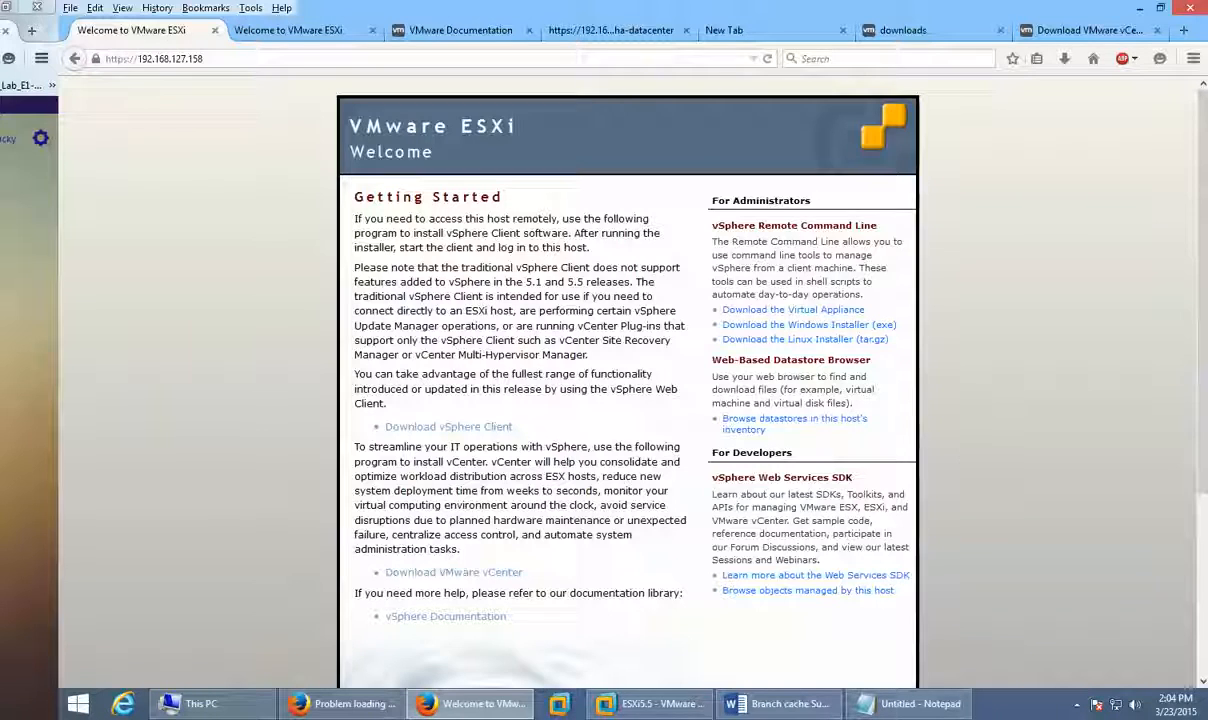
{"action": "left_click", "coordinate": [1176, 704]}
{"action": "left_click", "coordinate": [1205, 712]}
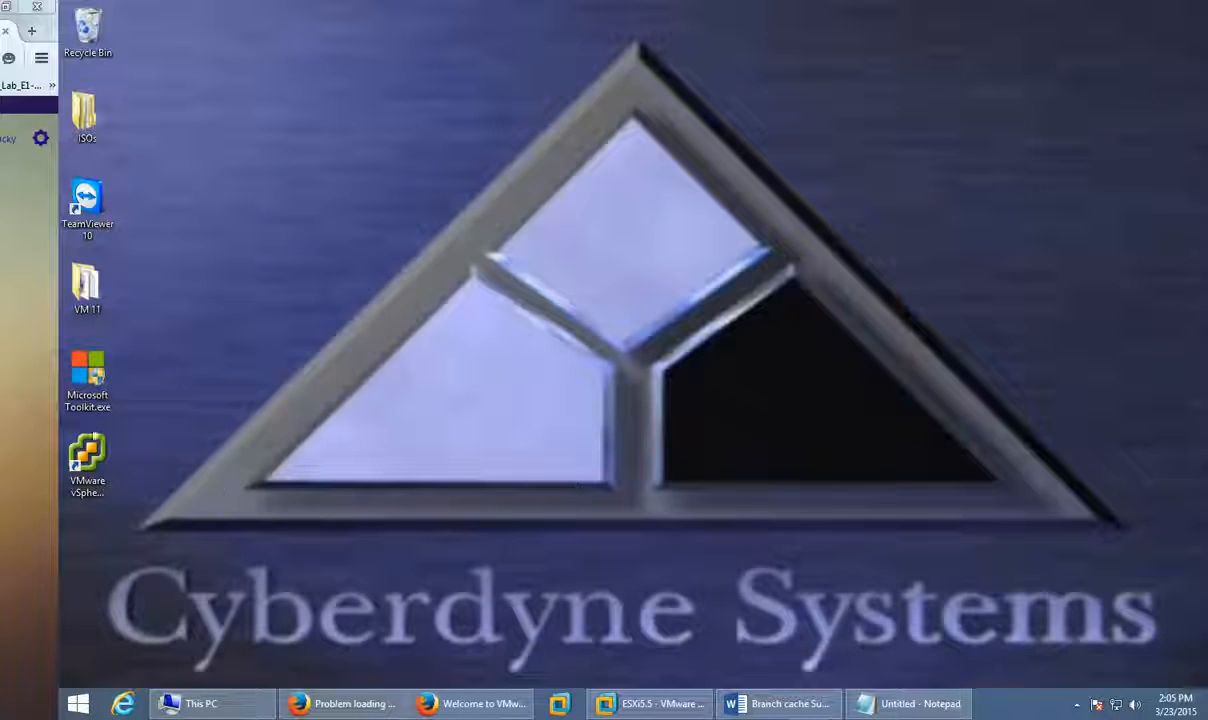
{"action": "left_click_drag", "start_coordinate": [87, 455], "coordinate": [306, 160]}
Step: Launch VMware vSphere Client from its desktop shortcut and bring its login window forward
{"action": "left_click", "coordinate": [311, 302]}
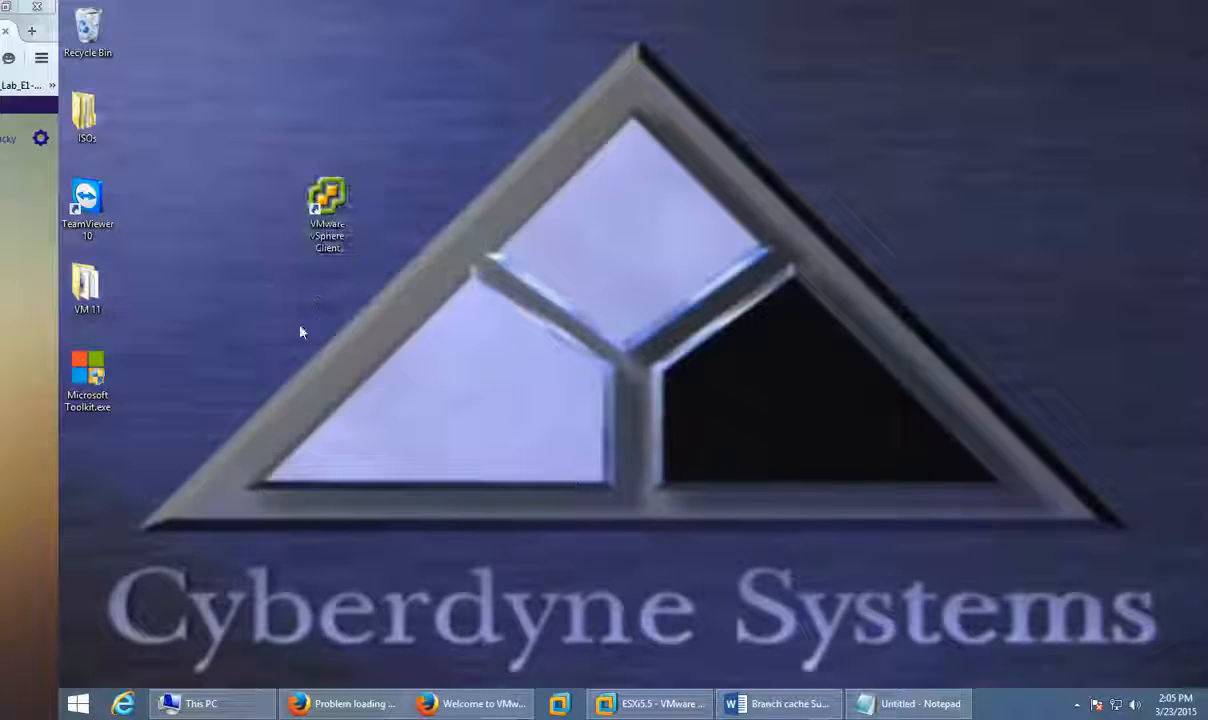
{"action": "left_click", "coordinate": [337, 200]}
{"action": "double_click", "coordinate": [337, 200]}
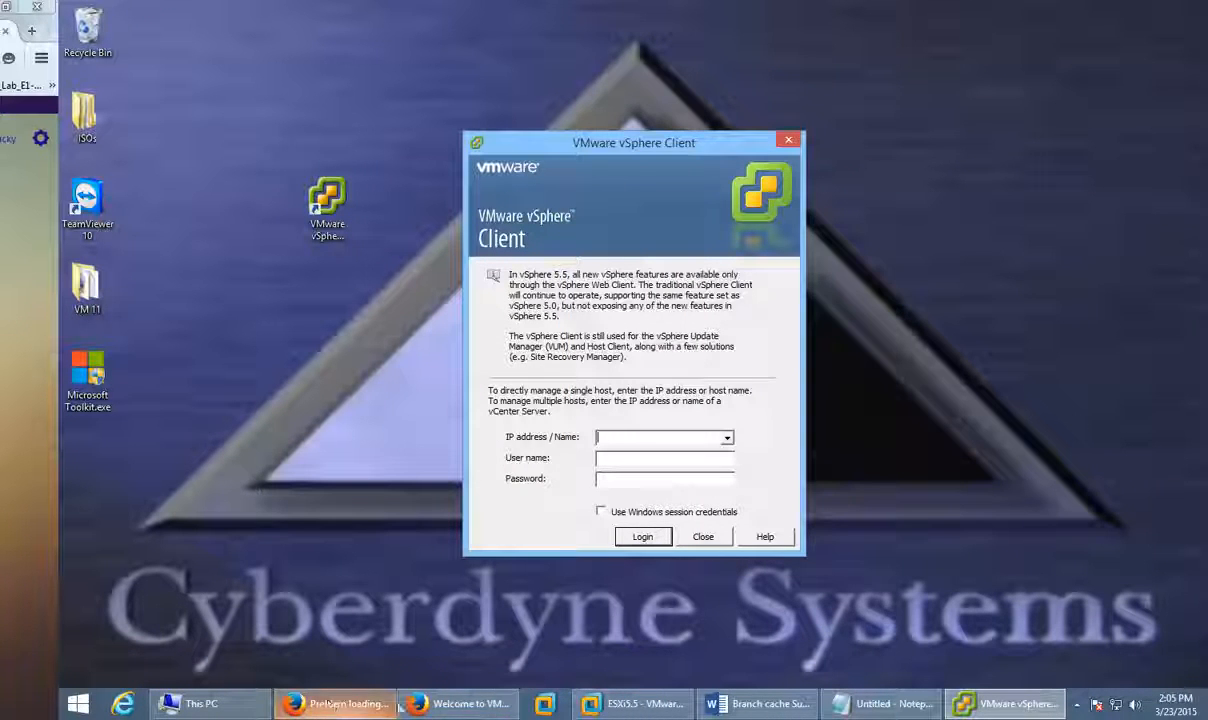
{"action": "left_click", "coordinate": [601, 706]}
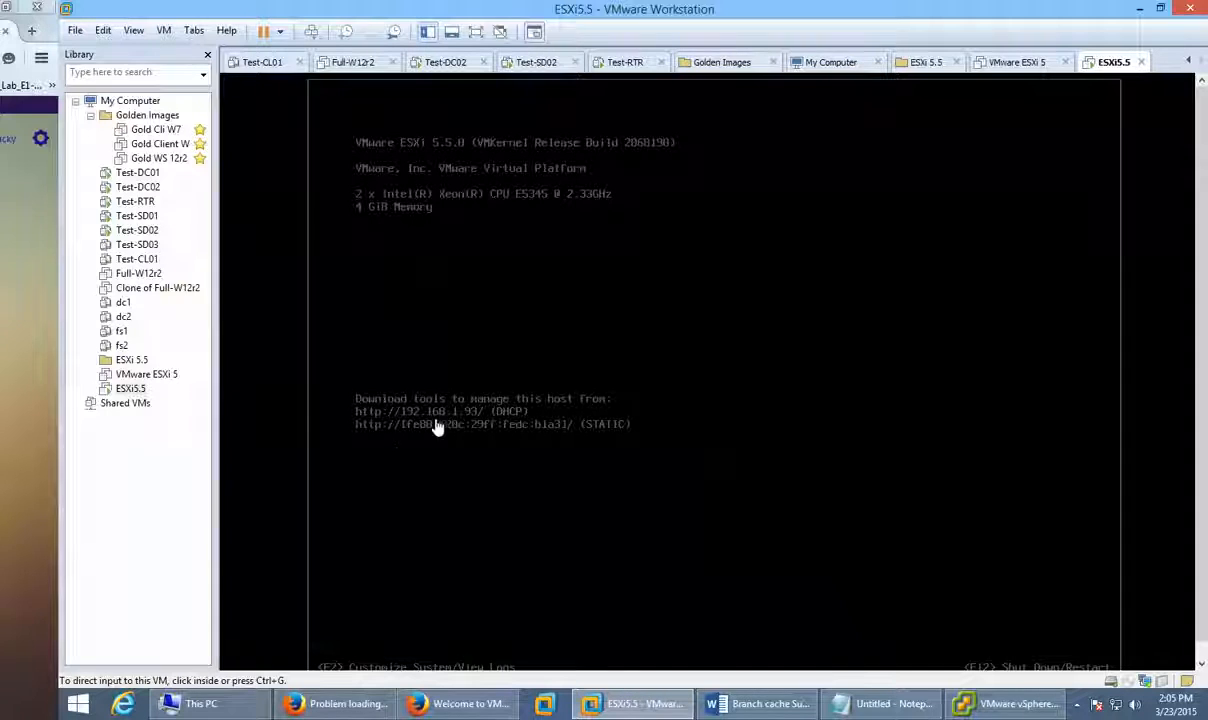
{"action": "key", "text": "alt+Tab"}
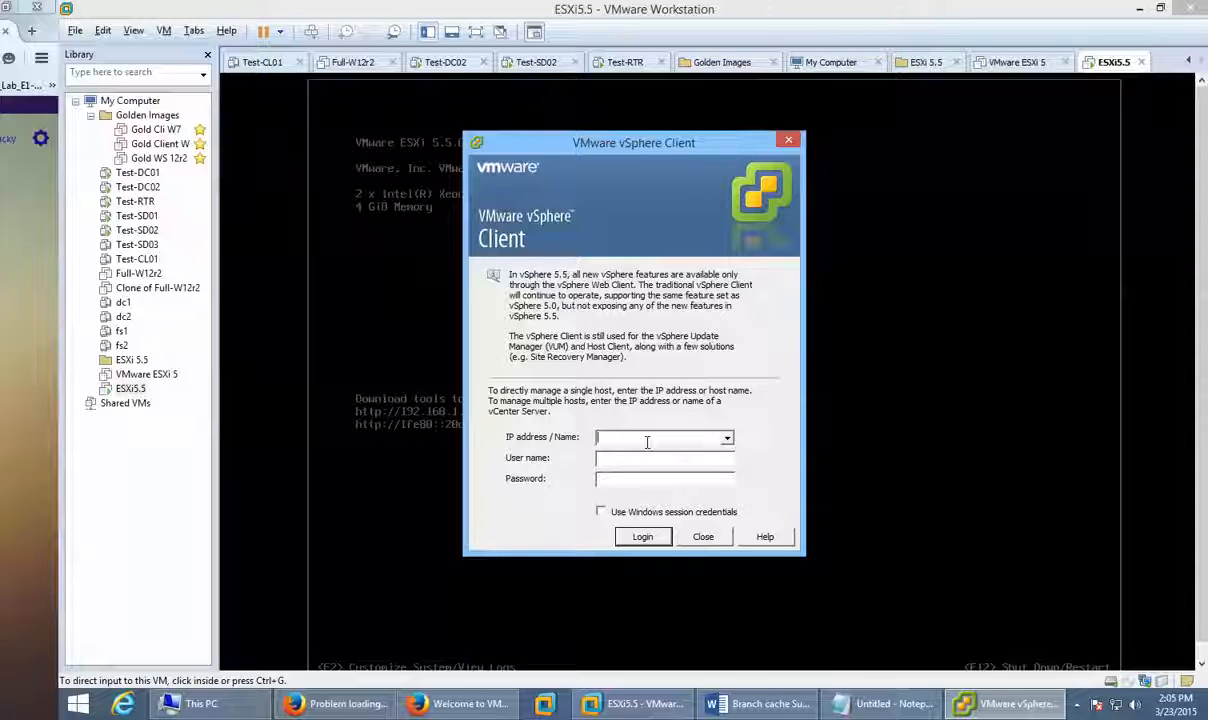
Step: Log in to host 192.168.1.93 as root with the host password
{"action": "type", "text": "192.16"}
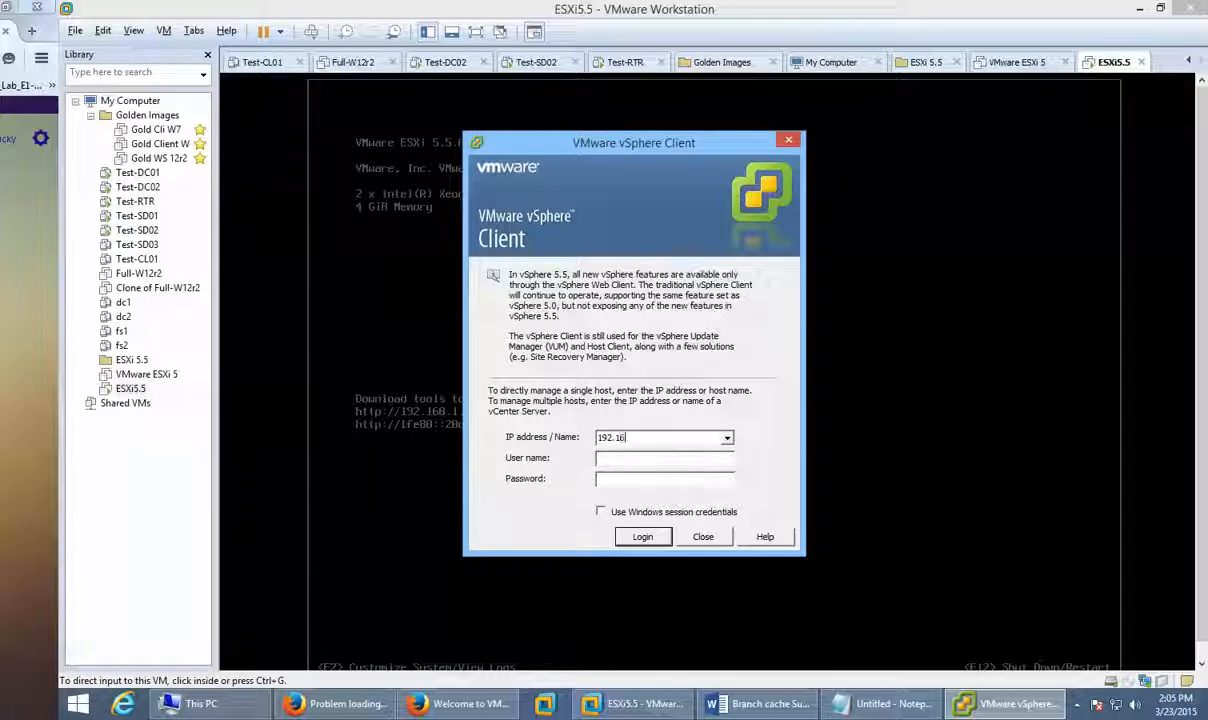
{"action": "type", "text": ".1.936"}
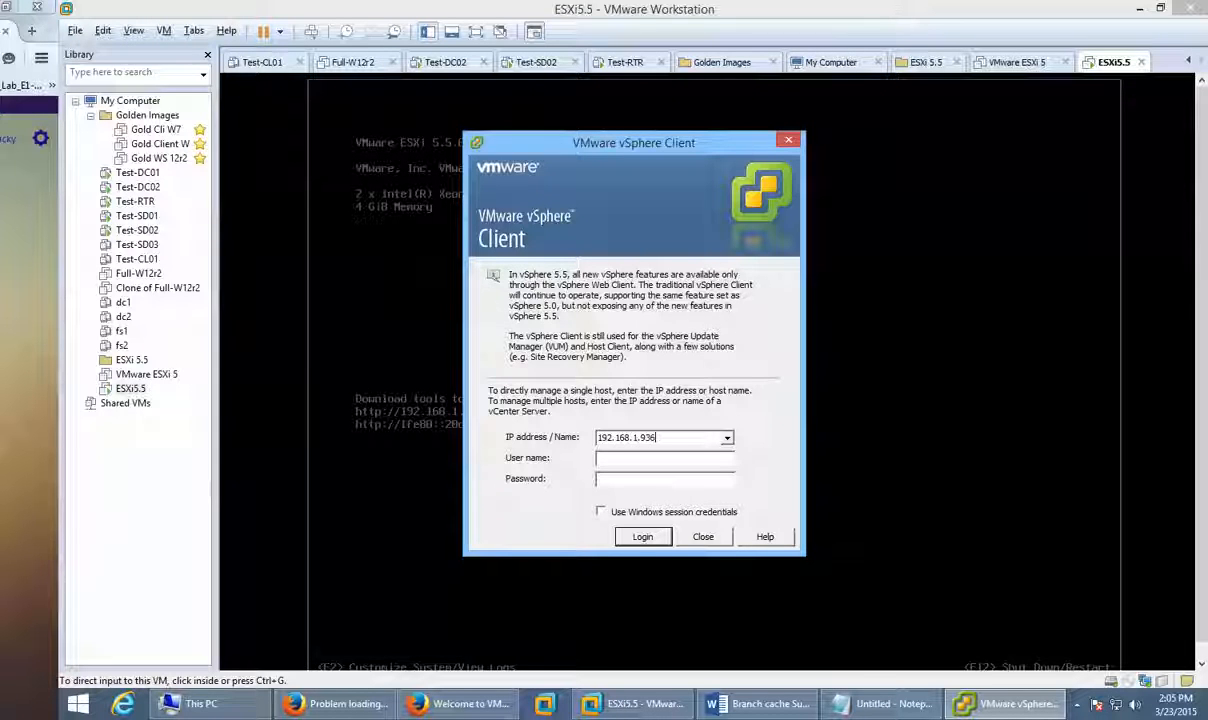
{"action": "key", "text": "BackSpace"}
{"action": "key", "text": "Tab"}
{"action": "type", "text": "root"}
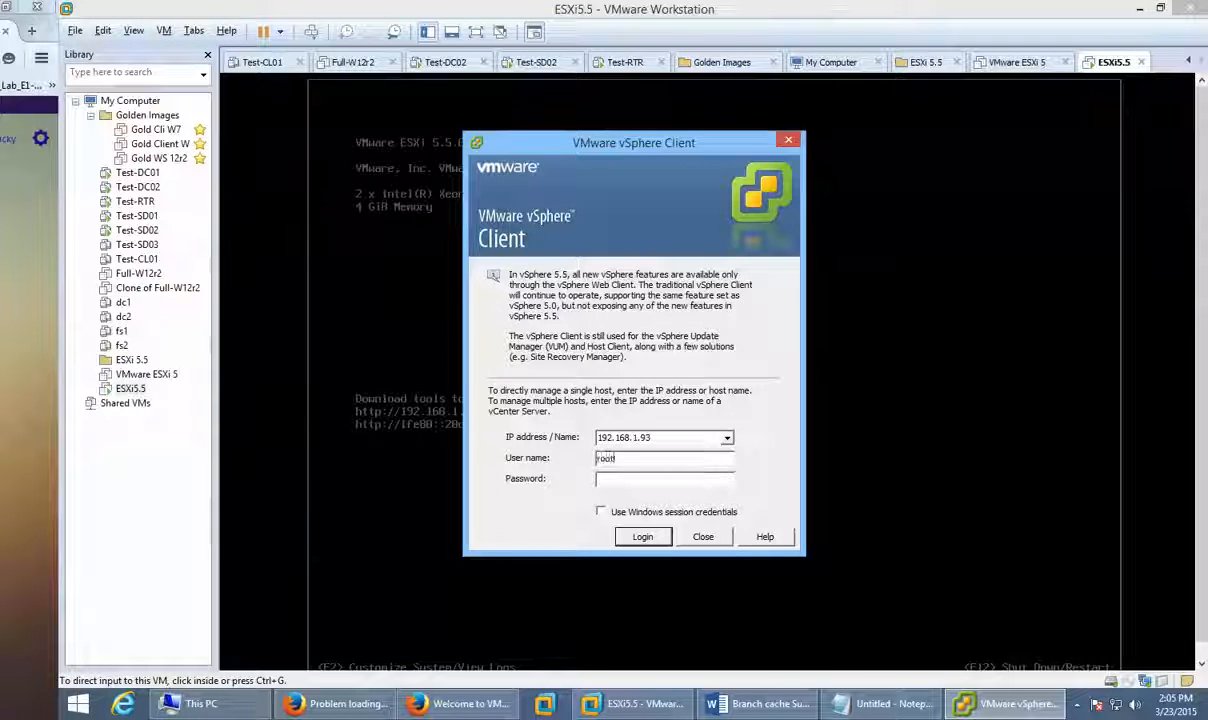
{"action": "key", "text": "Tab"}
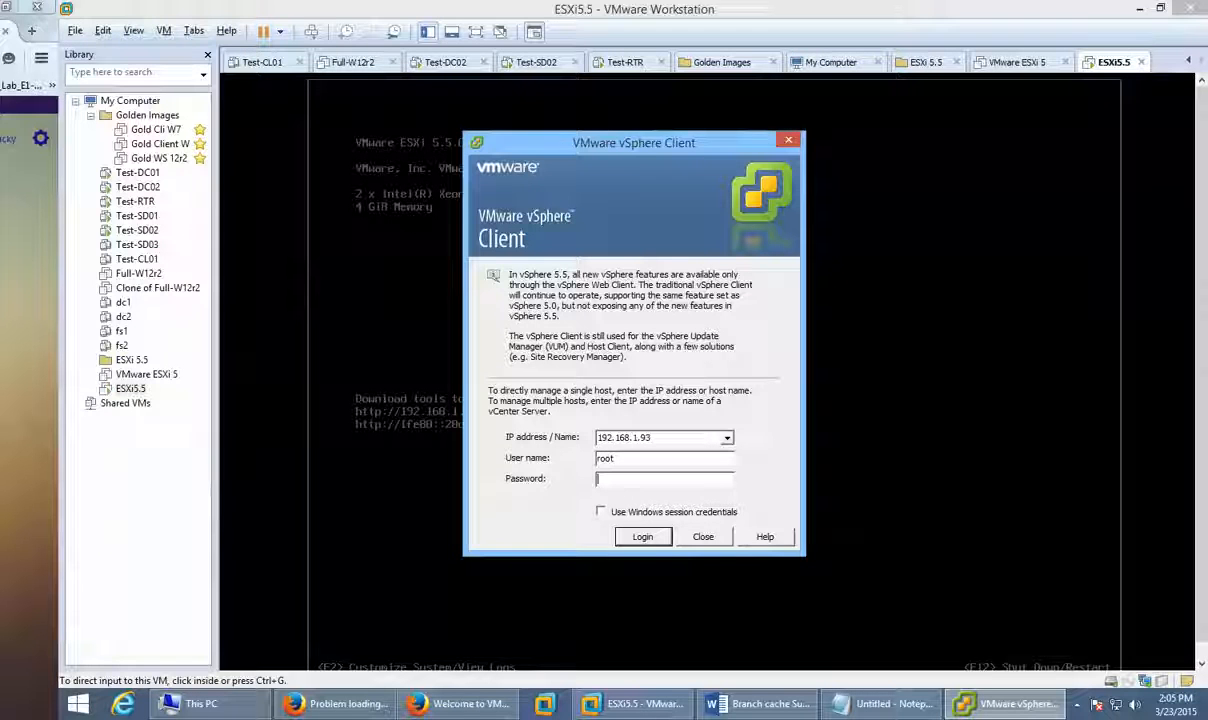
{"action": "type", "text": "*********"}
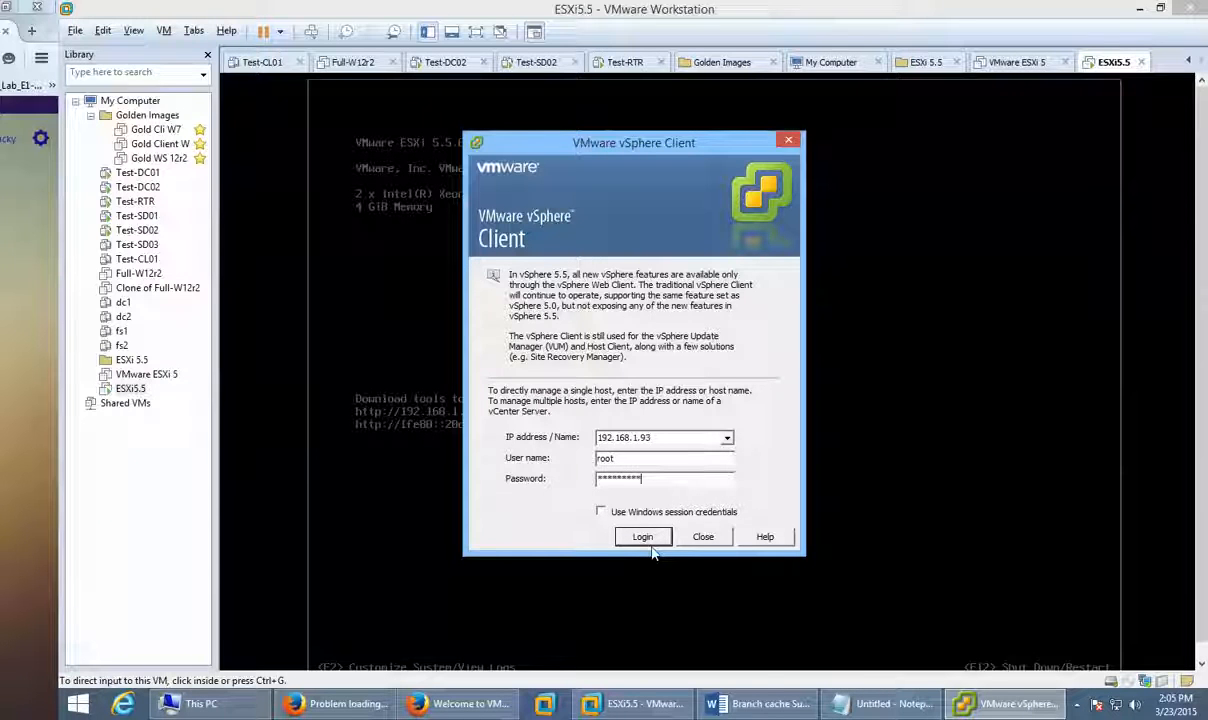
{"action": "left_click", "coordinate": [643, 537]}
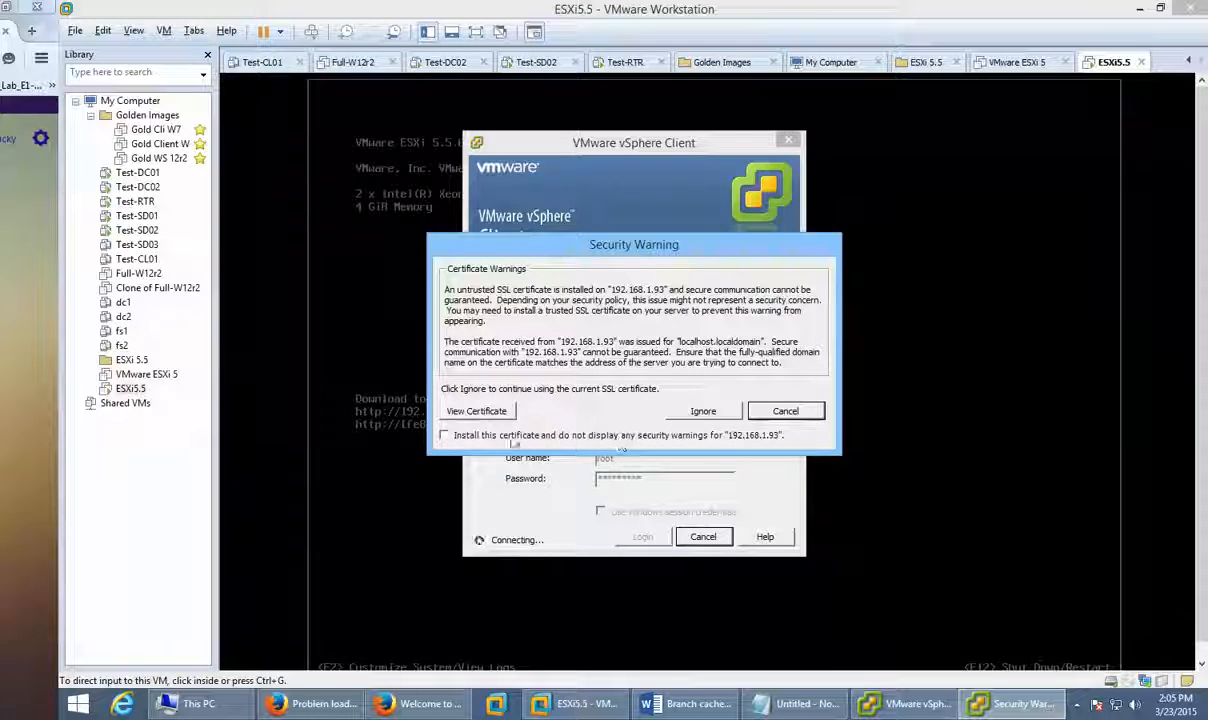
Step: Tick Install this certificate and start importing the host certificate for the Current User
{"action": "left_click", "coordinate": [507, 440]}
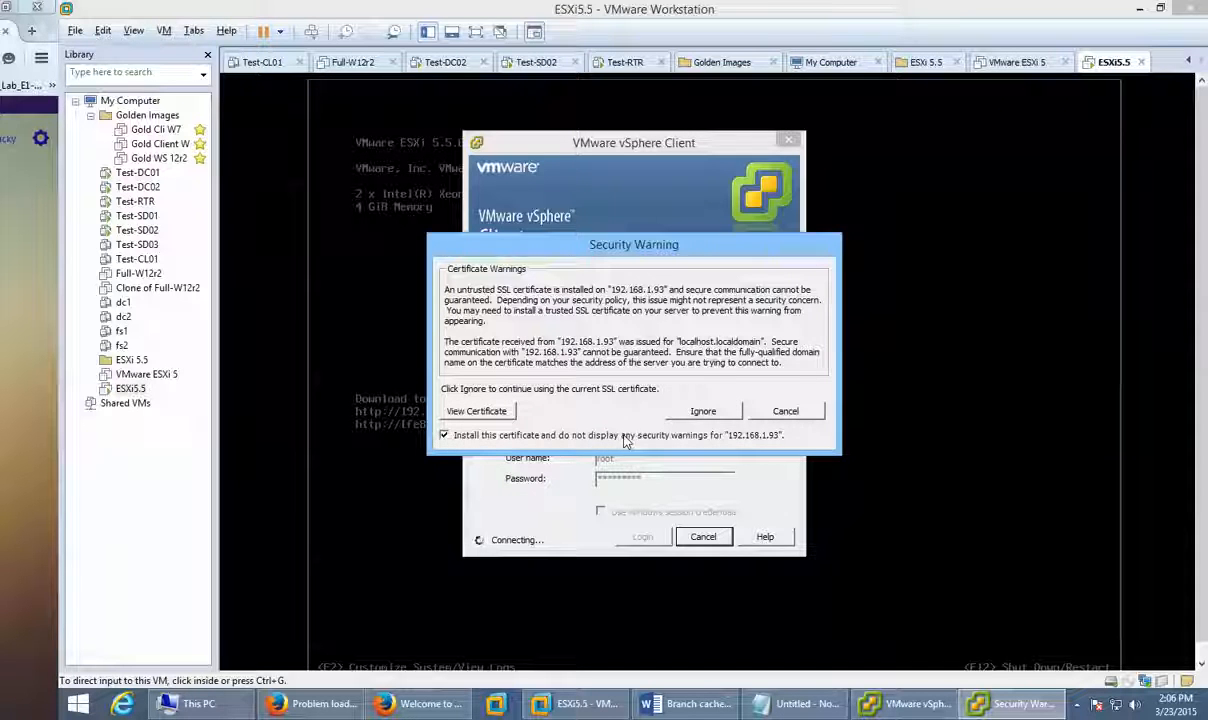
{"action": "left_click", "coordinate": [505, 415]}
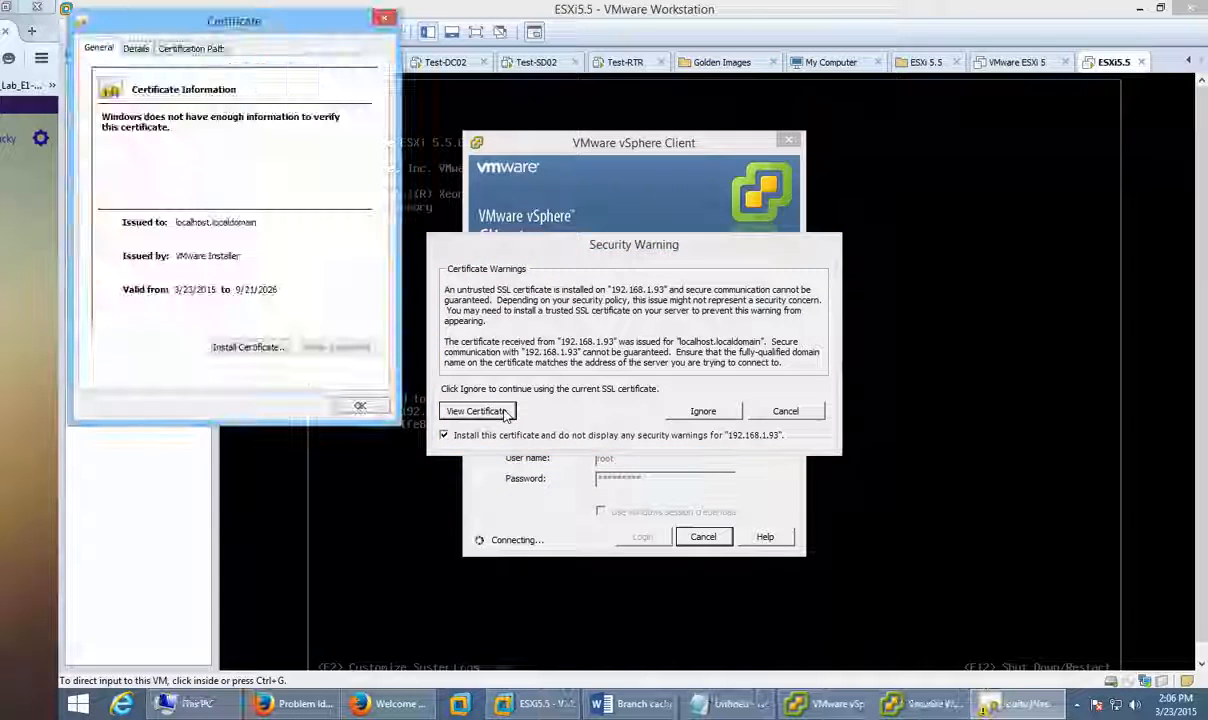
{"action": "left_click", "coordinate": [255, 347]}
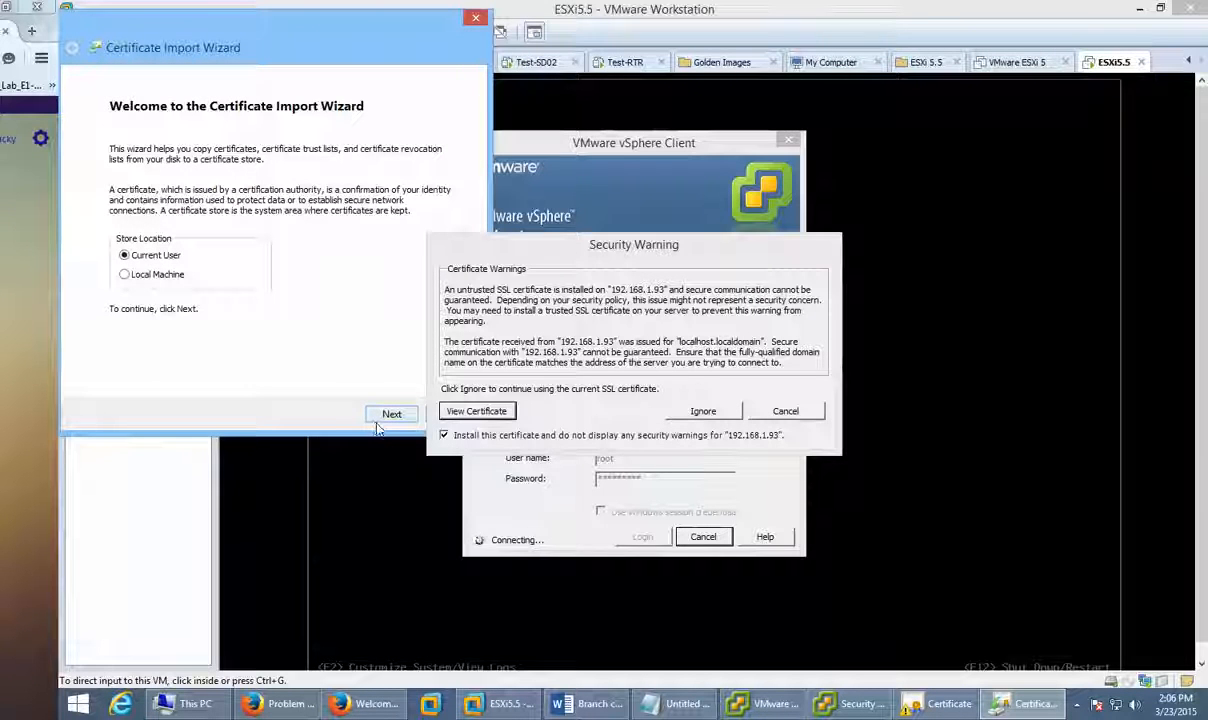
{"action": "left_click", "coordinate": [145, 276]}
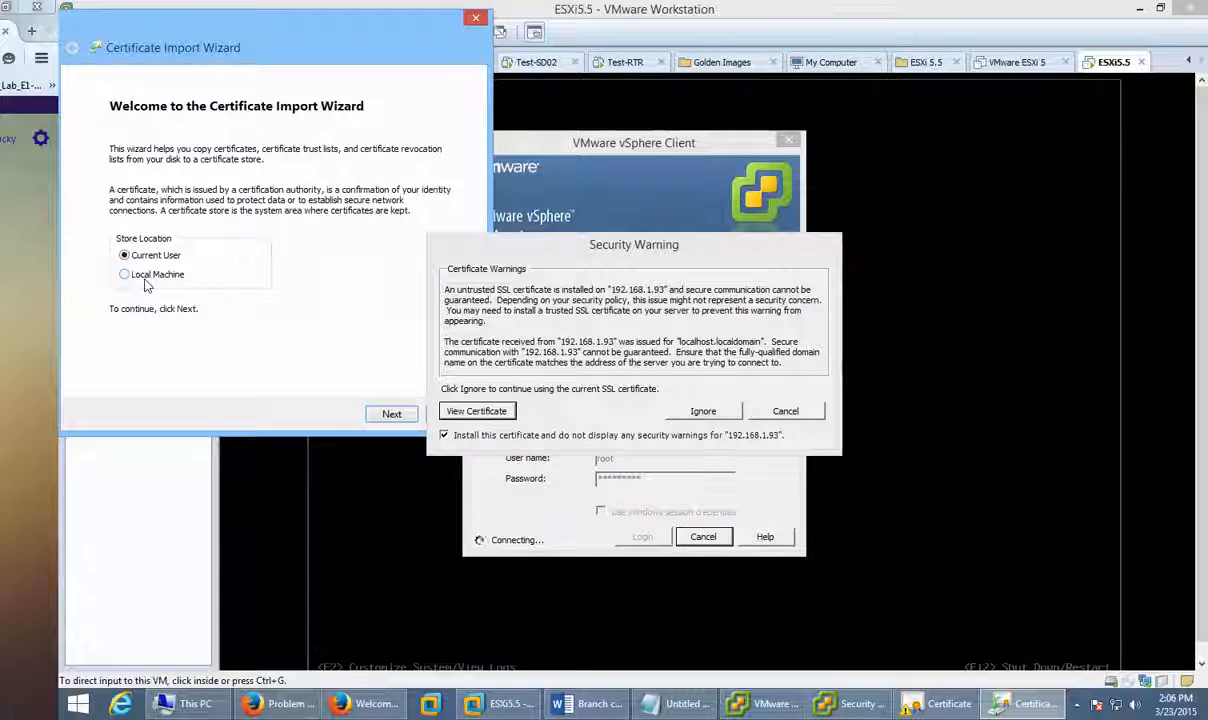
{"action": "left_click", "coordinate": [152, 256]}
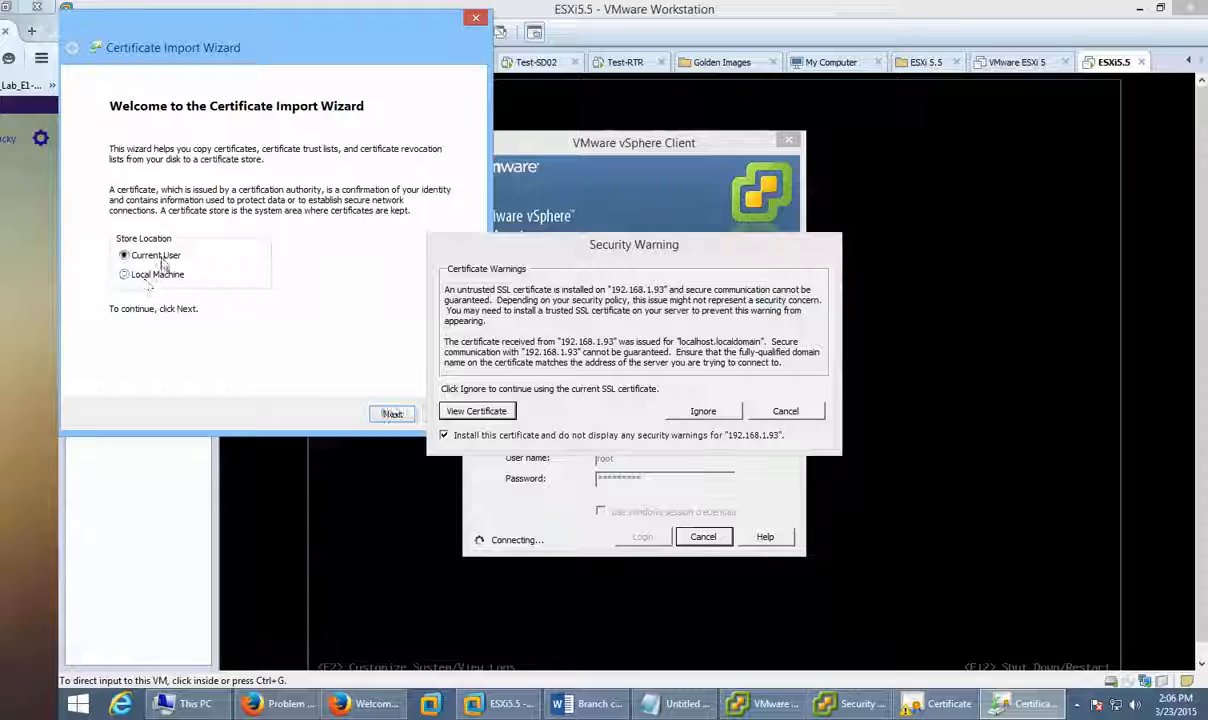
Step: Complete the import with automatic store selection, acknowledge success, and close the certificate details
{"action": "left_click", "coordinate": [403, 416]}
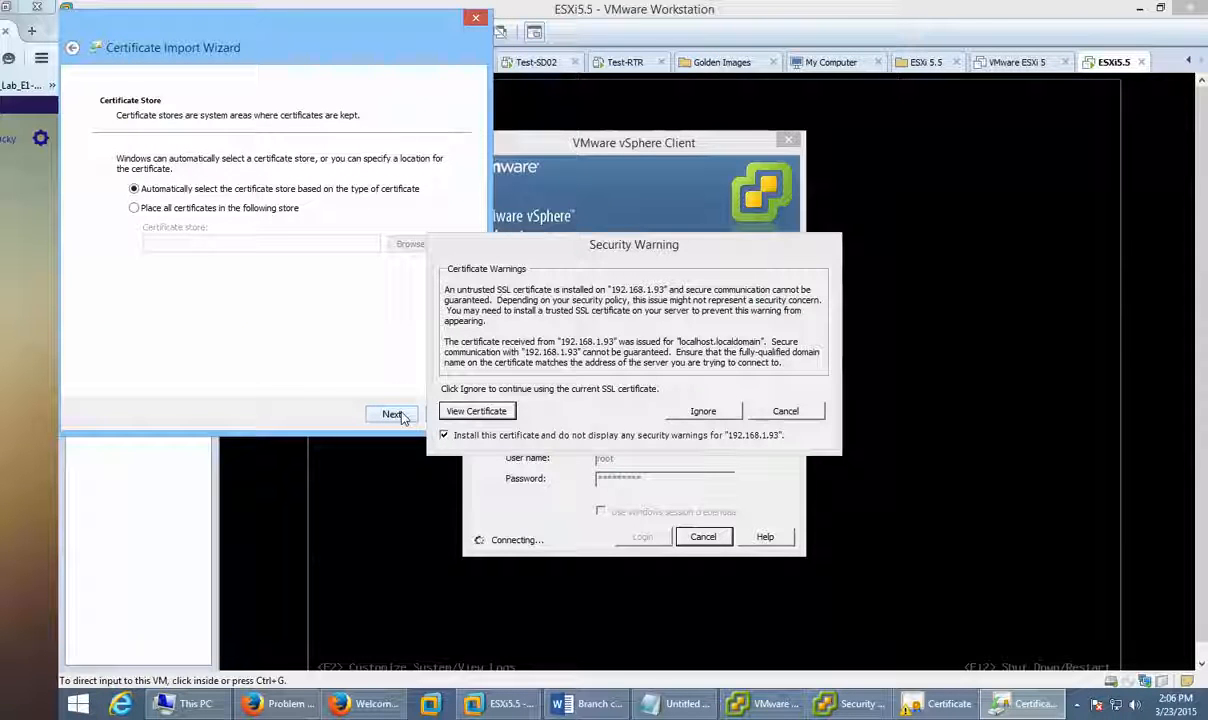
{"action": "left_click", "coordinate": [398, 414]}
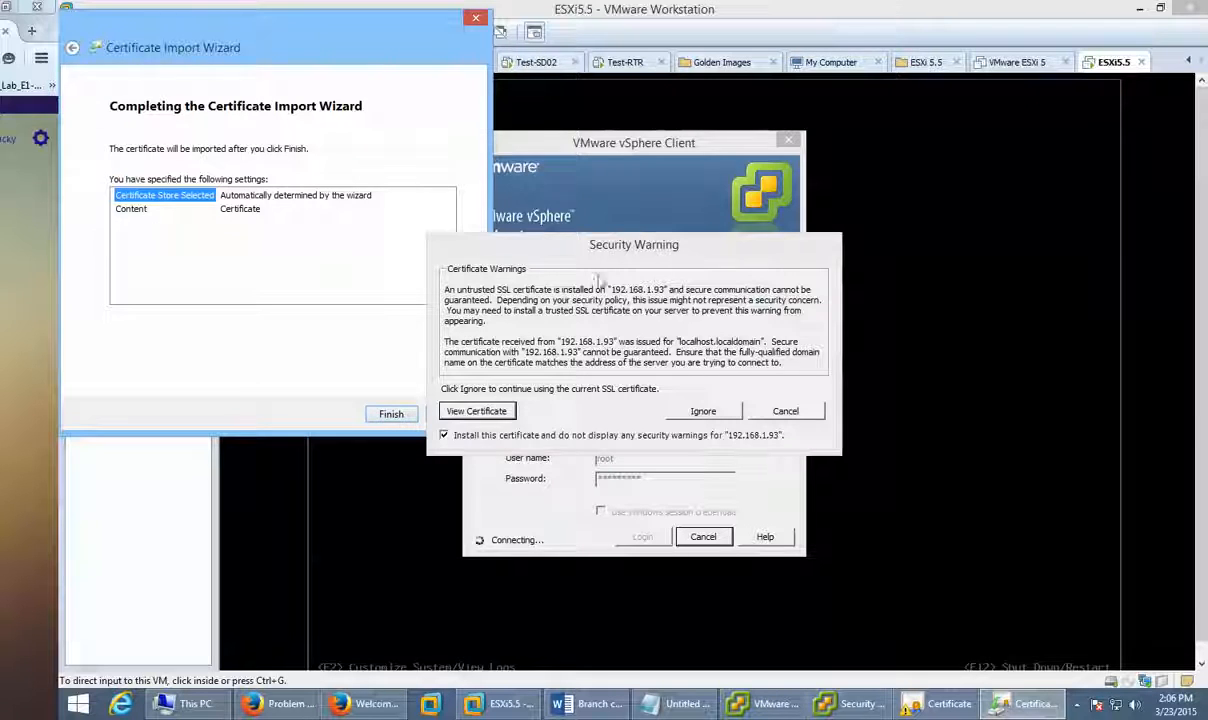
{"action": "left_click_drag", "start_coordinate": [615, 239], "coordinate": [873, 239]}
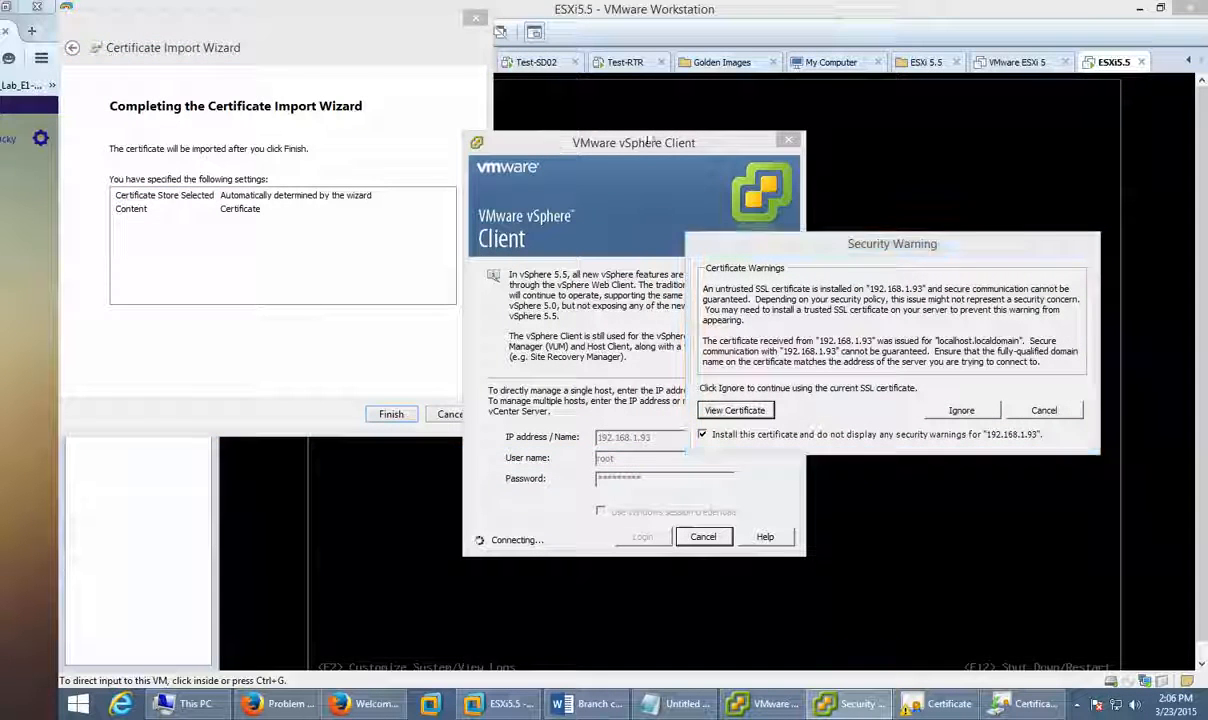
{"action": "left_click", "coordinate": [337, 397]}
{"action": "left_click", "coordinate": [391, 414]}
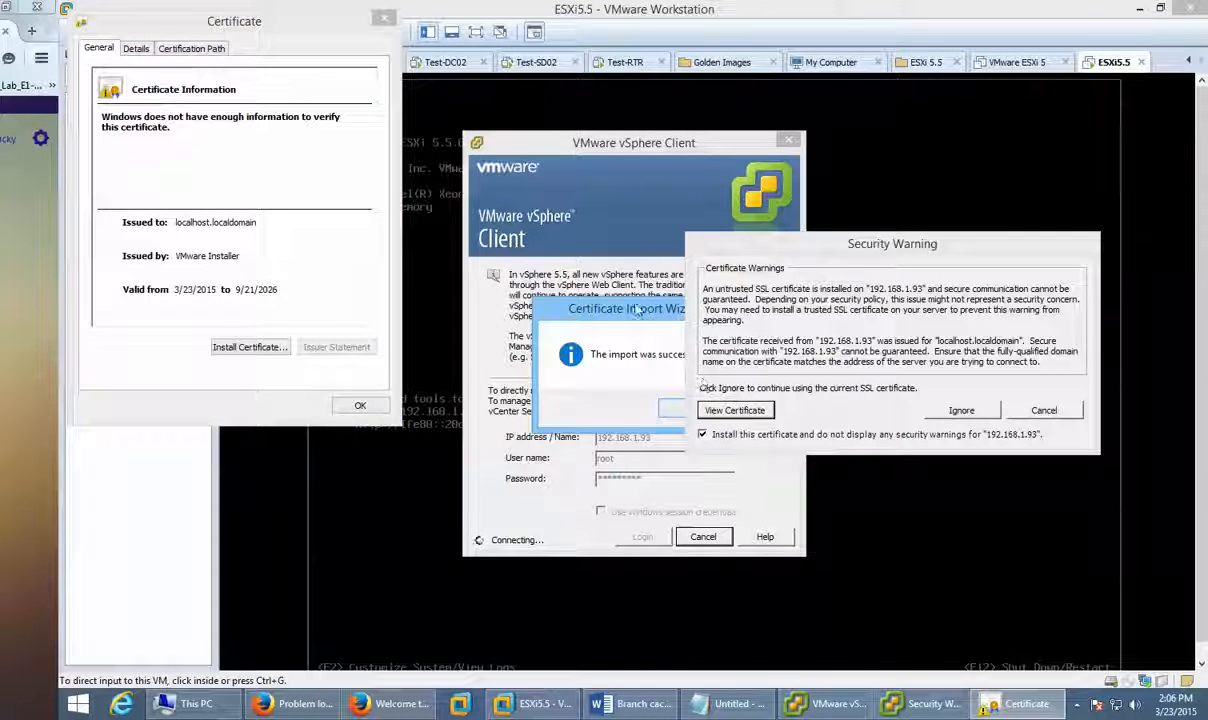
{"action": "left_click_drag", "start_coordinate": [641, 312], "coordinate": [577, 285]}
{"action": "left_click", "coordinate": [614, 384]}
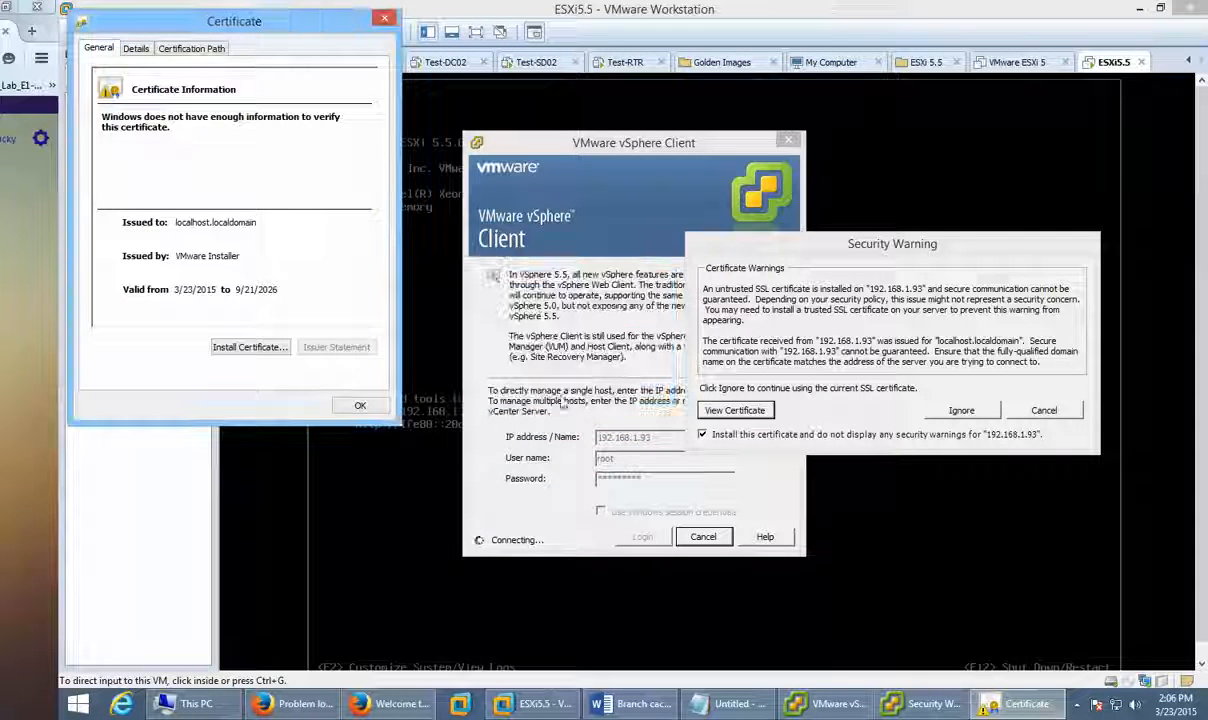
{"action": "left_click", "coordinate": [360, 405]}
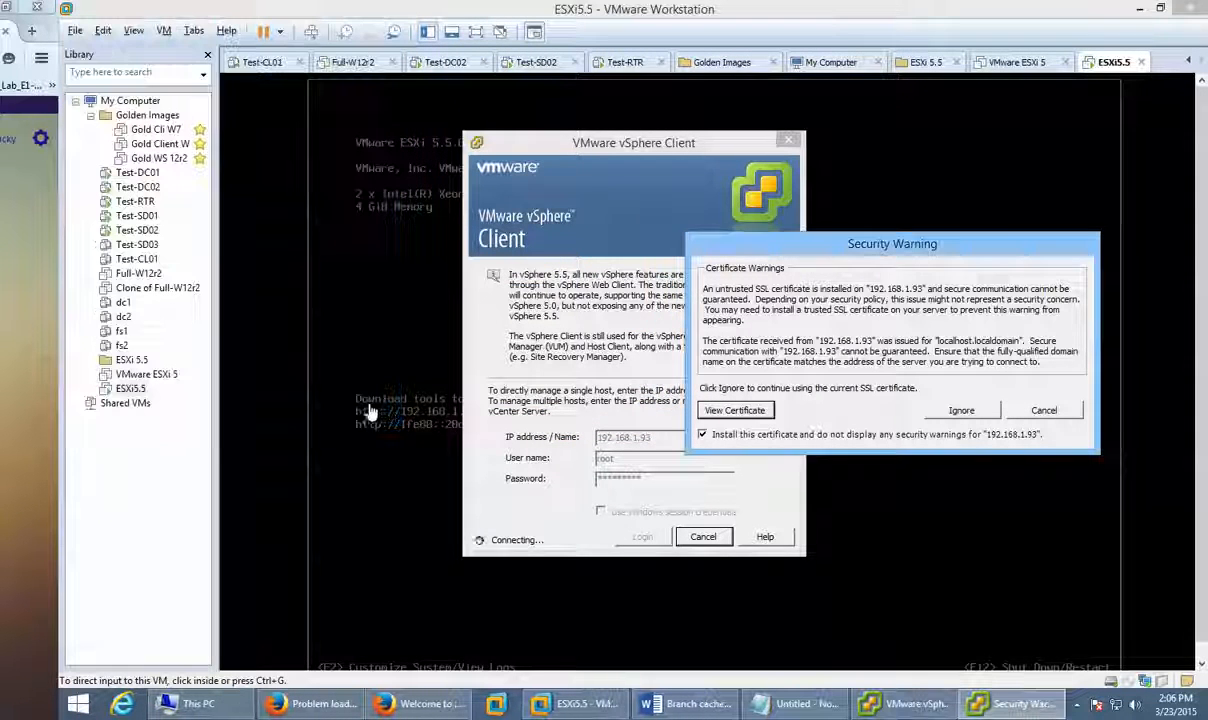
Step: Ignore the certificate warning, clear the timeout error, and retry 192.168.1.93 login with a re-entered password
{"action": "left_click", "coordinate": [966, 413]}
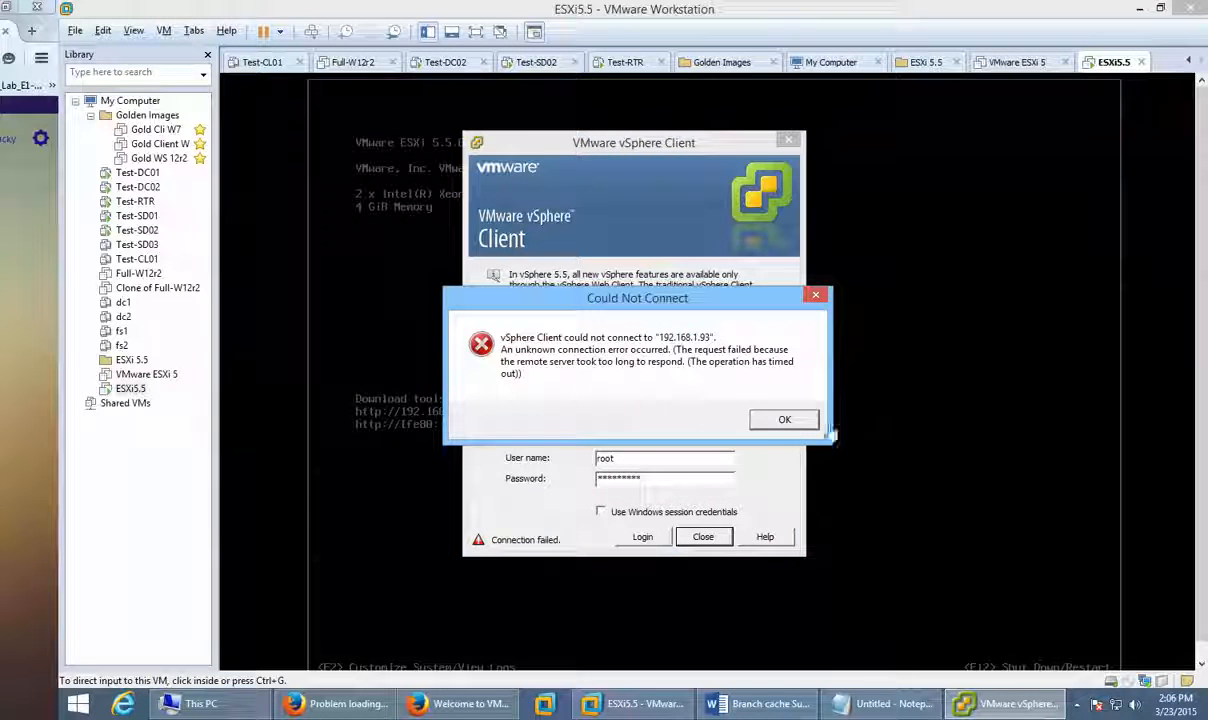
{"action": "left_click", "coordinate": [778, 423]}
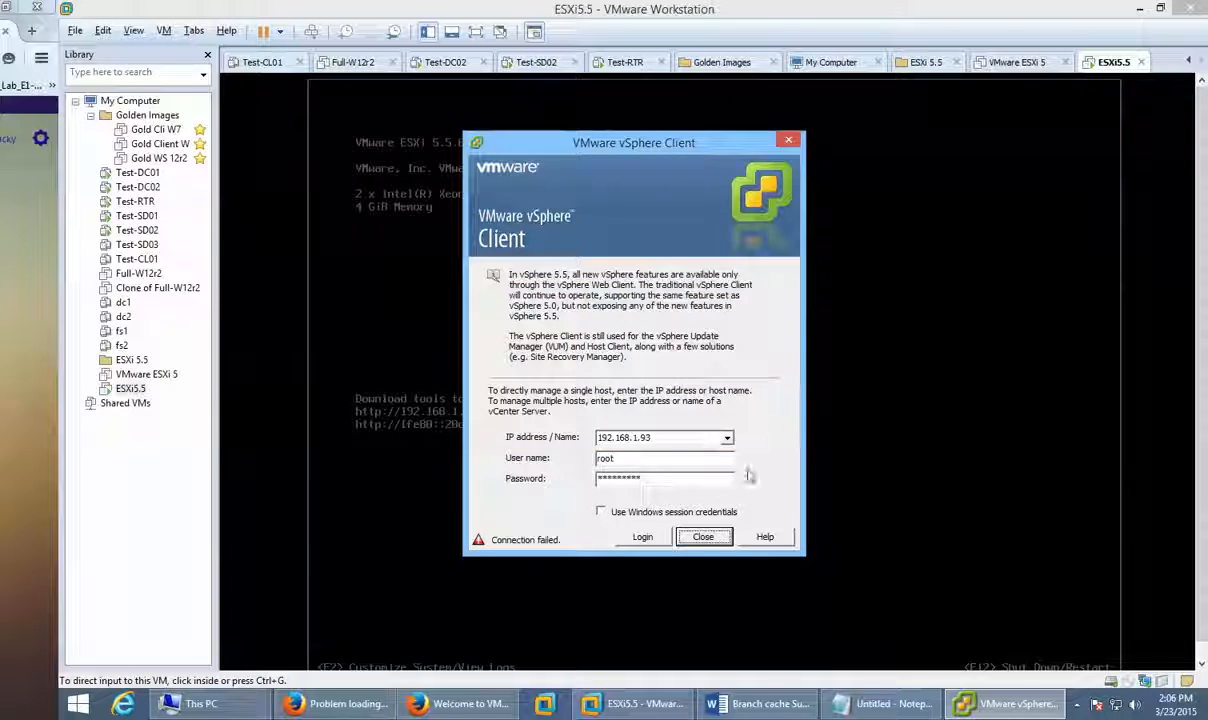
{"action": "left_click", "coordinate": [656, 539]}
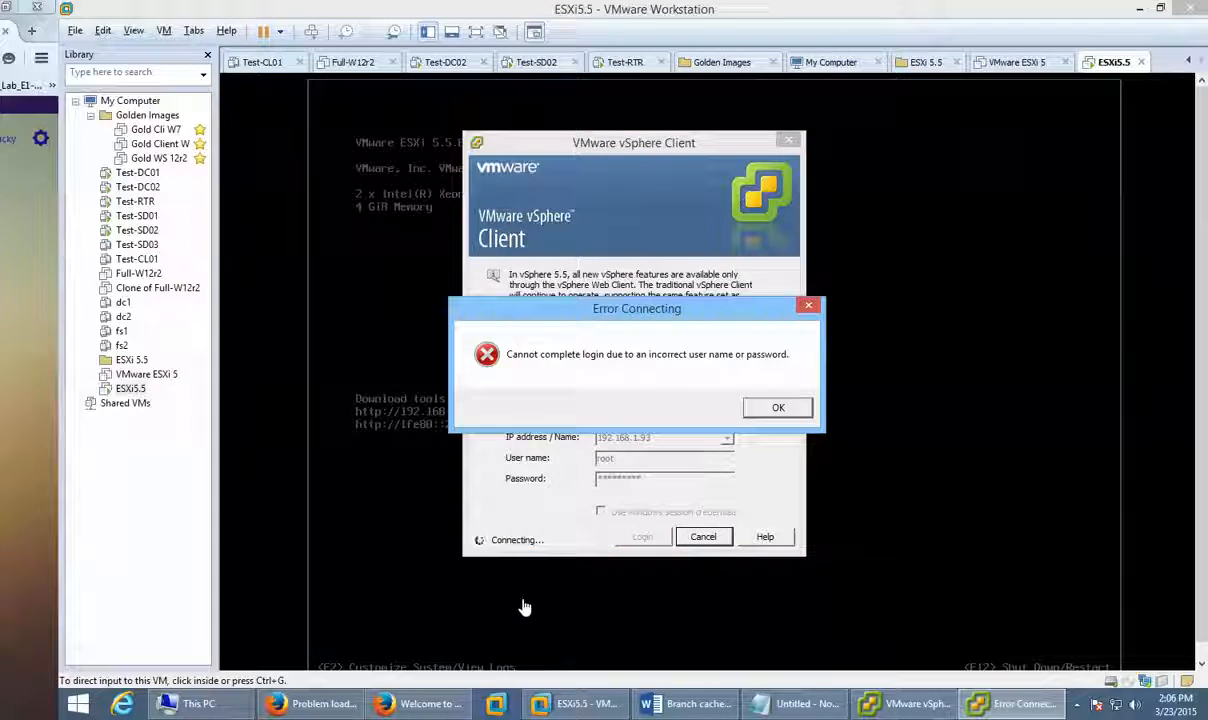
{"action": "left_click", "coordinate": [778, 408]}
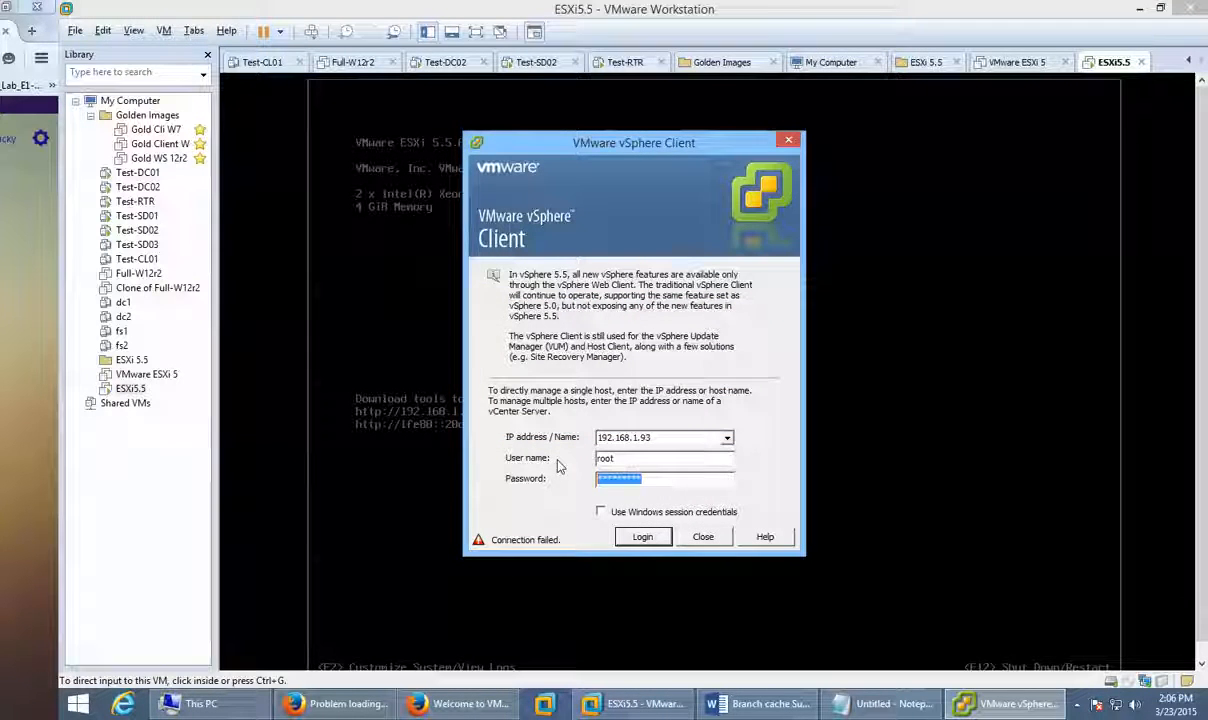
{"action": "type", "text": "*******"}
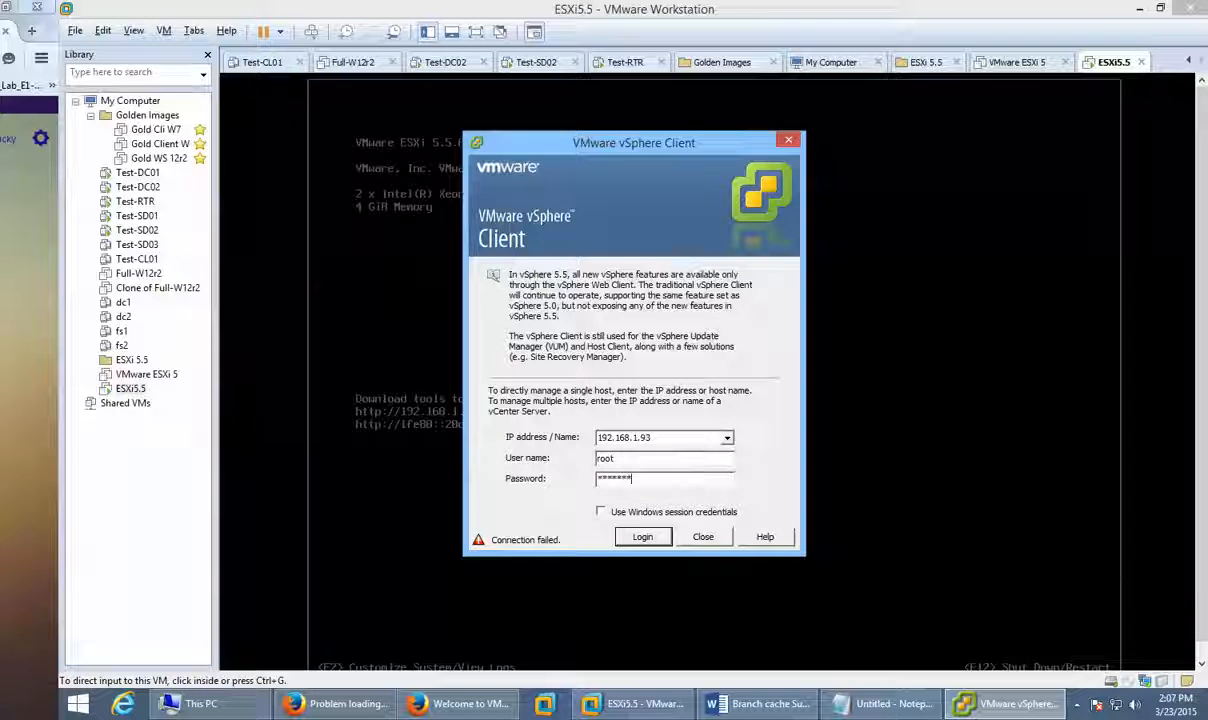
{"action": "type", "text": "*"}
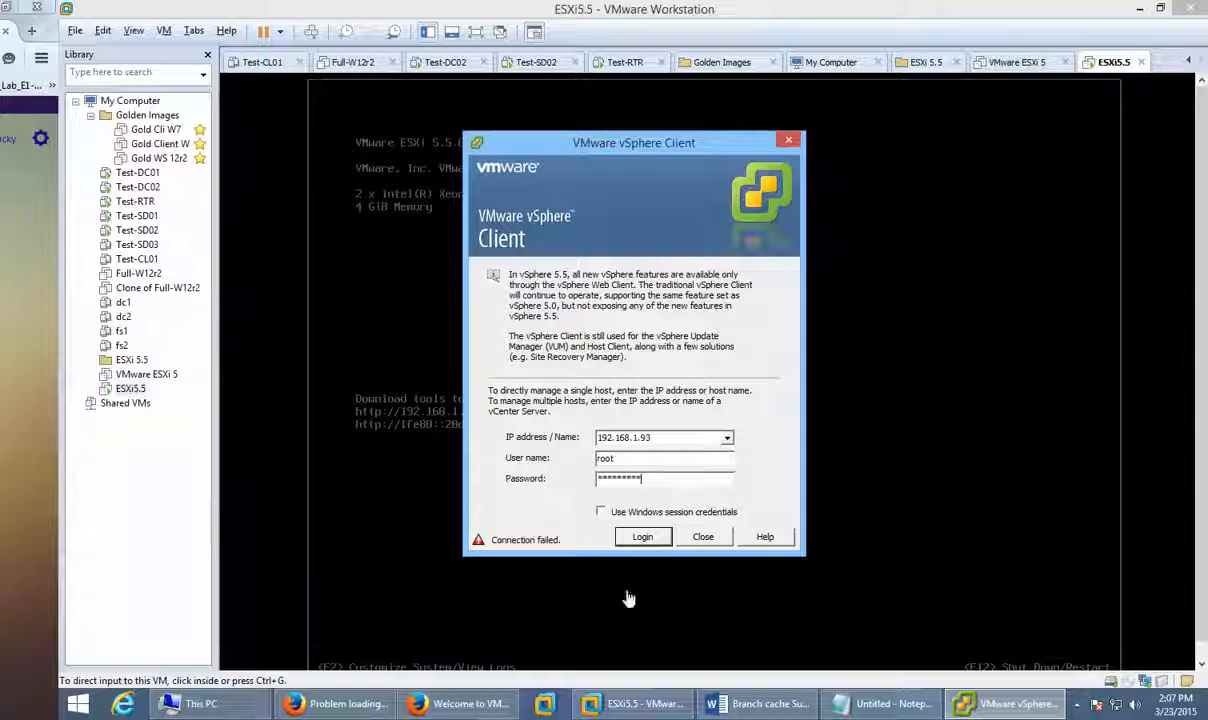
{"action": "left_click", "coordinate": [642, 538]}
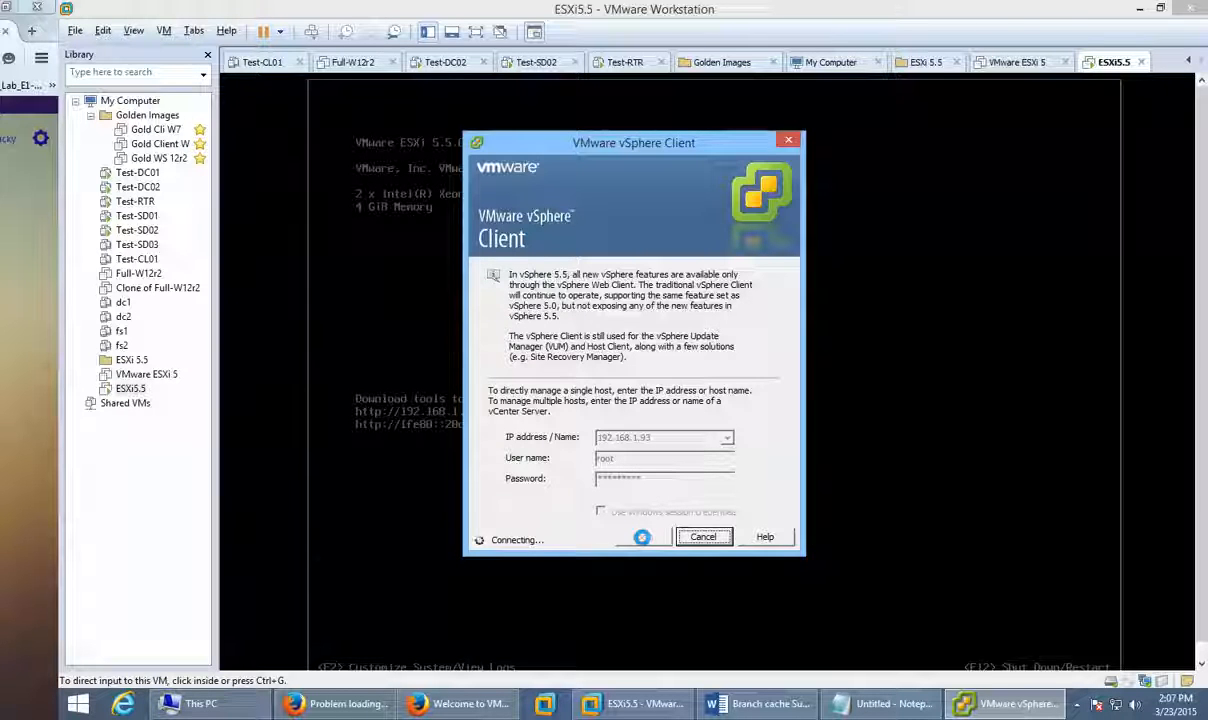
{"action": "left_click", "coordinate": [830, 404]}
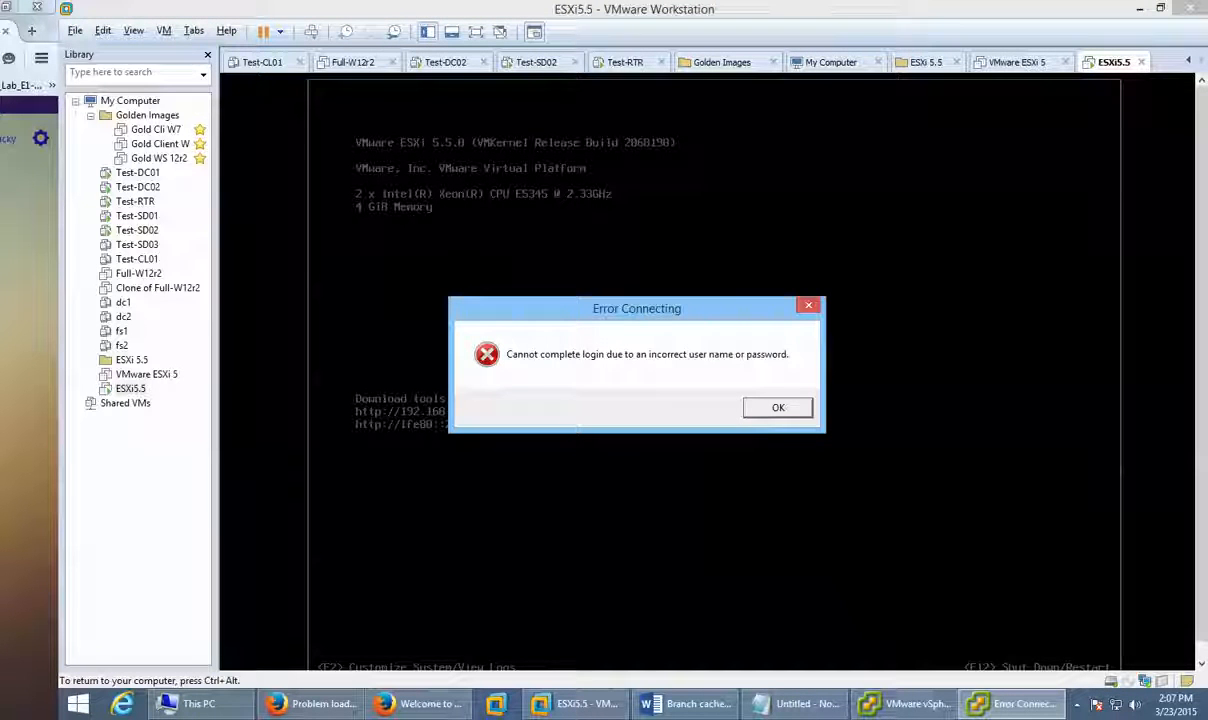
{"action": "key", "text": "ctrl+alt"}
Step: Dismiss the login error and enter the ESXi console's System Customization with F2
{"action": "left_click", "coordinate": [778, 407]}
{"action": "left_click", "coordinate": [764, 528]}
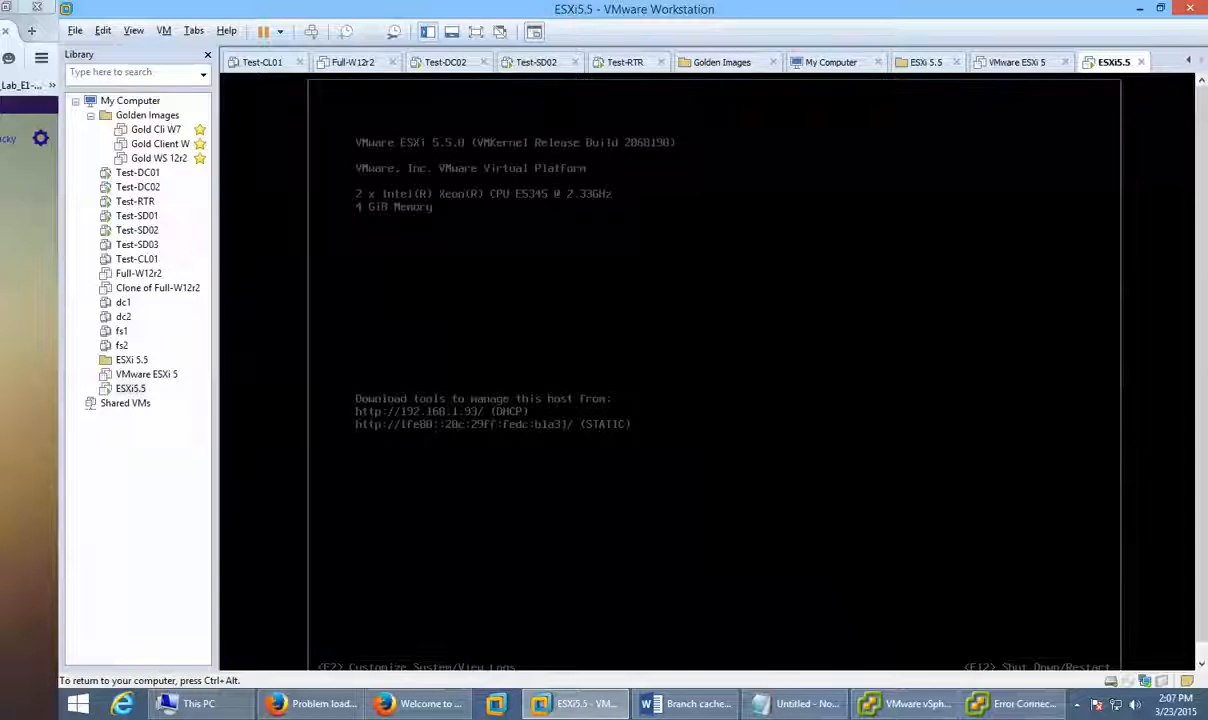
{"action": "key", "text": "space"}
{"action": "key", "text": "F2"}
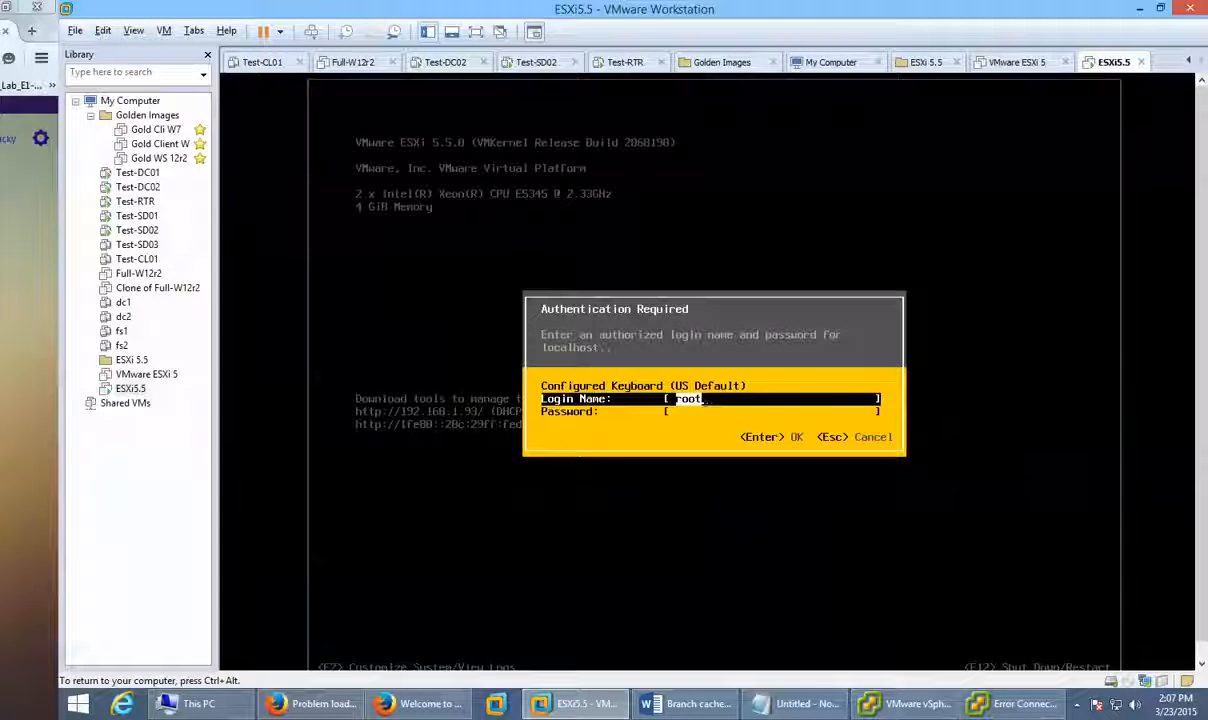
{"action": "key", "text": "Tab"}
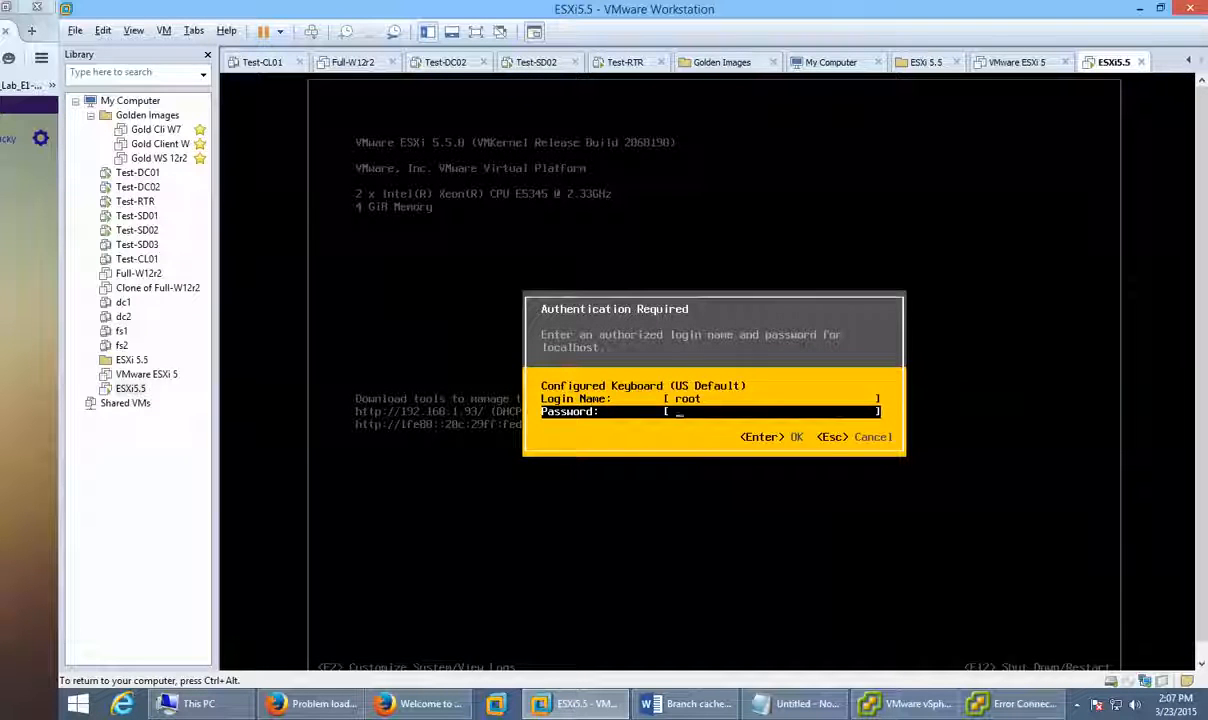
{"action": "key", "text": "Escape"}
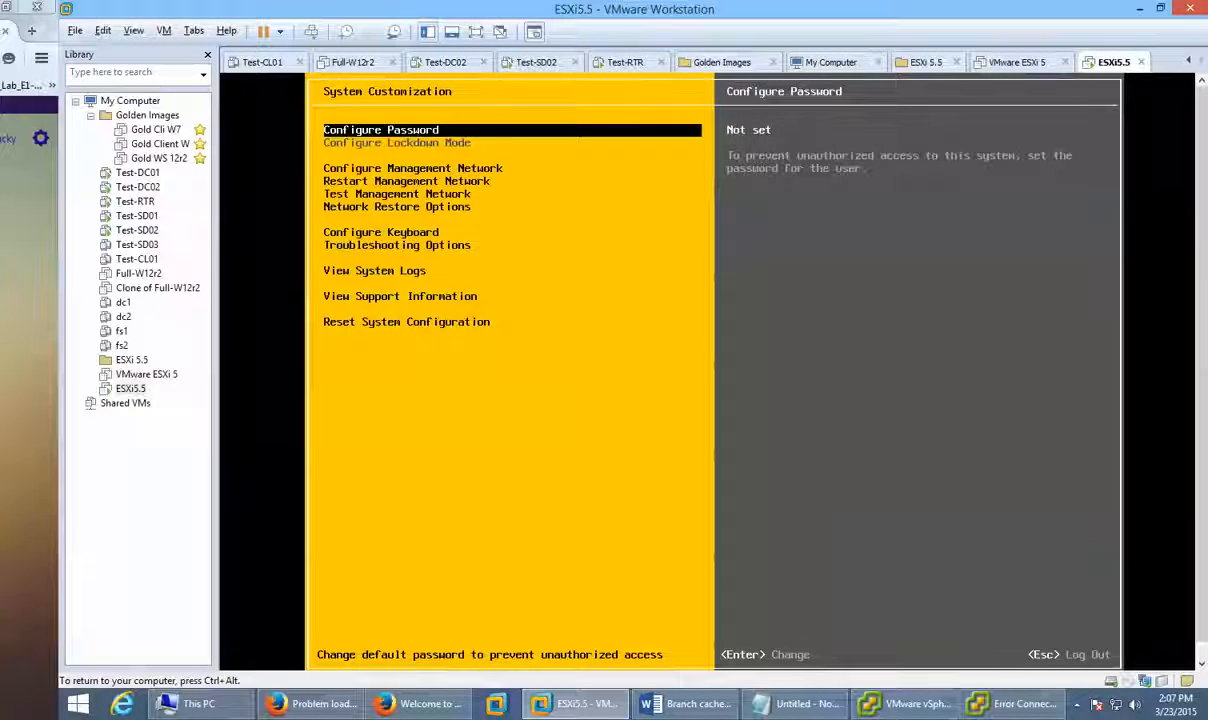
Step: Set and confirm a new root password, then log out of System Customization and release input
{"action": "key", "text": "Return"}
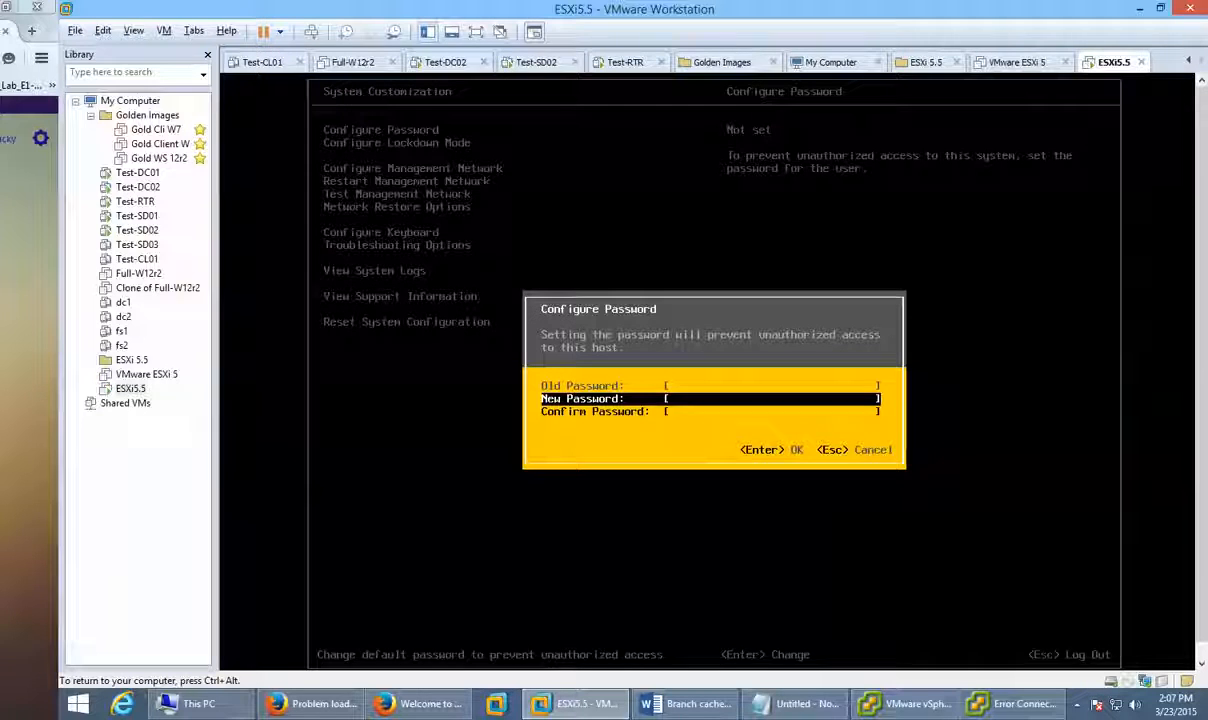
{"action": "type", "text": "*****"}
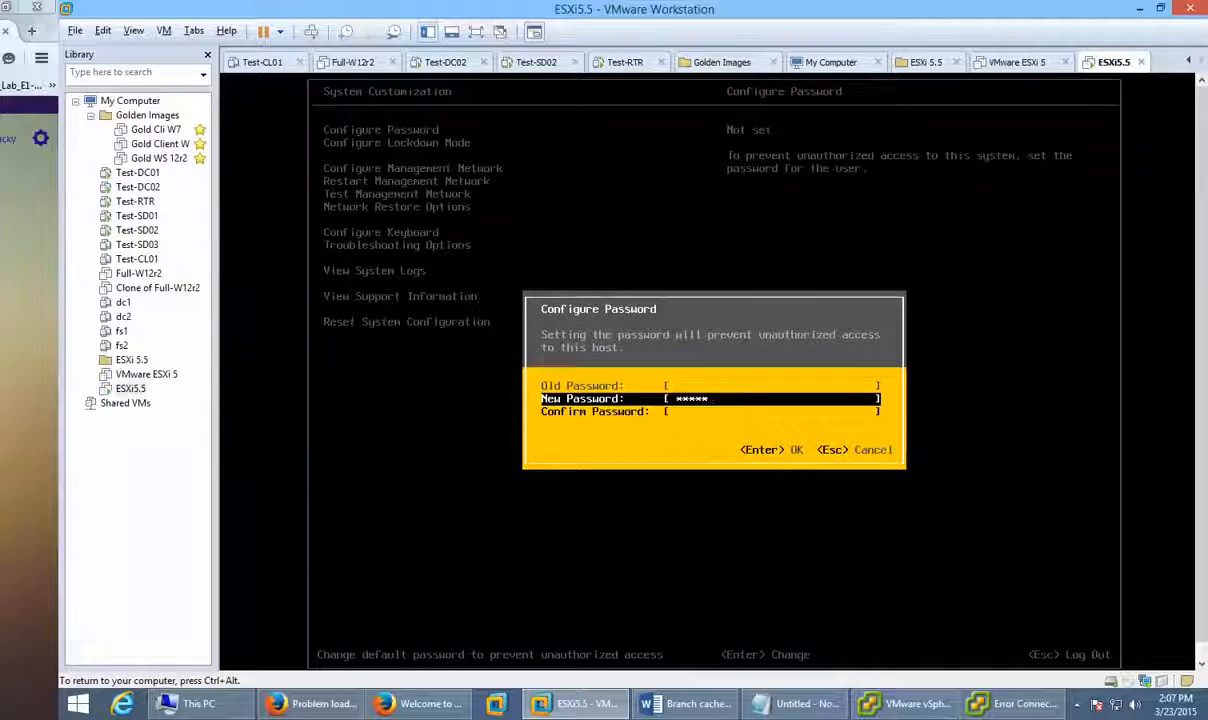
{"action": "key", "text": "Tab"}
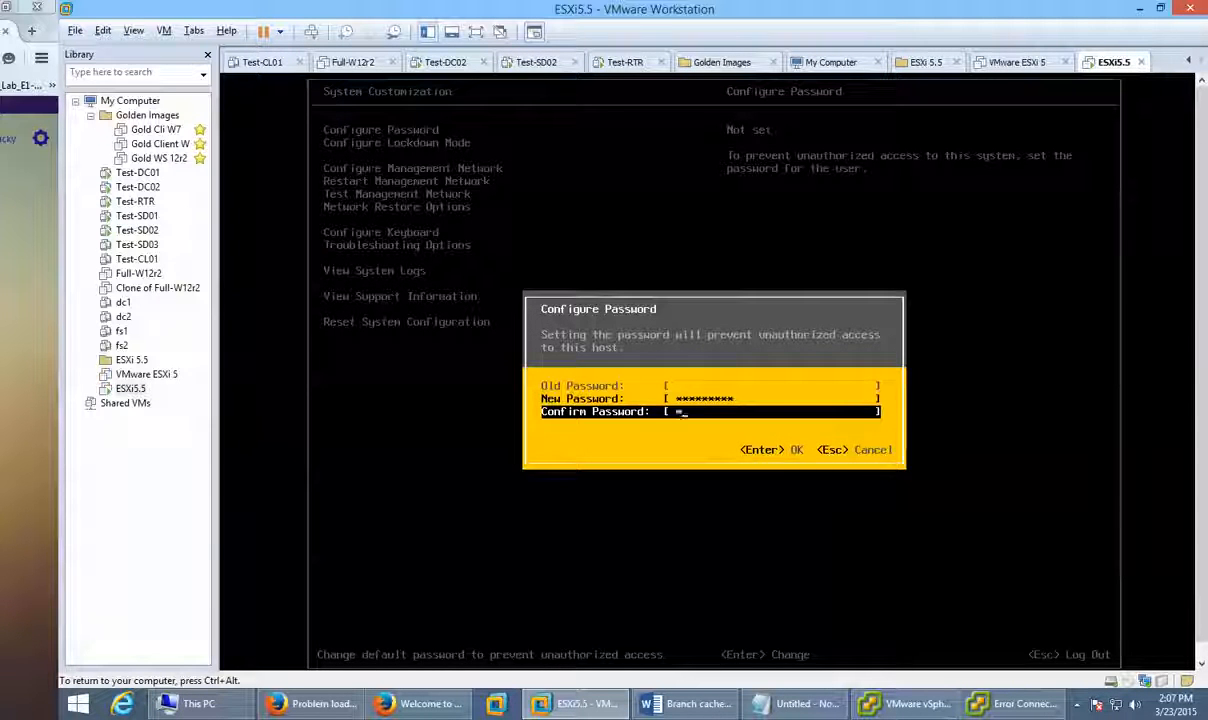
{"action": "type", "text": "*********"}
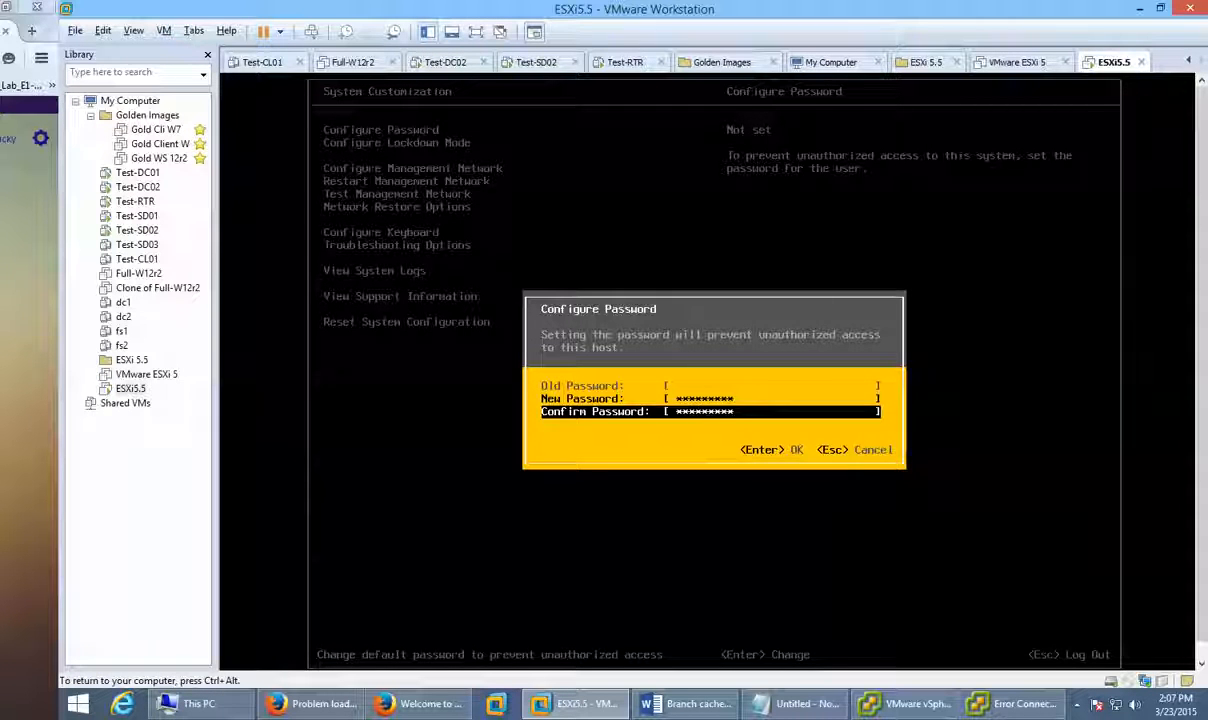
{"action": "key", "text": "Return"}
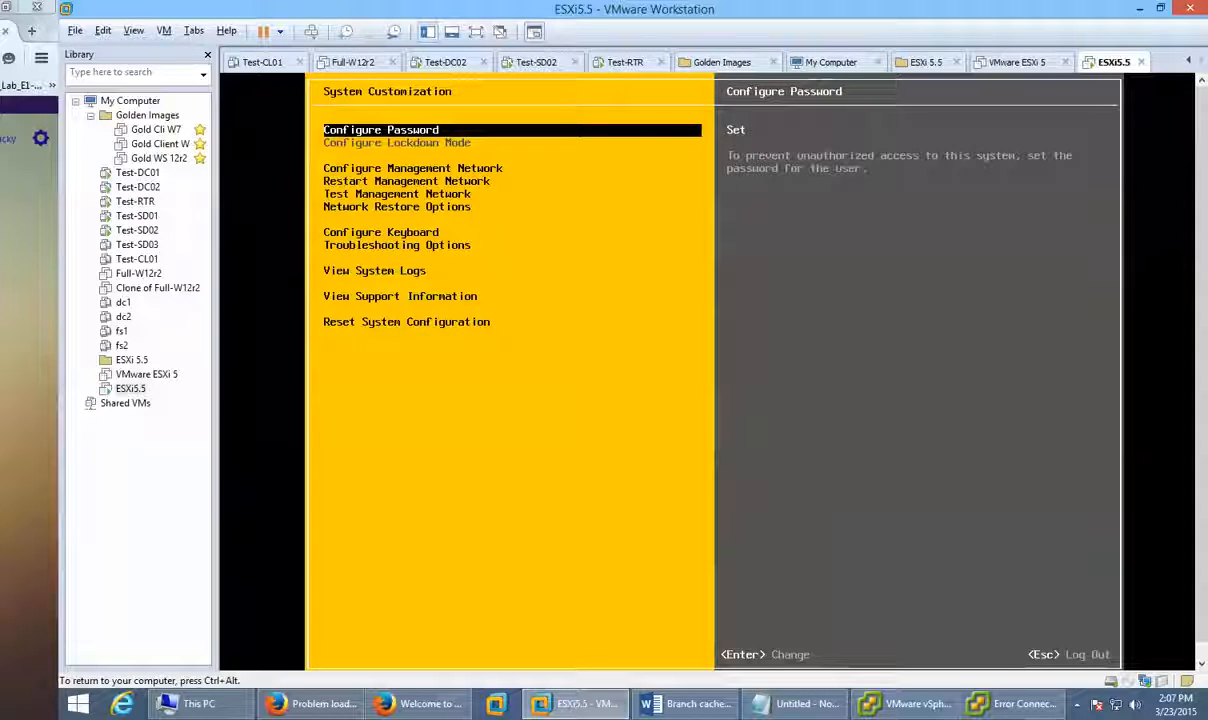
{"action": "key", "text": "Escape"}
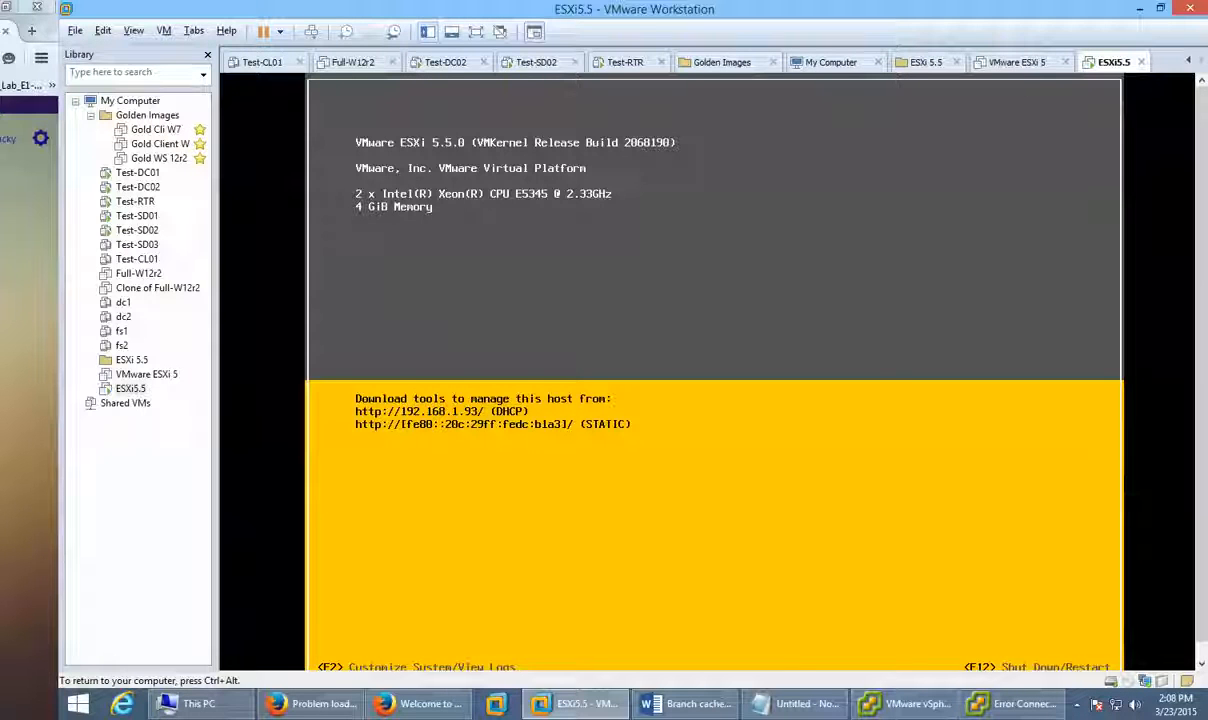
{"action": "key", "text": "ctrl+alt"}
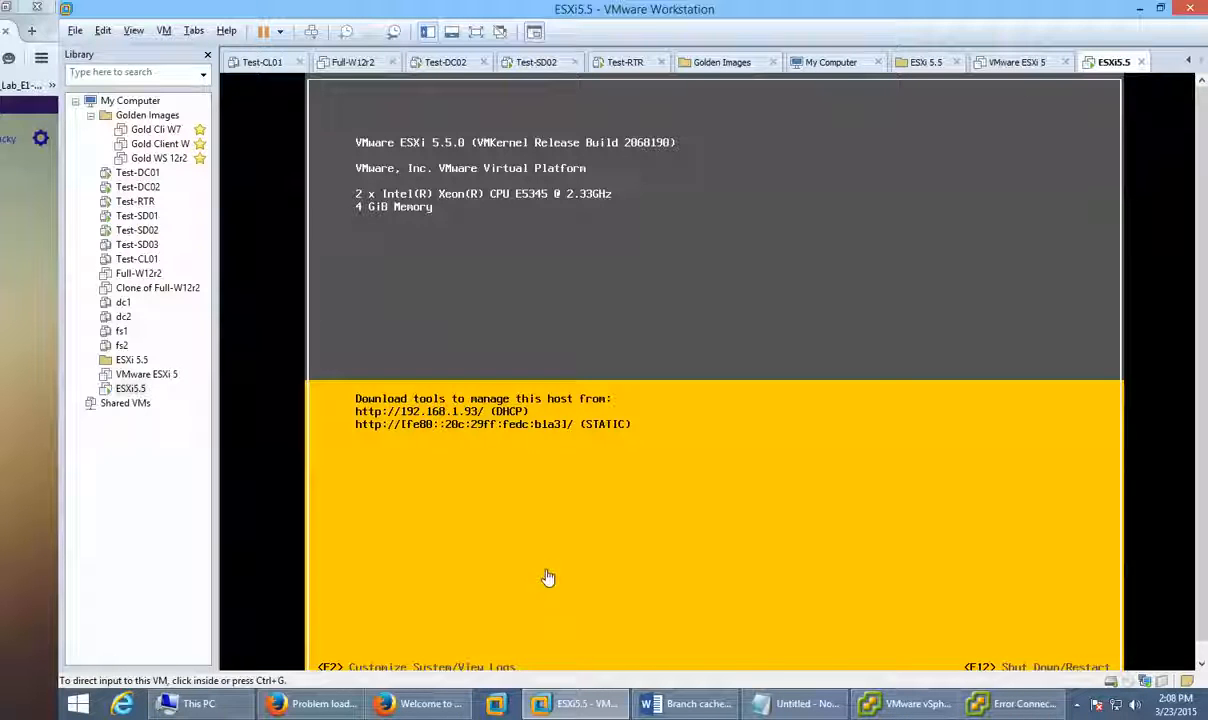
Step: Dismiss the Error Connecting dialog and log in to 192.168.1.93 again from the vSphere Client window
{"action": "left_click", "coordinate": [1015, 703]}
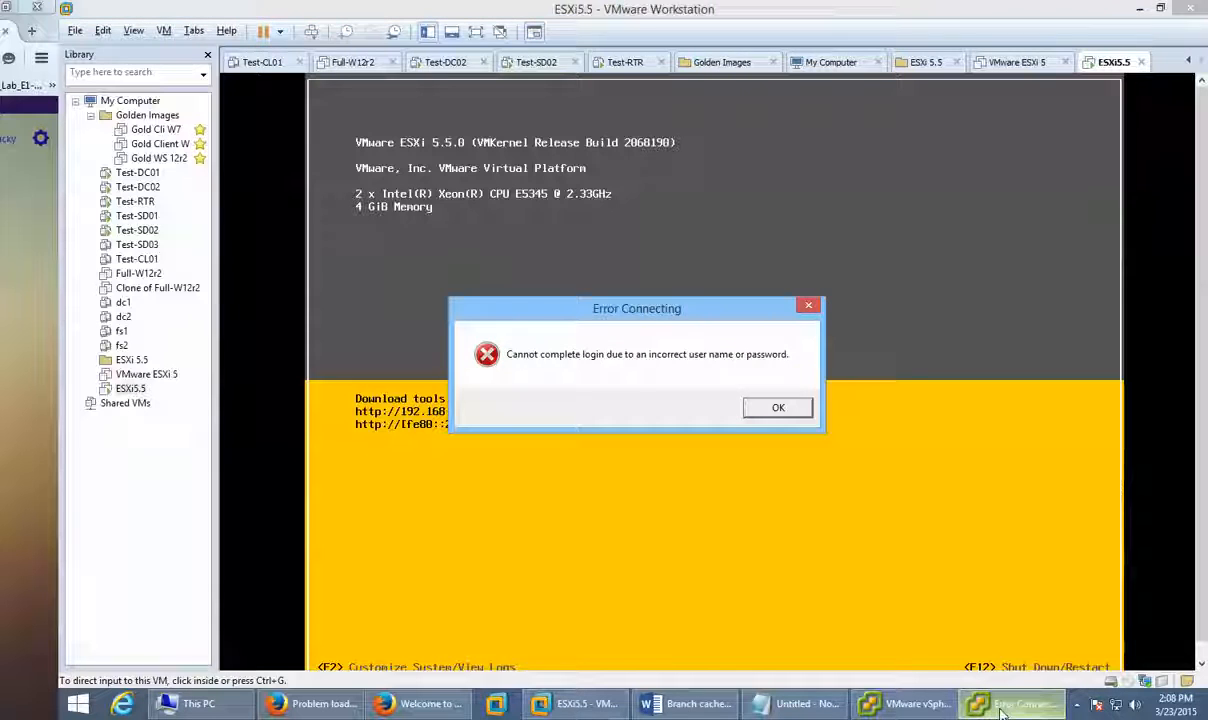
{"action": "left_click", "coordinate": [768, 409]}
{"action": "left_click", "coordinate": [993, 708]}
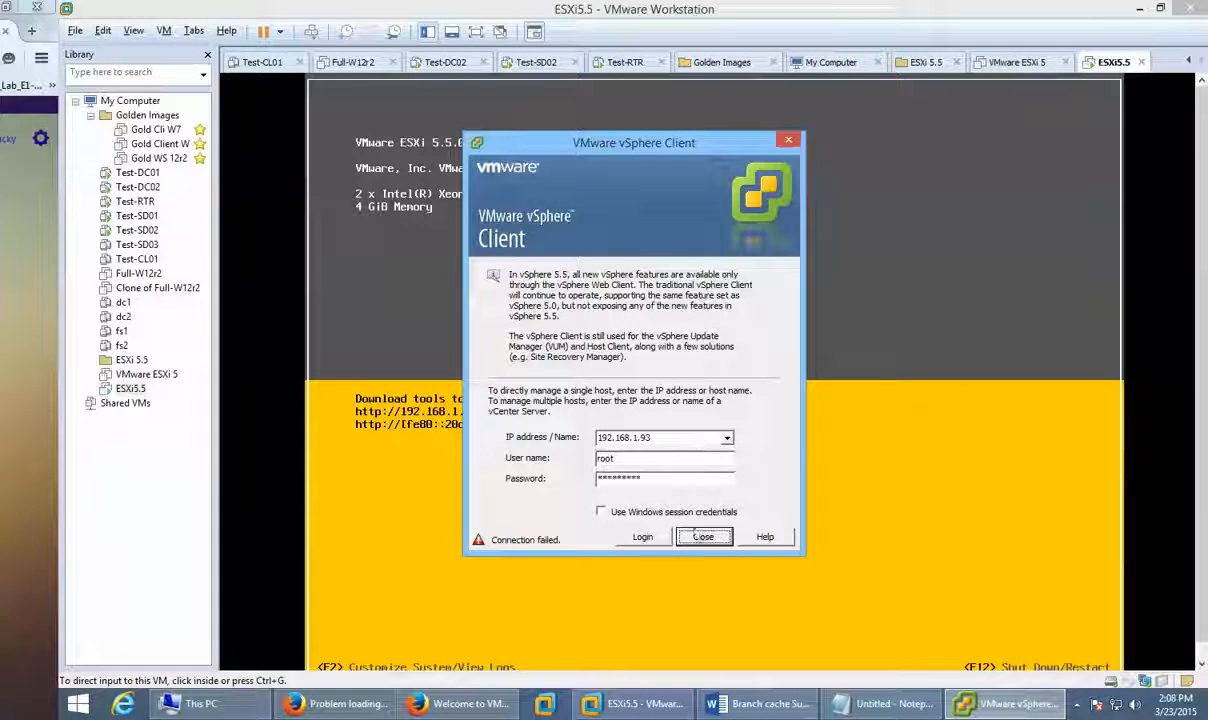
{"action": "left_click", "coordinate": [646, 536]}
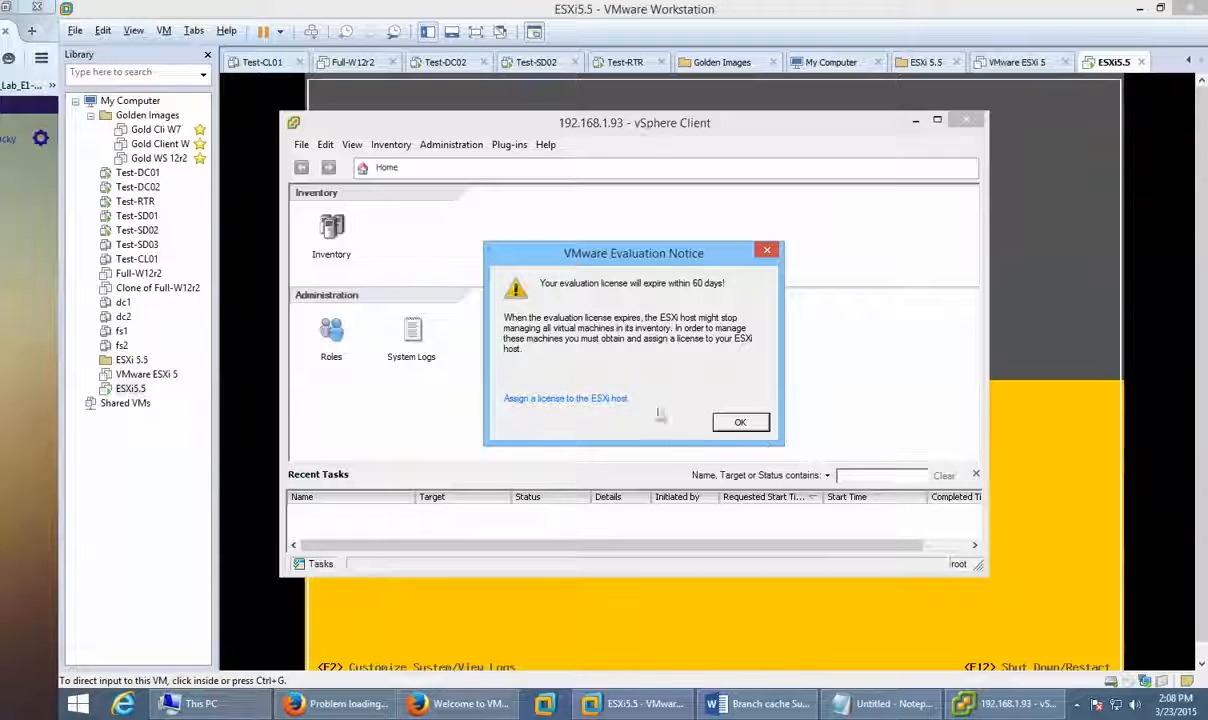
Step: Dismiss the 60-day evaluation notice, maximize the vSphere Client, and bring the ESXi5.5 console forward
{"action": "left_click", "coordinate": [741, 424]}
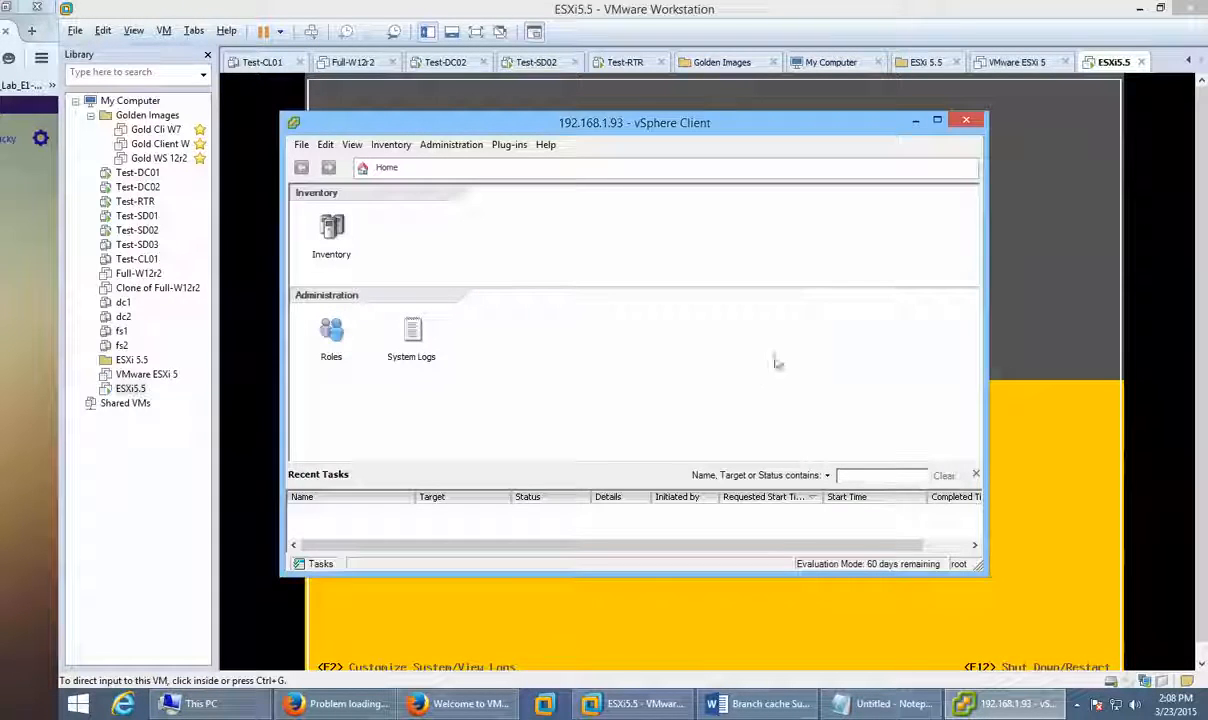
{"action": "left_click", "coordinate": [937, 120]}
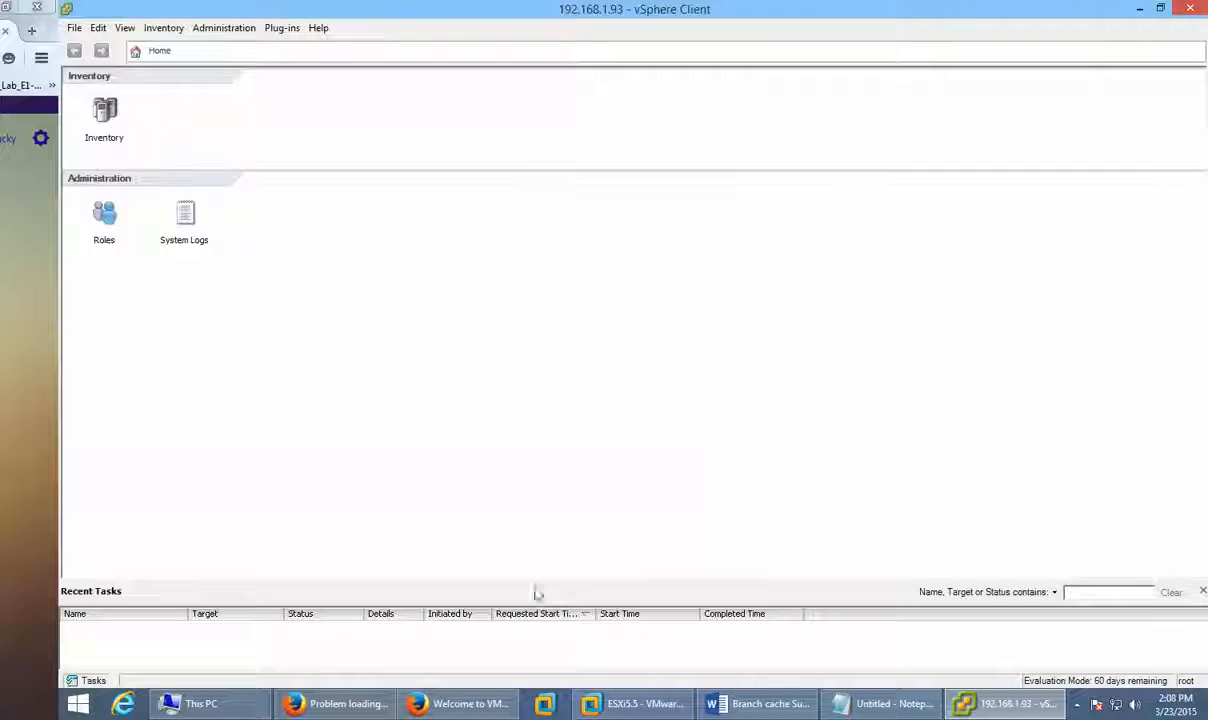
{"action": "left_click", "coordinate": [1012, 706]}
{"action": "left_click", "coordinate": [1012, 706]}
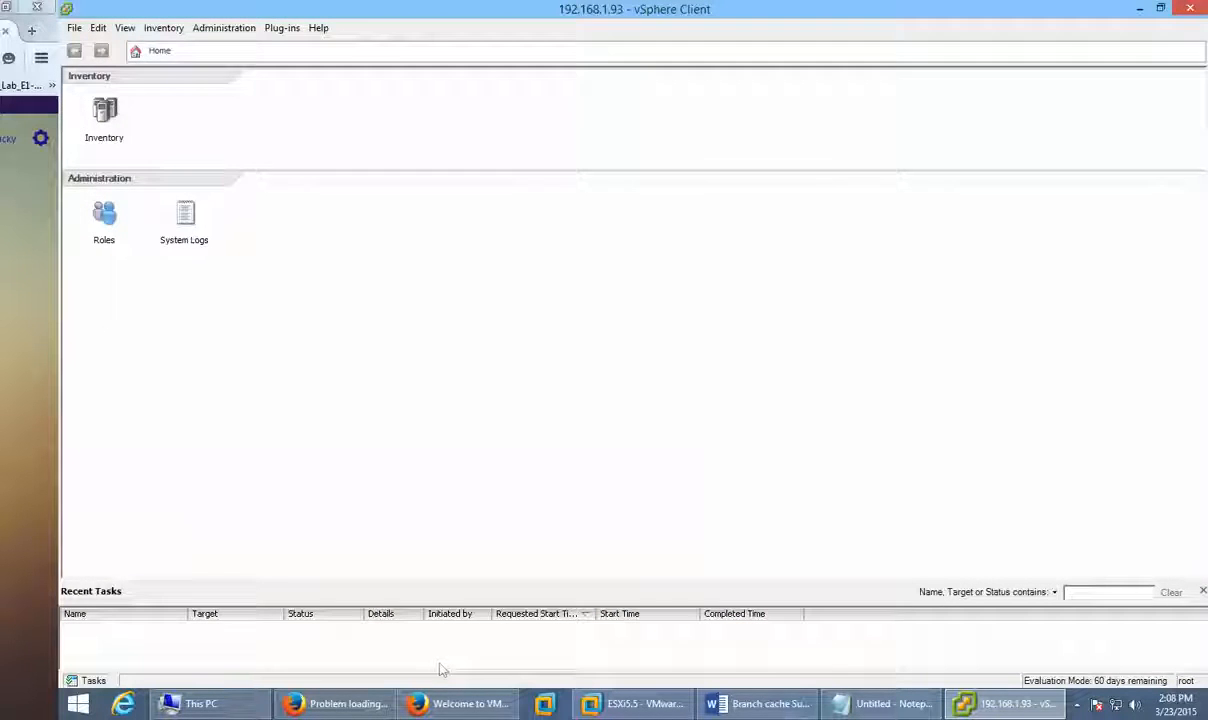
{"action": "left_click", "coordinate": [633, 703]}
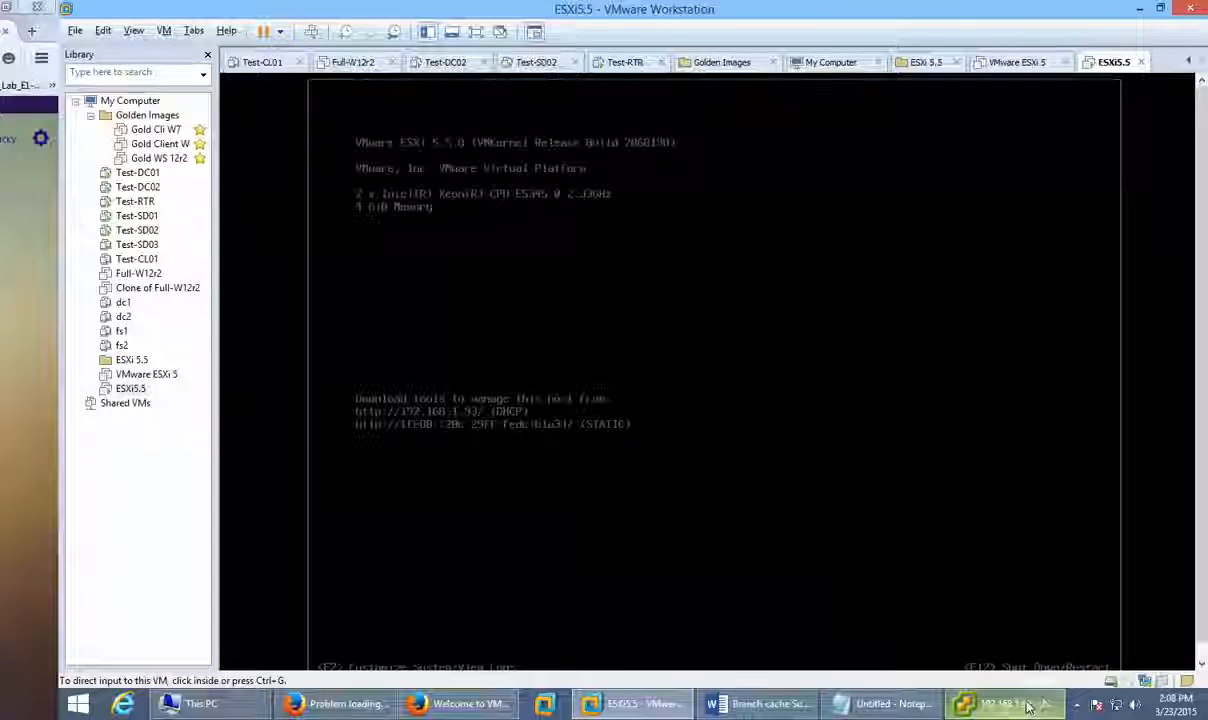
Step: Bring the vSphere Client forward, open the host Inventory, and launch Deploy from VA Marketplace
{"action": "left_click", "coordinate": [1030, 707]}
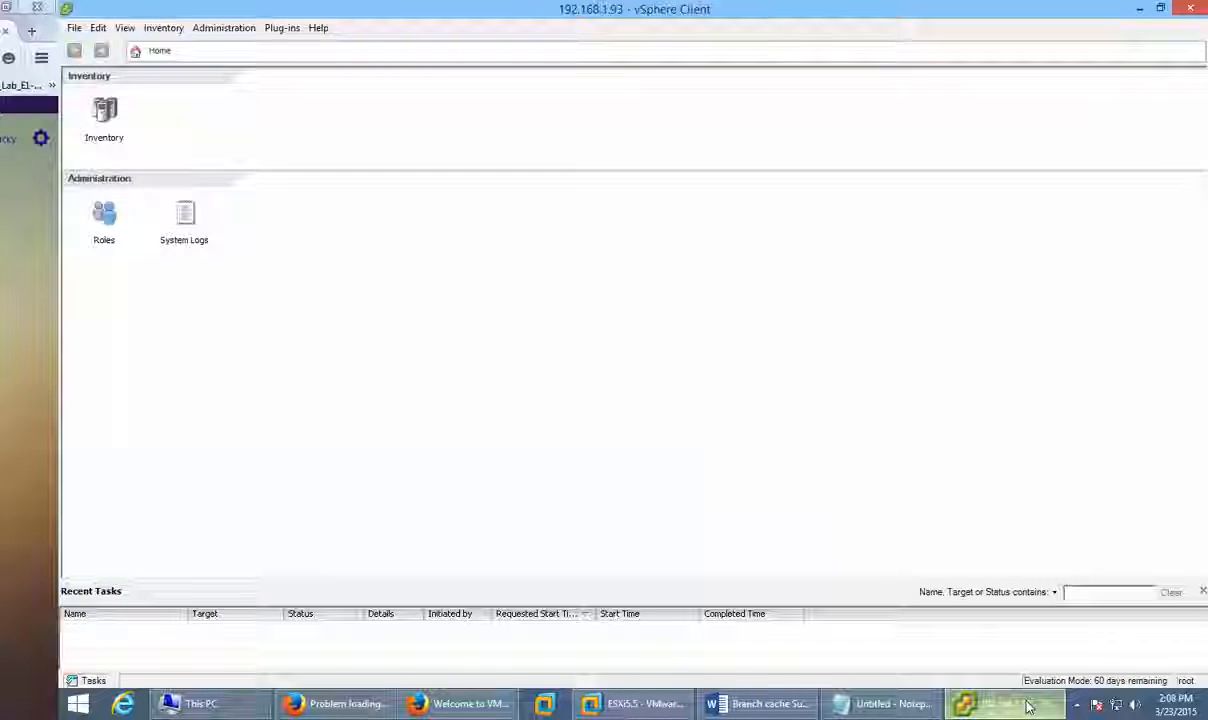
{"action": "left_click", "coordinate": [1030, 707]}
{"action": "left_click", "coordinate": [1030, 707]}
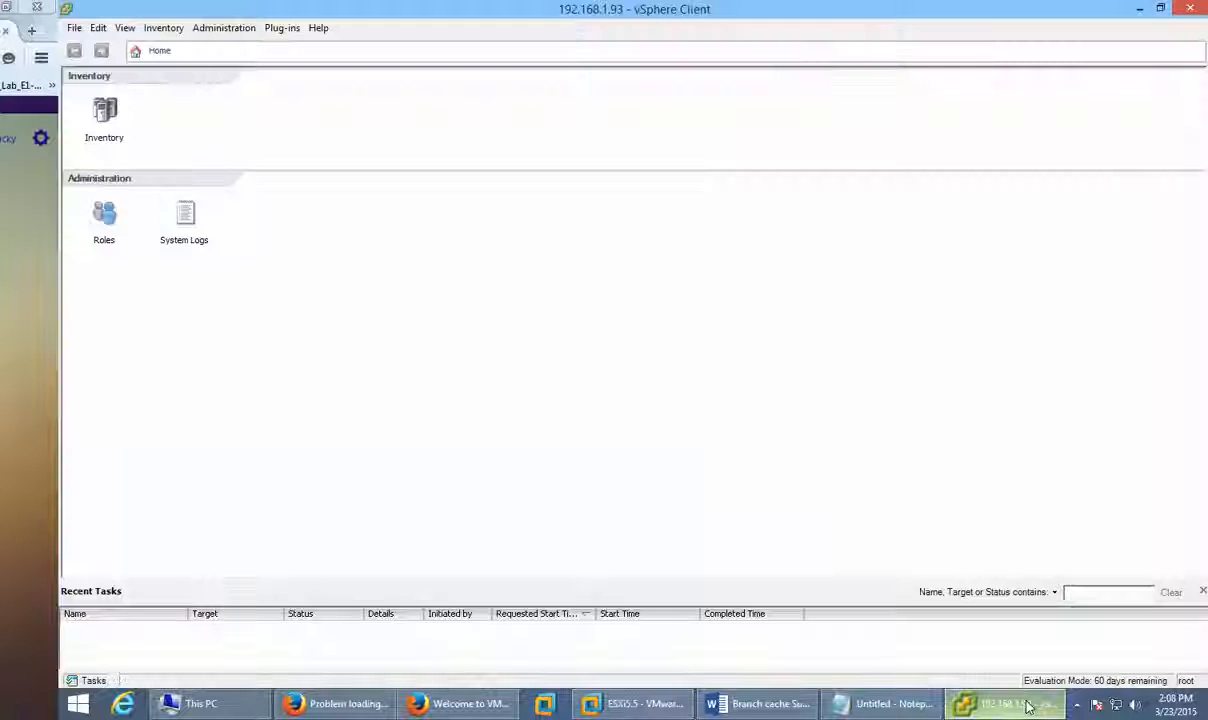
{"action": "left_click", "coordinate": [104, 115]}
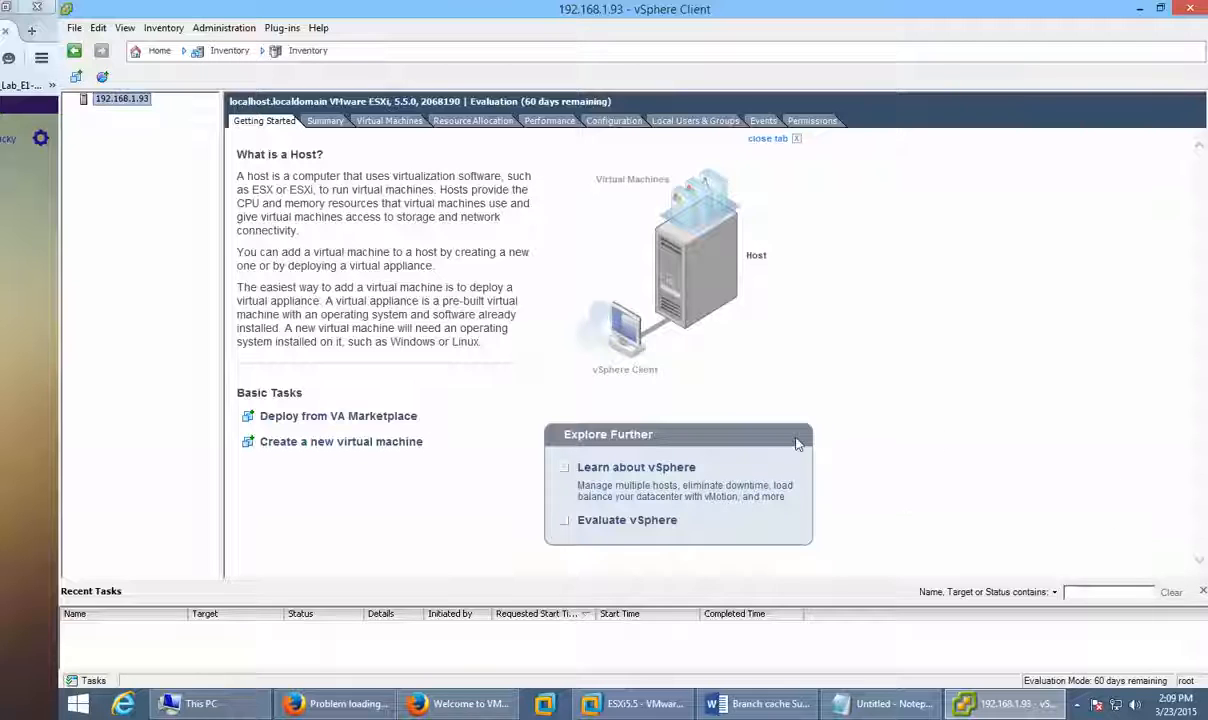
{"action": "left_click", "coordinate": [366, 420]}
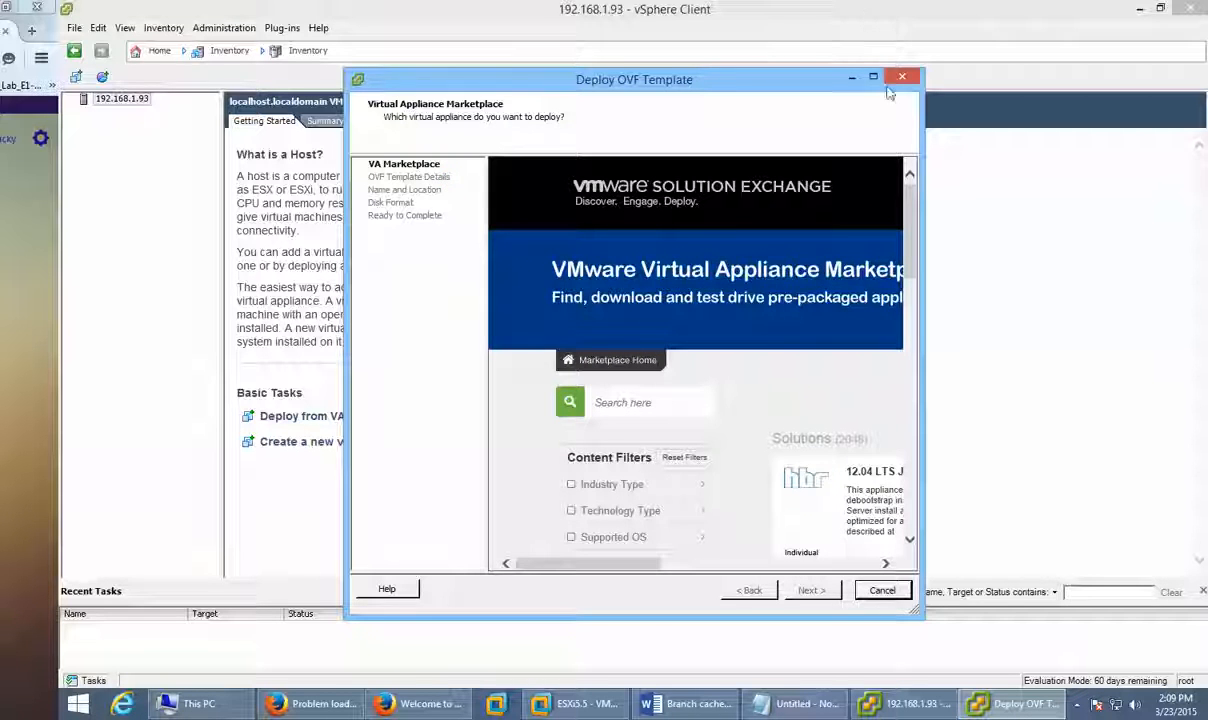
Step: Maximize the Deploy OVF Template wizard and search the marketplace for 'windows' appliances
{"action": "double_click", "coordinate": [834, 78]}
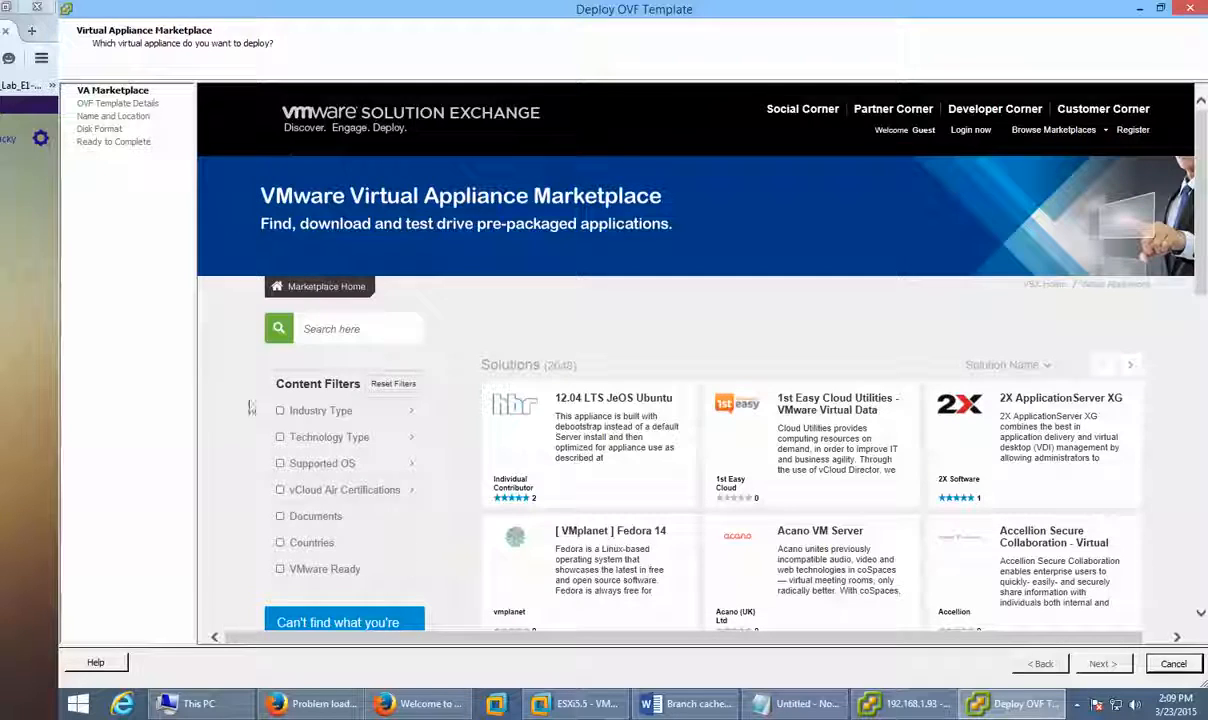
{"action": "left_click", "coordinate": [308, 330]}
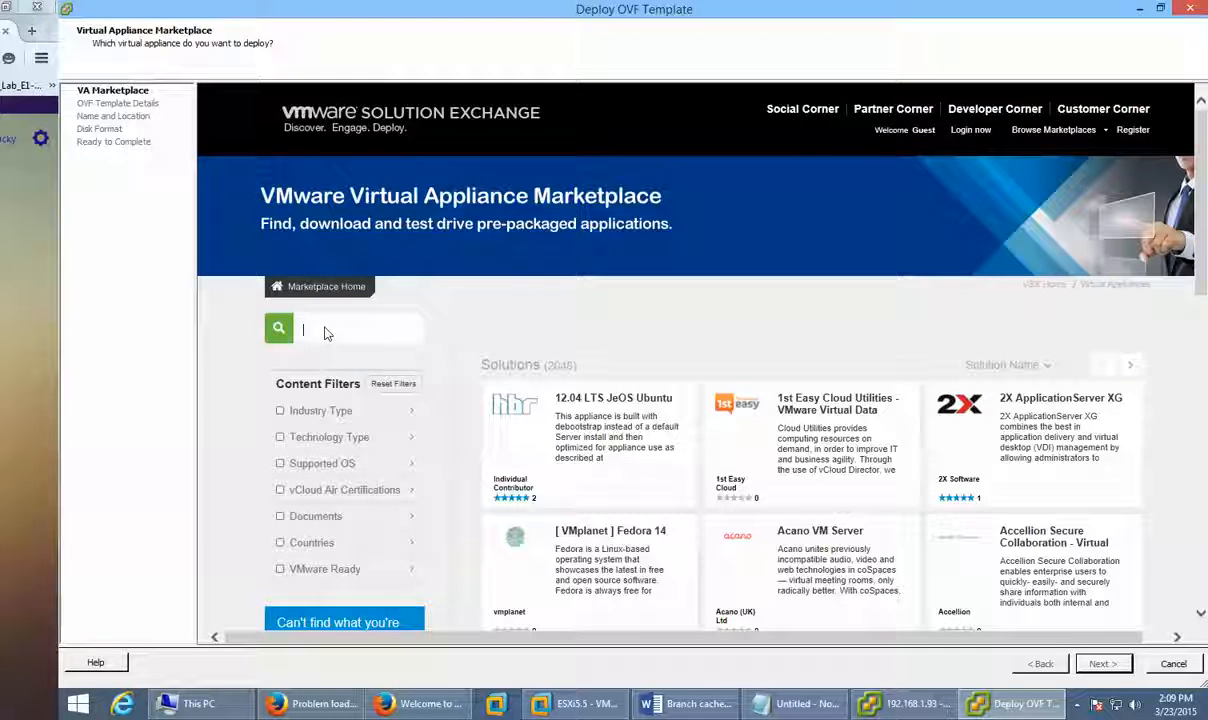
{"action": "type", "text": "v"}
{"action": "key", "text": "BackSpace"}
{"action": "key", "text": "BackSpace"}
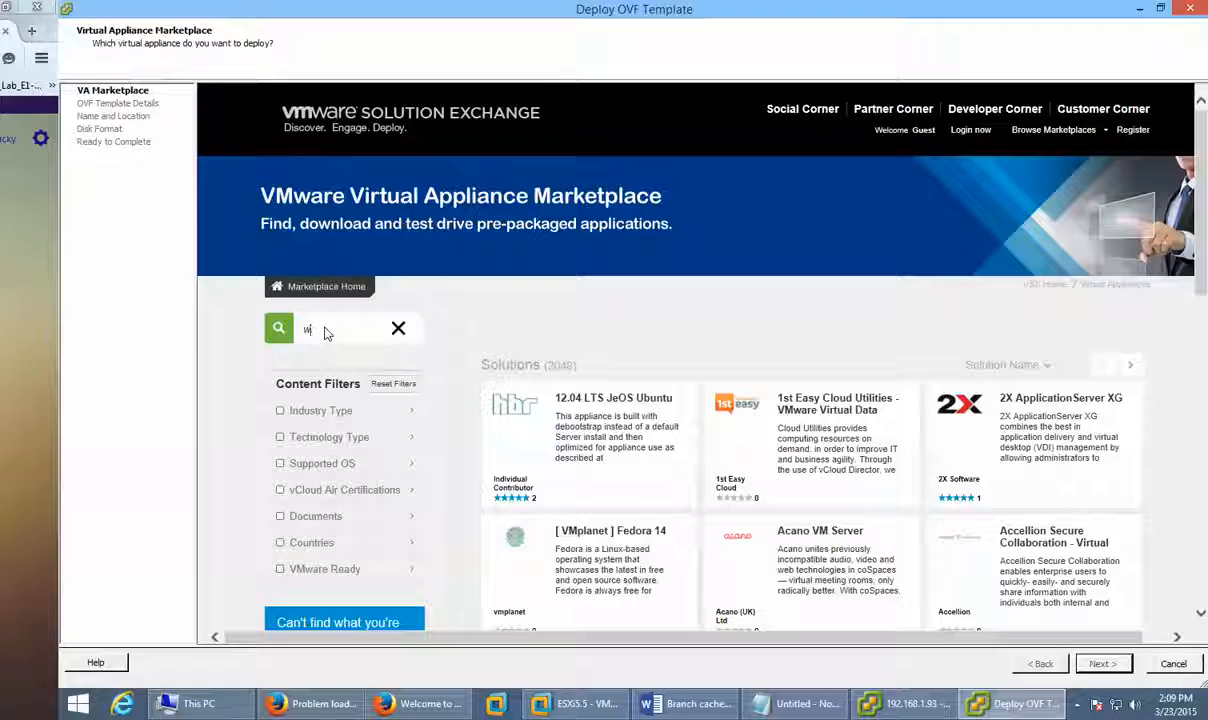
{"action": "type", "text": "windows xp"}
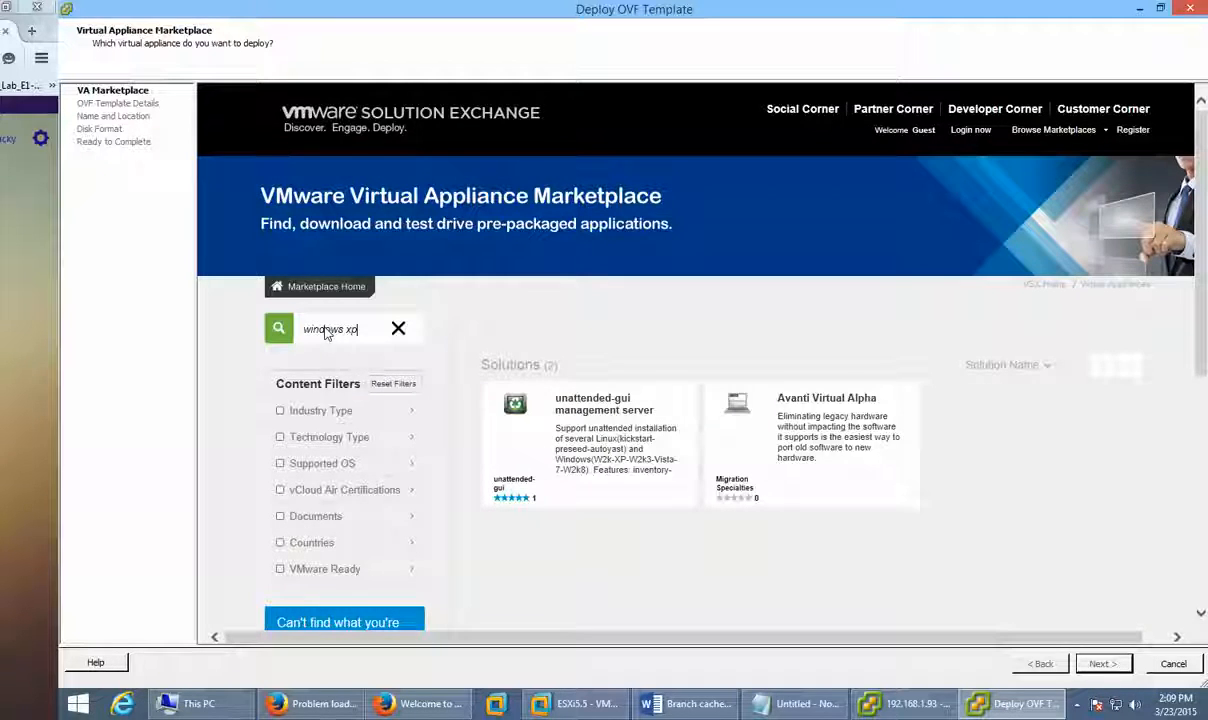
{"action": "triple_click", "coordinate": [374, 330]}
{"action": "type", "text": "win"}
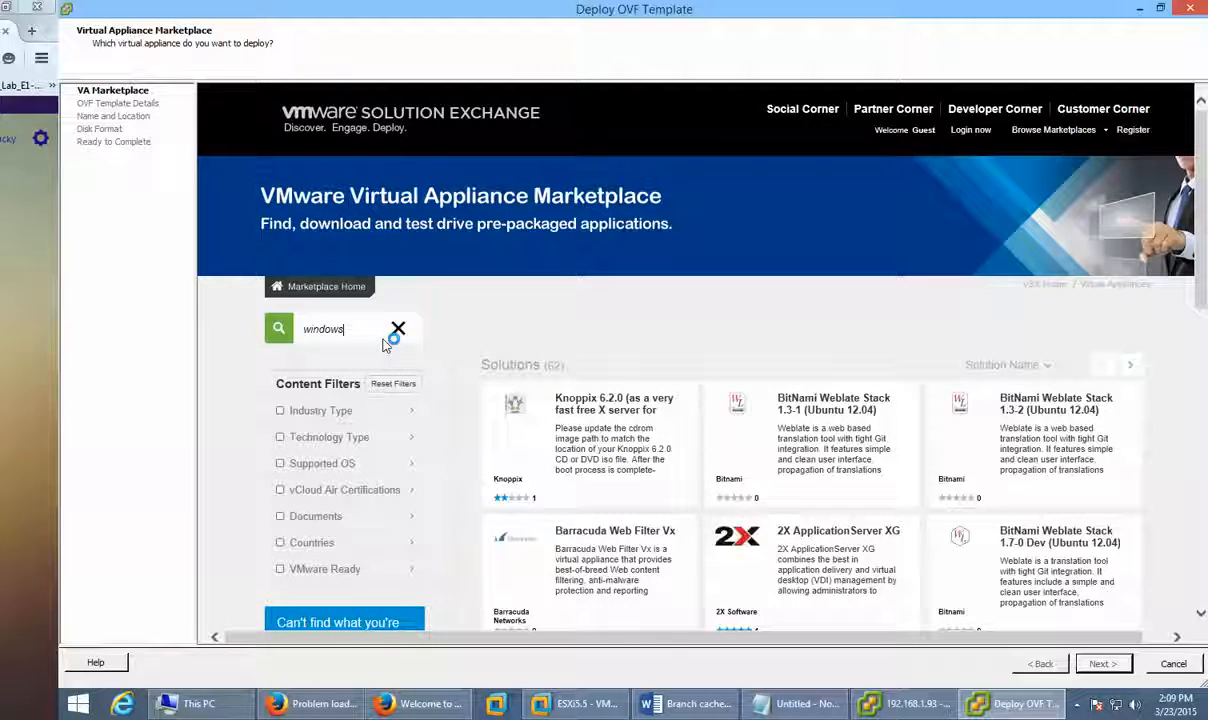
Step: Search the marketplace for 'ubu' (Ubuntu) appliances, browse the results, then close the wizard
{"action": "double_click", "coordinate": [322, 329]}
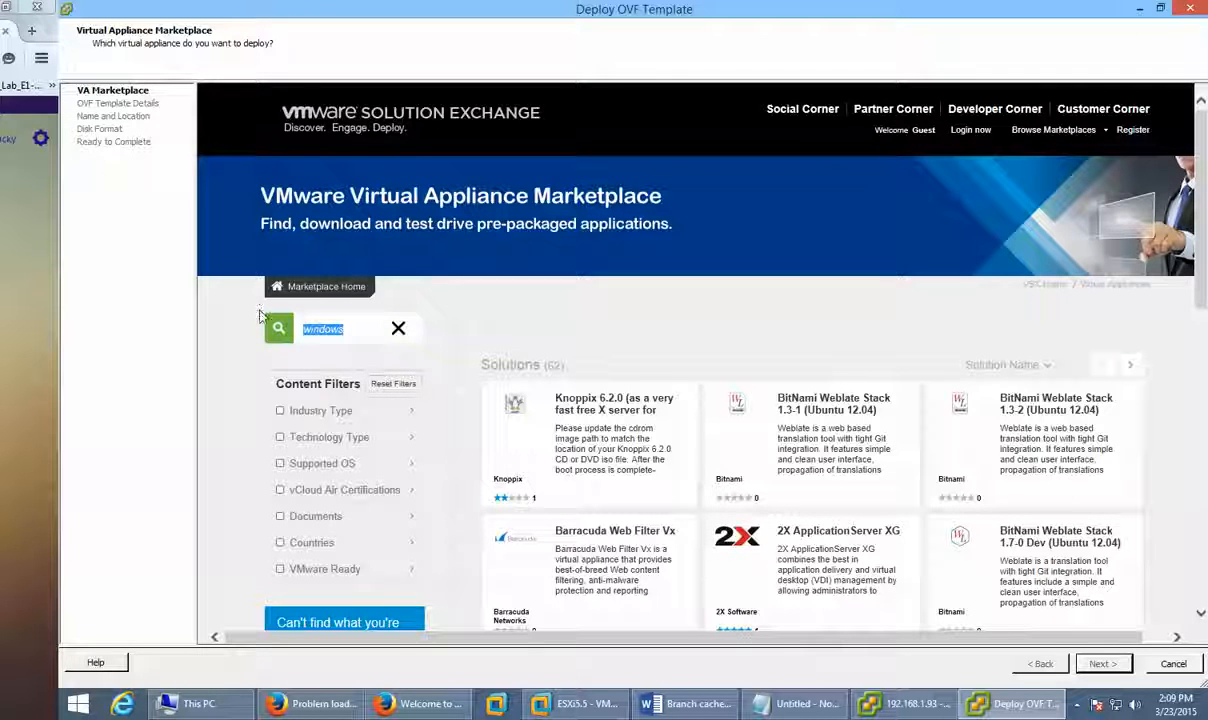
{"action": "type", "text": "ubuntu"}
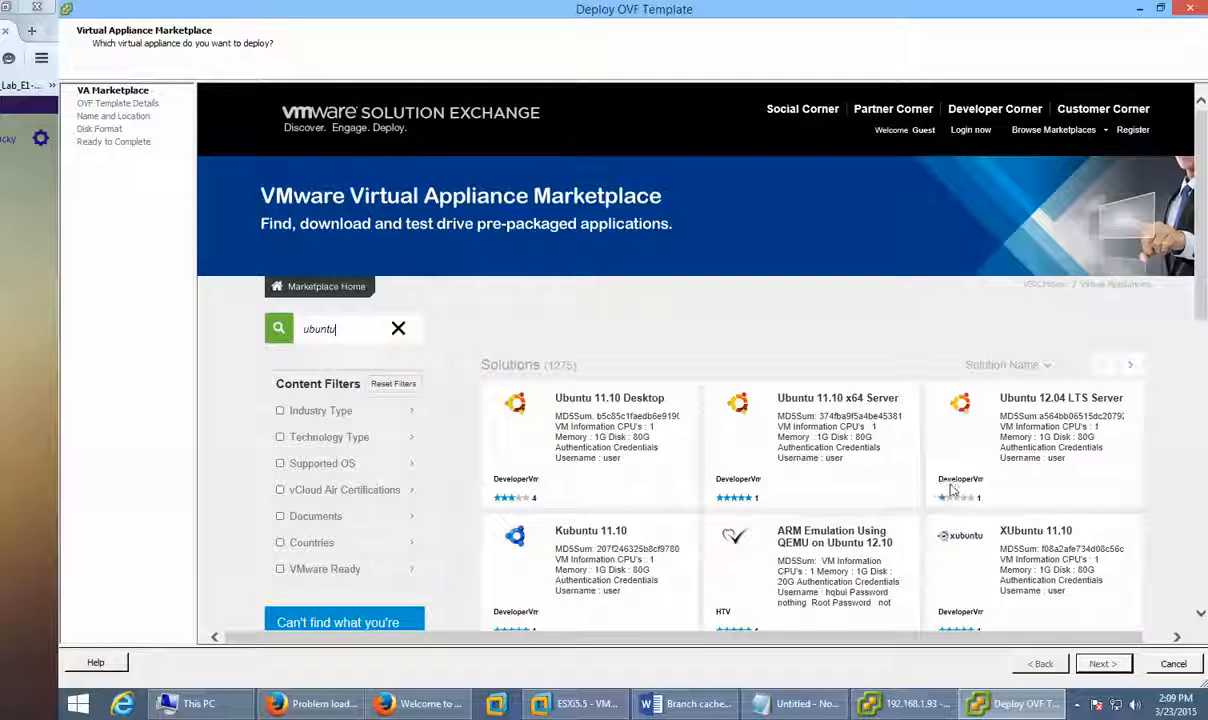
{"action": "scroll", "coordinate": [1000, 465], "scroll_direction": "down", "scroll_amount": 1}
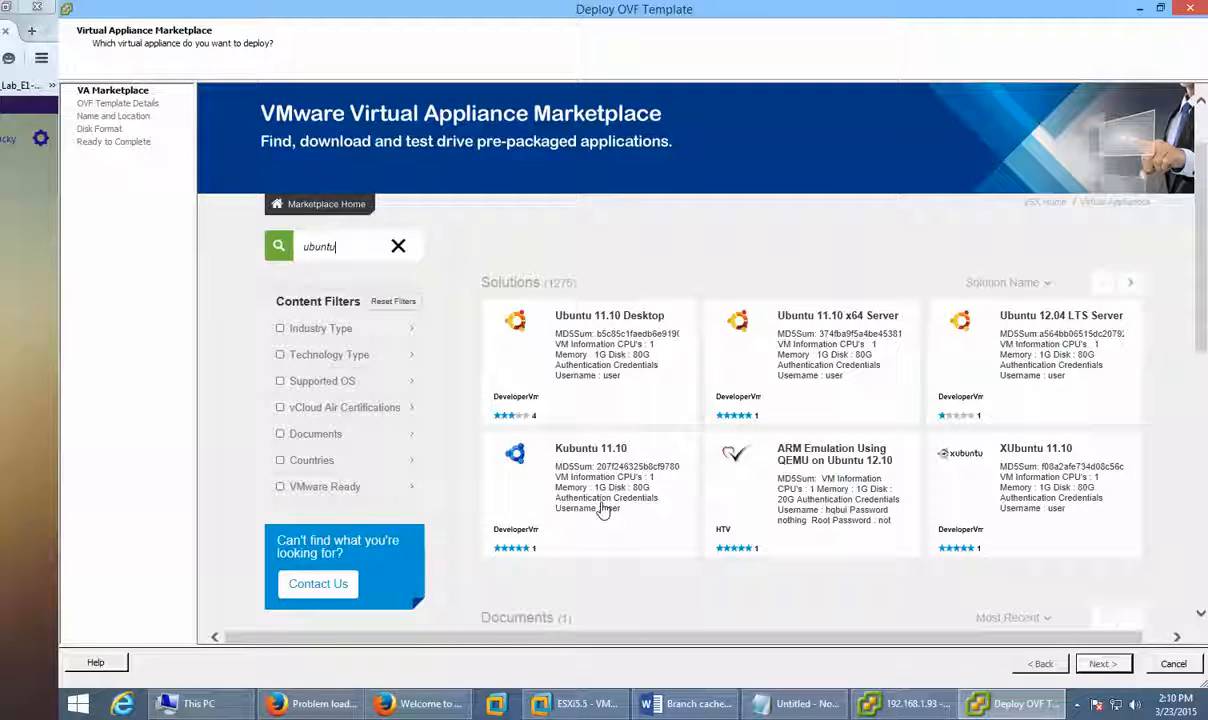
{"action": "key", "text": "Escape"}
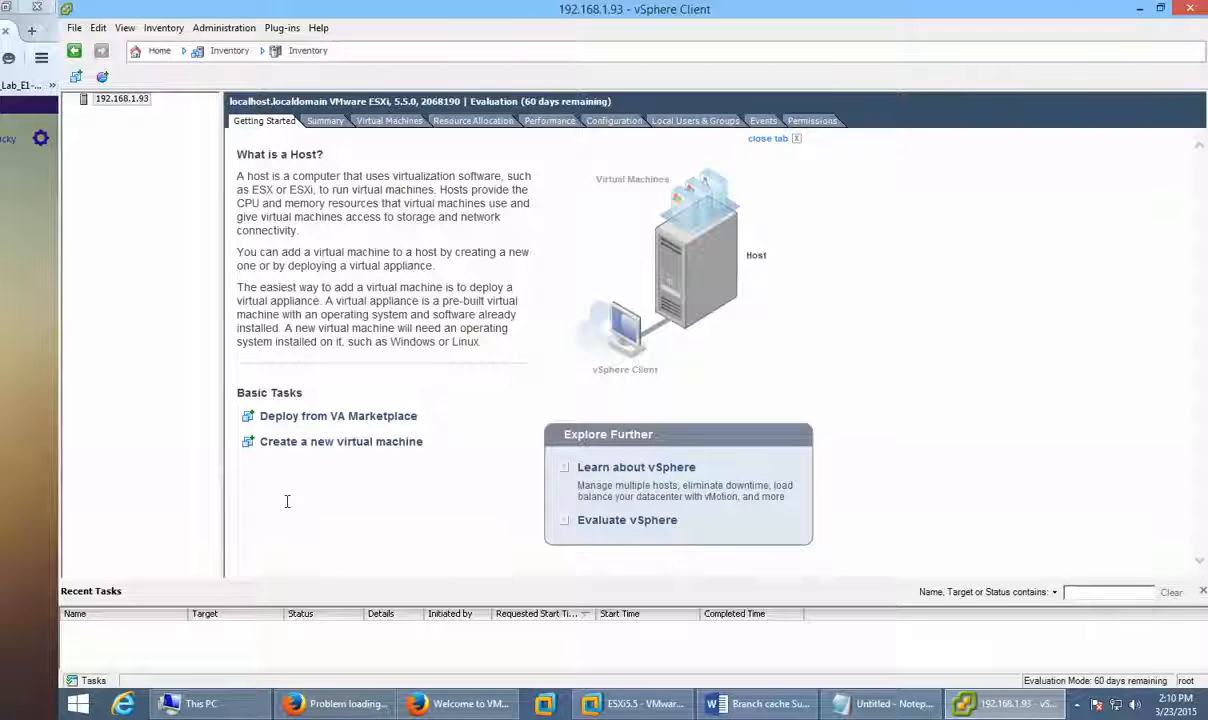
Step: Review the host's Summary tab and its Storage list, selecting datastore1
{"action": "left_click", "coordinate": [329, 123]}
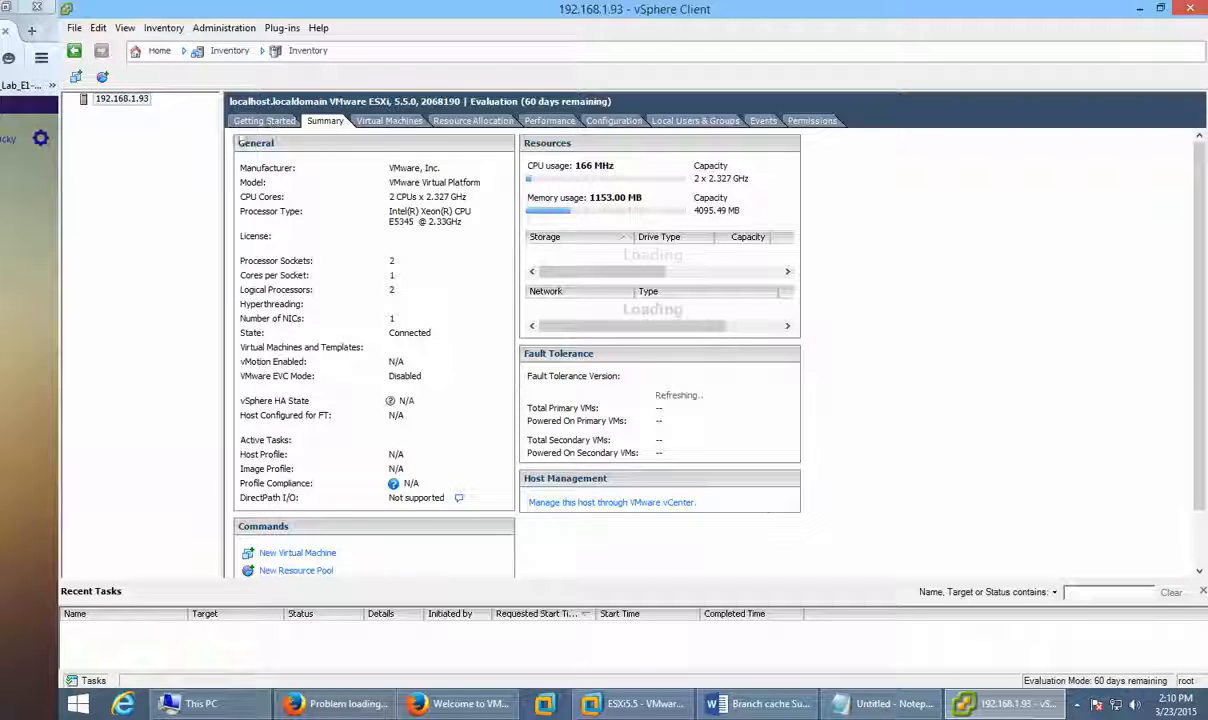
{"action": "left_click", "coordinate": [268, 121]}
{"action": "left_click", "coordinate": [322, 122]}
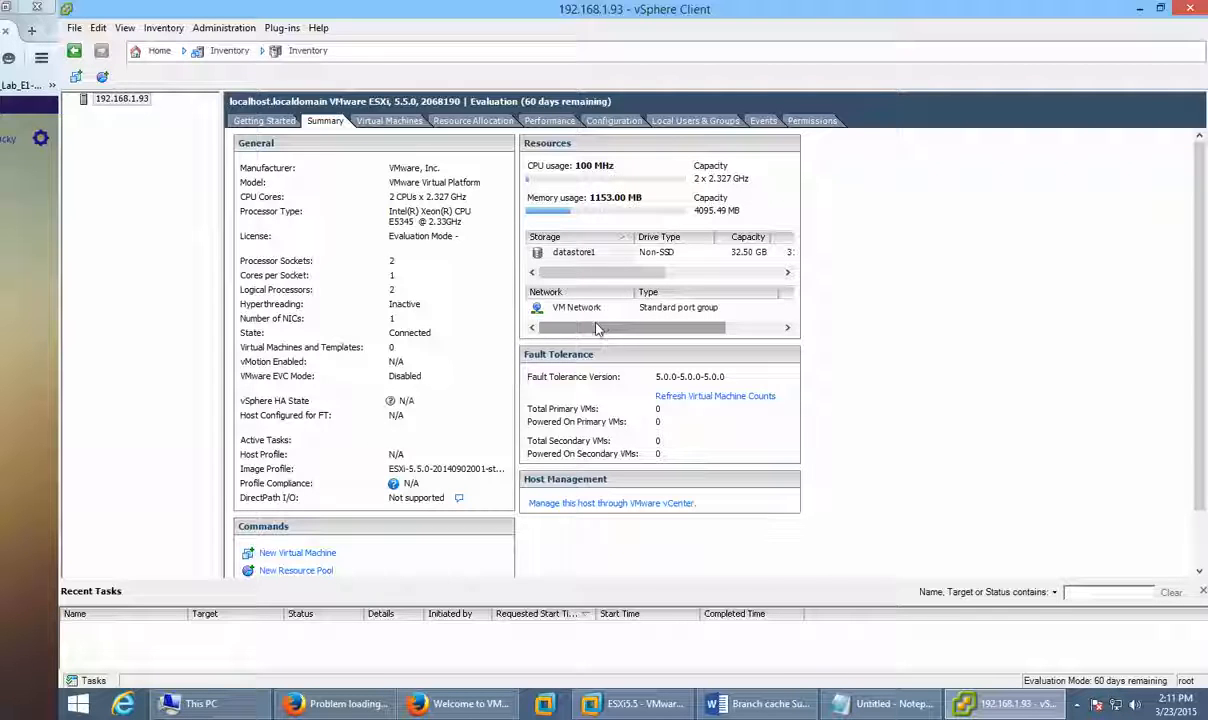
{"action": "left_click_drag", "start_coordinate": [547, 325], "coordinate": [577, 327]}
{"action": "left_click", "coordinate": [562, 258]}
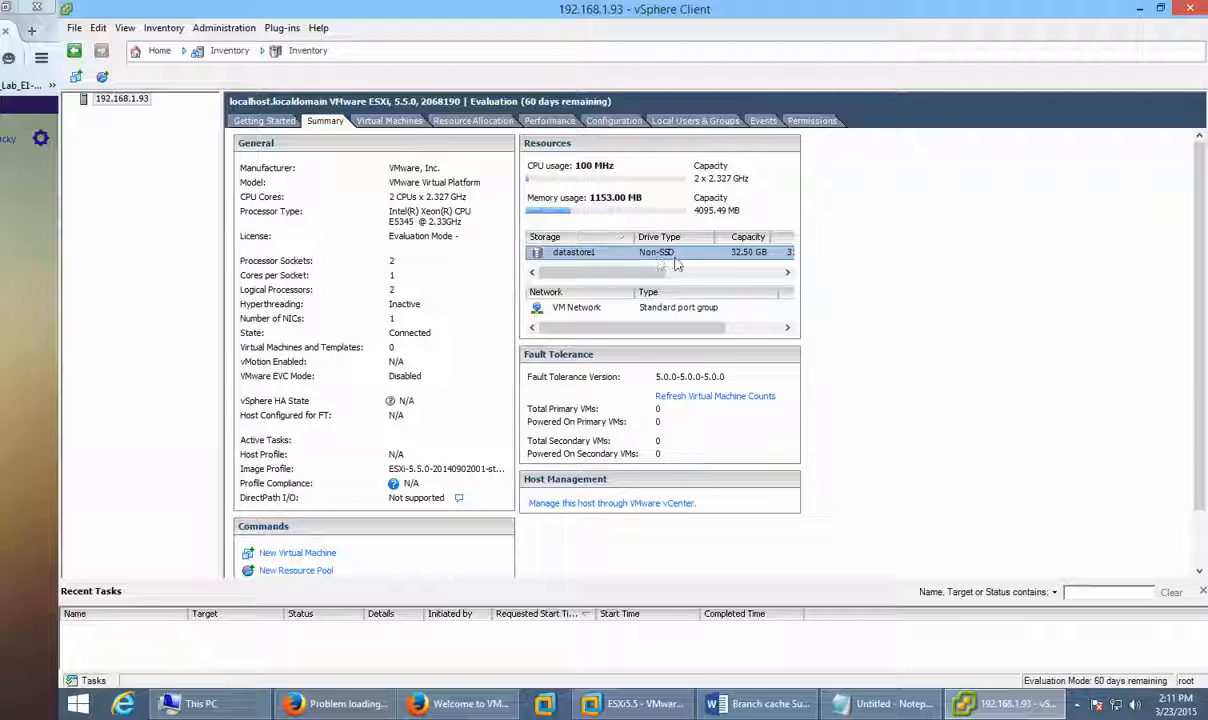
{"action": "left_click_drag", "start_coordinate": [655, 275], "coordinate": [710, 272]}
Step: In Workstation, view the ESXi5.5 VM's 40 GB Hard Disk (SCSI) settings, then return to vSphere Client
{"action": "left_click", "coordinate": [635, 703]}
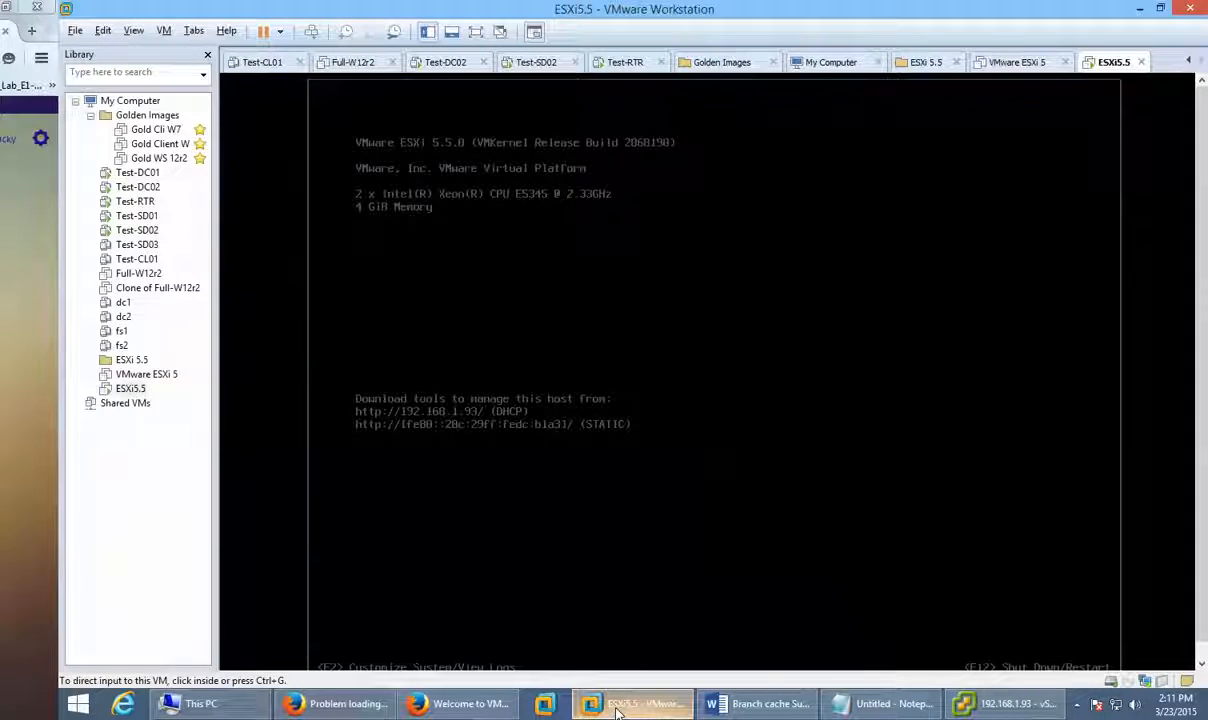
{"action": "right_click", "coordinate": [128, 388]}
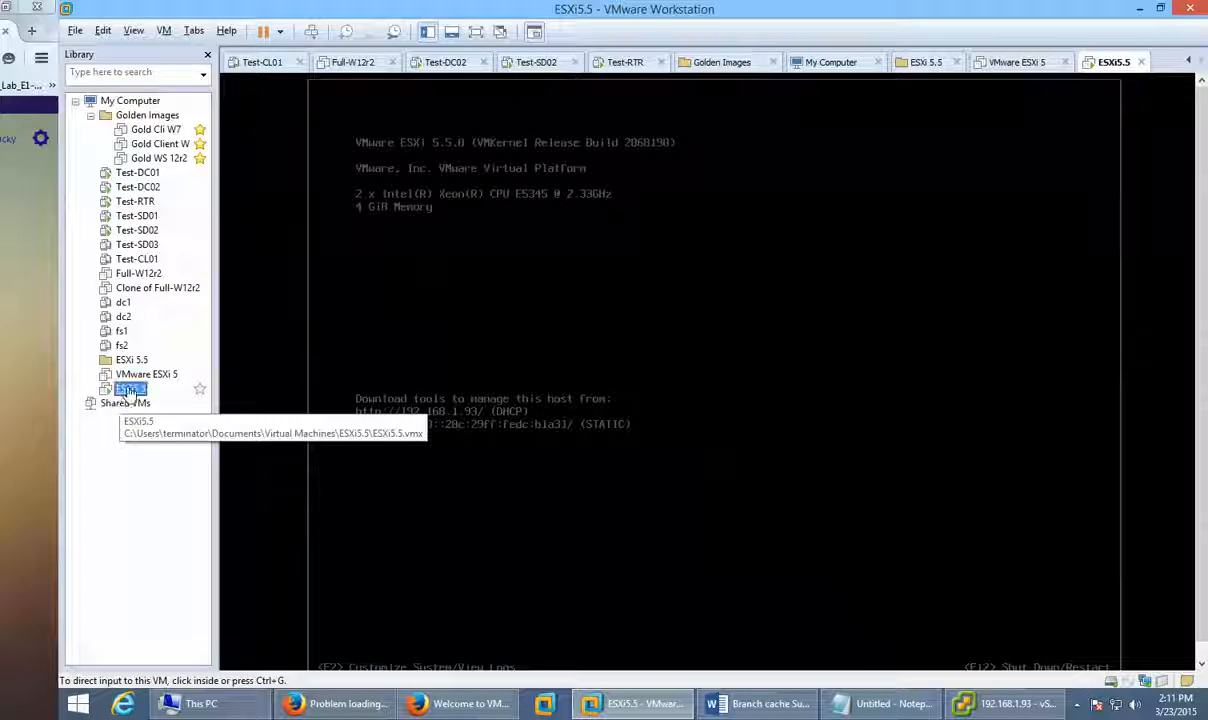
{"action": "left_click", "coordinate": [222, 658]}
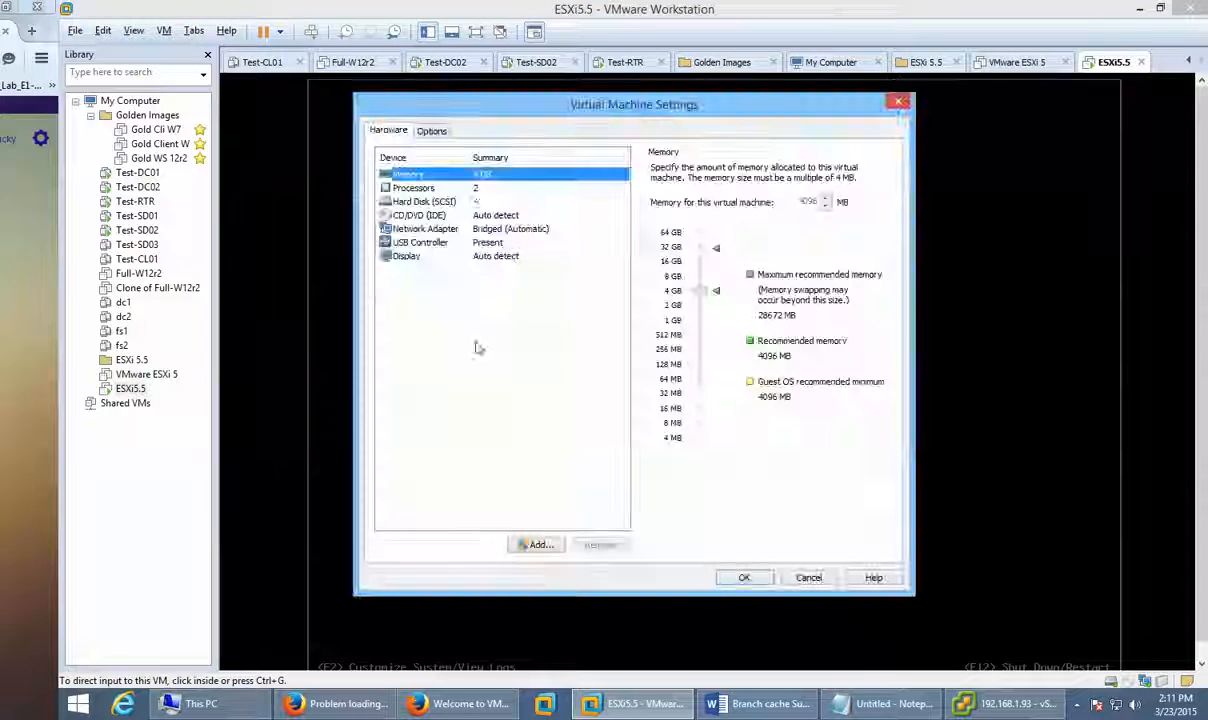
{"action": "left_click", "coordinate": [450, 202]}
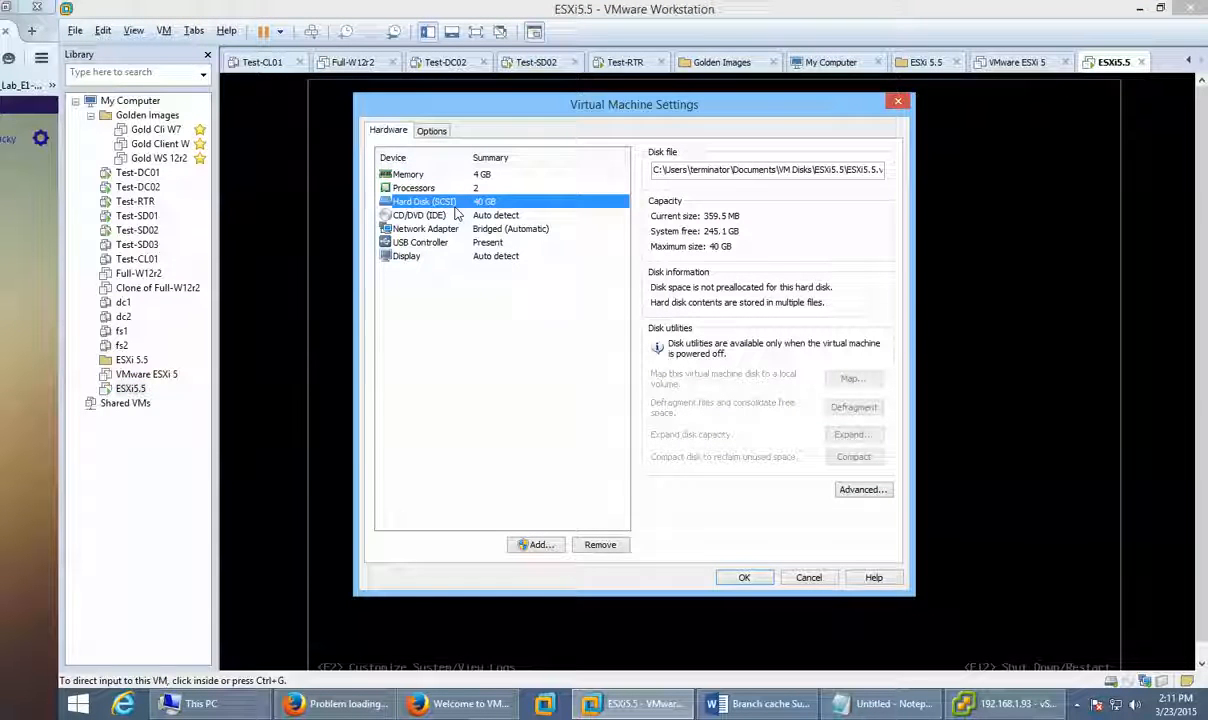
{"action": "left_click", "coordinate": [597, 706]}
{"action": "left_click", "coordinate": [995, 703]}
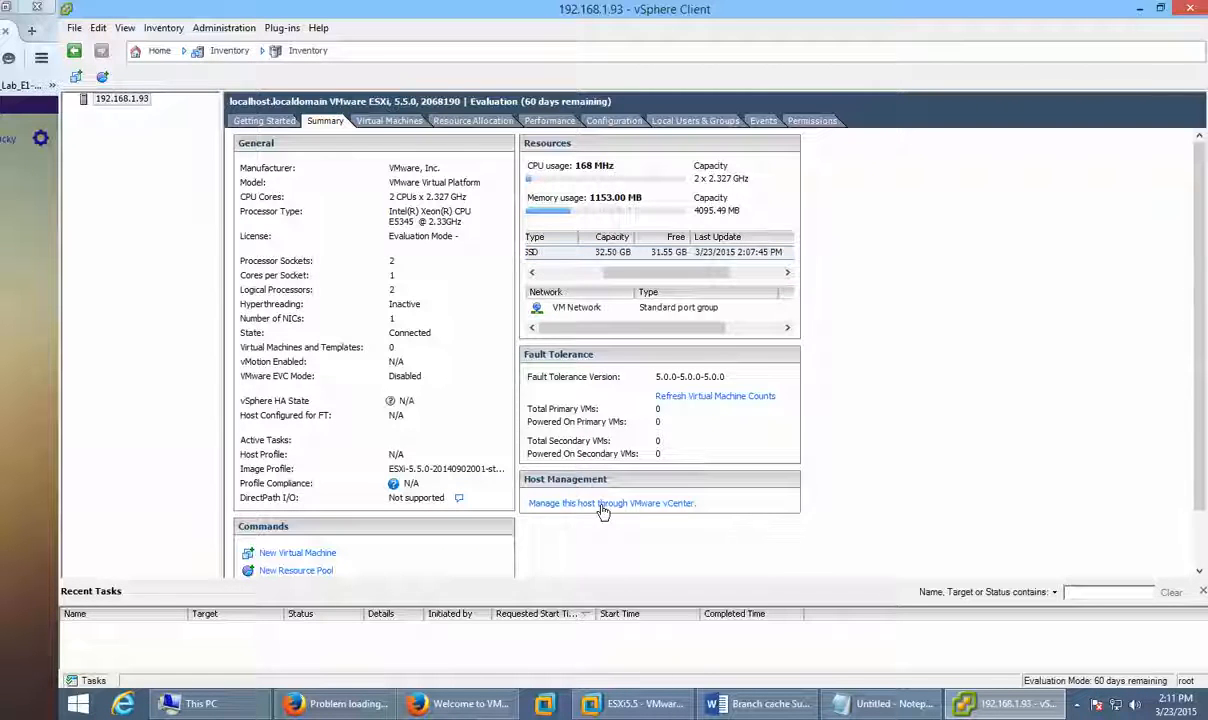
Step: Follow 'Manage this host through VMware vCenter', scroll the my.vmware.com downloads list, then return to vSphere Client
{"action": "left_click", "coordinate": [603, 504]}
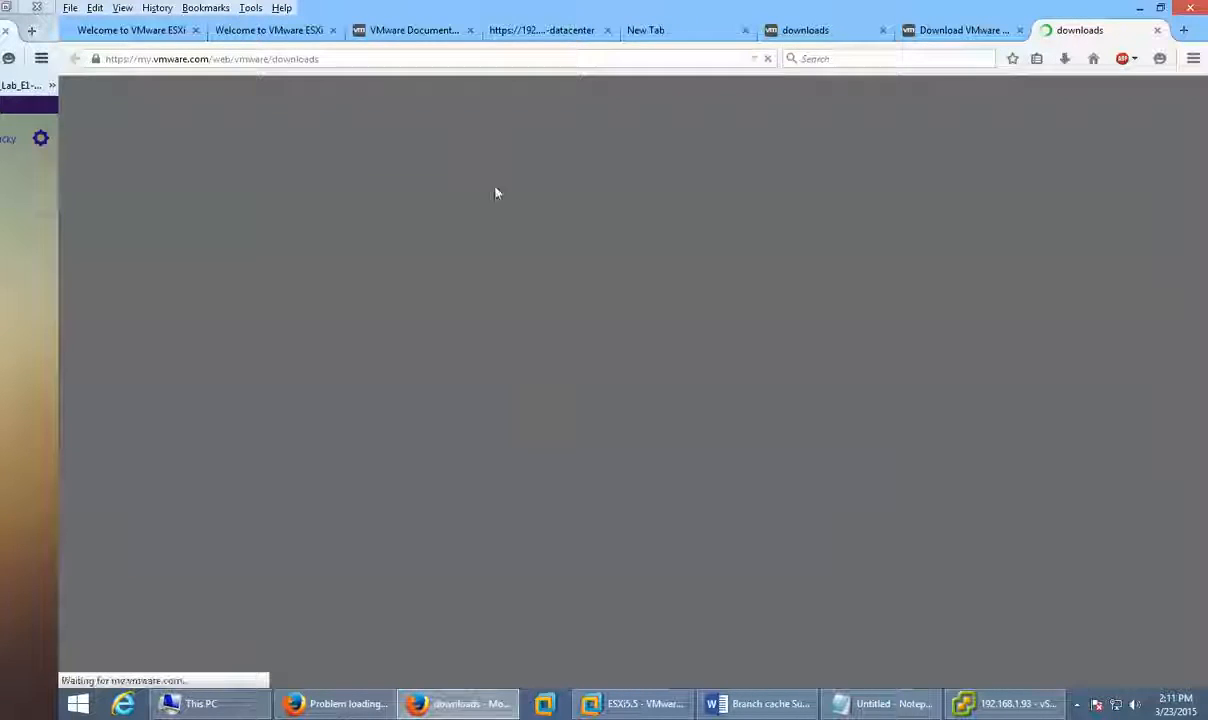
{"action": "scroll", "coordinate": [757, 399], "scroll_direction": "down", "scroll_amount": 3}
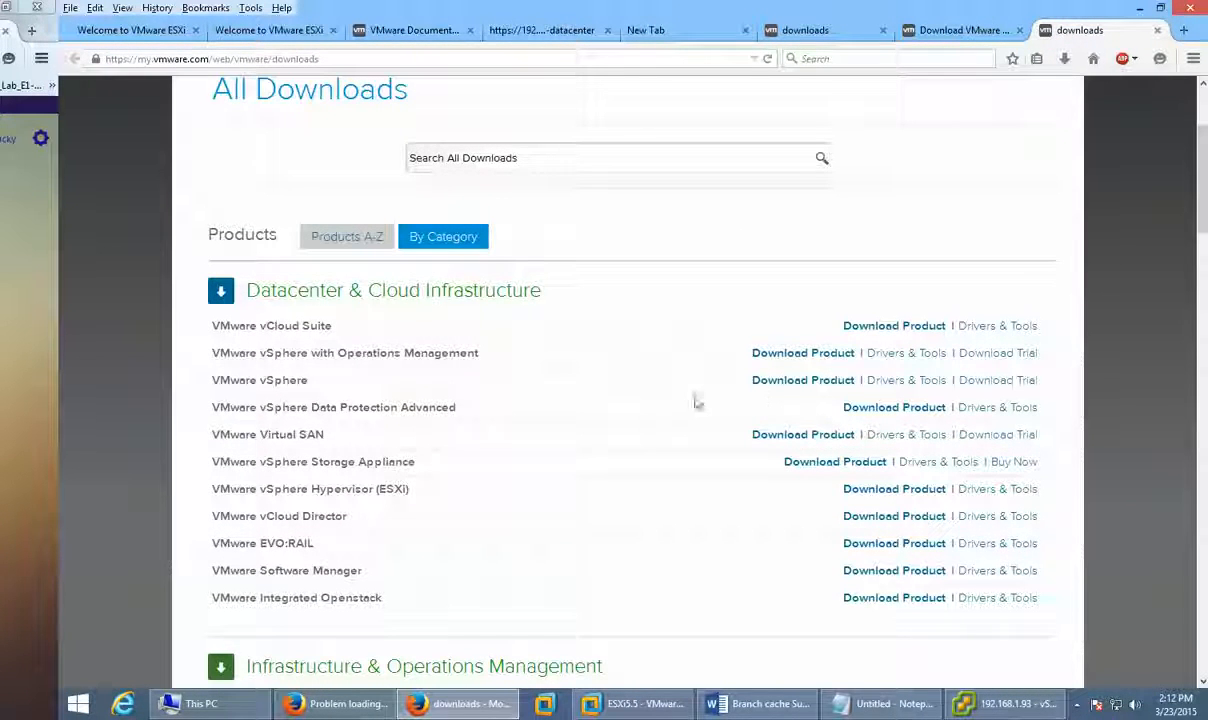
{"action": "scroll", "coordinate": [687, 576], "scroll_direction": "down", "scroll_amount": 1}
{"action": "scroll", "coordinate": [687, 576], "scroll_direction": "down", "scroll_amount": 6}
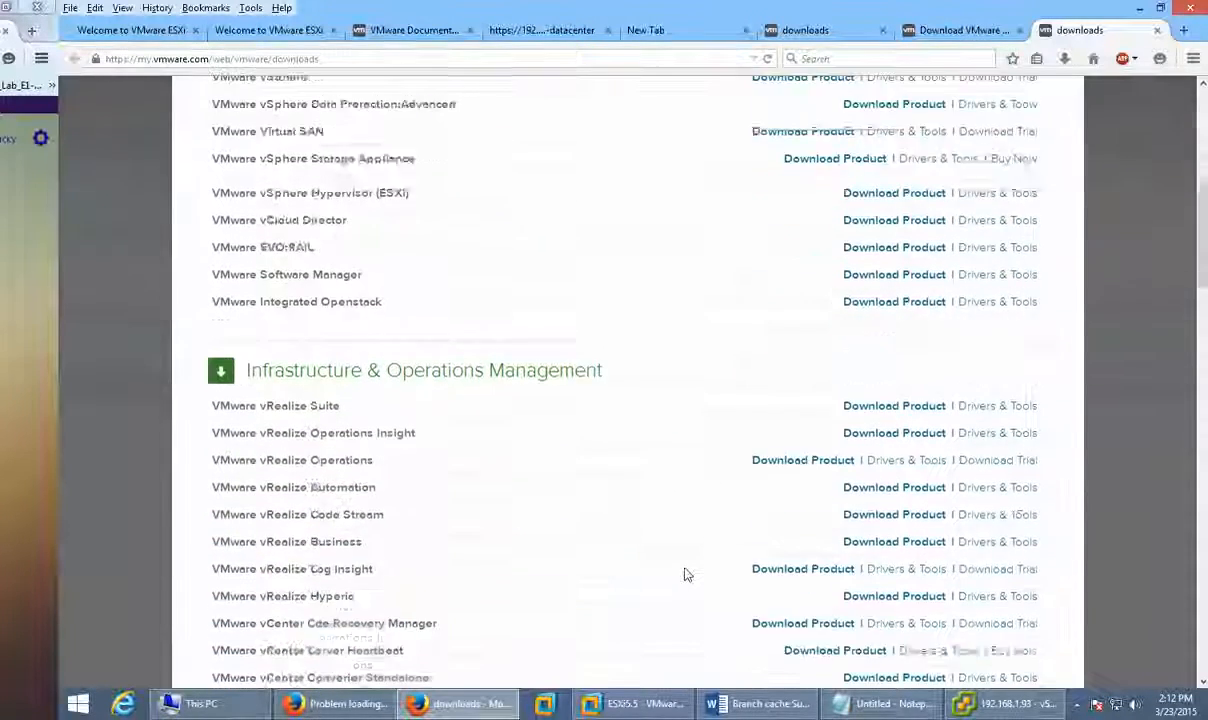
{"action": "key", "text": "alt+Tab"}
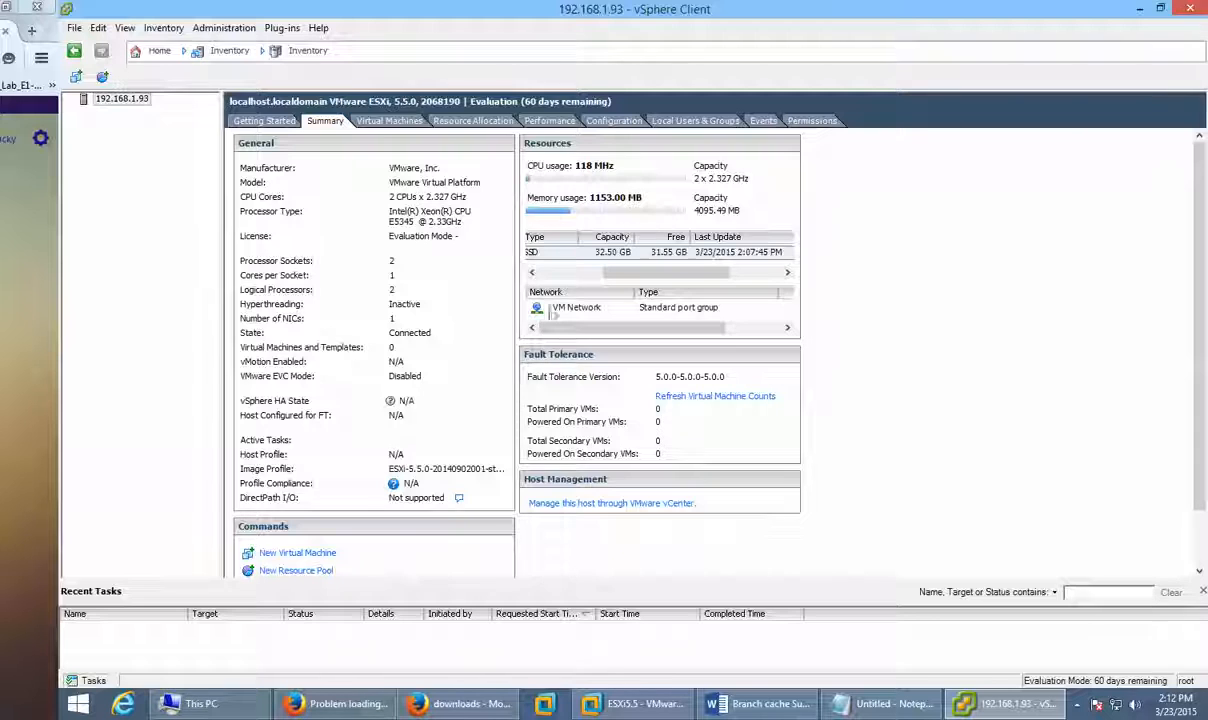
Step: List the host's virtual machines, start New Virtual Machine, then show Resource Allocation (2700 MHz, 1335 MB)
{"action": "left_click", "coordinate": [383, 123]}
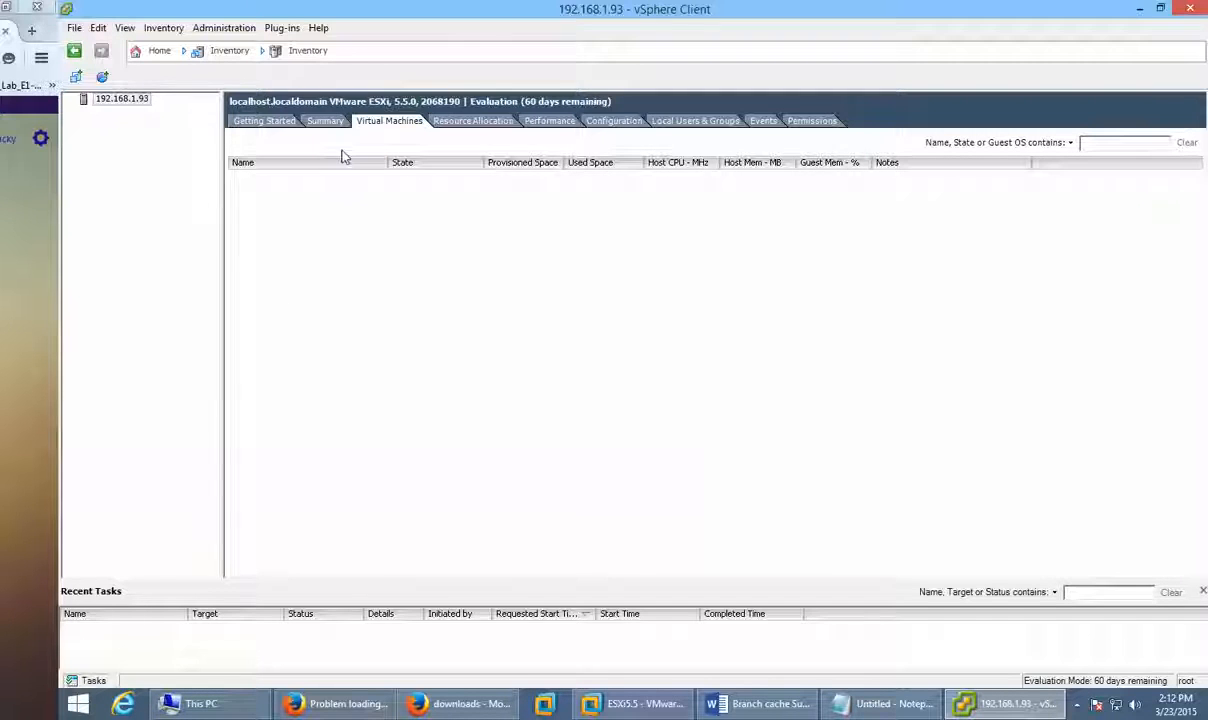
{"action": "left_click", "coordinate": [77, 81]}
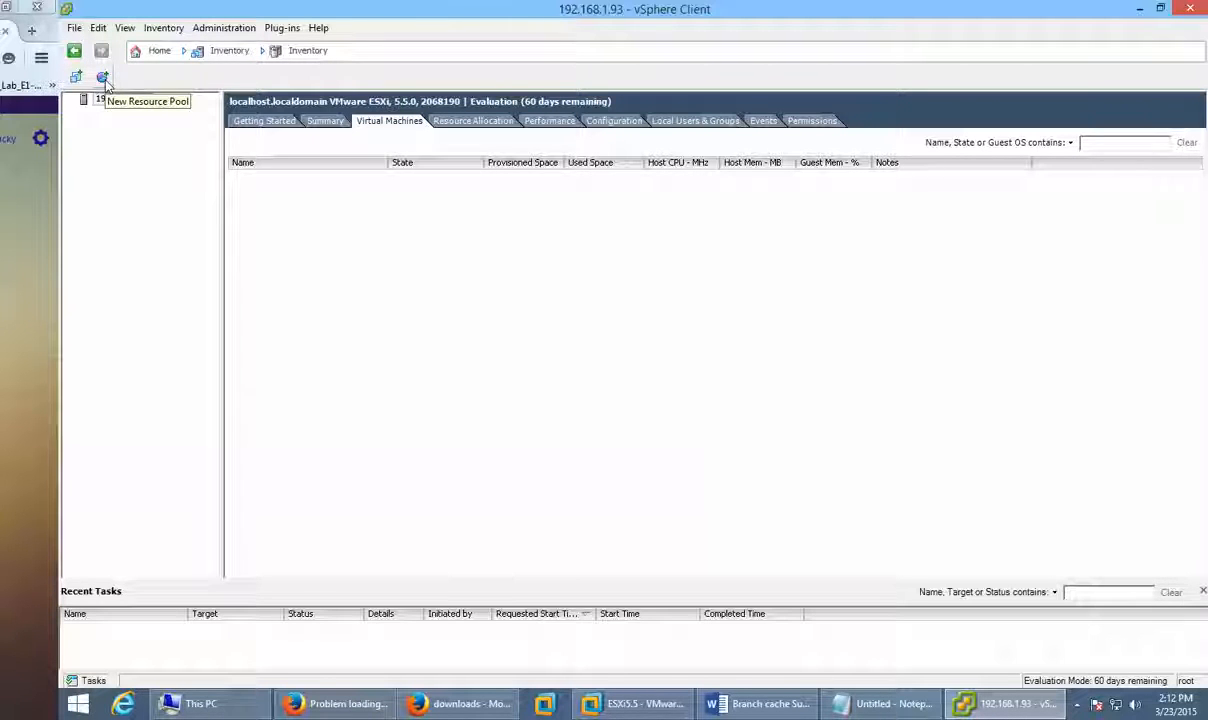
{"action": "left_click", "coordinate": [472, 121]}
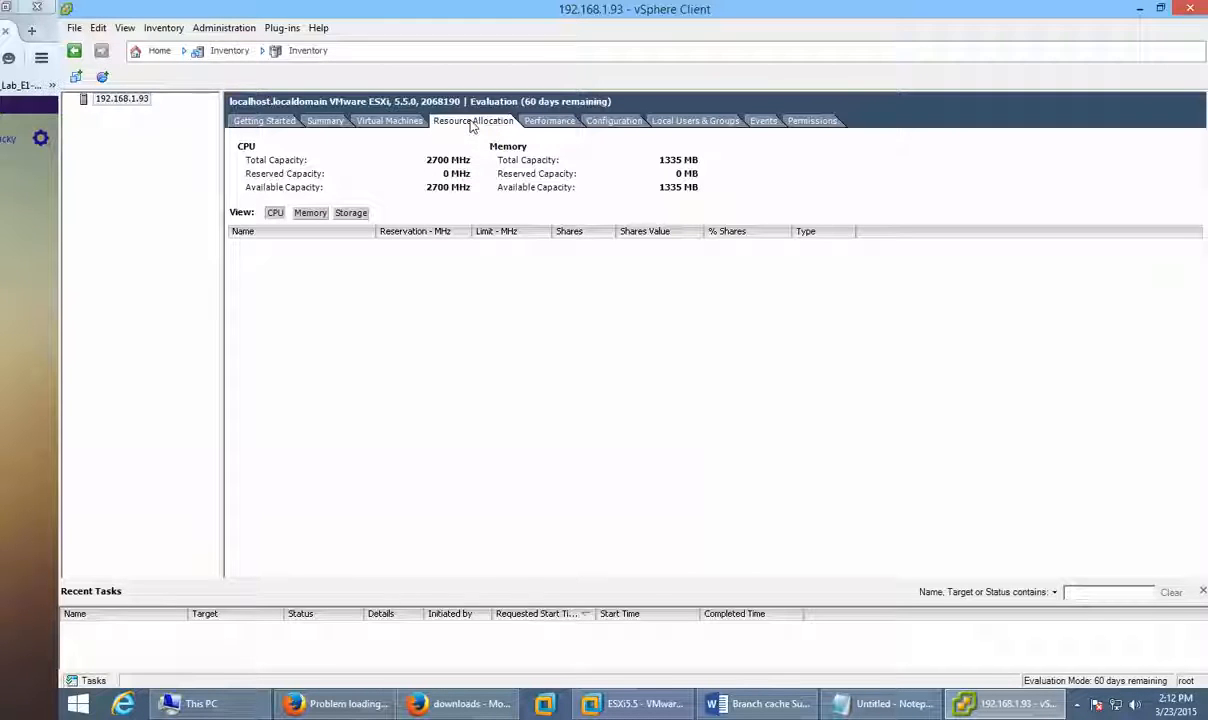
Step: Check the host's real-time CPU chart on Performance, then show hardware Health Status under Configuration
{"action": "left_click", "coordinate": [541, 122]}
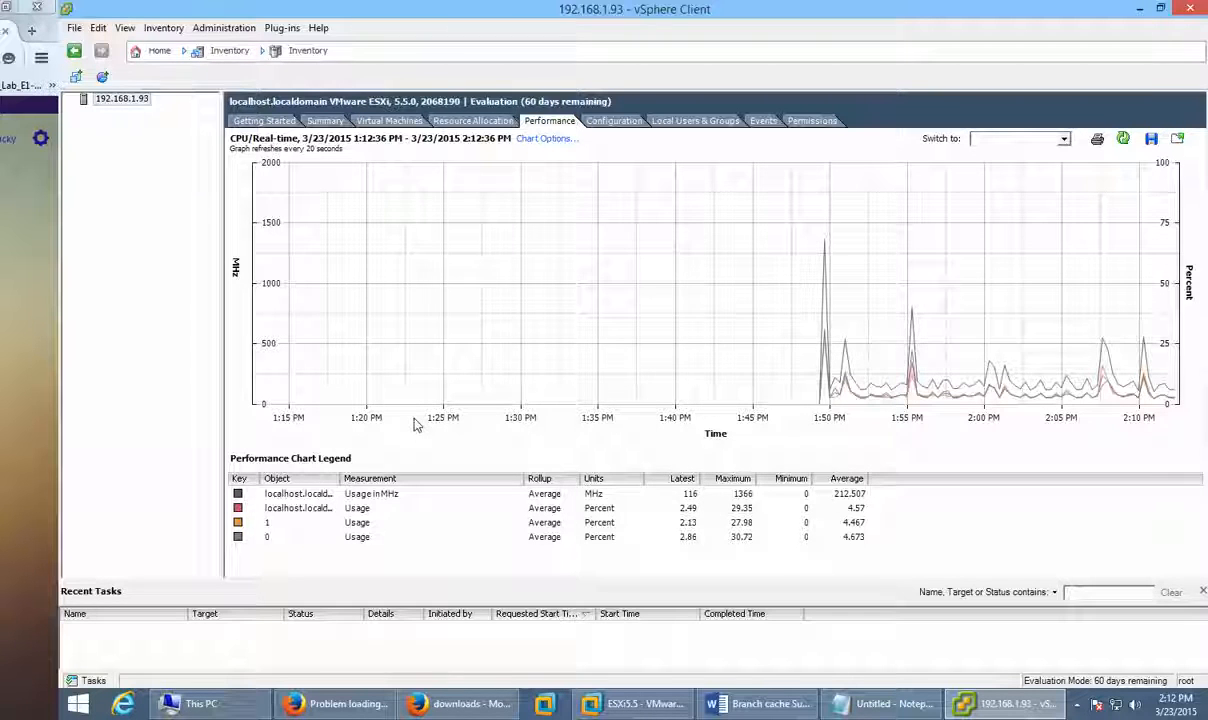
{"action": "mouse_move", "coordinate": [971, 334]}
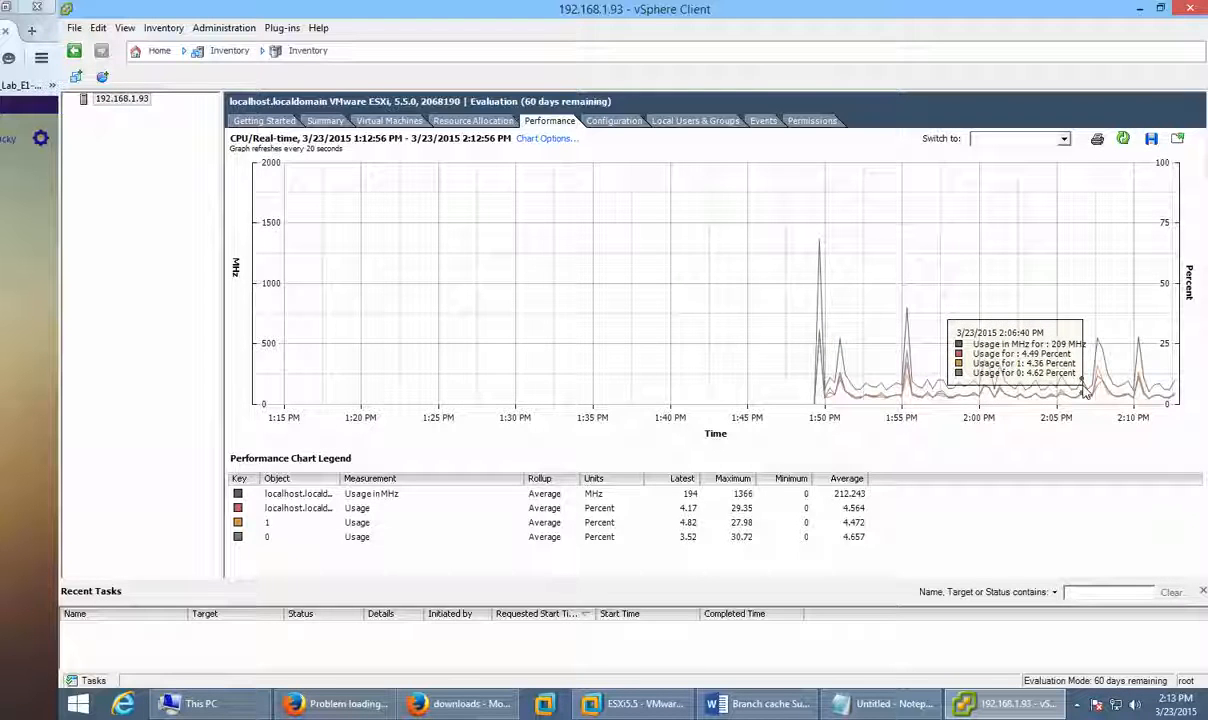
{"action": "left_click", "coordinate": [613, 122]}
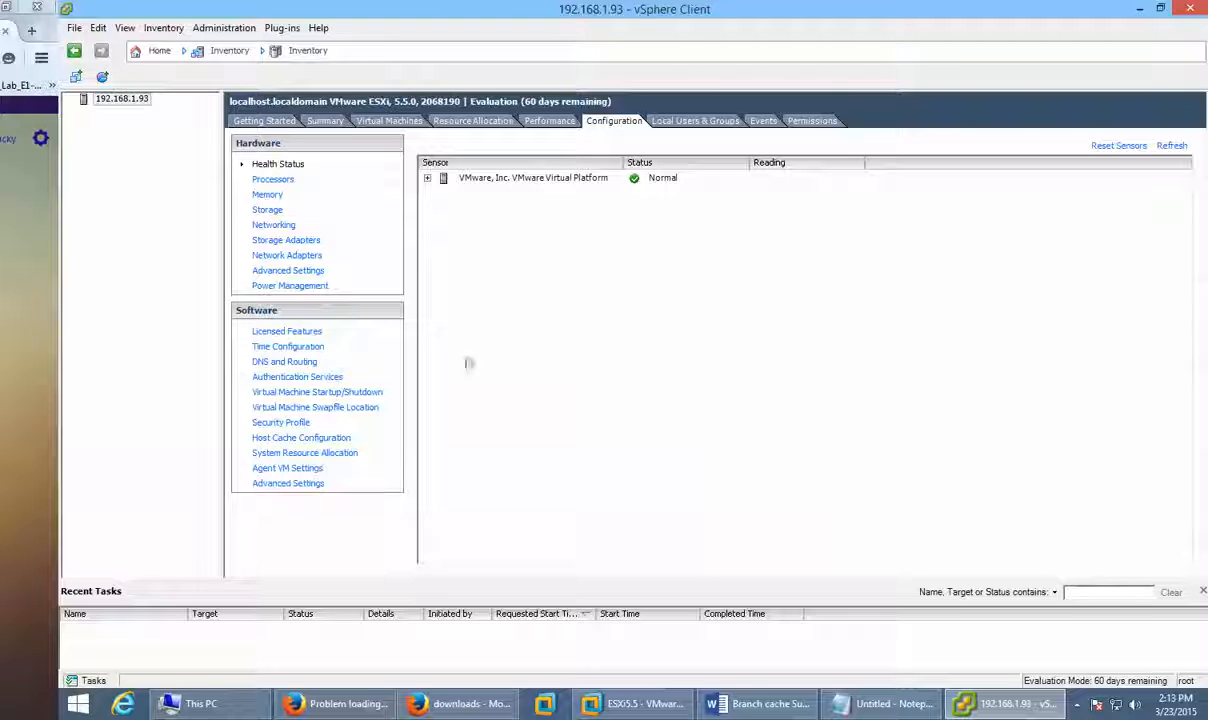
Step: Expand the virtual platform, processor and software component health sensors and scroll through them
{"action": "left_click", "coordinate": [427, 178]}
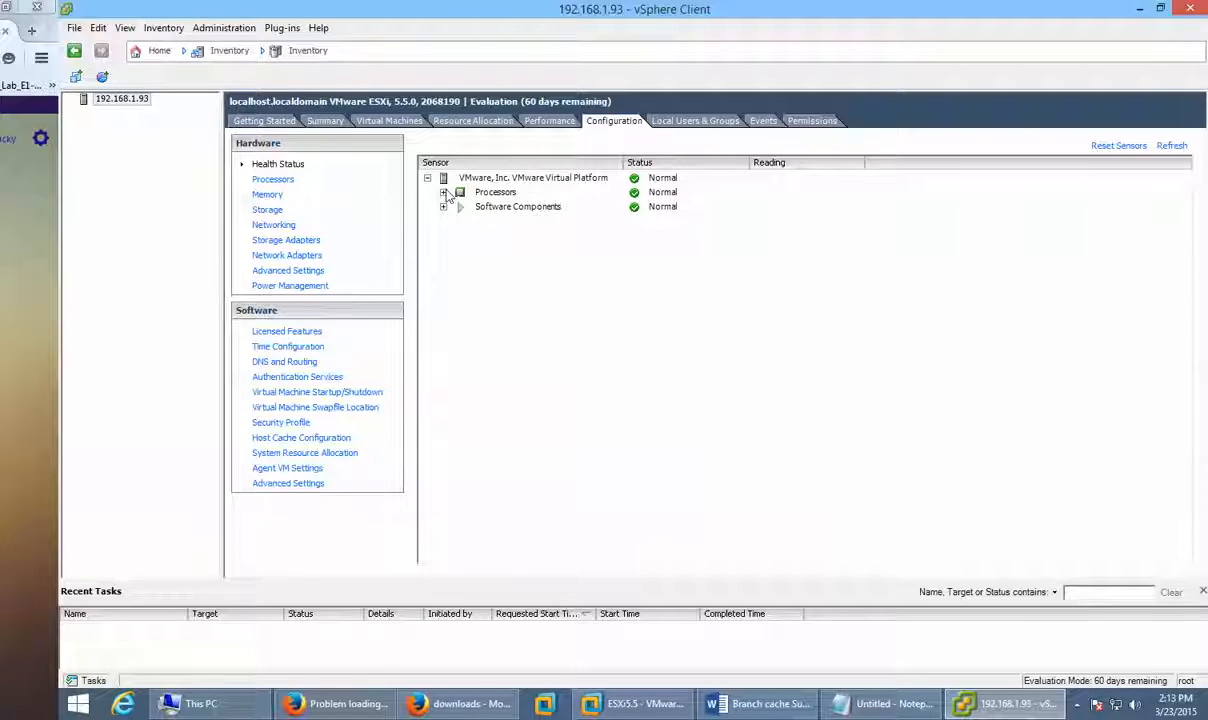
{"action": "left_click", "coordinate": [444, 192]}
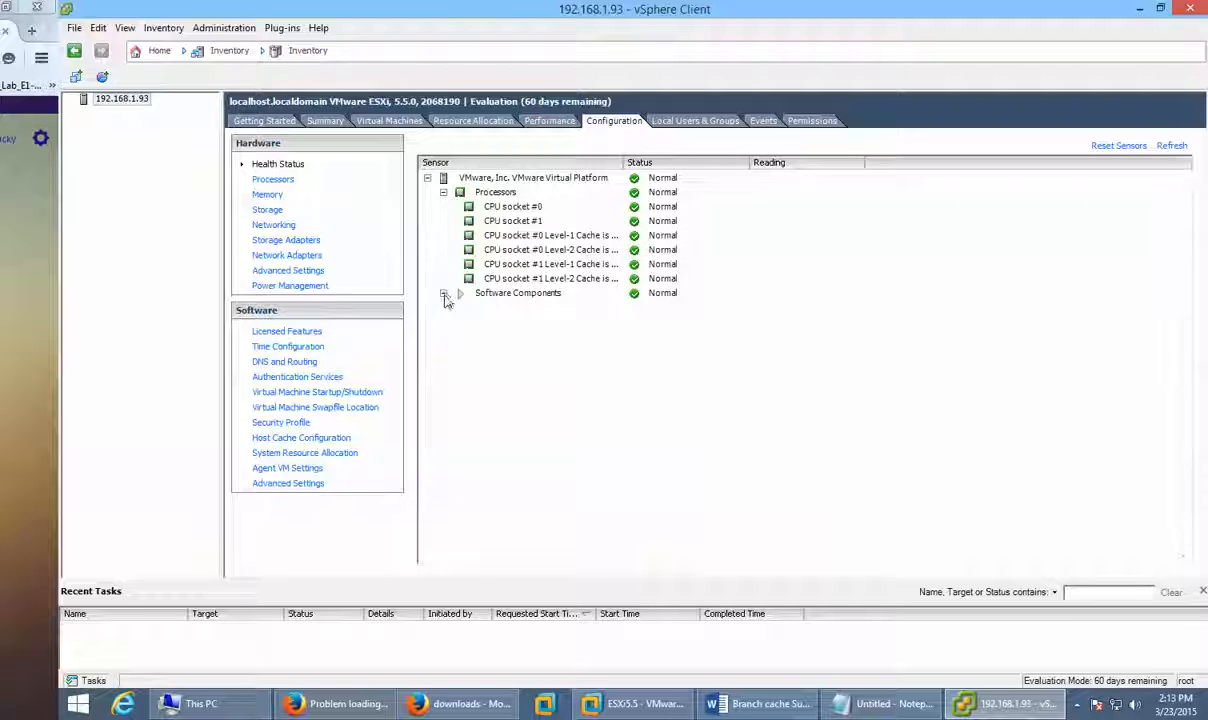
{"action": "left_click", "coordinate": [443, 293]}
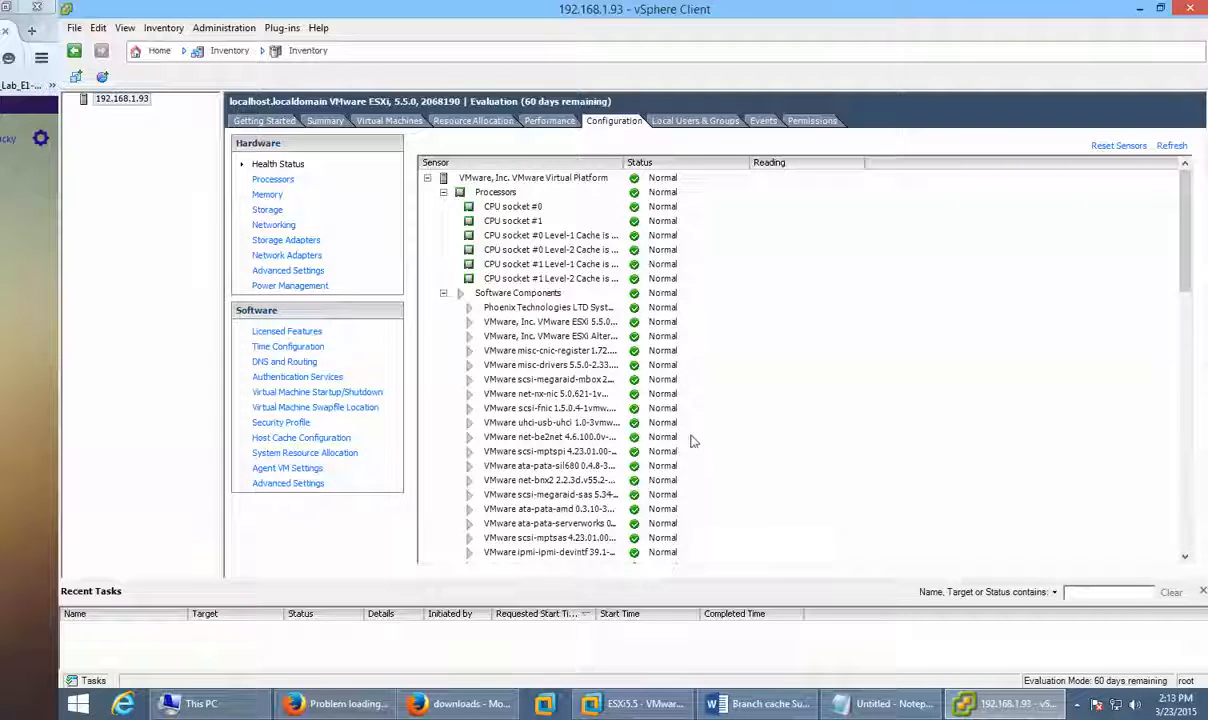
{"action": "scroll", "coordinate": [696, 472], "scroll_direction": "down", "scroll_amount": 4}
{"action": "scroll", "coordinate": [698, 472], "scroll_direction": "down", "scroll_amount": 5}
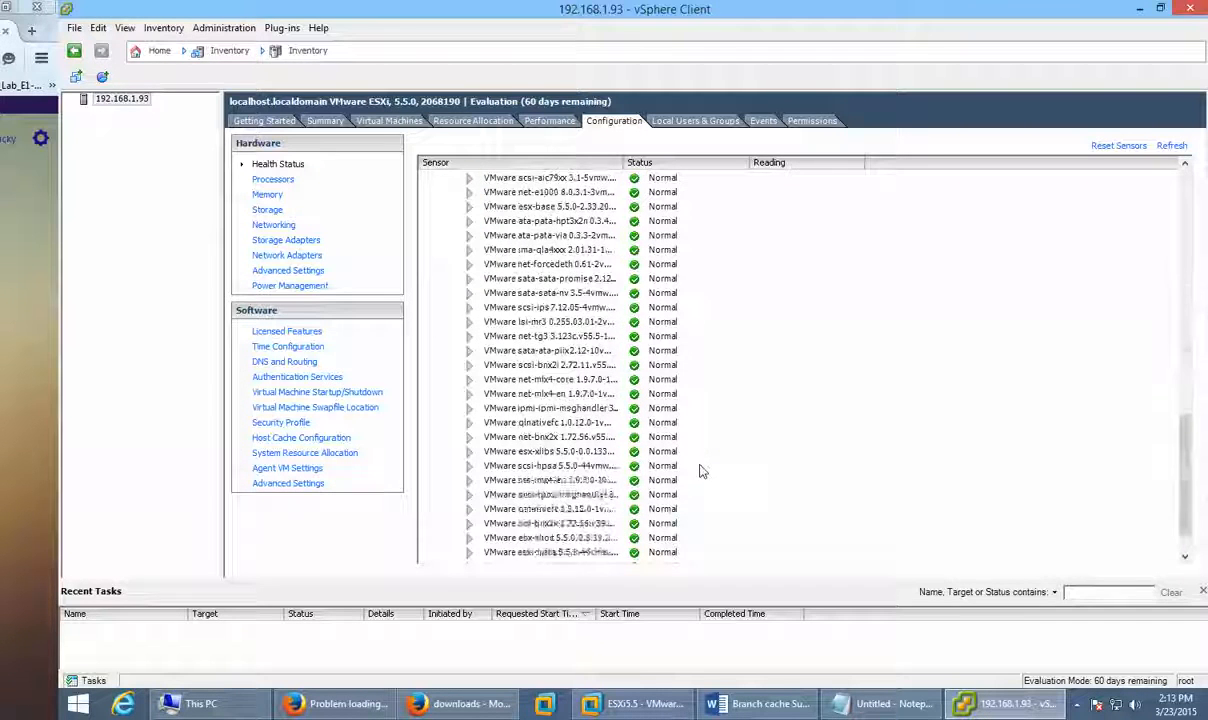
{"action": "scroll", "coordinate": [698, 472], "scroll_direction": "up", "scroll_amount": 6}
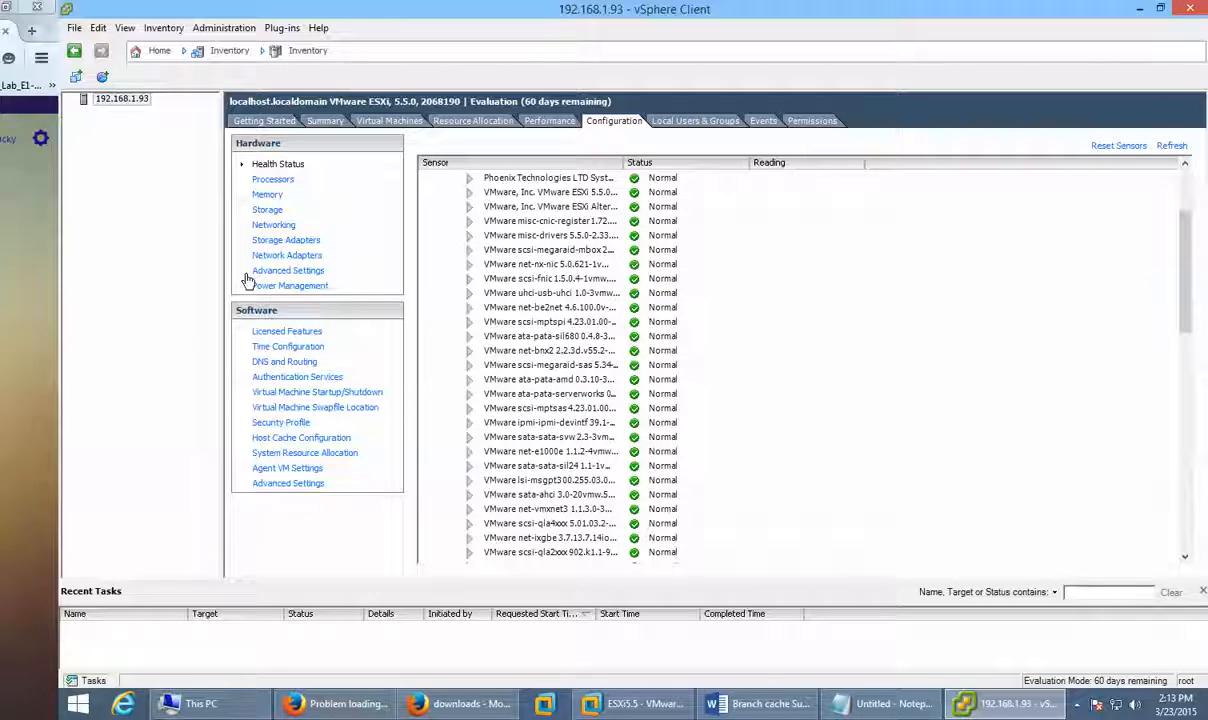
Step: View the host's Network Adapters, Storage Adapters, and the vSwitch0 Networking layout
{"action": "left_click", "coordinate": [283, 258]}
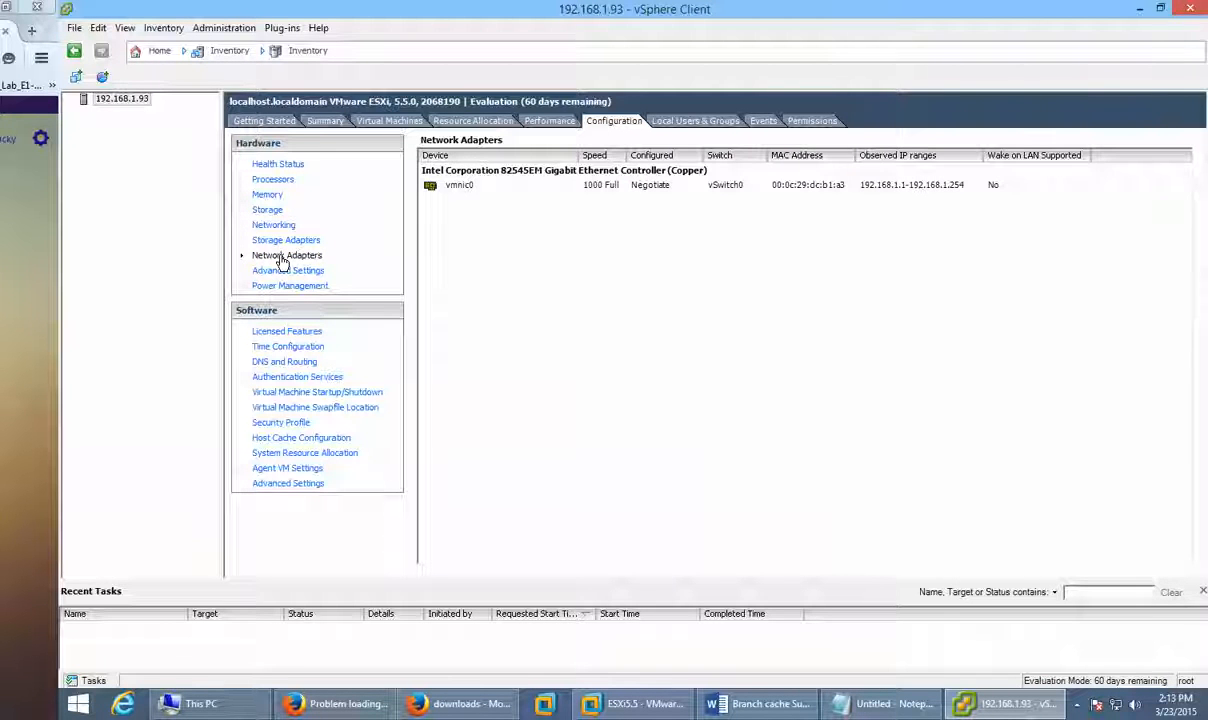
{"action": "left_click", "coordinate": [284, 241]}
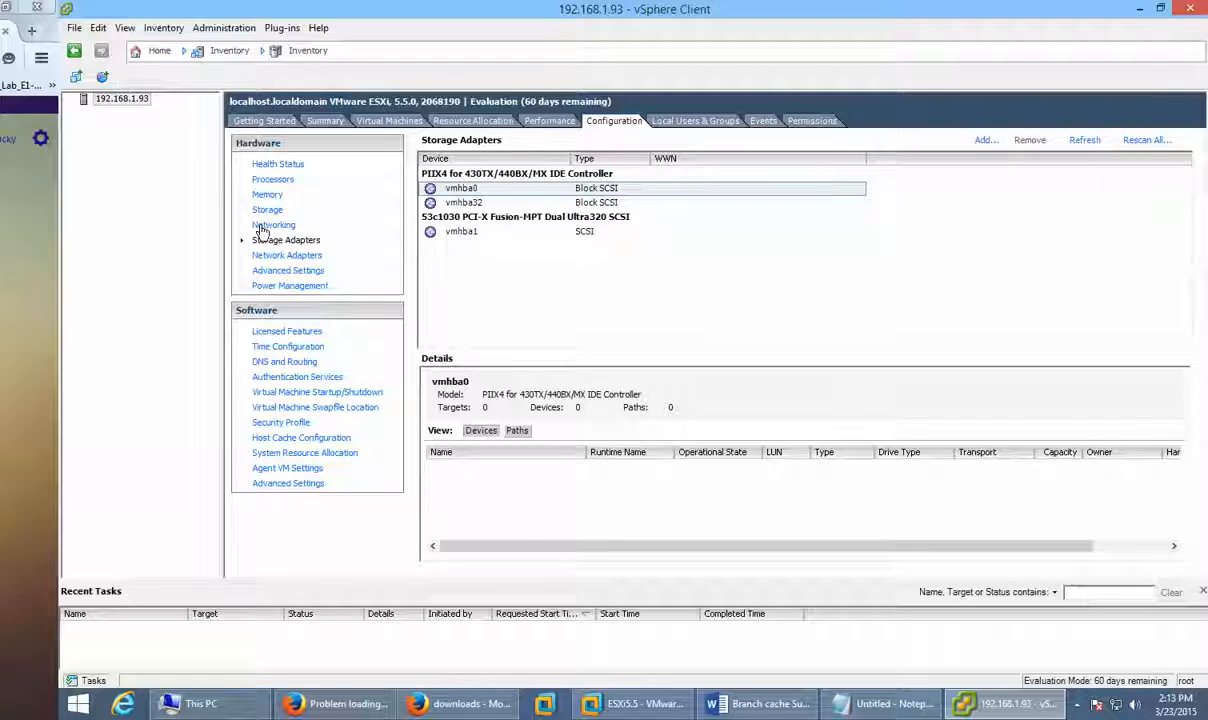
{"action": "left_click", "coordinate": [272, 226]}
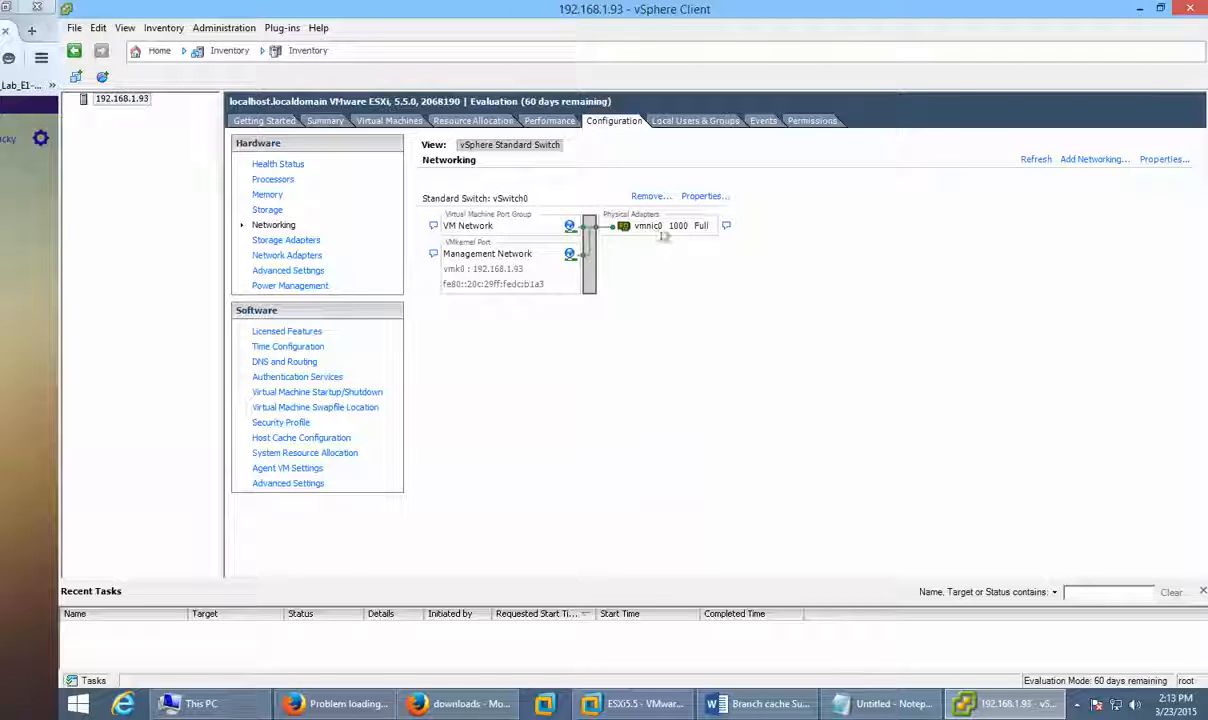
Step: Review vSwitch0's VM Network and Management Network properties, then show the host's Time Configuration
{"action": "left_click", "coordinate": [705, 196]}
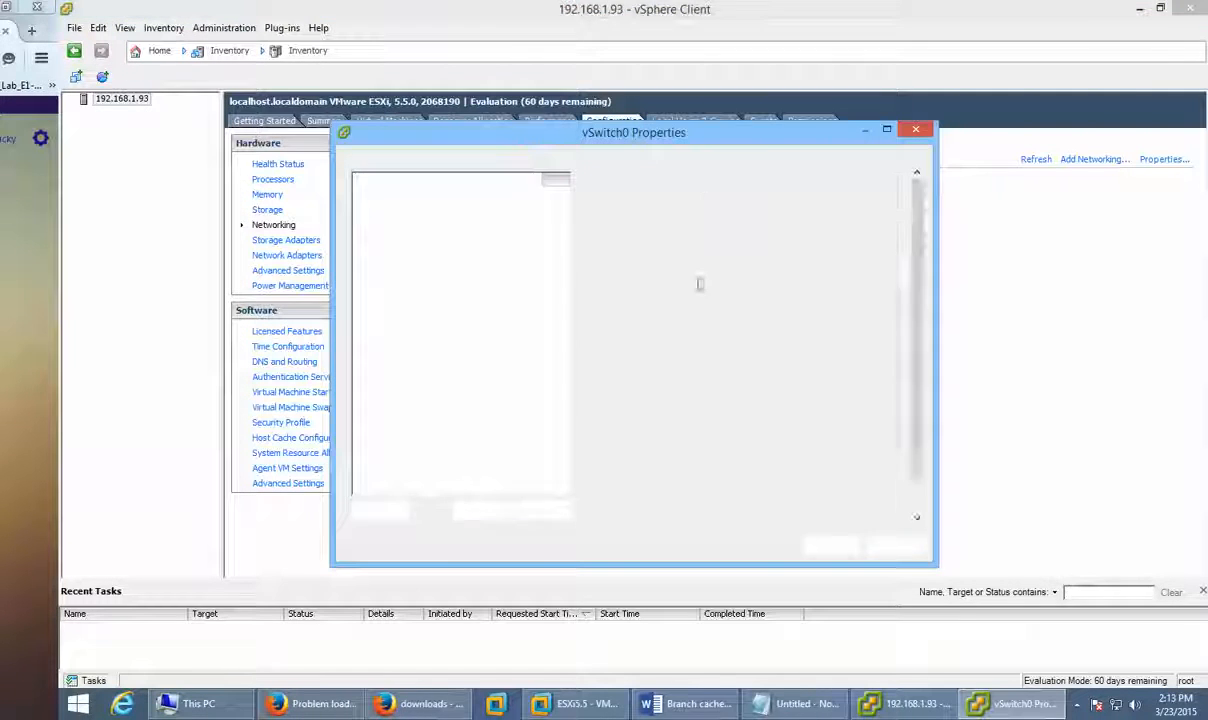
{"action": "left_click", "coordinate": [403, 211]}
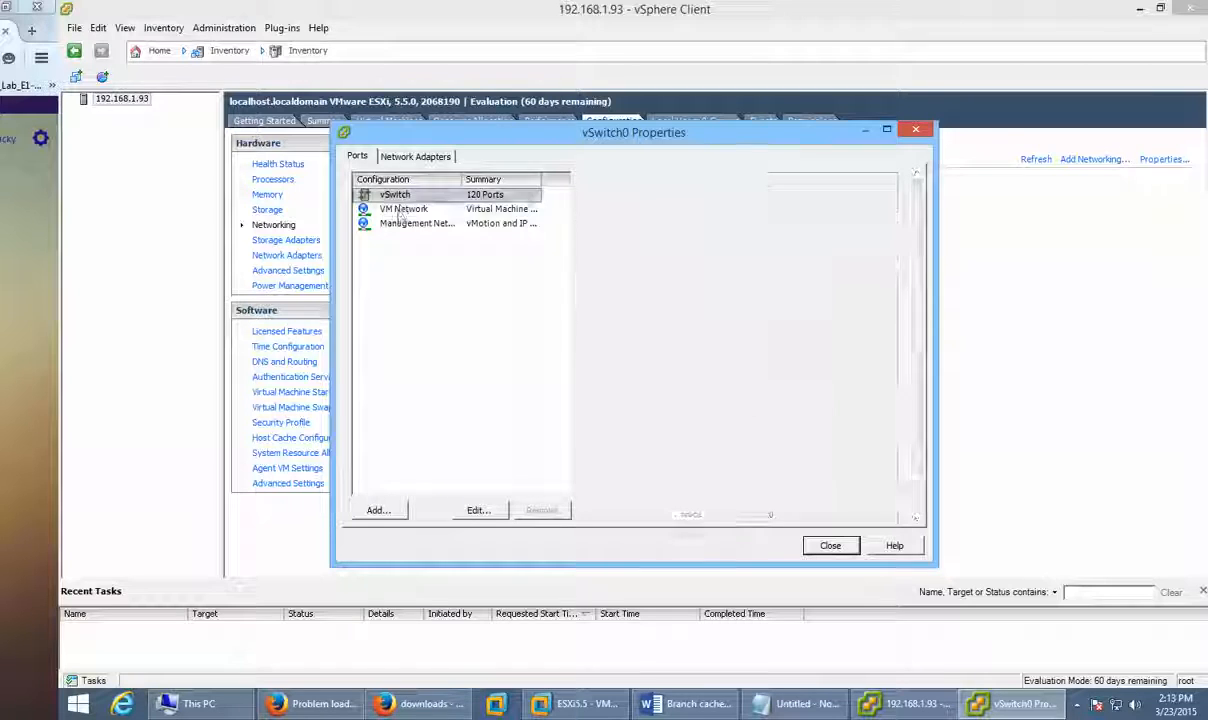
{"action": "left_click", "coordinate": [402, 223]}
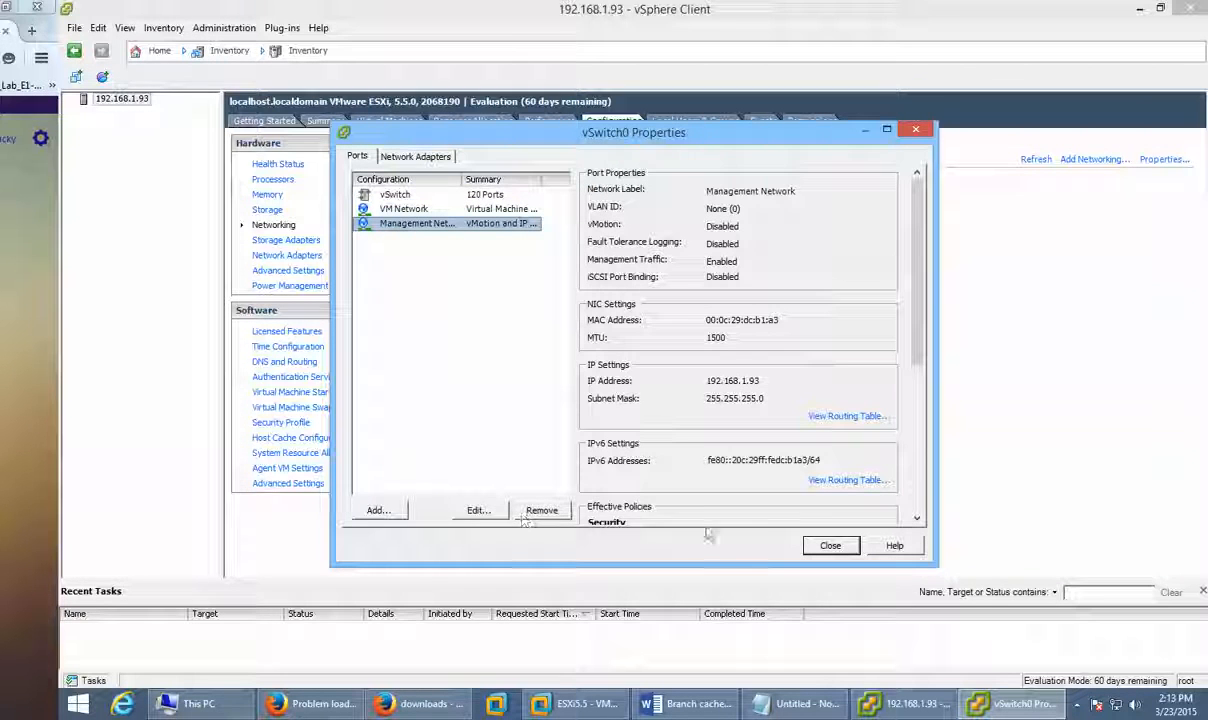
{"action": "left_click", "coordinate": [829, 546]}
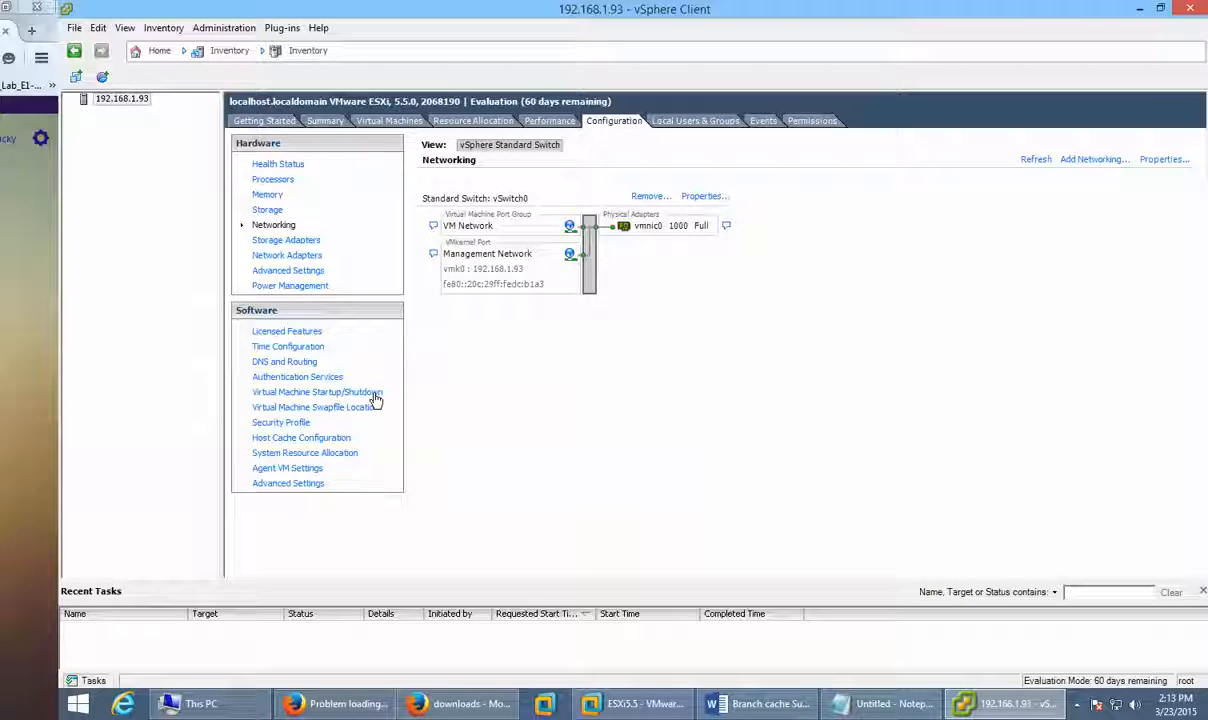
{"action": "left_click", "coordinate": [301, 346]}
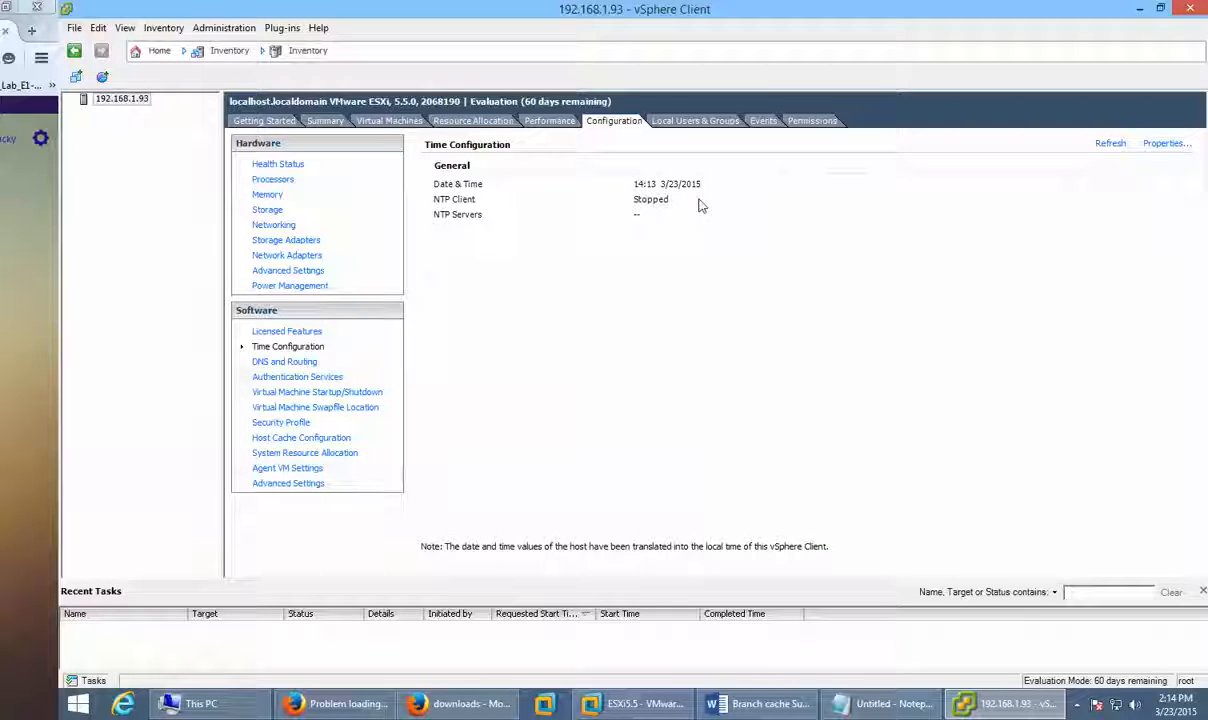
Step: Go through the Time Configuration and NTP Daemon Options dialogs, cancelling each without adding an NTP server
{"action": "left_click", "coordinate": [1161, 146]}
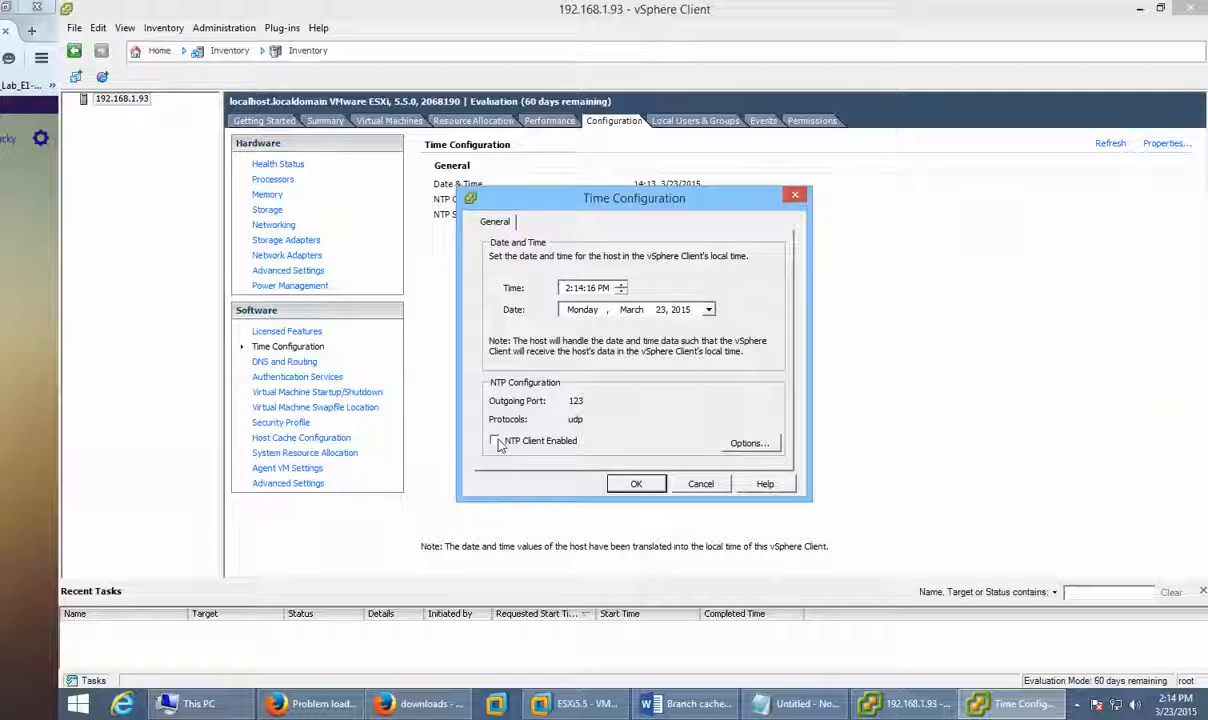
{"action": "left_click", "coordinate": [752, 443]}
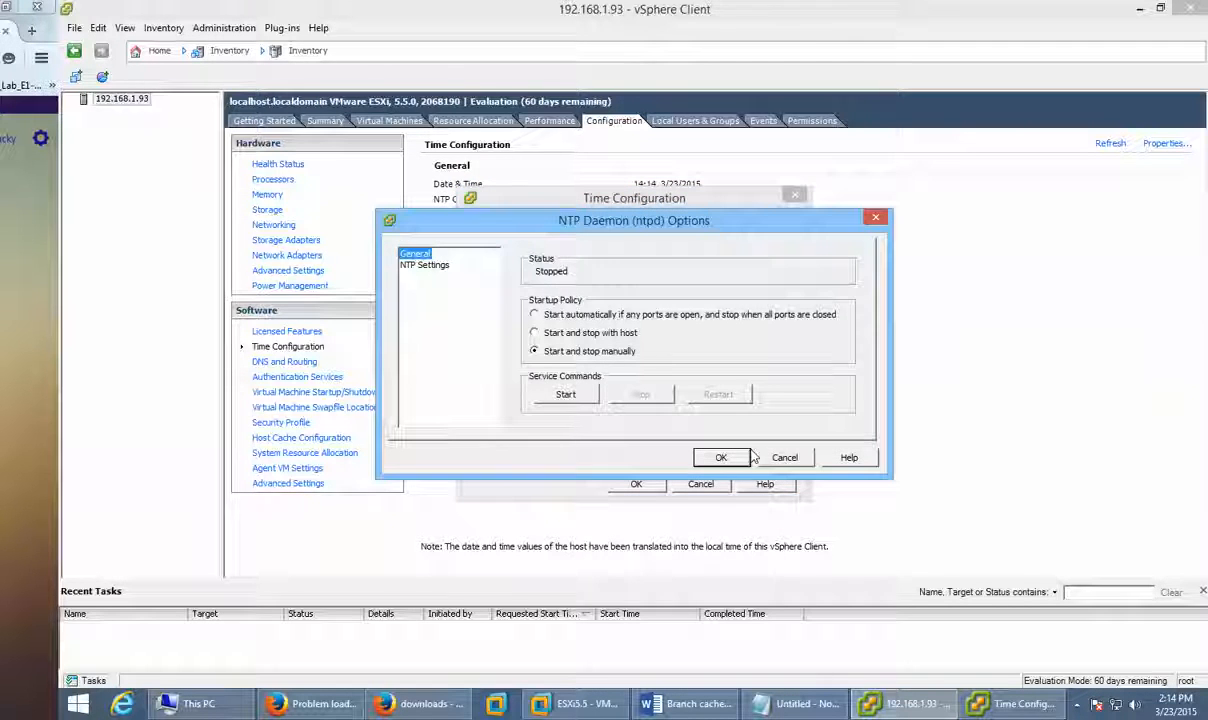
{"action": "left_click", "coordinate": [425, 265]}
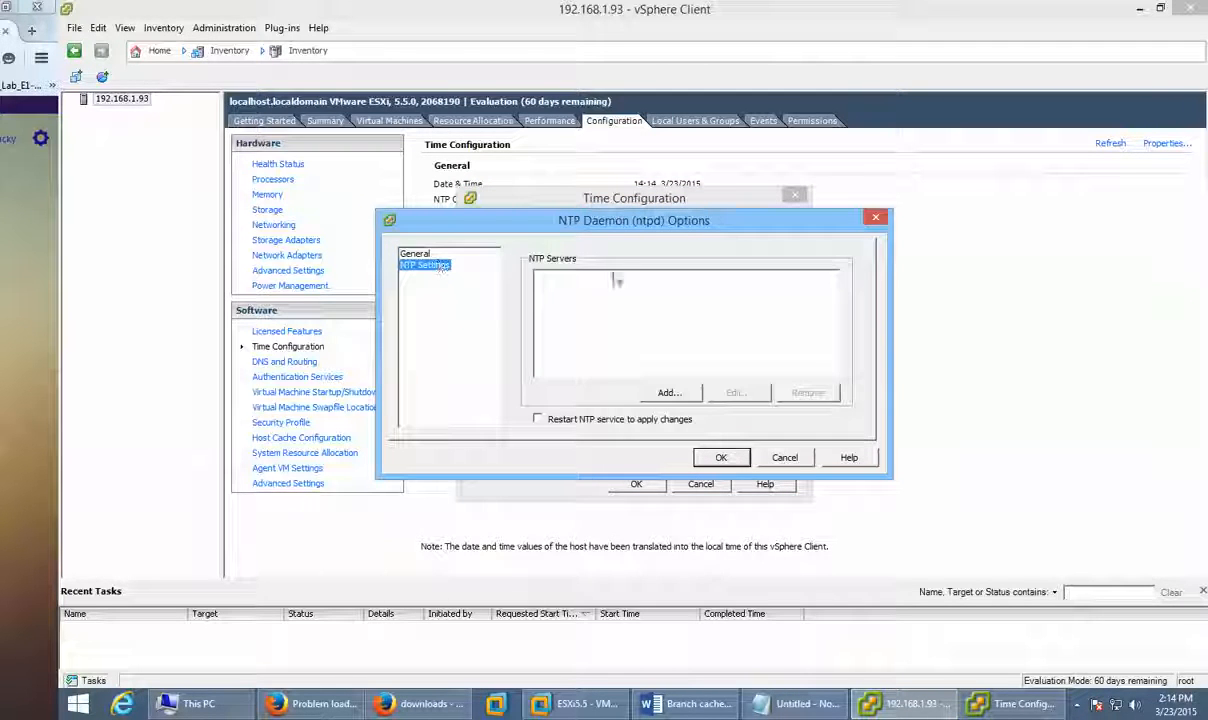
{"action": "left_click", "coordinate": [662, 392]}
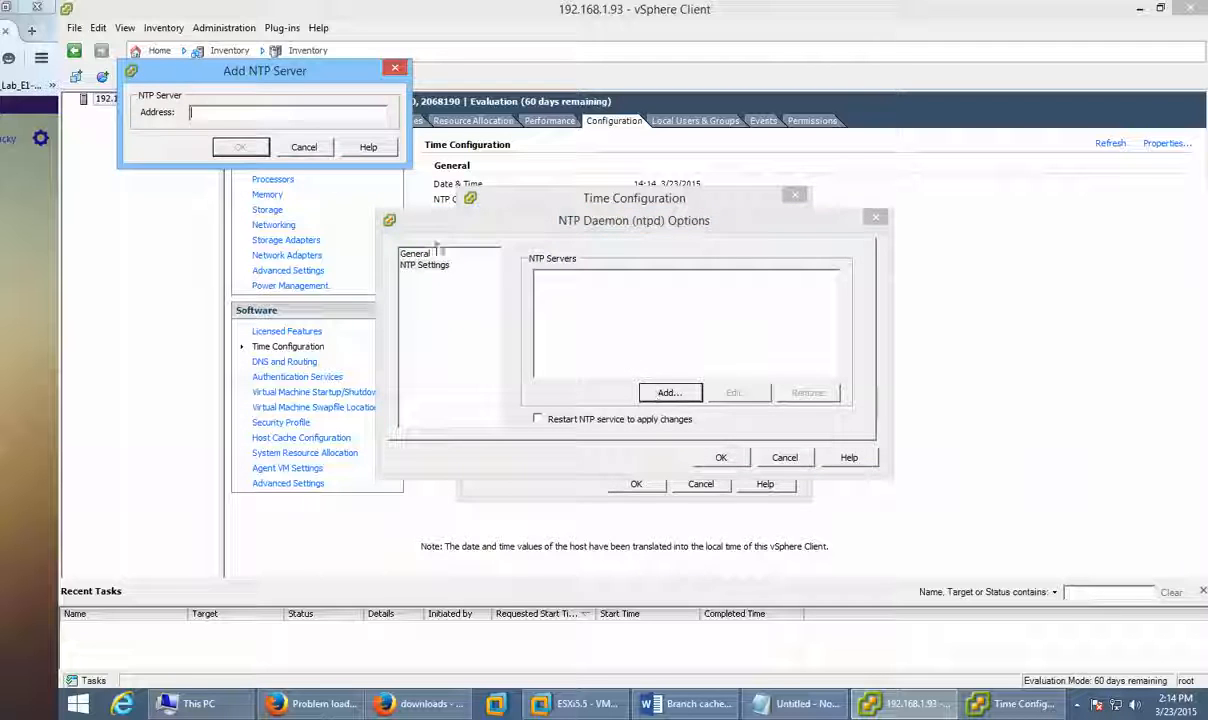
{"action": "left_click", "coordinate": [304, 147]}
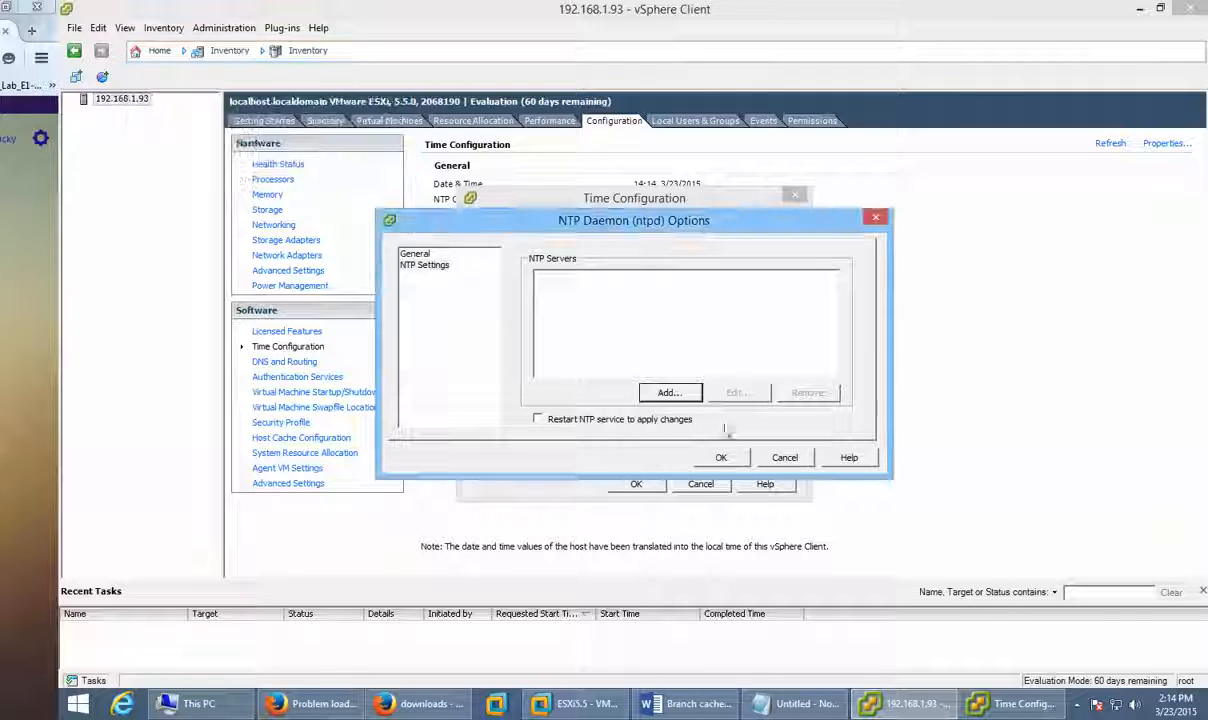
{"action": "left_click", "coordinate": [784, 457]}
{"action": "left_click", "coordinate": [690, 484]}
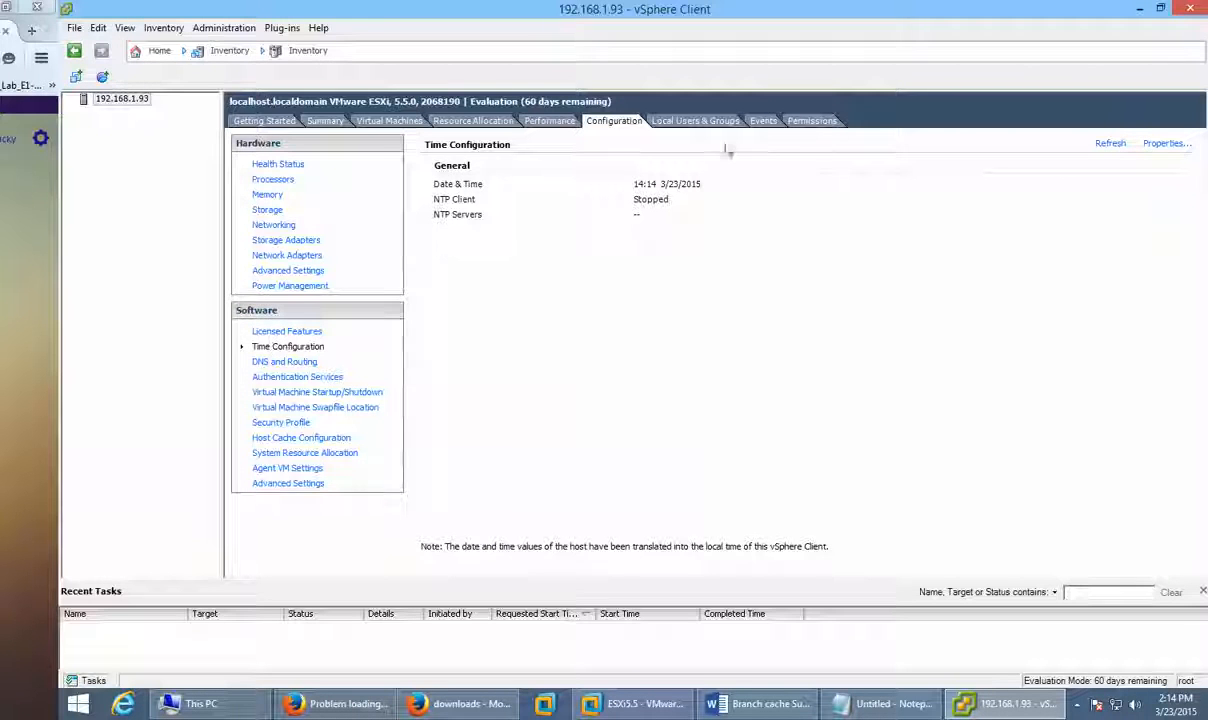
{"action": "left_click", "coordinate": [685, 121]}
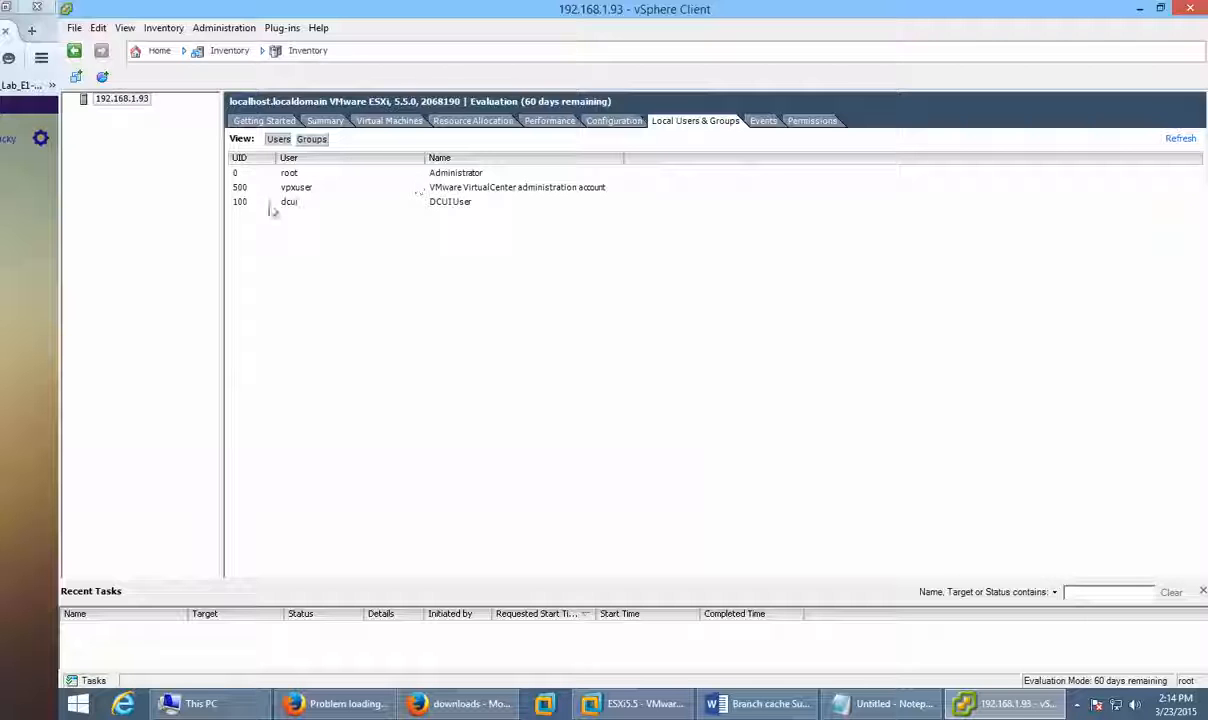
{"action": "left_click", "coordinate": [763, 123]}
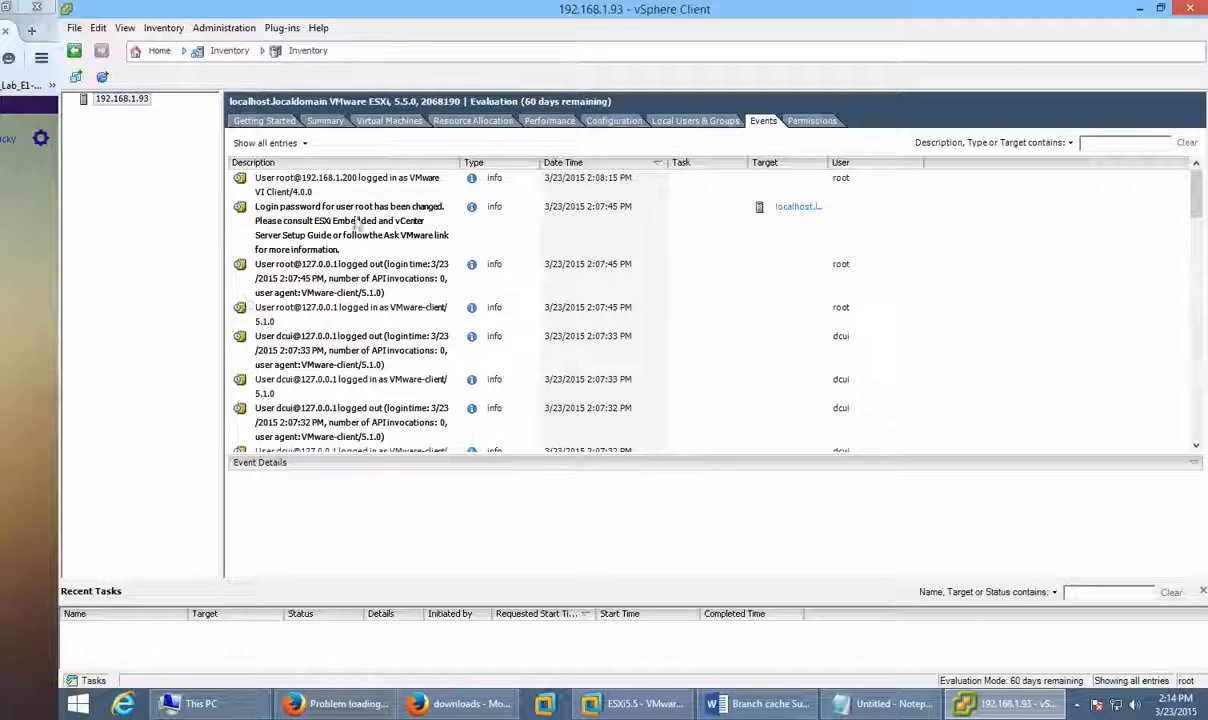
{"action": "left_click", "coordinate": [806, 124]}
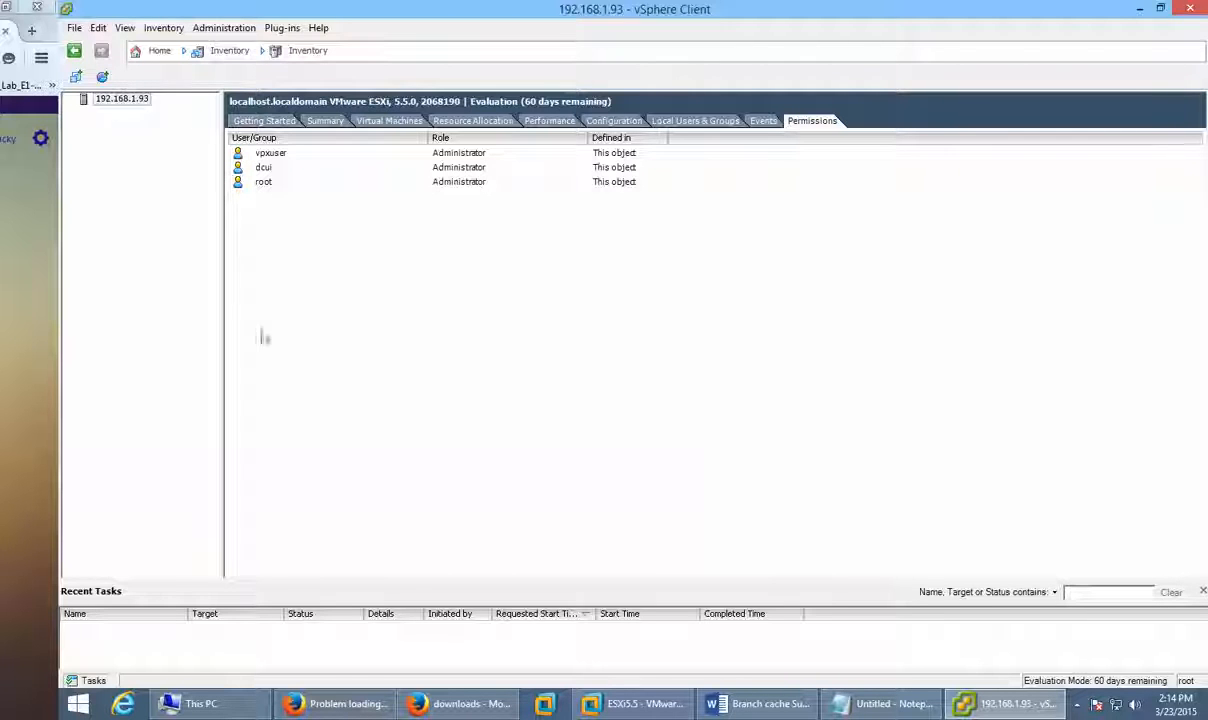
{"action": "left_click", "coordinate": [709, 122]}
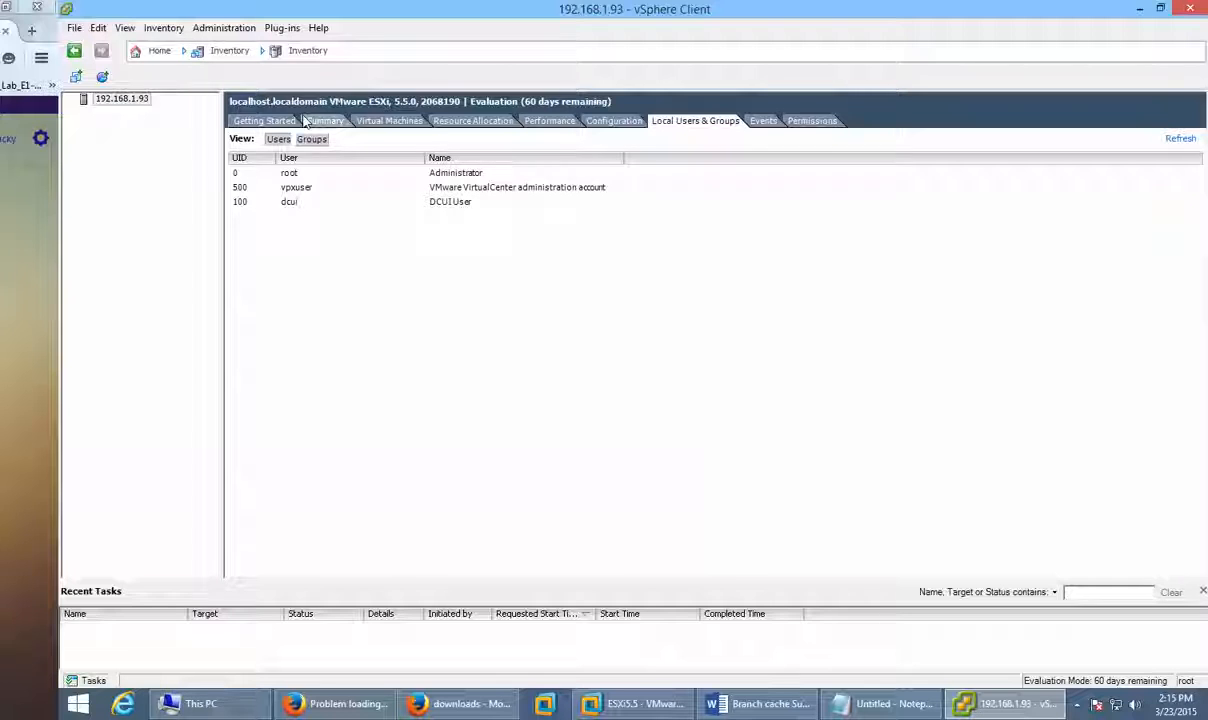
{"action": "left_click", "coordinate": [238, 120]}
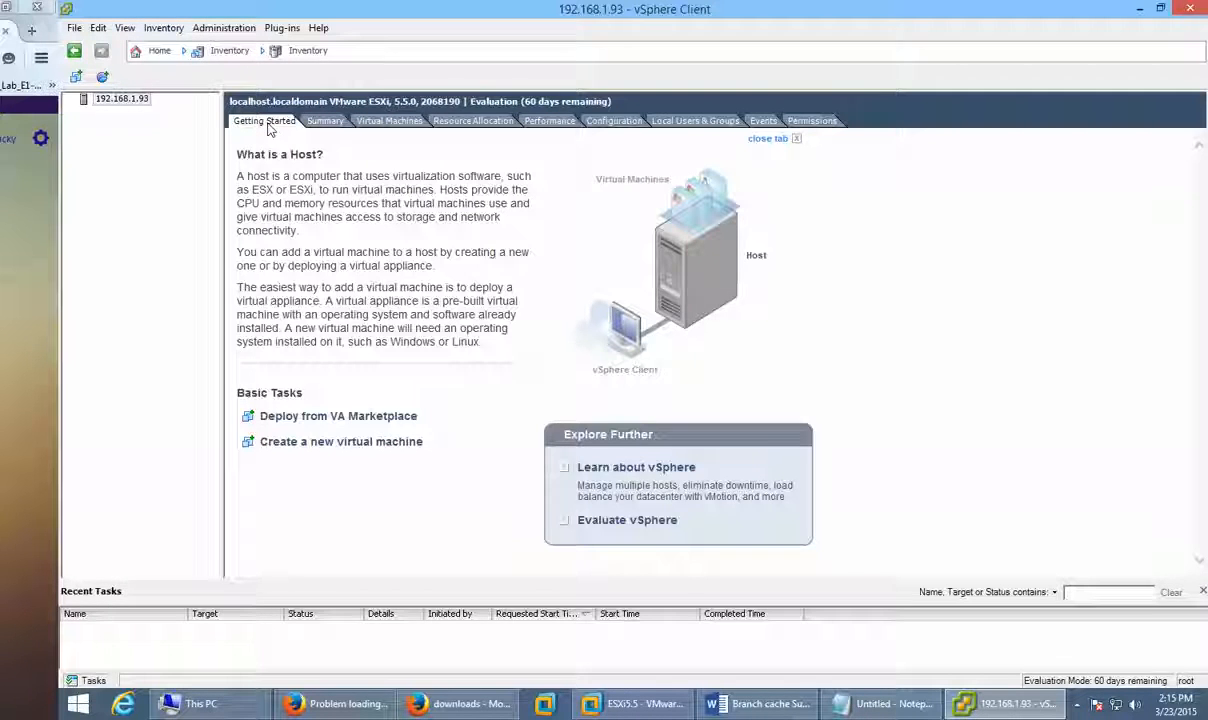
{"action": "left_click", "coordinate": [327, 121]}
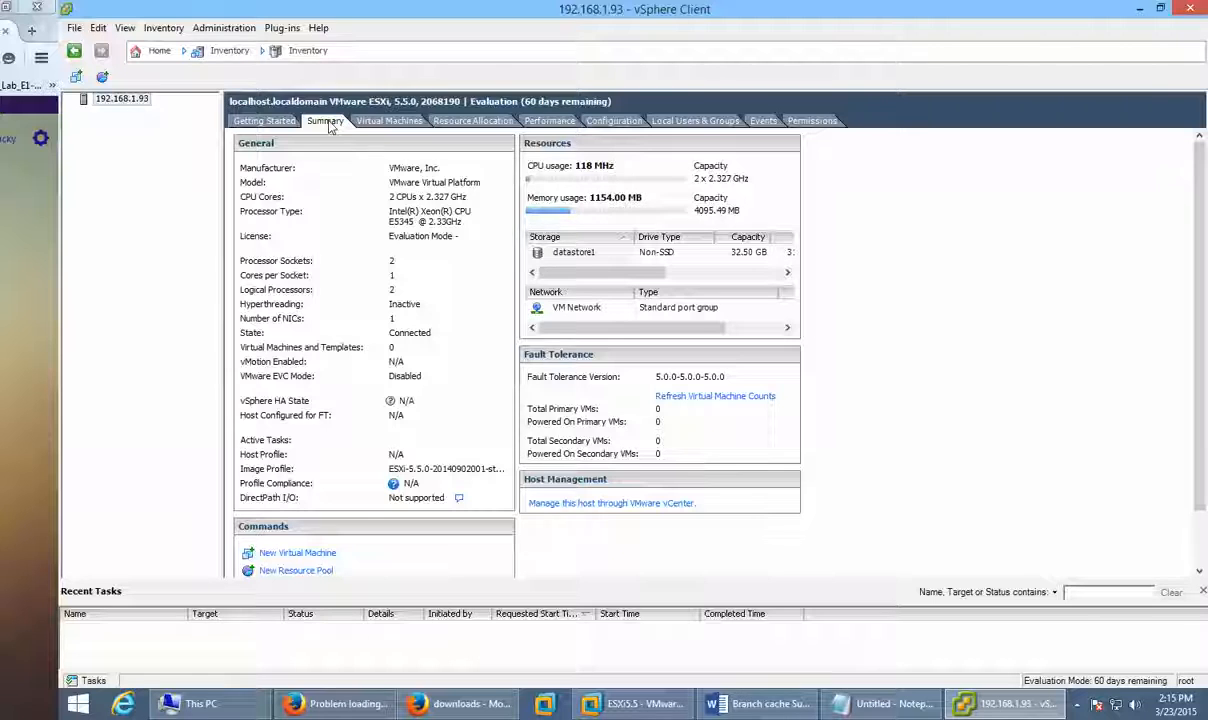
{"action": "left_click", "coordinate": [372, 122]}
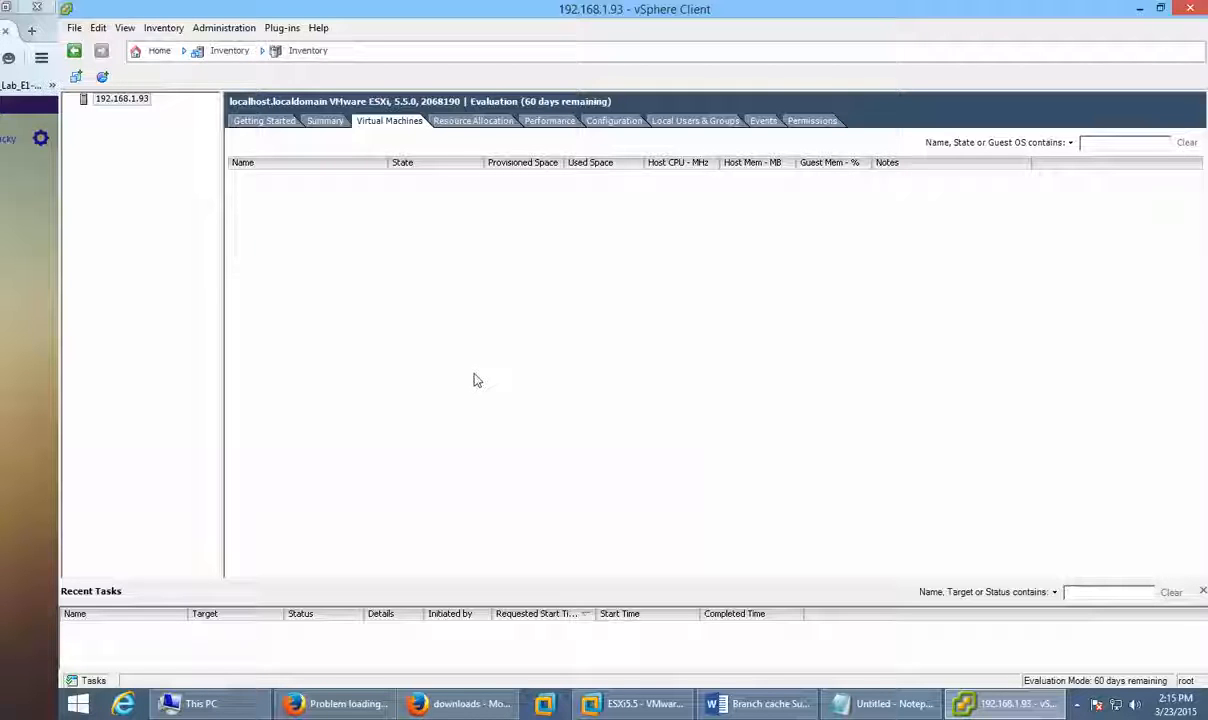
{"action": "left_click", "coordinate": [610, 124]}
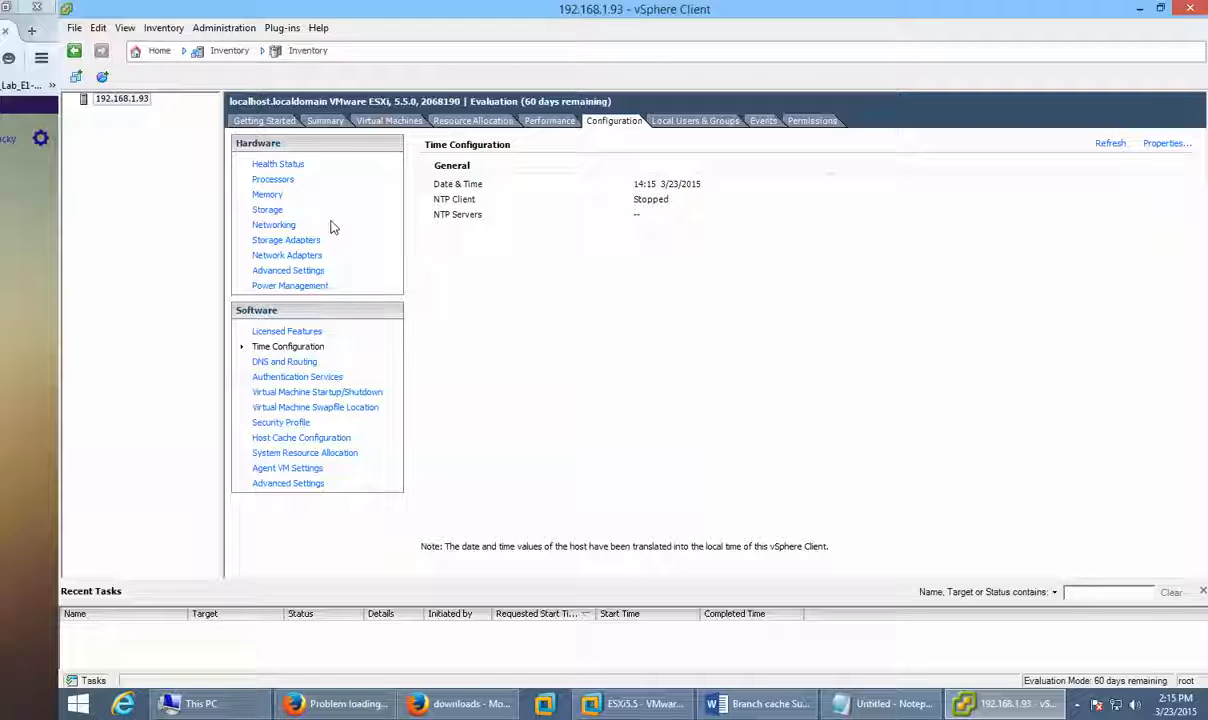
Step: Show datastore1's details and try the Disk/LUN storage type in the Add Storage wizard
{"action": "left_click", "coordinate": [268, 209]}
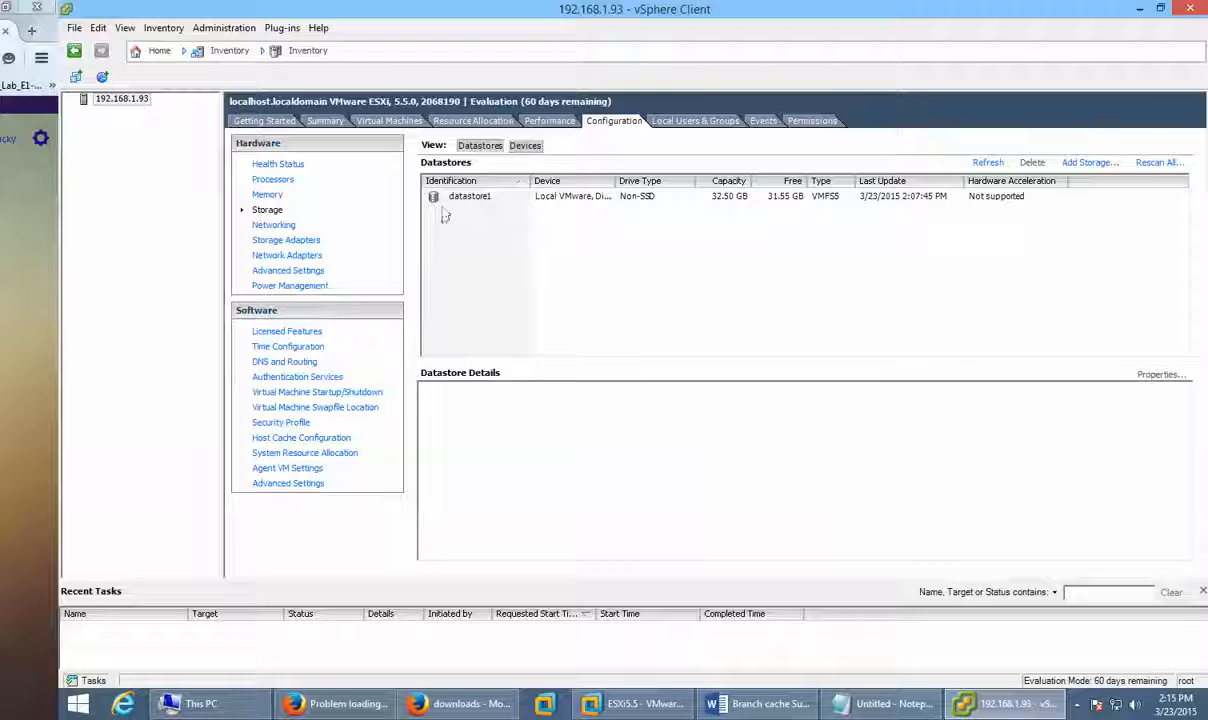
{"action": "left_click", "coordinate": [462, 198]}
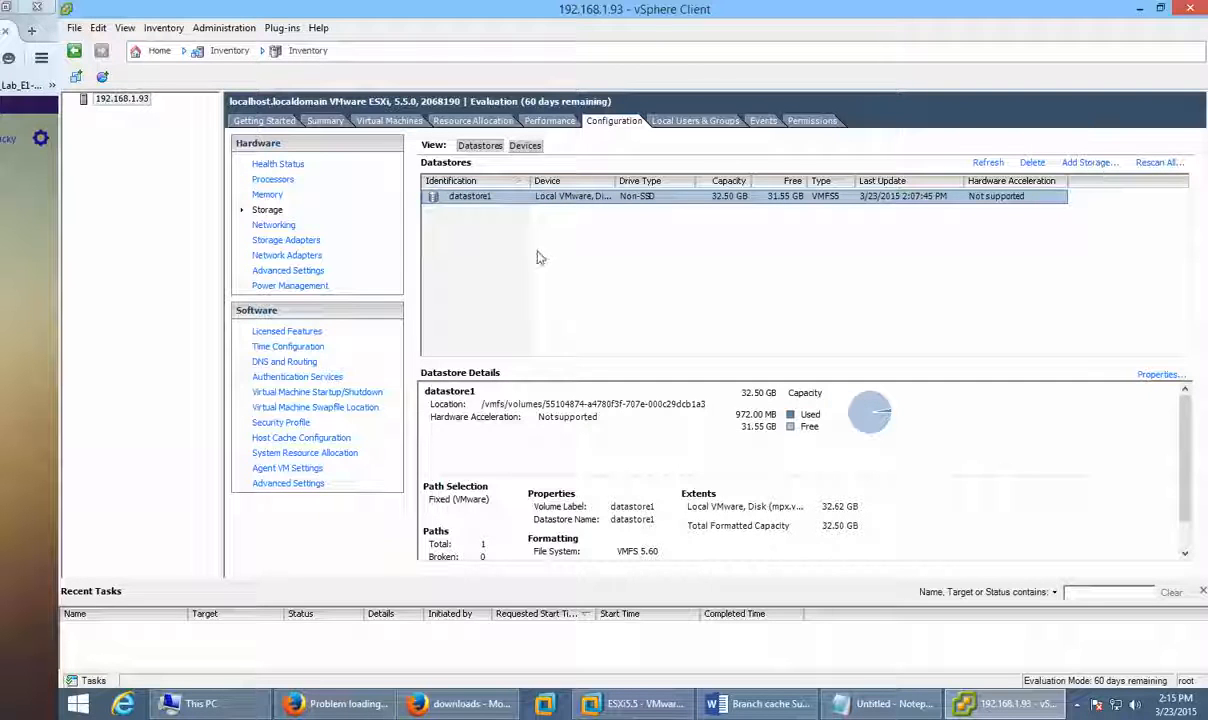
{"action": "left_click", "coordinate": [1086, 162]}
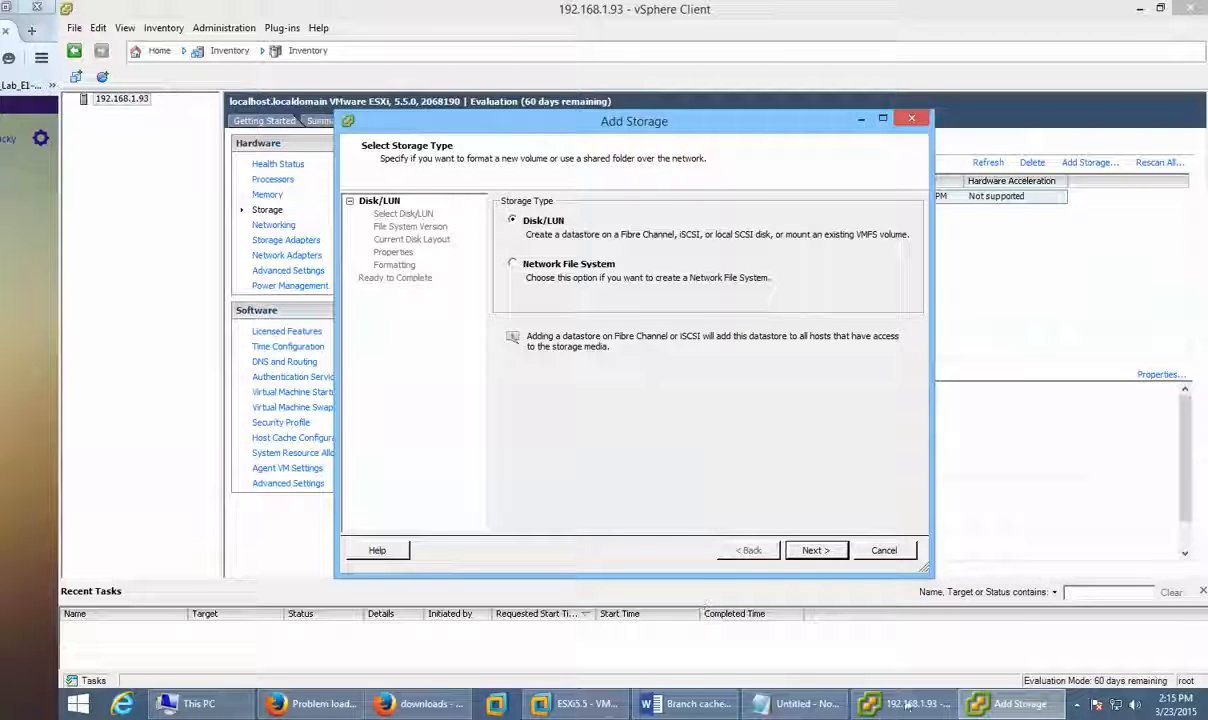
{"action": "left_click", "coordinate": [513, 264]}
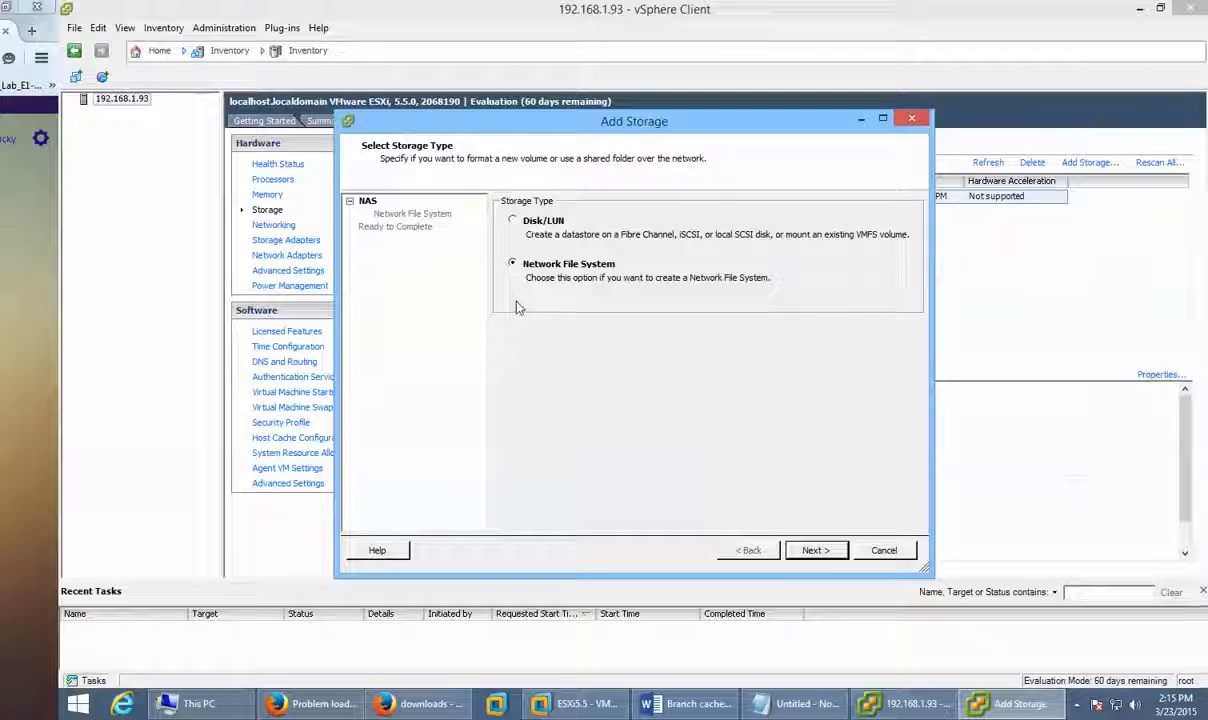
{"action": "left_click", "coordinate": [512, 221]}
{"action": "left_click", "coordinate": [808, 553]}
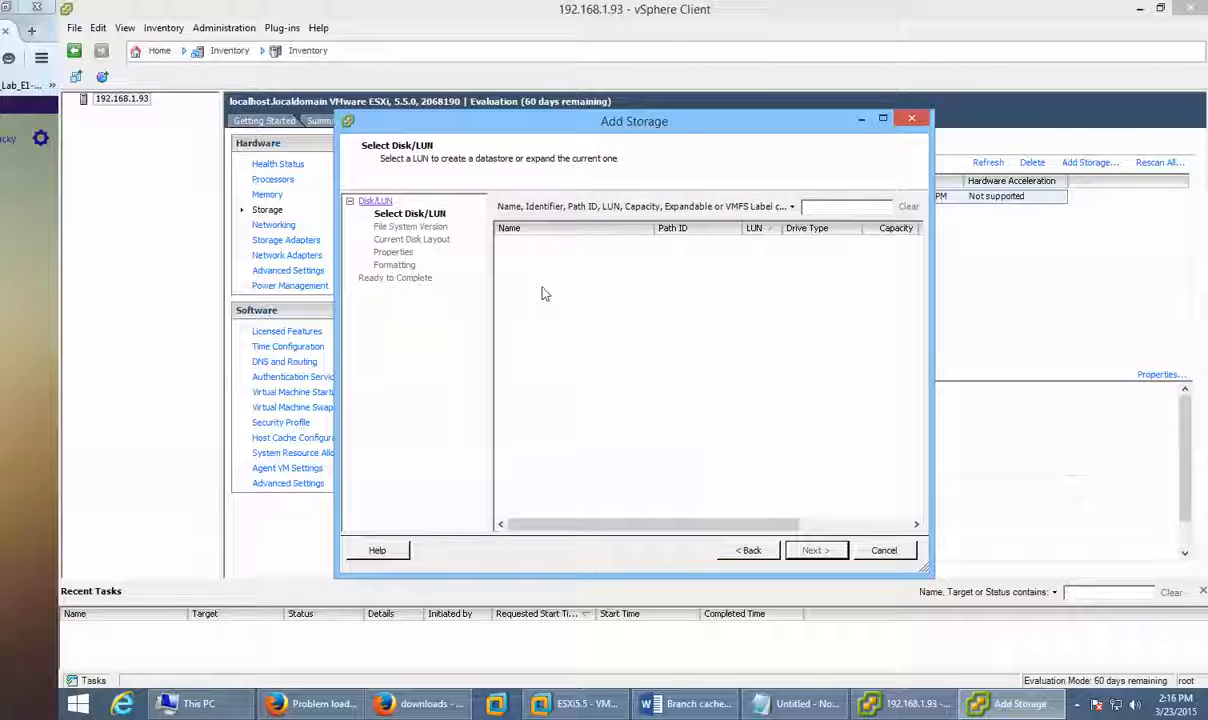
Step: Look at the Network File System storage page, then cancel Add Storage without adding anything
{"action": "left_click", "coordinate": [792, 208]}
{"action": "left_click", "coordinate": [886, 206]}
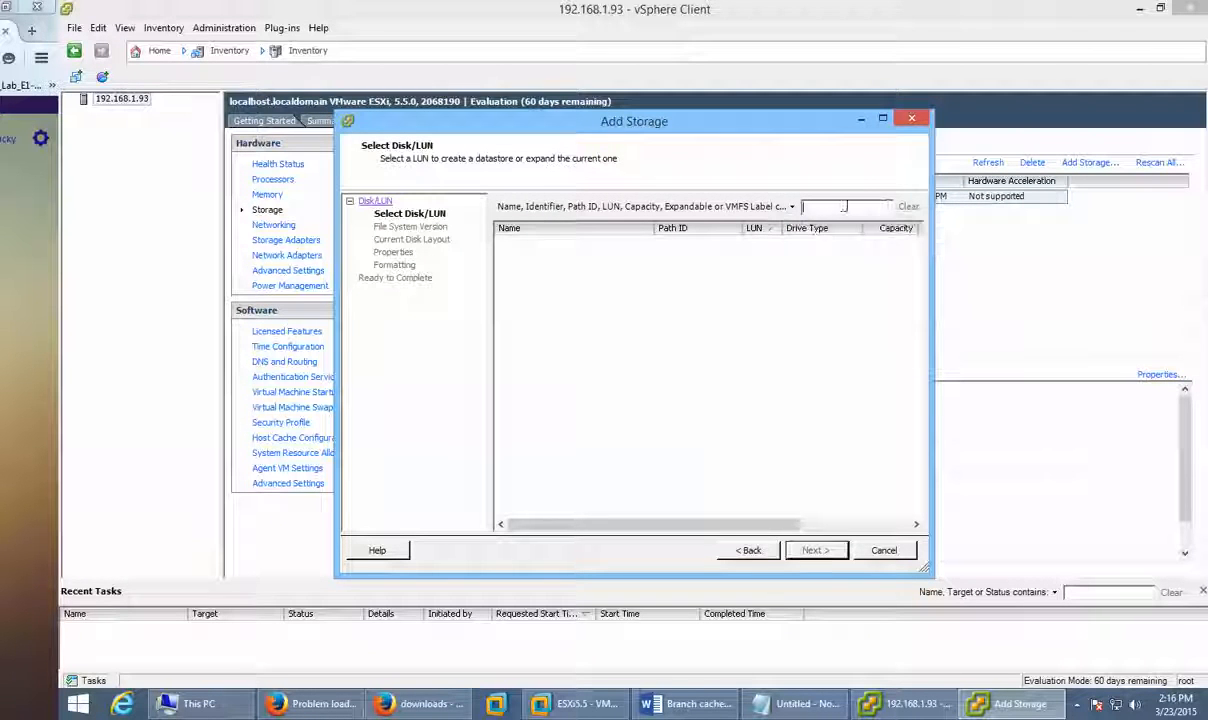
{"action": "left_click", "coordinate": [731, 551]}
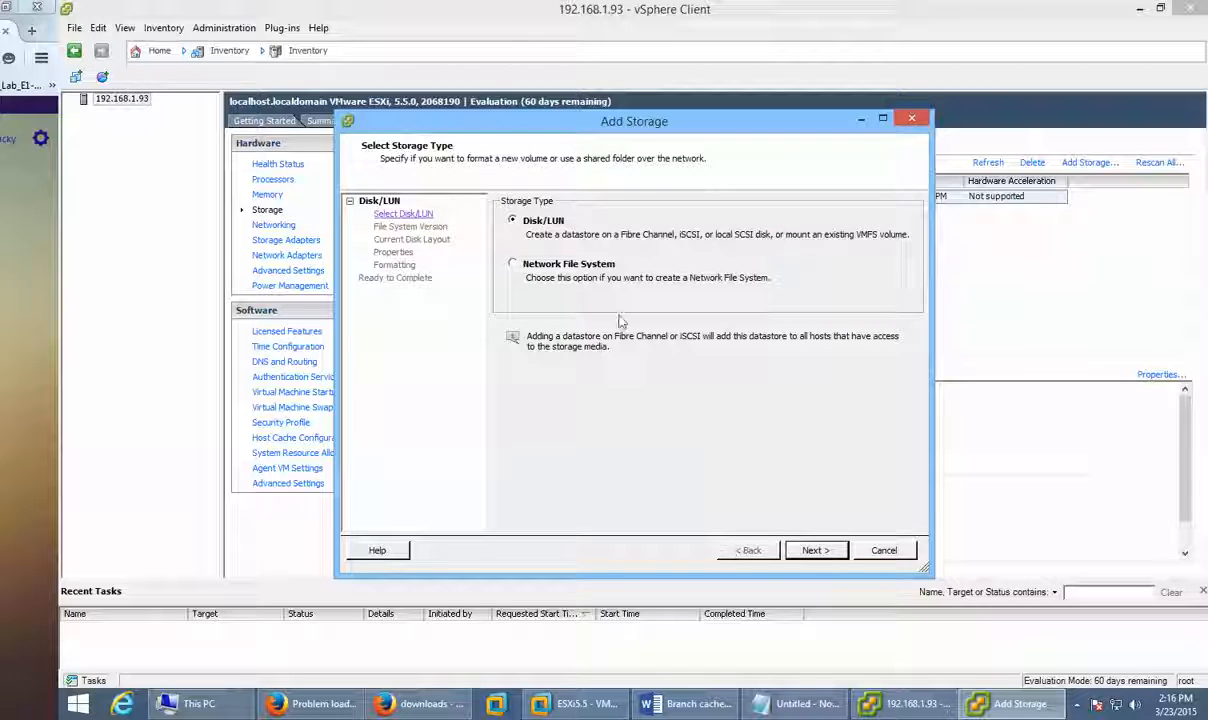
{"action": "left_click", "coordinate": [597, 266]}
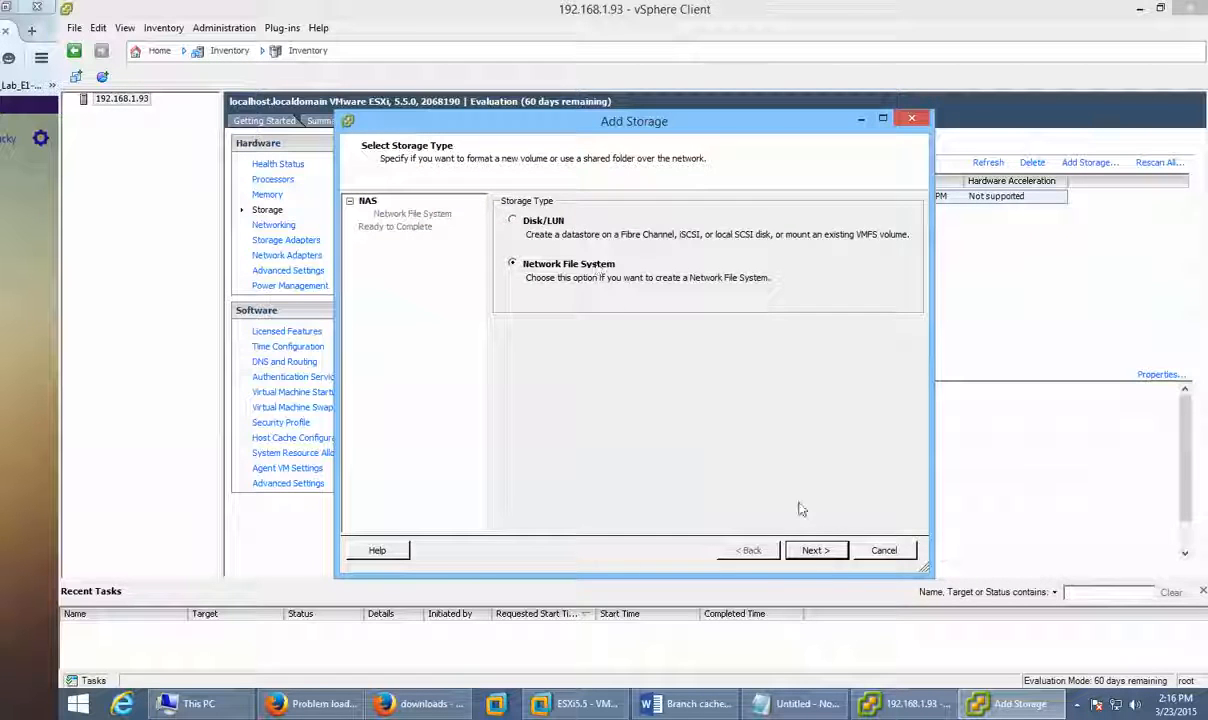
{"action": "left_click", "coordinate": [838, 551]}
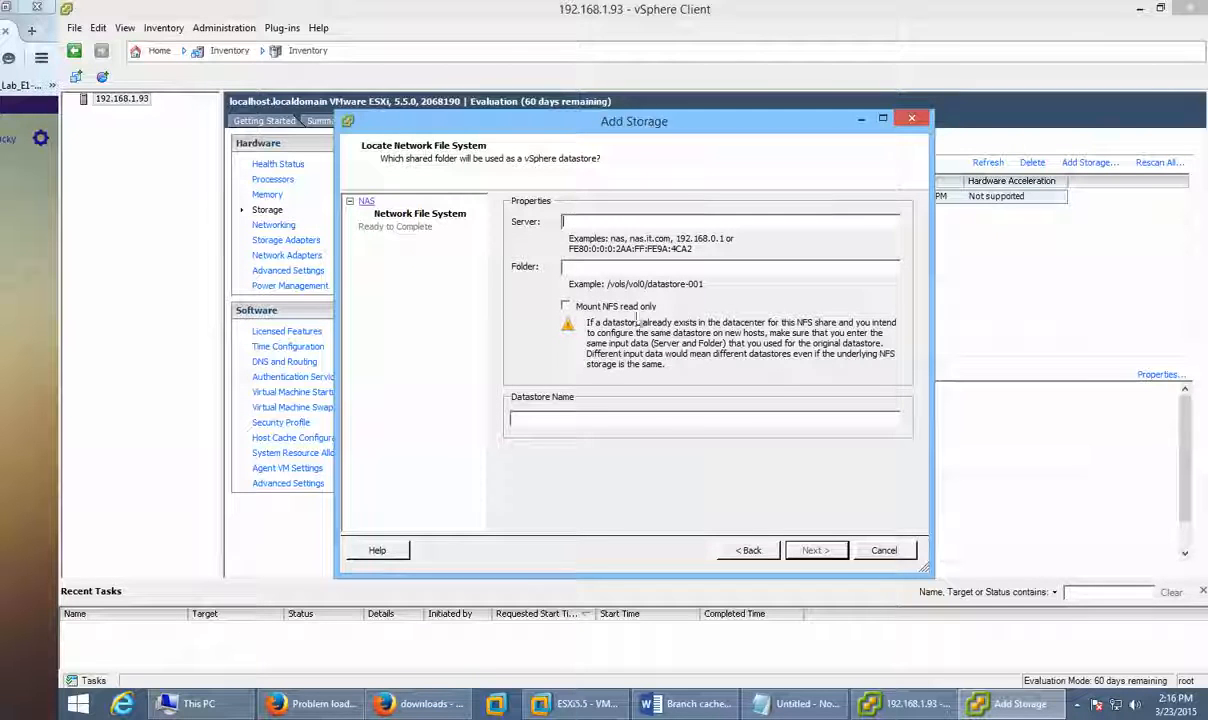
{"action": "left_click", "coordinate": [551, 420]}
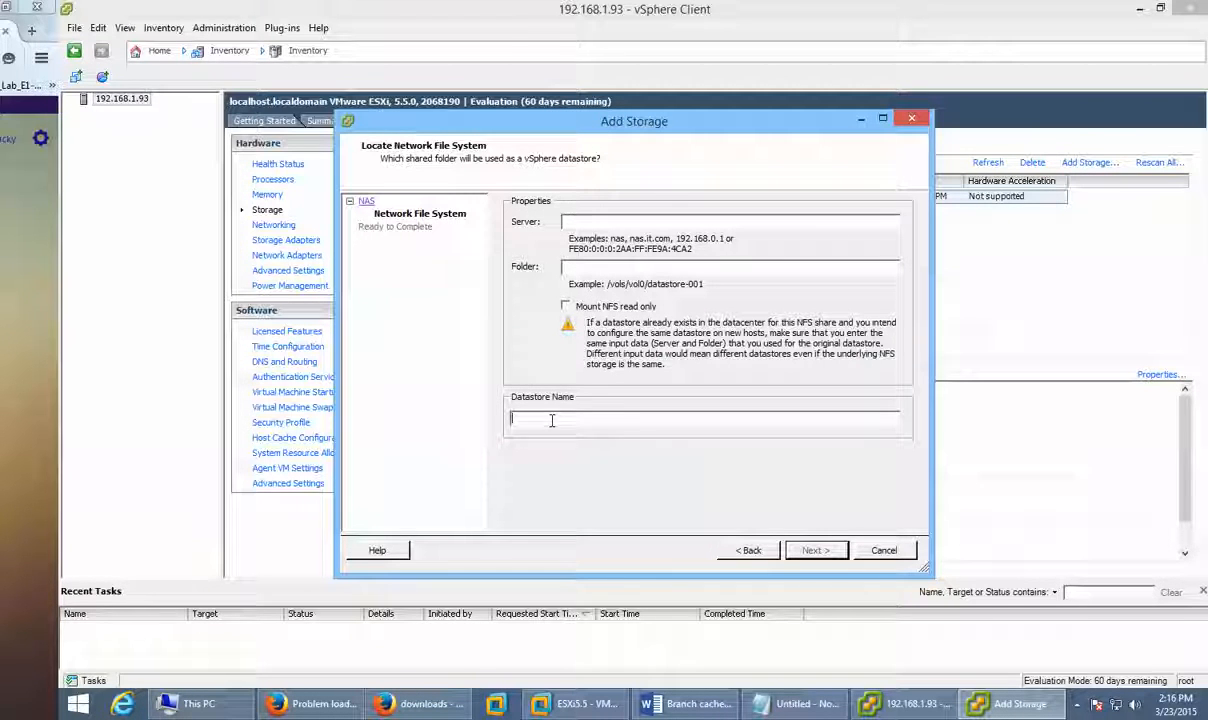
{"action": "left_click", "coordinate": [875, 550]}
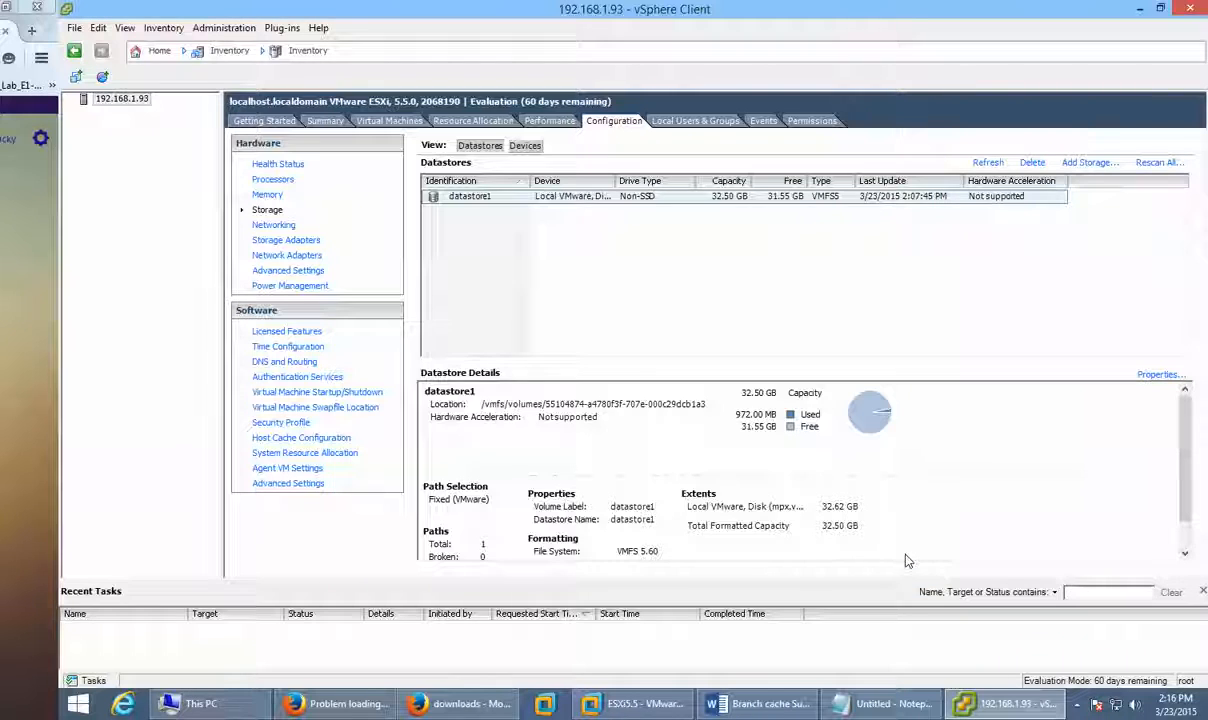
Step: Open datastore1 in the Datastore Browser
{"action": "left_click", "coordinate": [470, 200]}
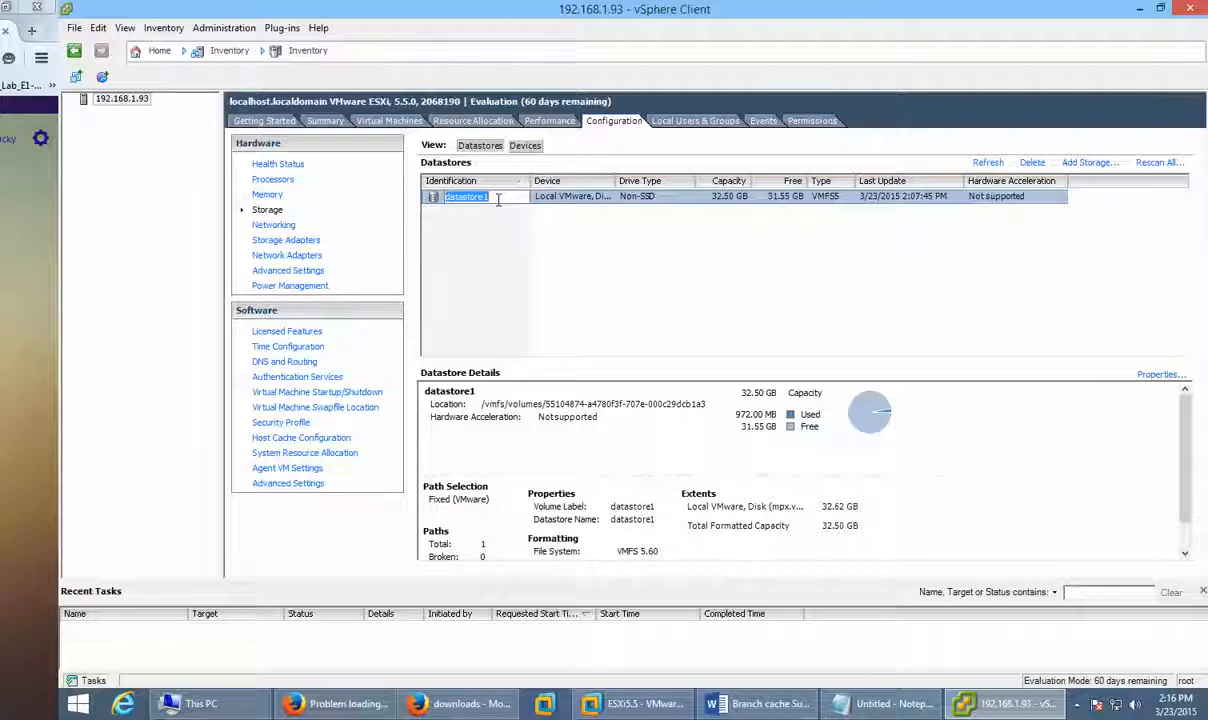
{"action": "left_click", "coordinate": [520, 231]}
{"action": "left_click", "coordinate": [550, 196]}
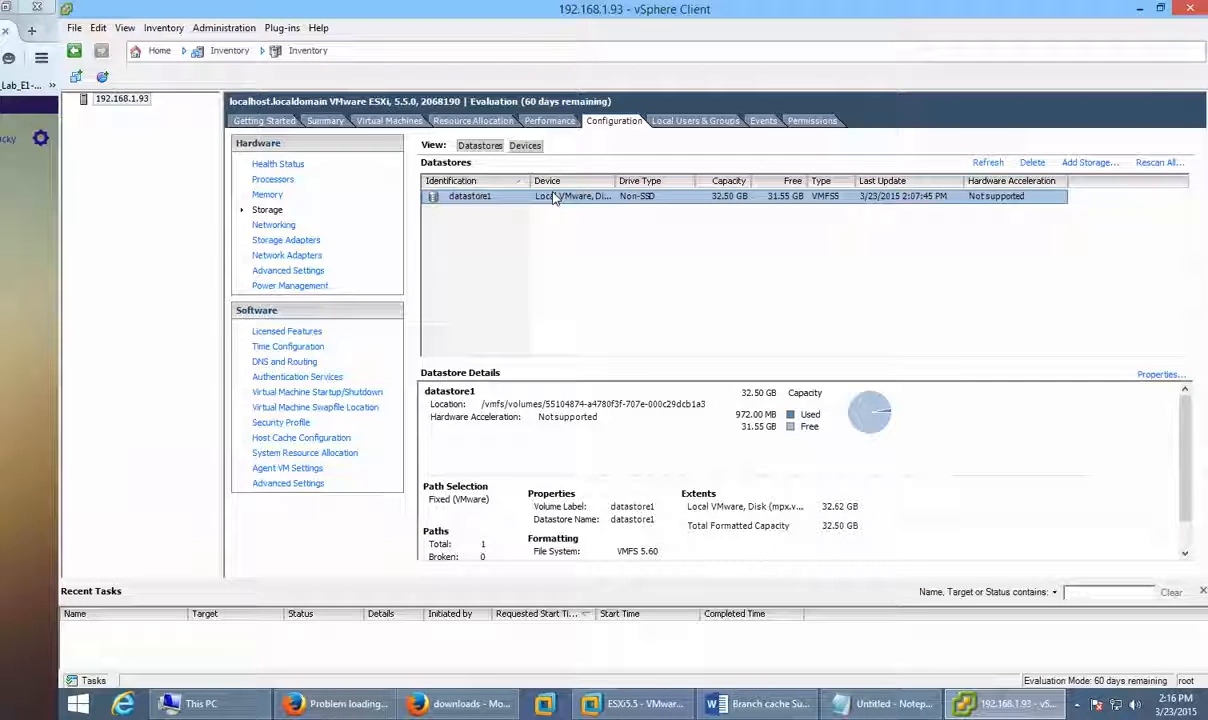
{"action": "right_click", "coordinate": [553, 197]}
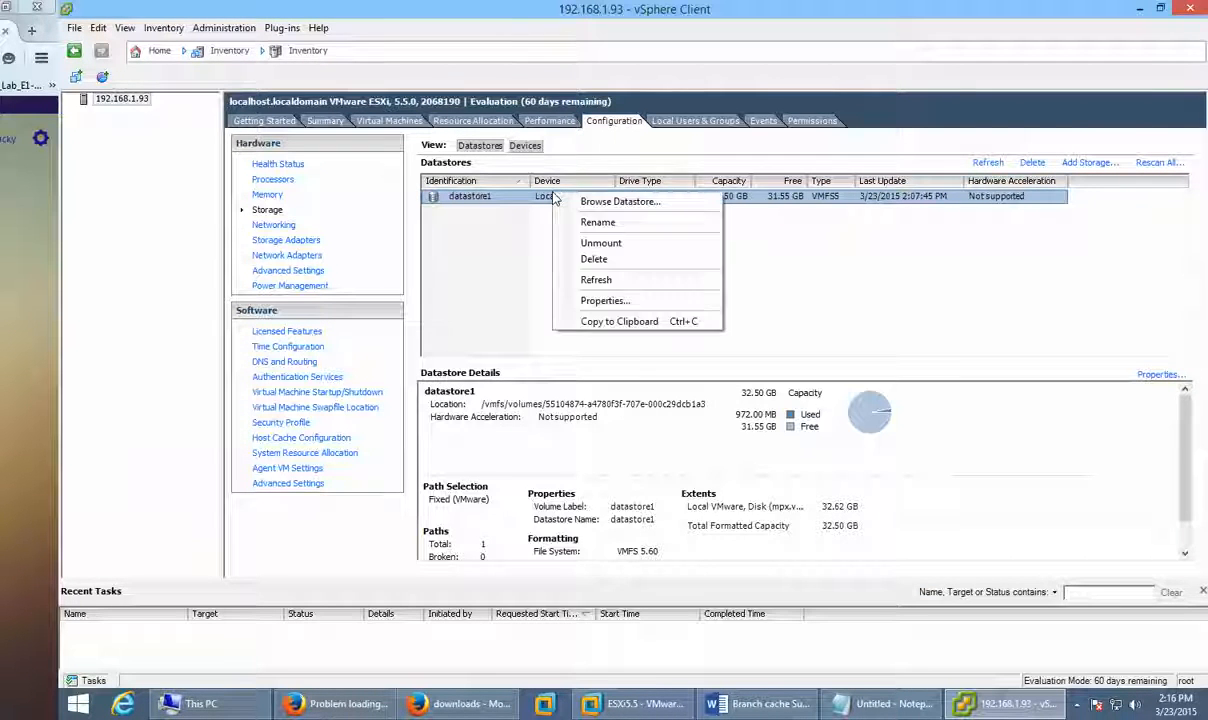
{"action": "left_click", "coordinate": [676, 203]}
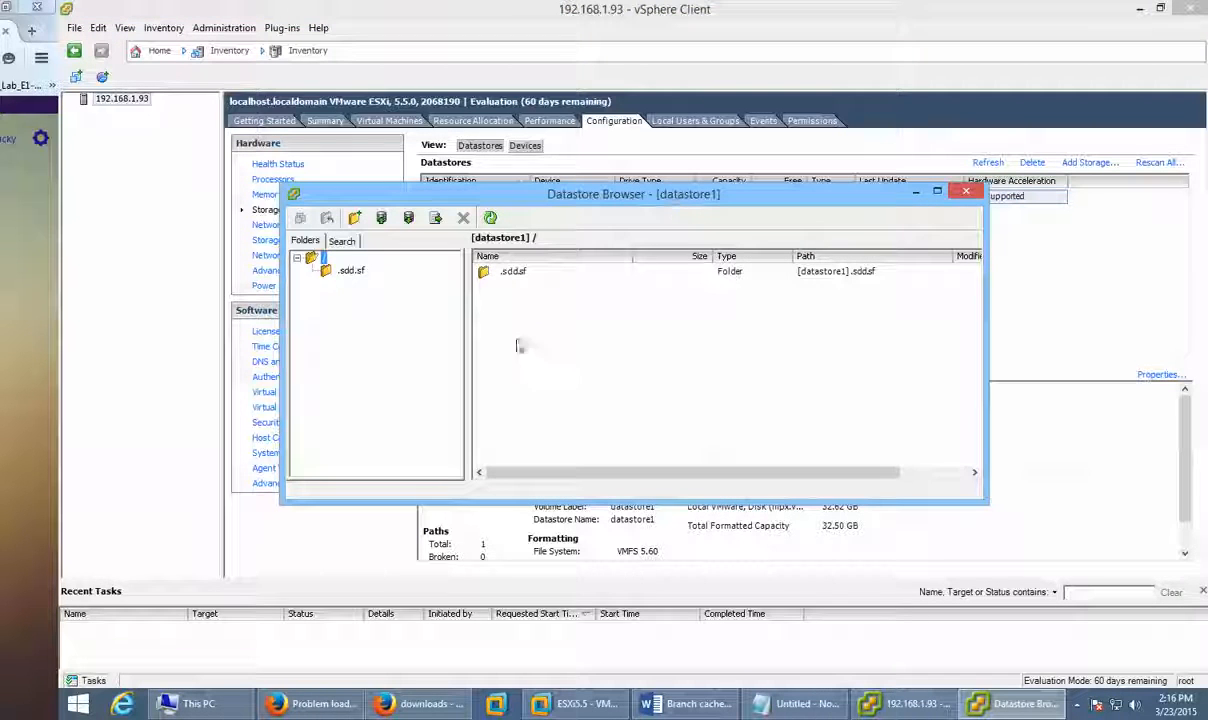
Step: Create a folder named ISOs inside .sdd.sf and open it
{"action": "left_click", "coordinate": [349, 272]}
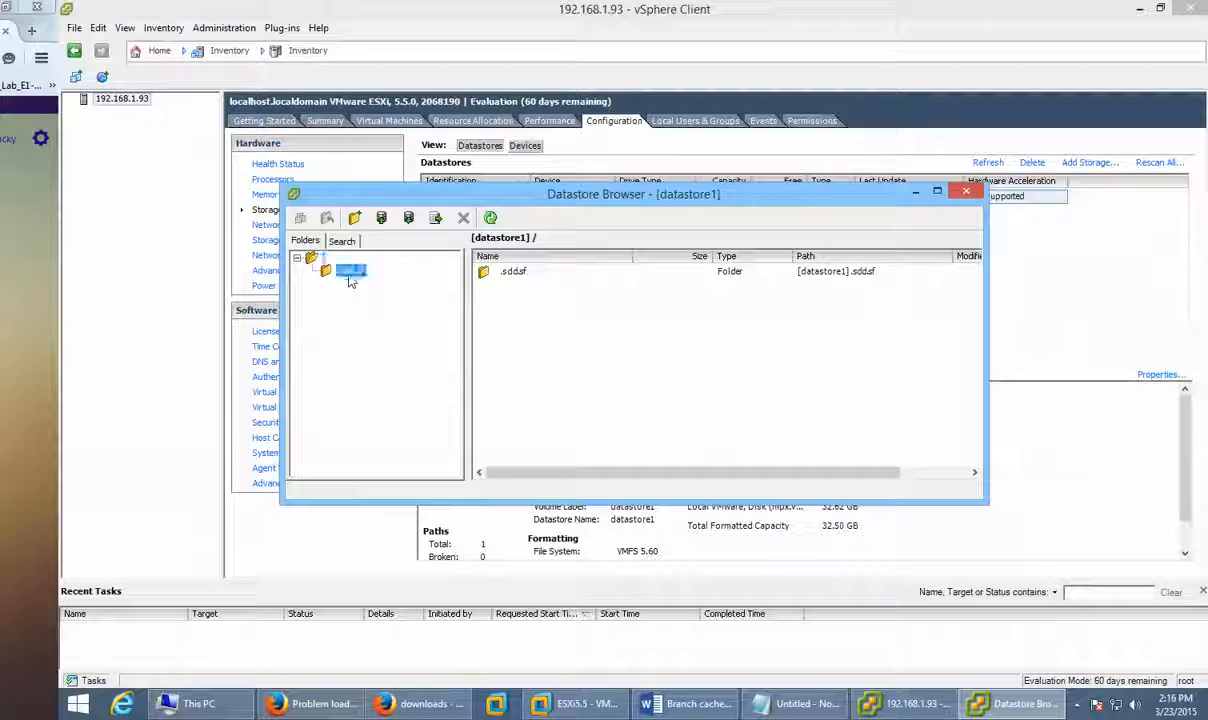
{"action": "left_click", "coordinate": [354, 217]}
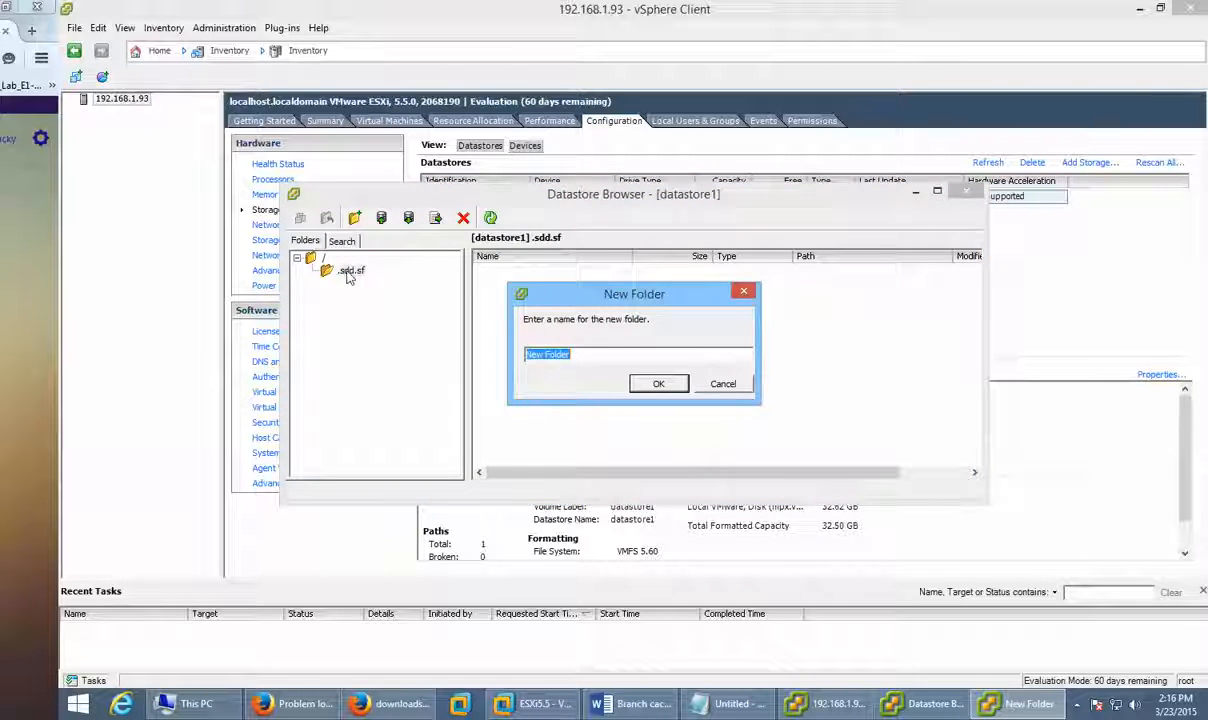
{"action": "type", "text": "ISOs"}
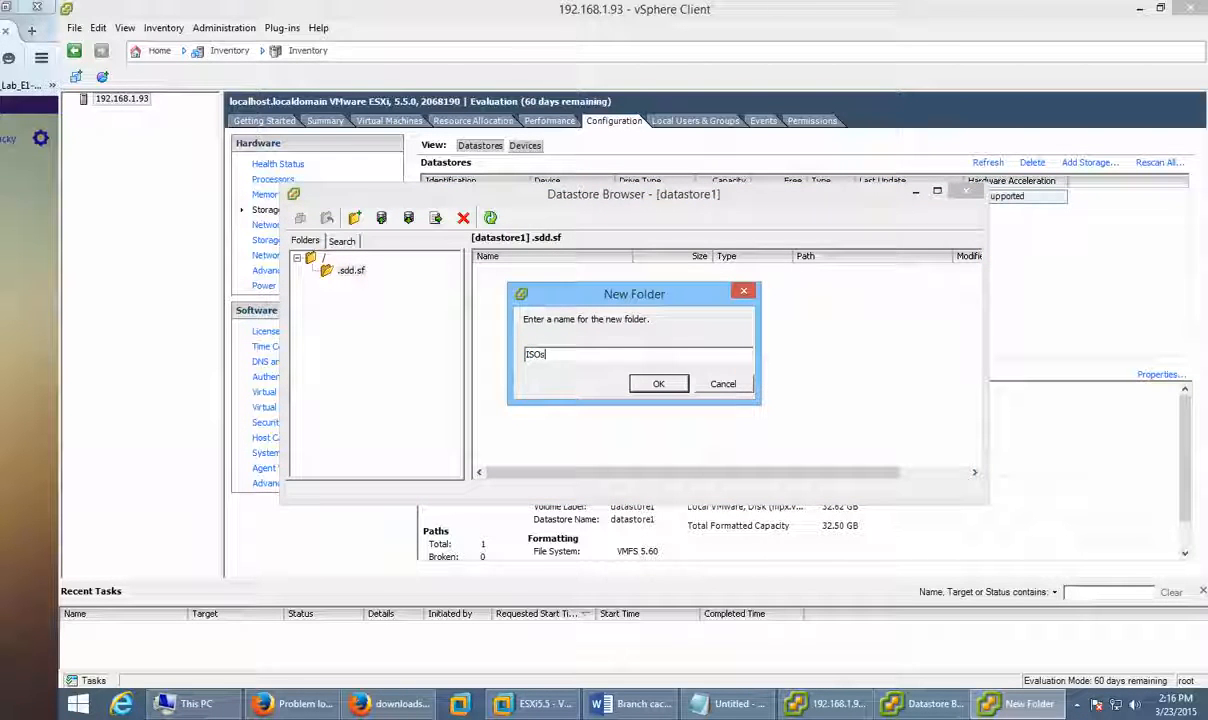
{"action": "left_click", "coordinate": [660, 384]}
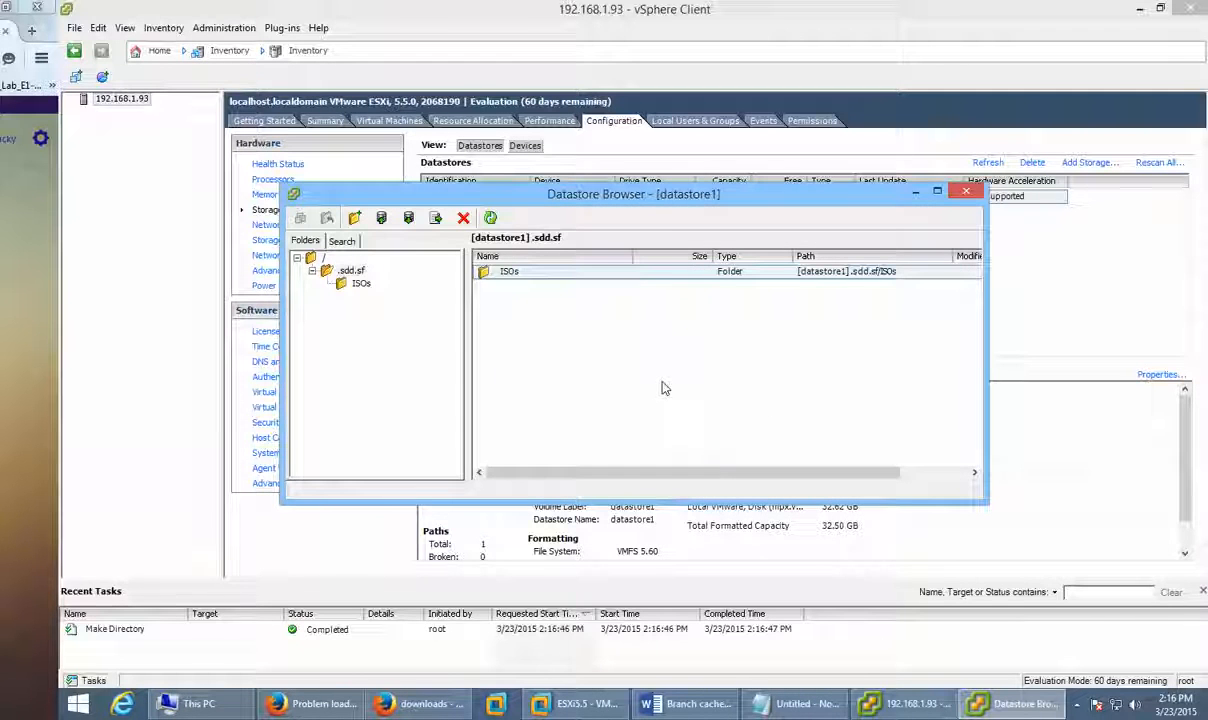
{"action": "left_click", "coordinate": [360, 283]}
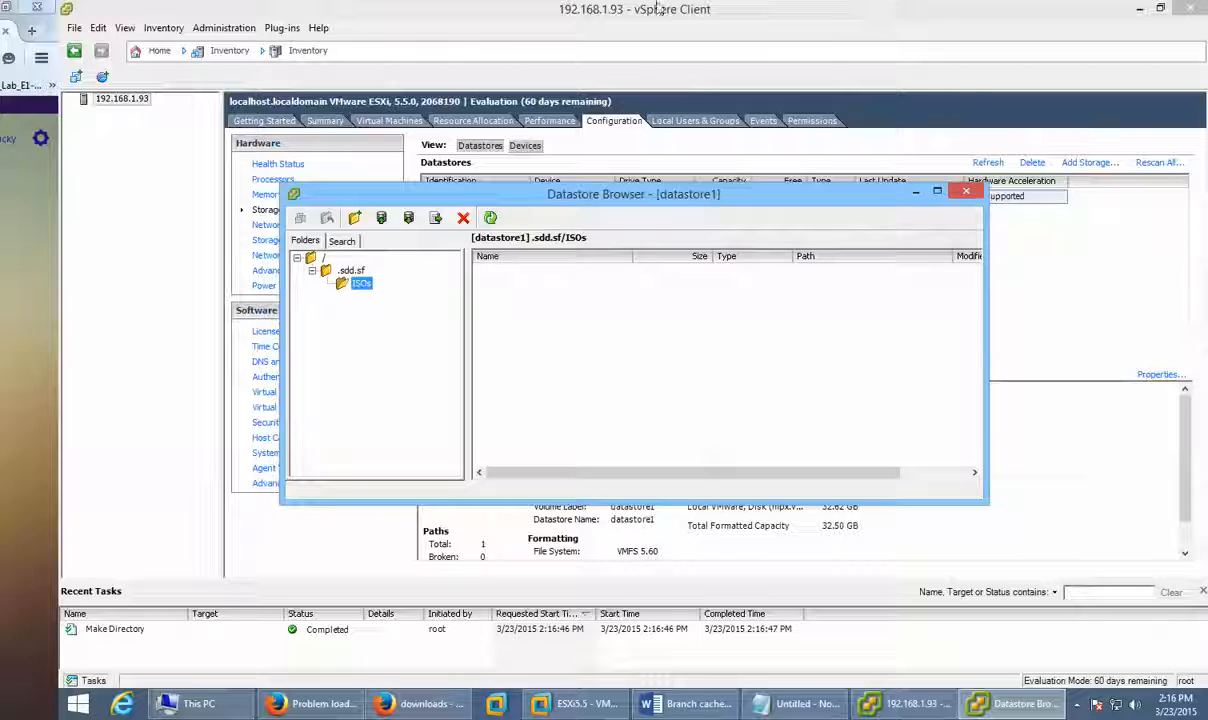
Step: Cancel the ESXi5.5 Virtual Machine Settings in Workstation and bring the Datastore Browser back on top
{"action": "left_click", "coordinate": [575, 703]}
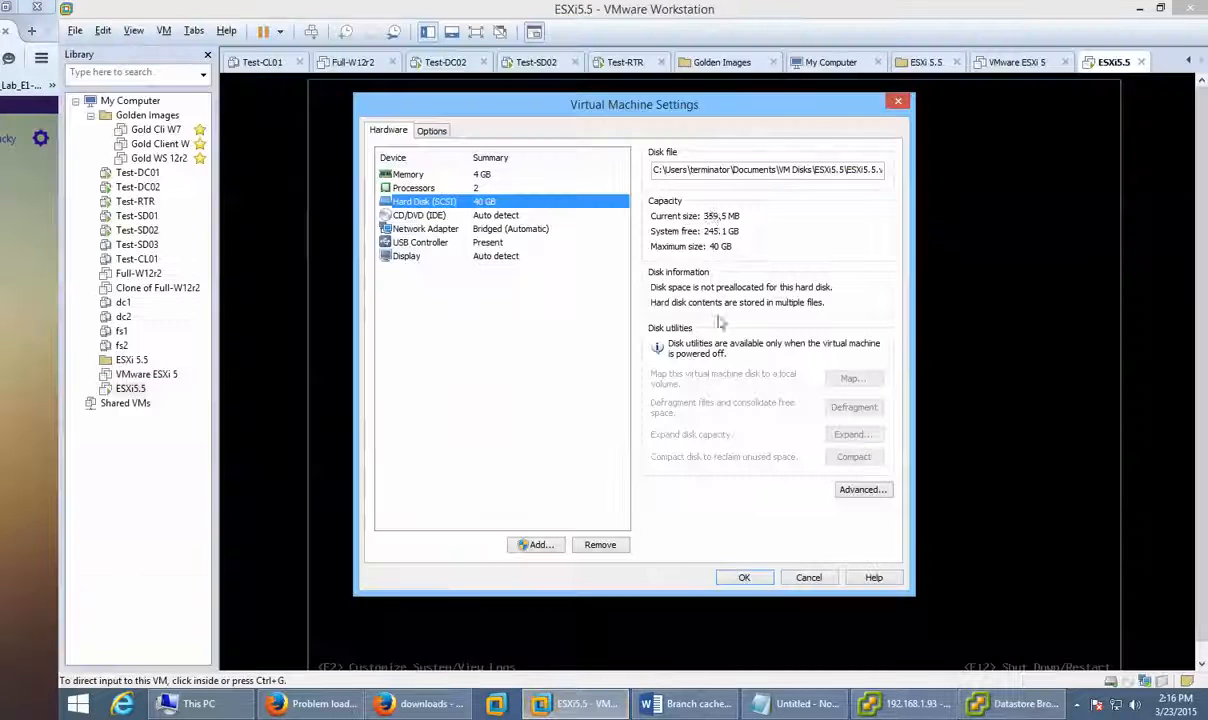
{"action": "left_click", "coordinate": [750, 577]}
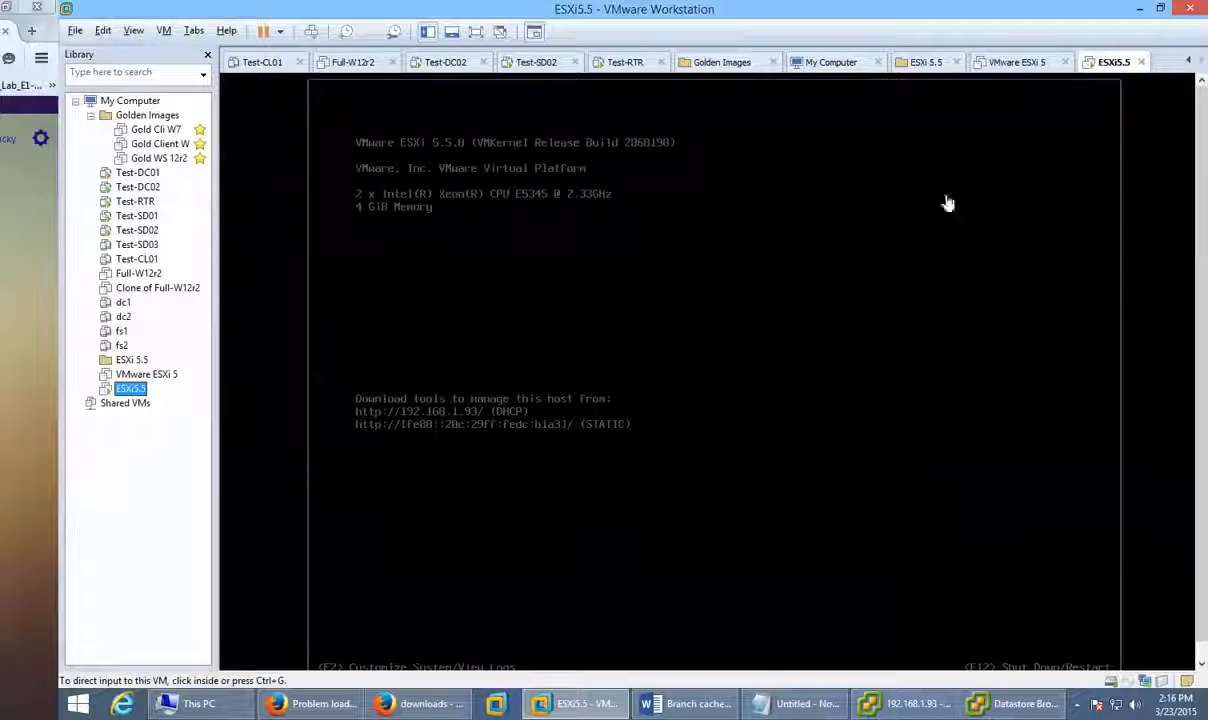
{"action": "left_click", "coordinate": [131, 388]}
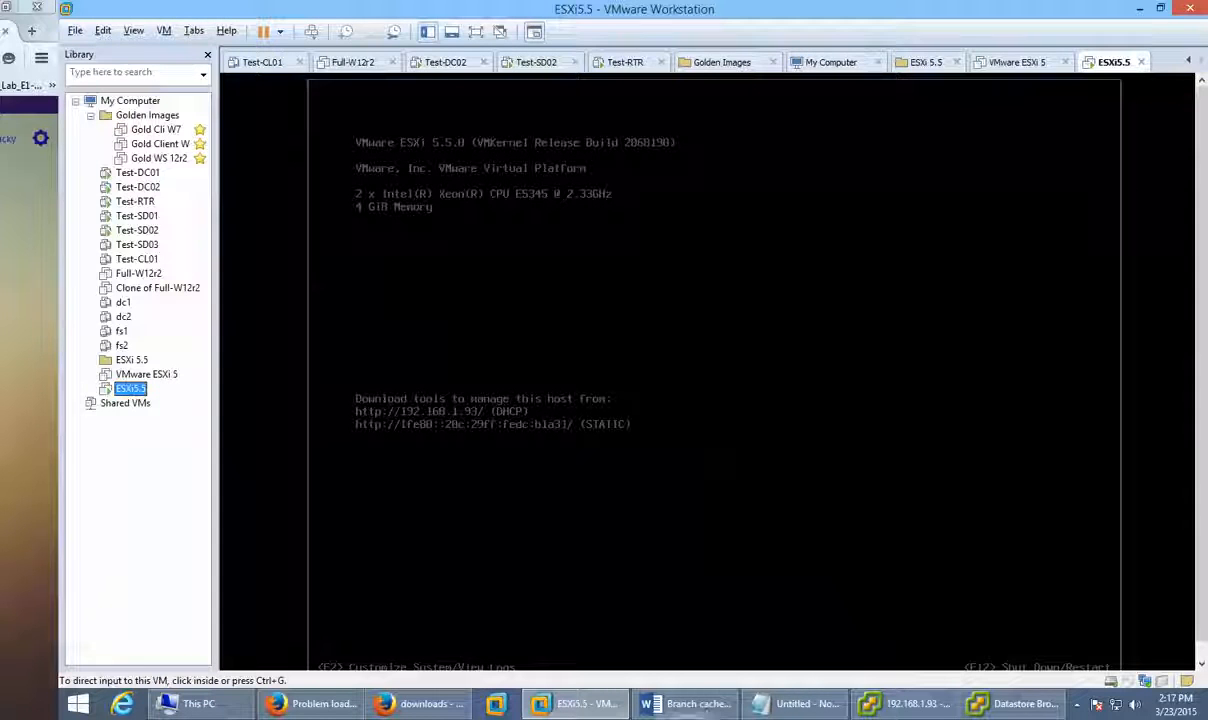
{"action": "left_click", "coordinate": [995, 703]}
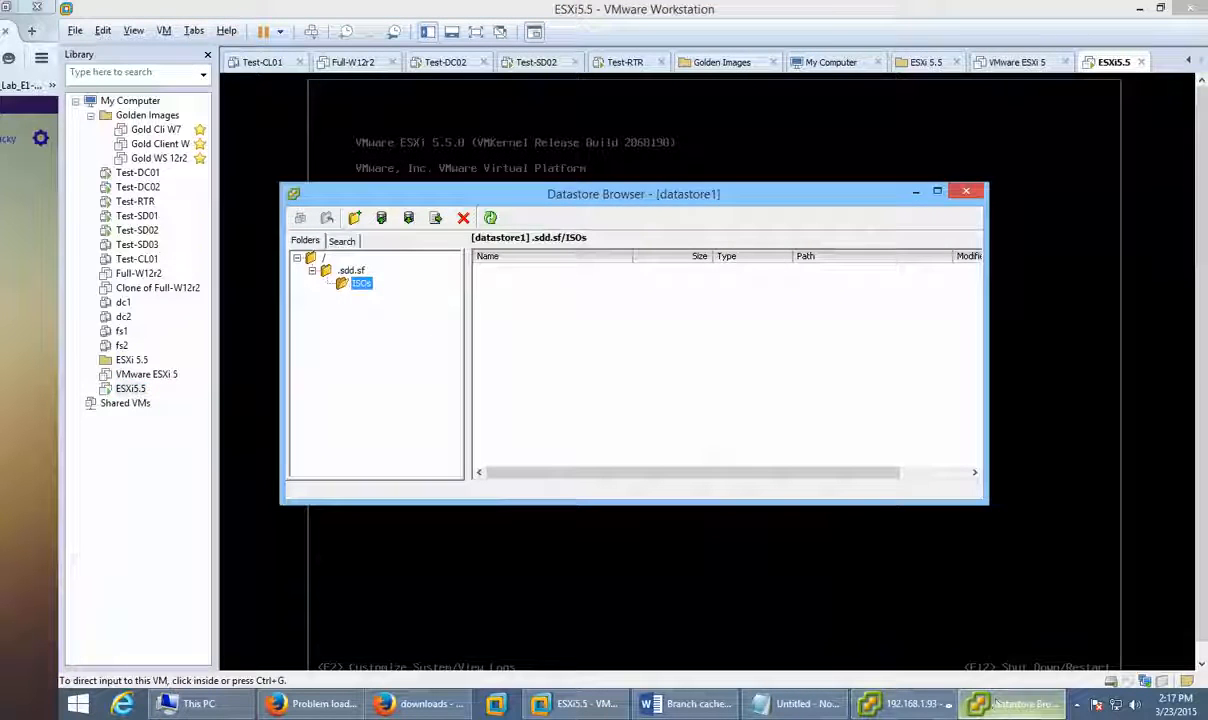
Step: Upload VMware-vSphere-Client-all-5.5.0-1474107.exe from ISO esxi 55 into .sdd.sf/ISOs, accepting the overwrite warning
{"action": "left_click", "coordinate": [329, 274]}
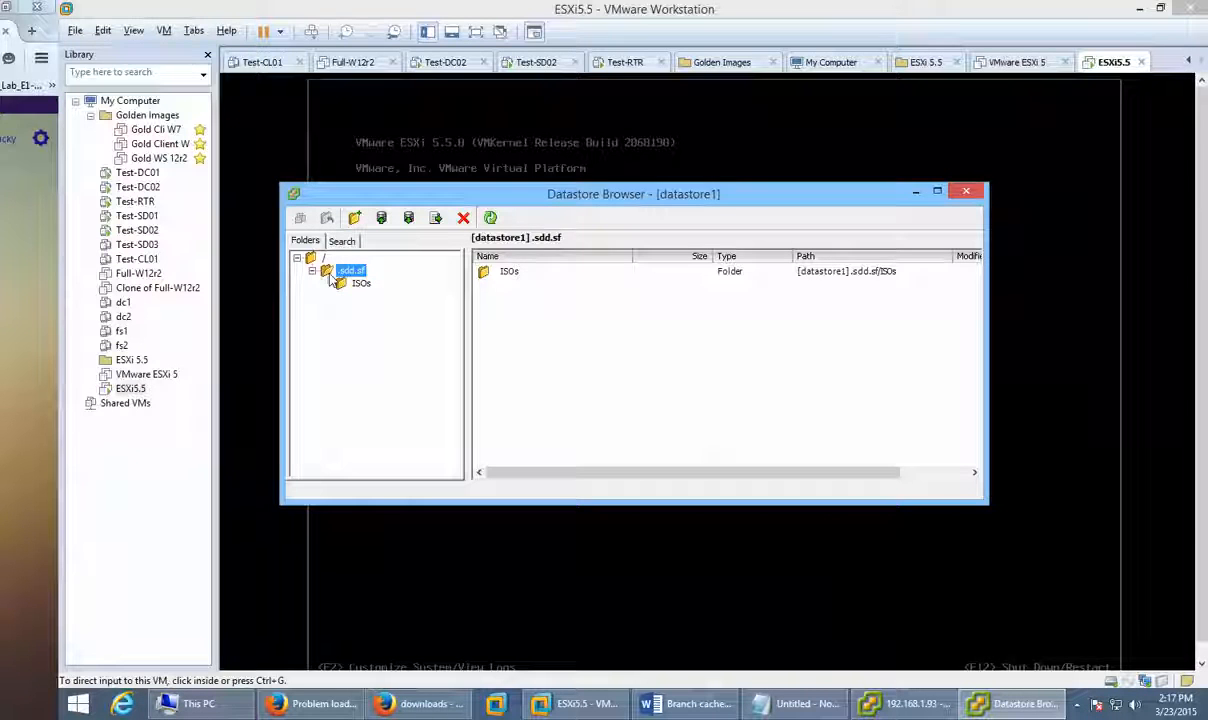
{"action": "left_click", "coordinate": [358, 283]}
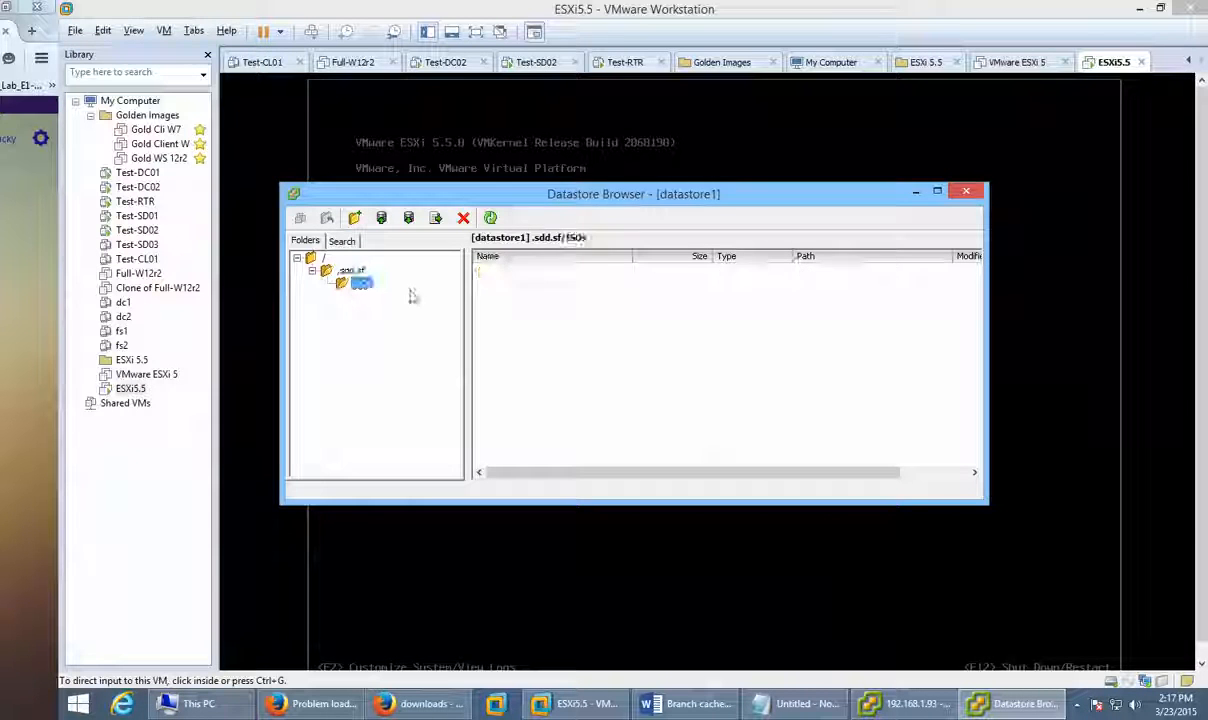
{"action": "left_click", "coordinate": [382, 219]}
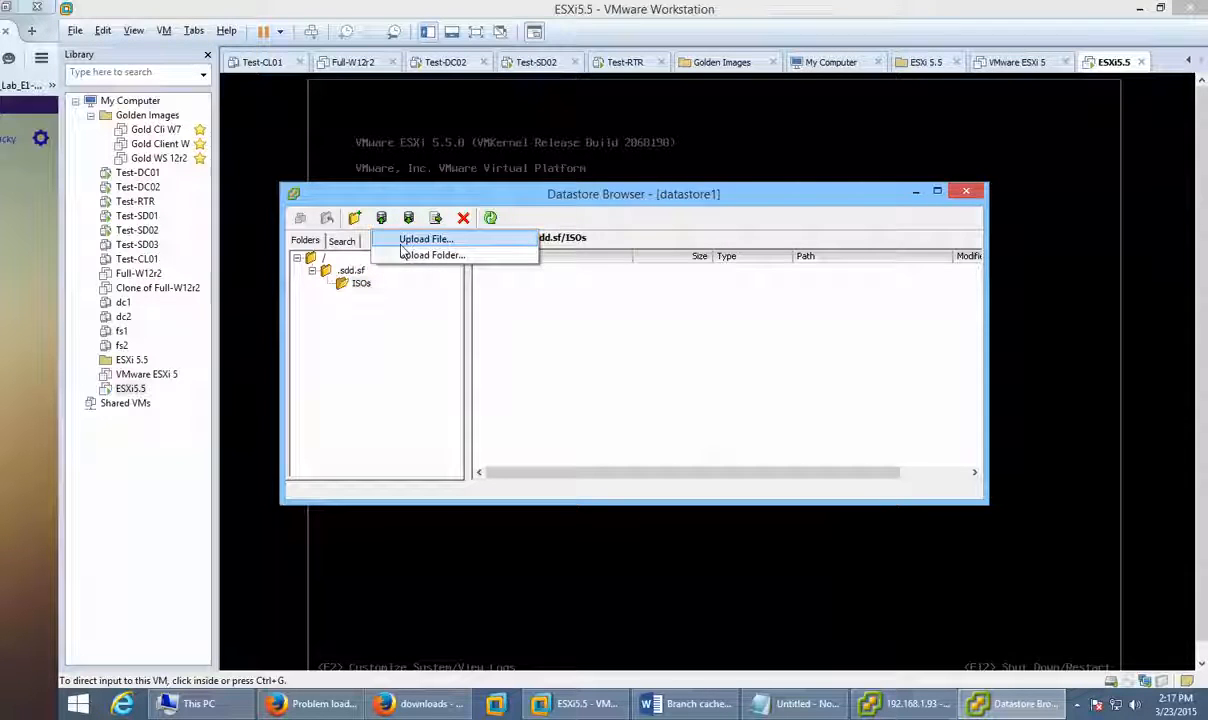
{"action": "left_click", "coordinate": [422, 239]}
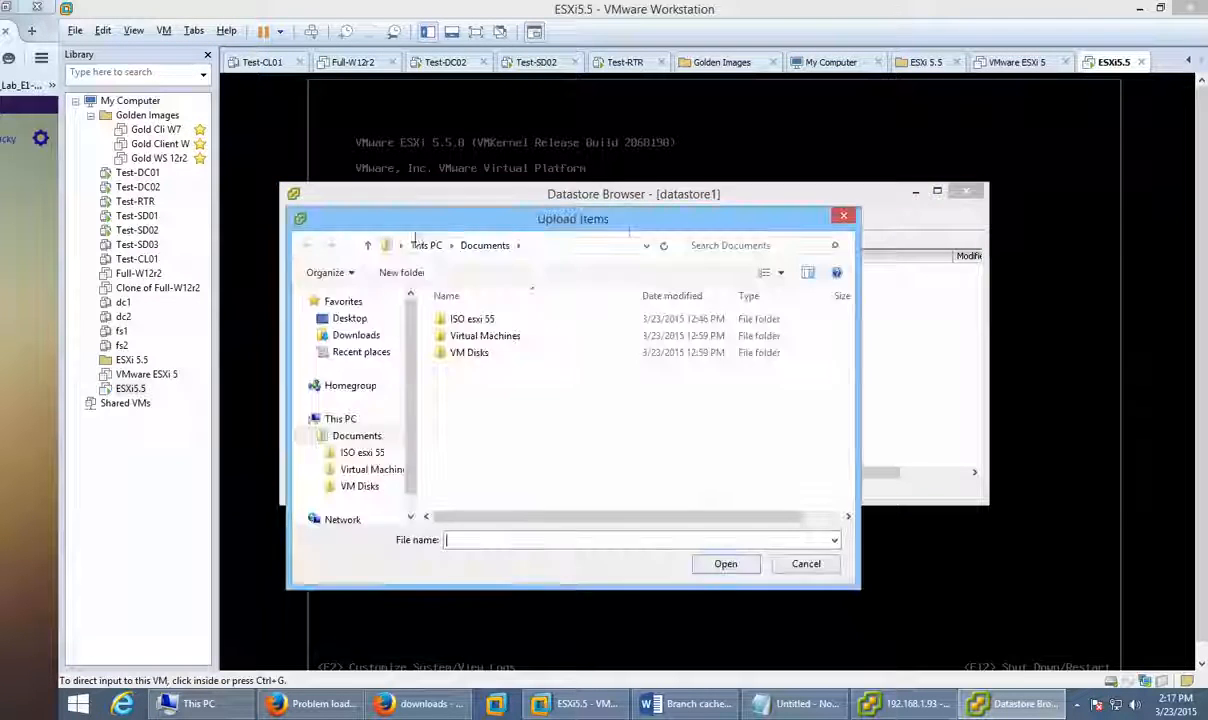
{"action": "double_click", "coordinate": [490, 318]}
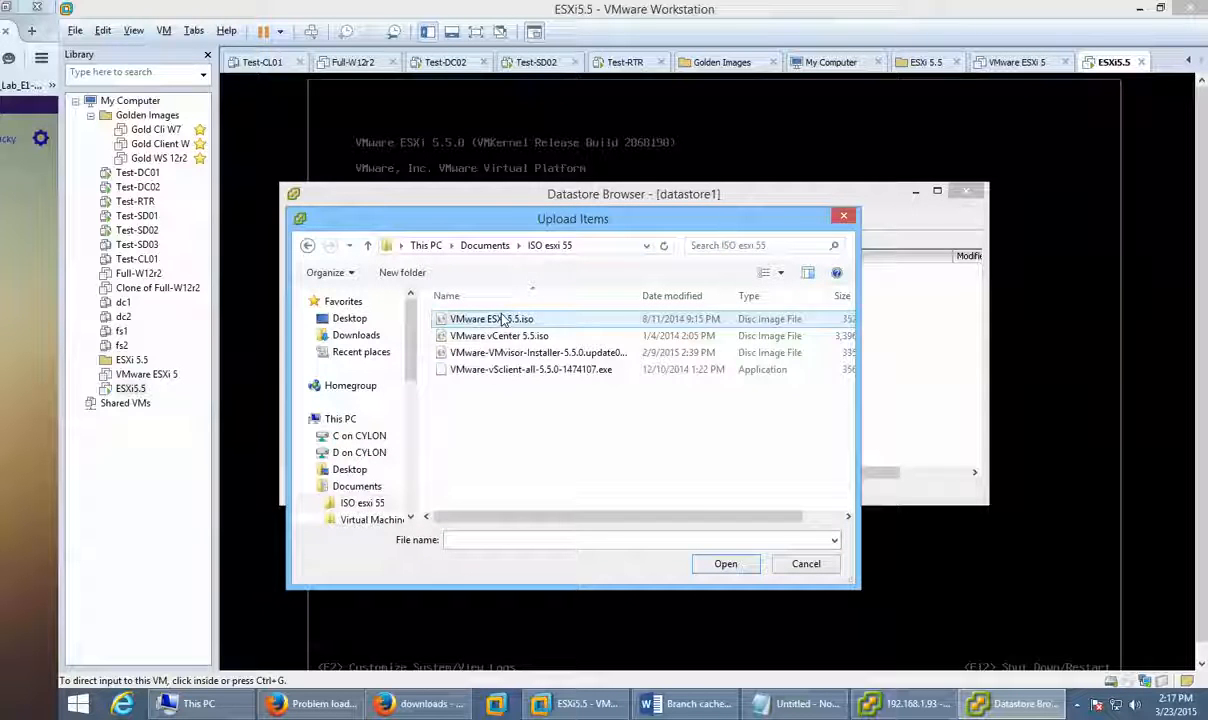
{"action": "left_click", "coordinate": [509, 372]}
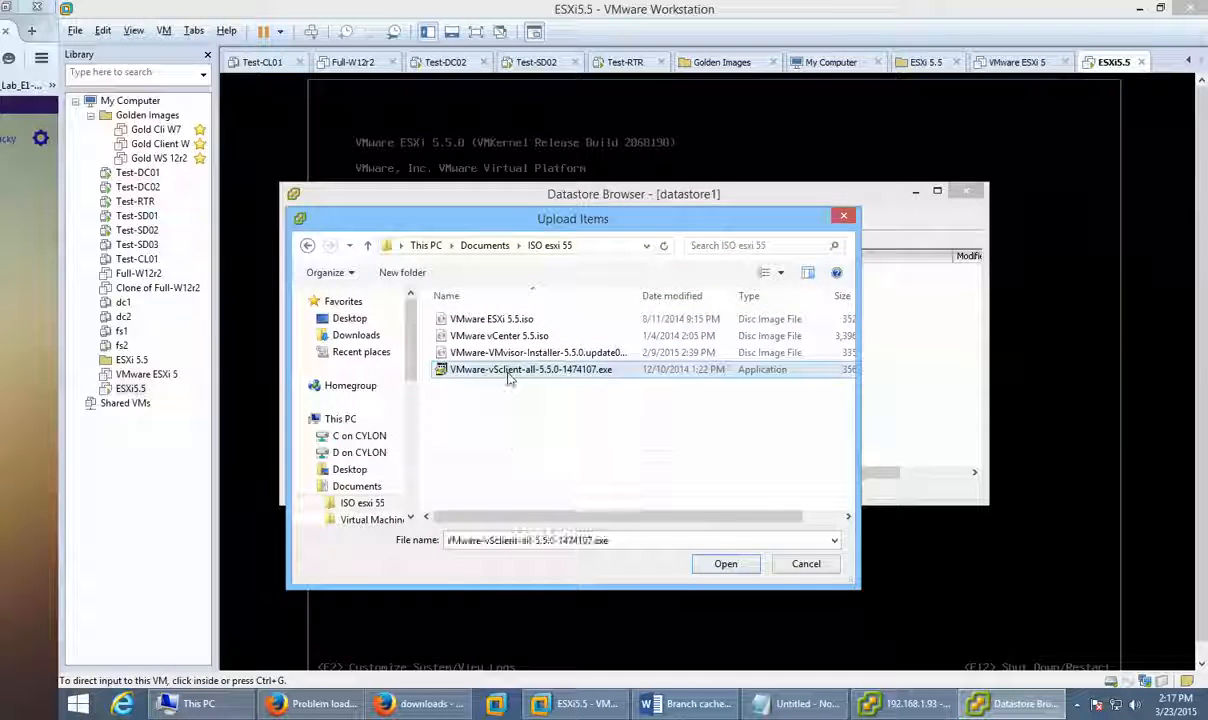
{"action": "left_click", "coordinate": [709, 565]}
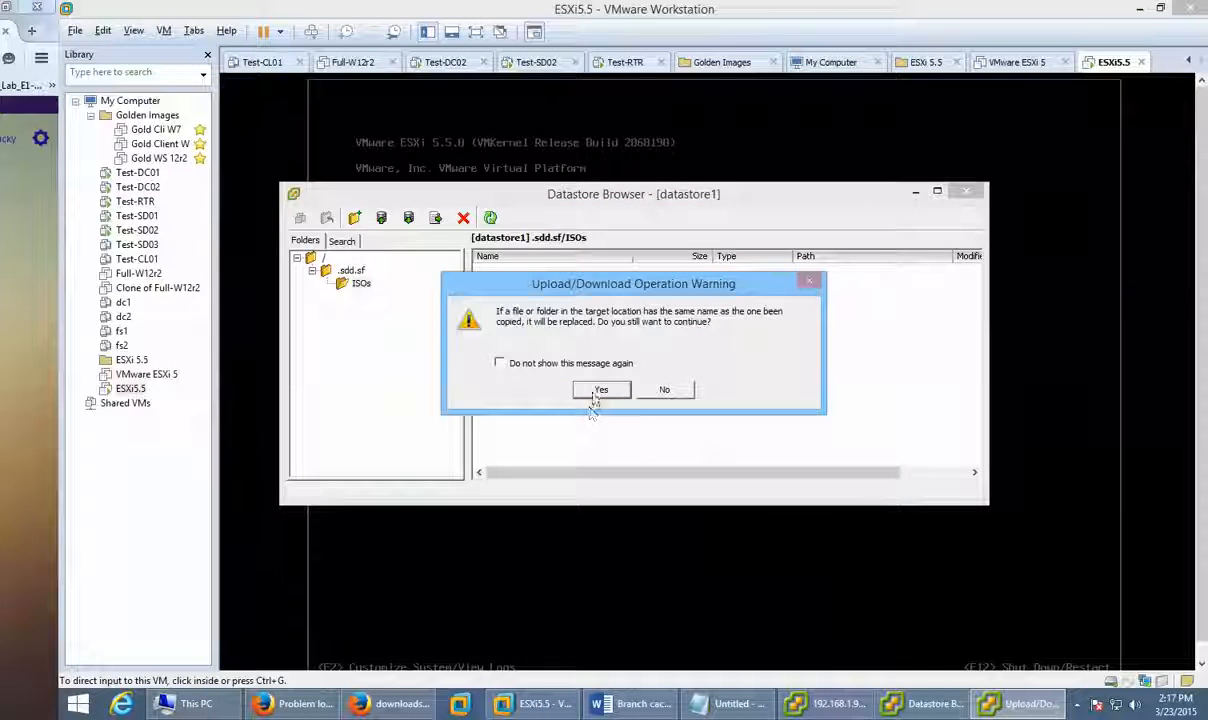
{"action": "left_click", "coordinate": [597, 391]}
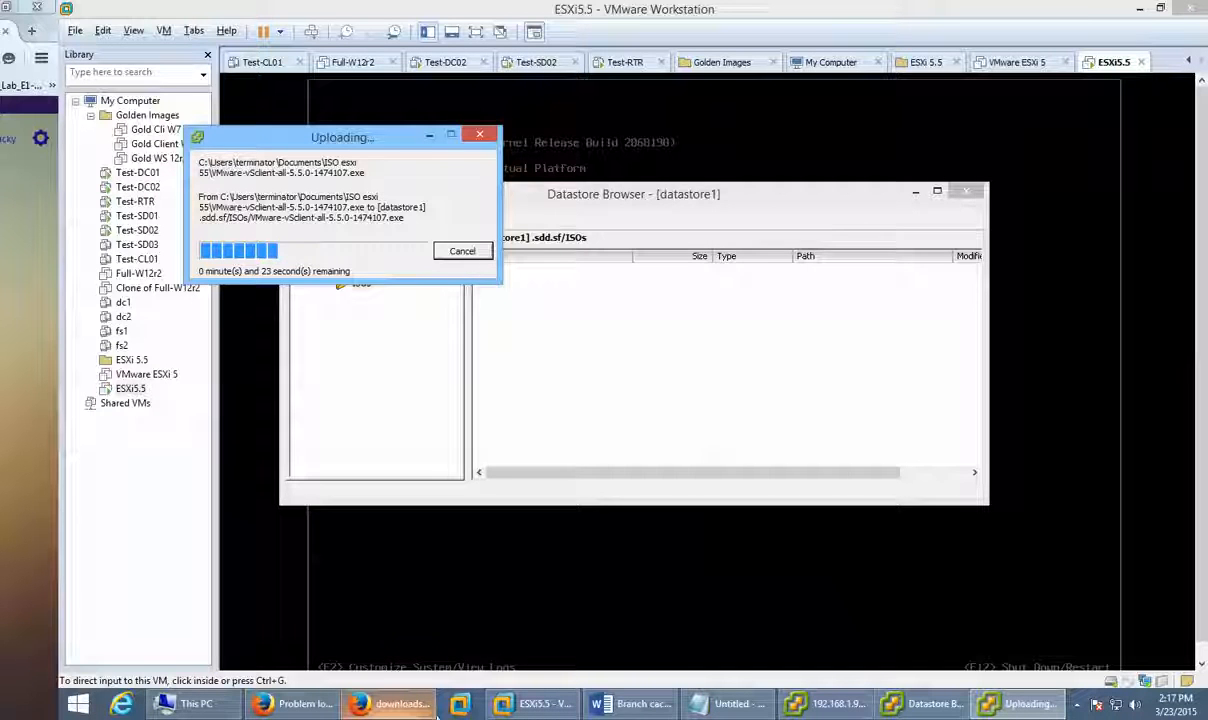
Step: From the Welcome to VMware ESXi tab in Firefox, browse datastores and log in with the root password
{"action": "left_click", "coordinate": [378, 706]}
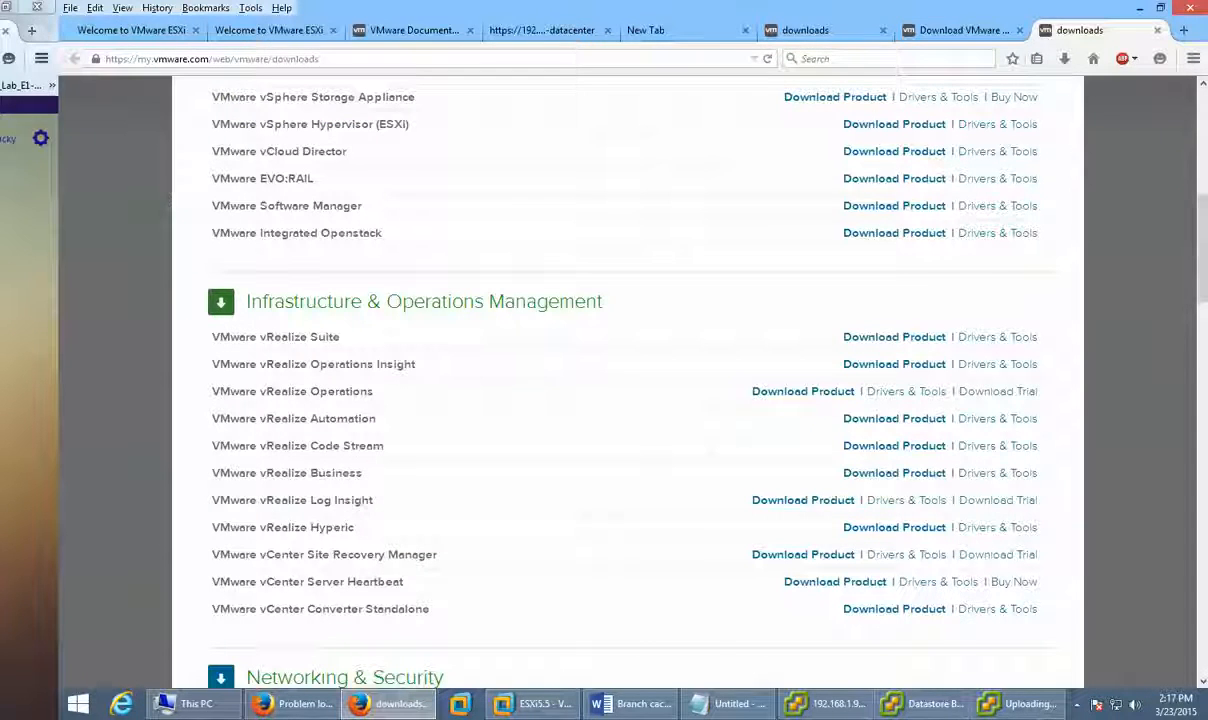
{"action": "left_click", "coordinate": [560, 37]}
{"action": "left_click", "coordinate": [410, 30]}
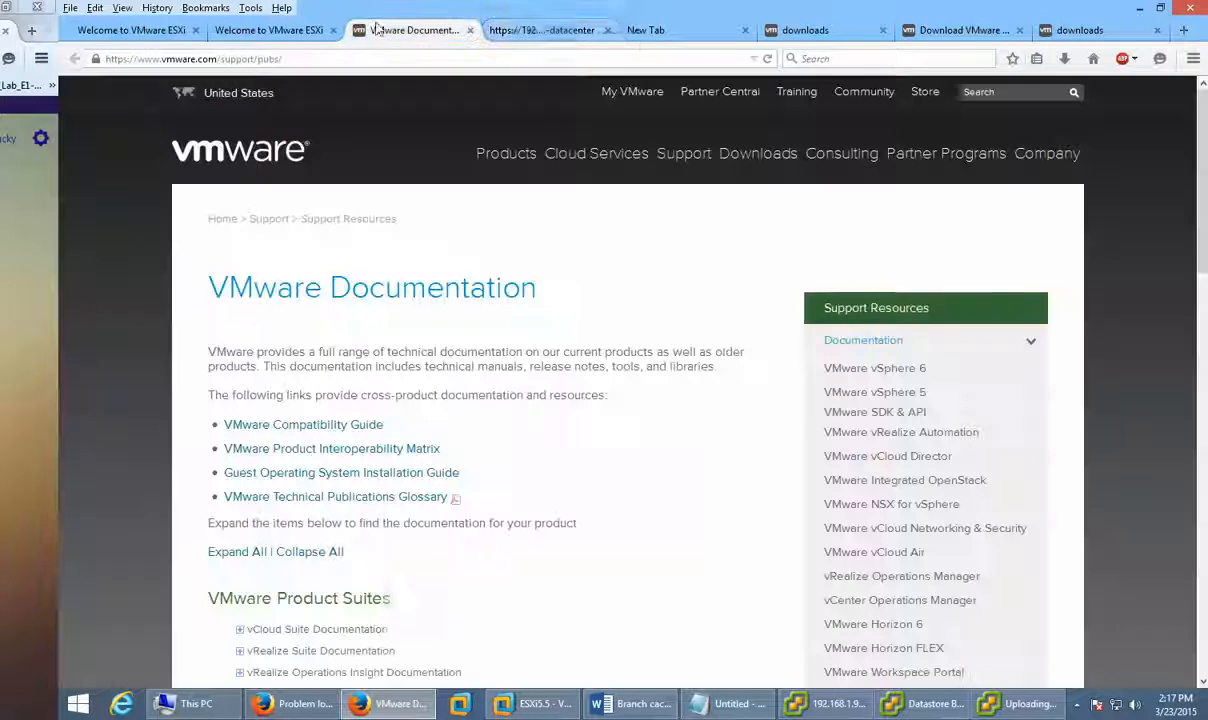
{"action": "left_click", "coordinate": [704, 36]}
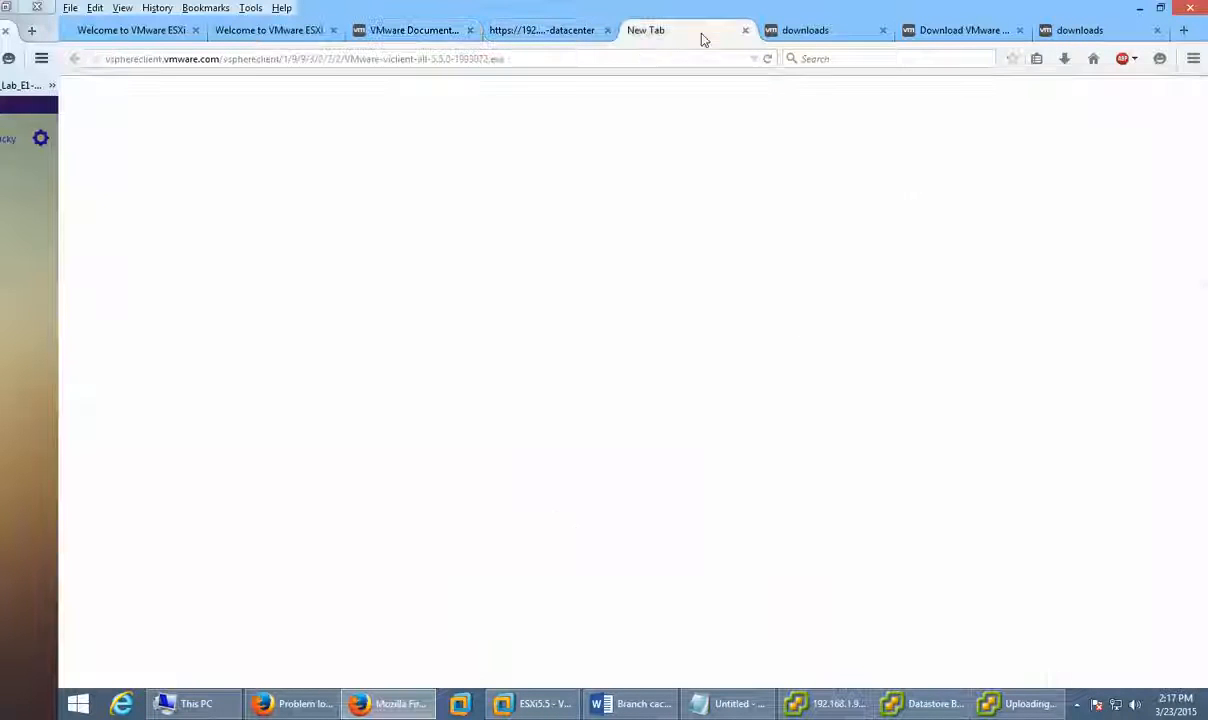
{"action": "left_click", "coordinate": [297, 37]}
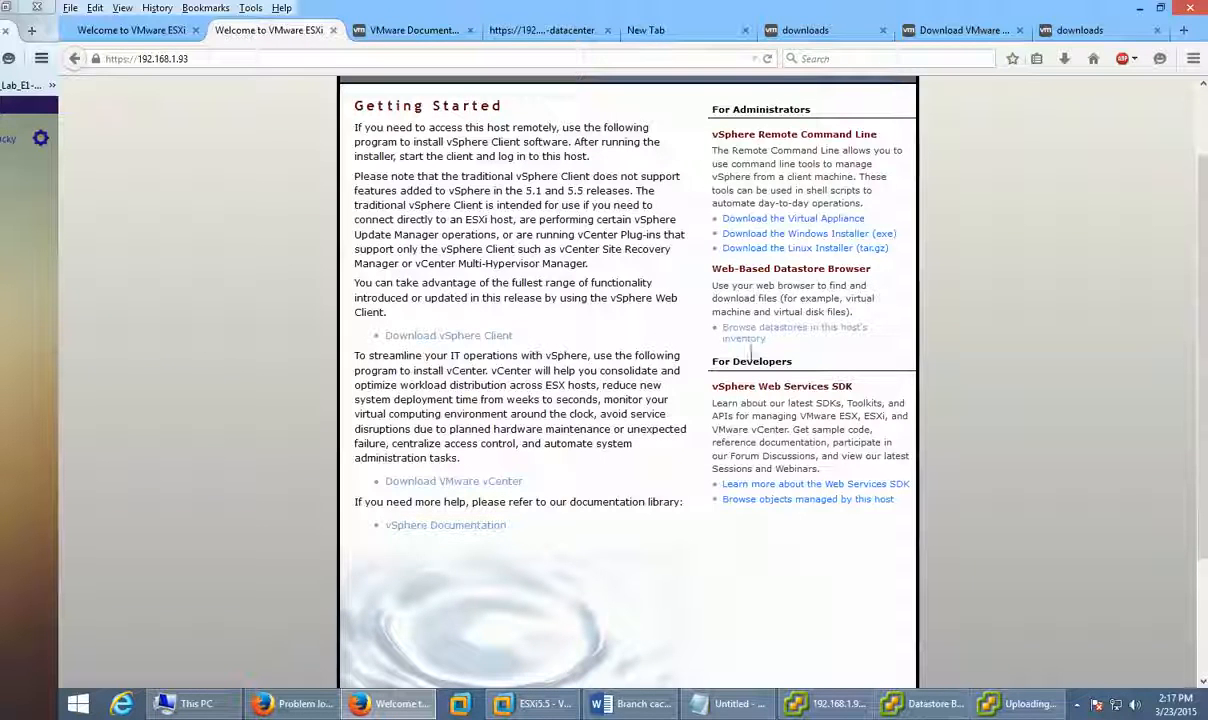
{"action": "left_click", "coordinate": [760, 344]}
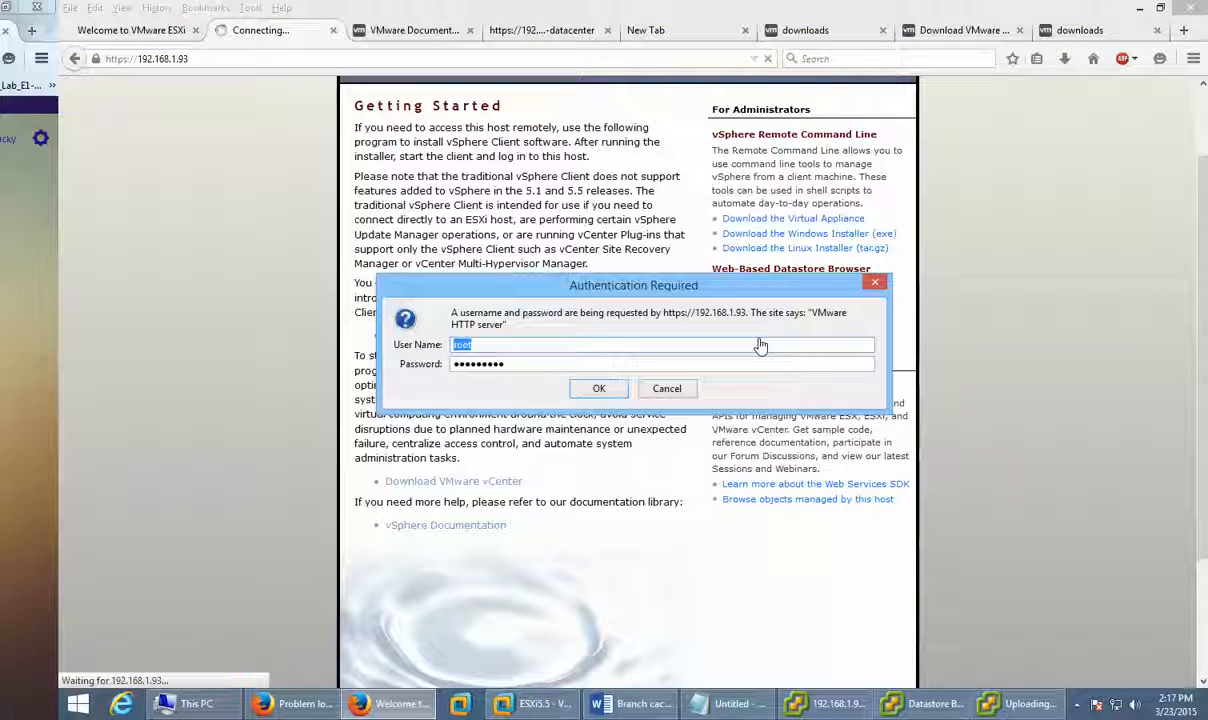
{"action": "key", "text": "Tab"}
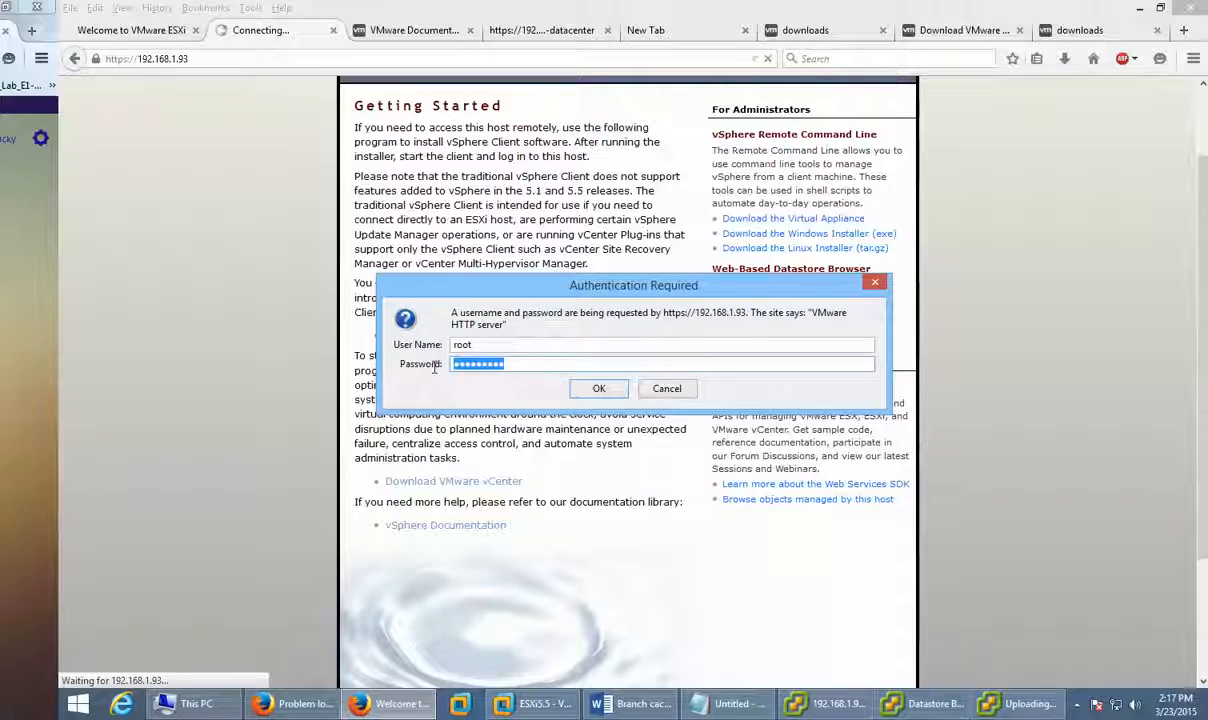
{"action": "type", "text": "•••••••"}
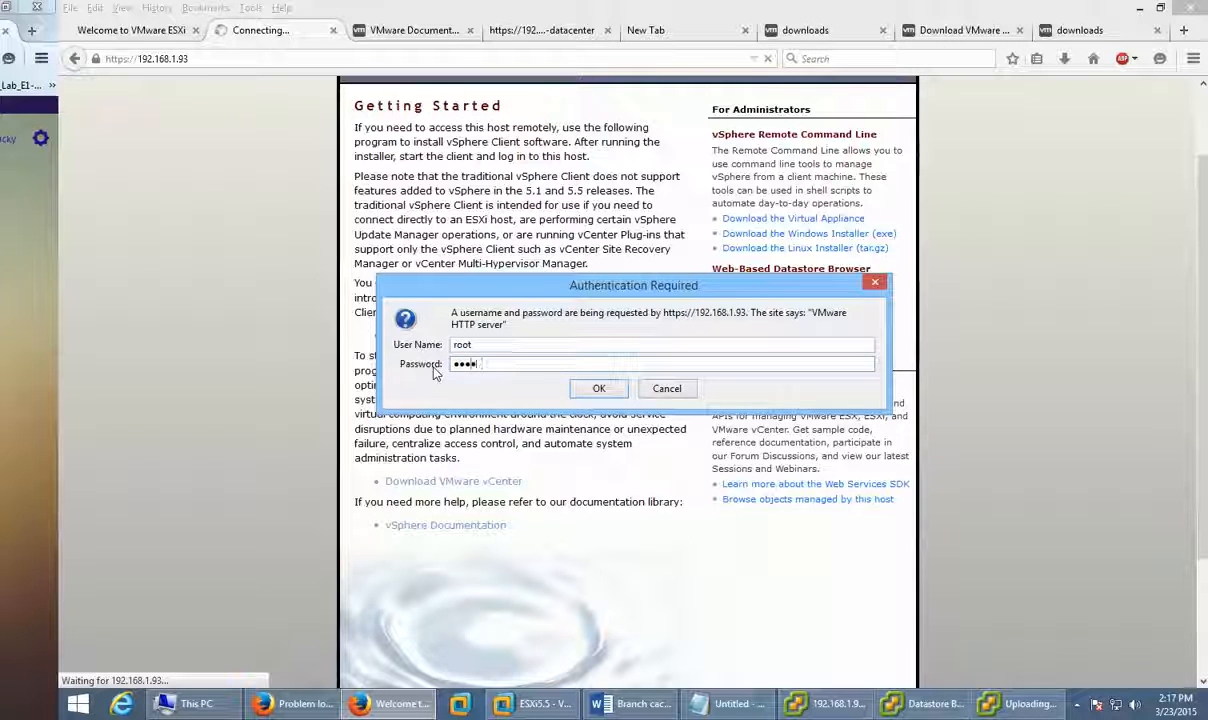
{"action": "left_click", "coordinate": [600, 388]}
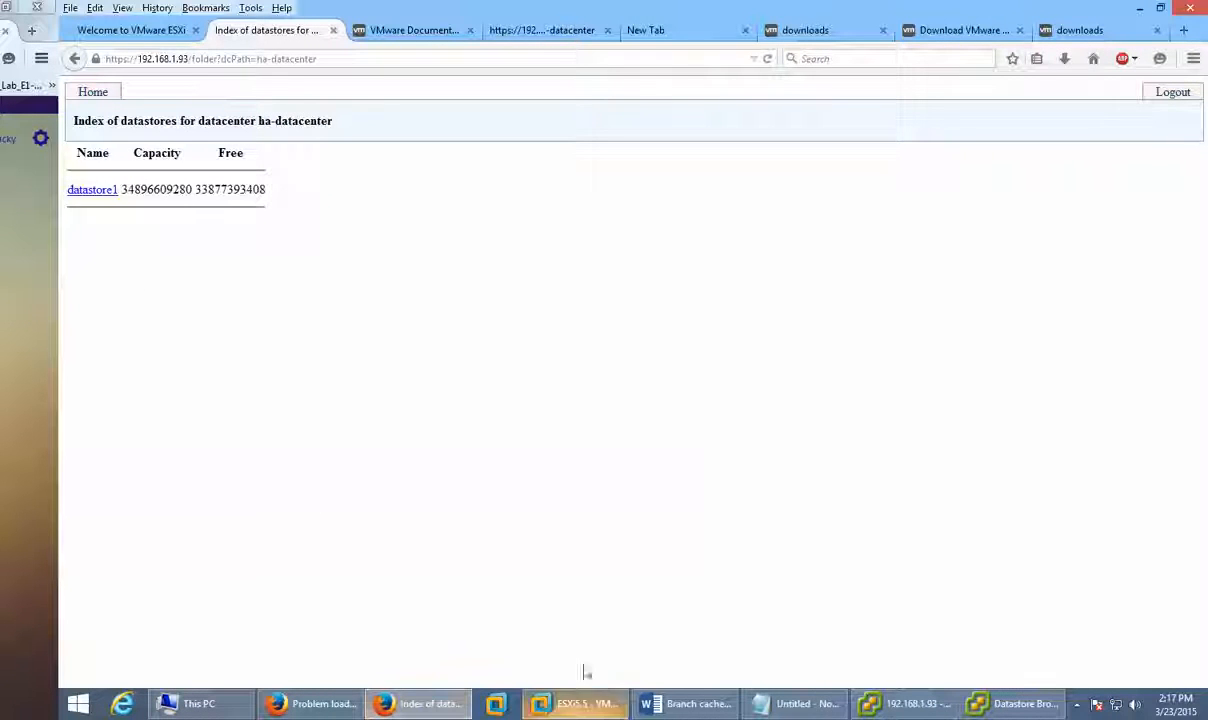
Step: Refresh the ISOs folder in the Datastore Browser to check the uploaded installer
{"action": "left_click", "coordinate": [1020, 703]}
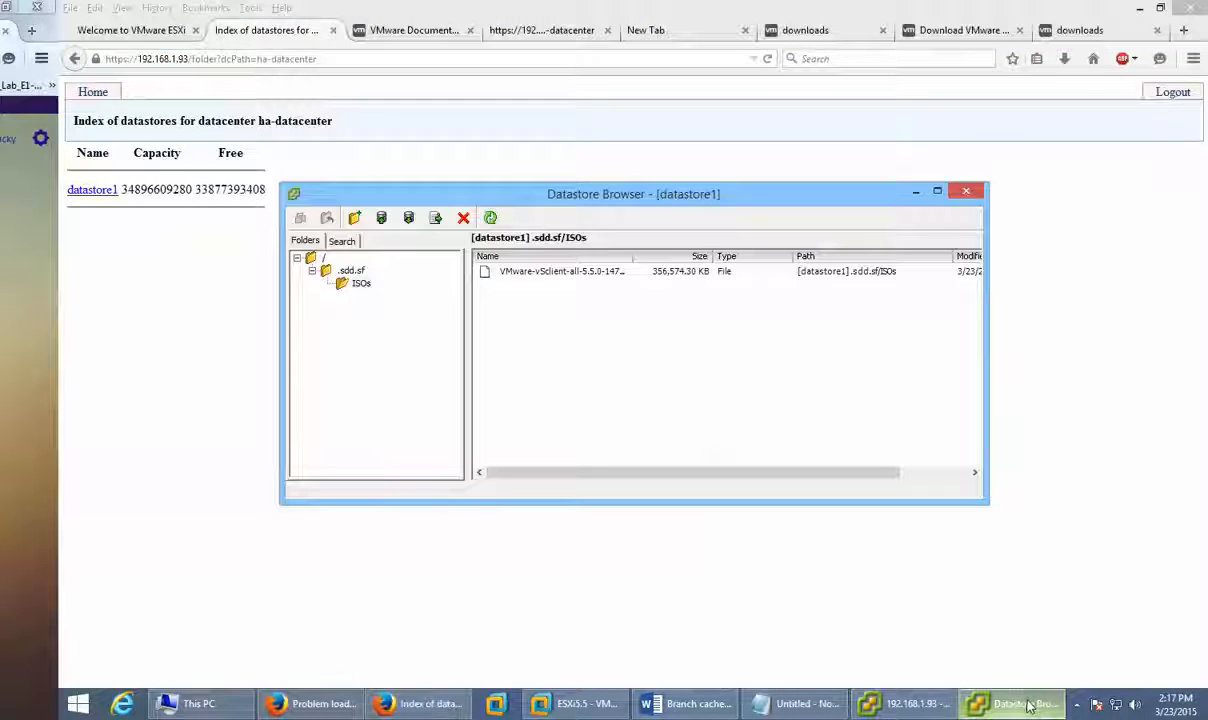
{"action": "left_click", "coordinate": [90, 191]}
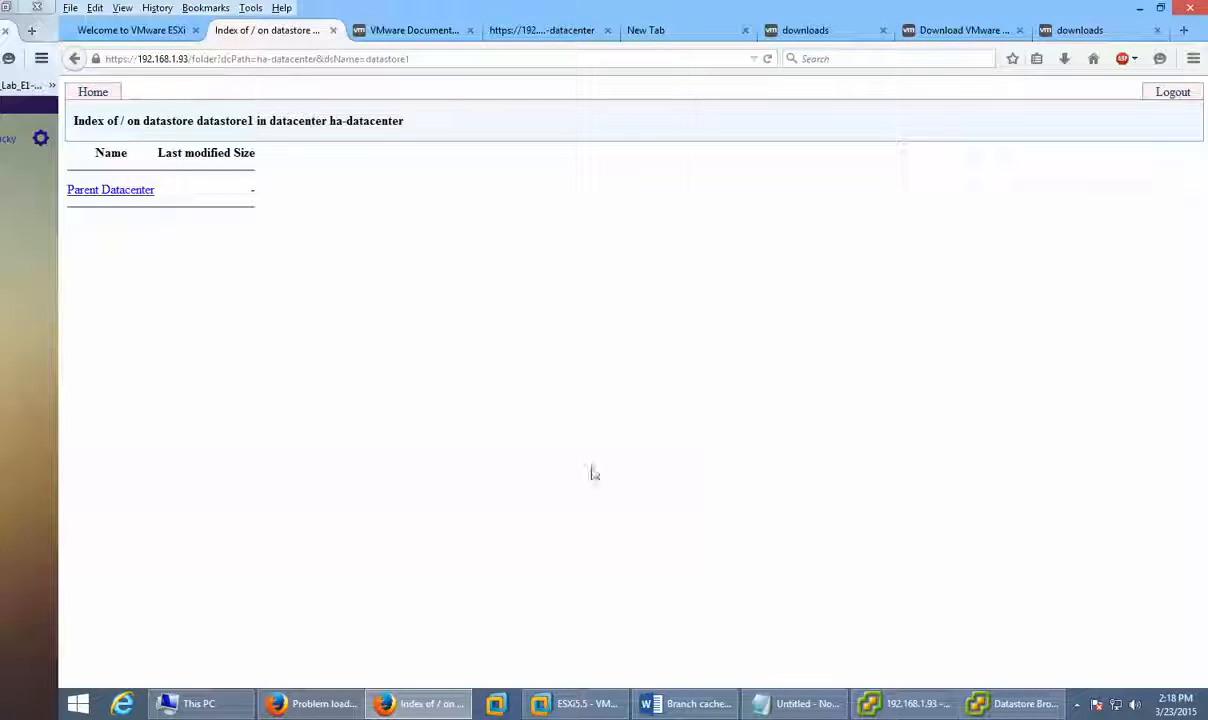
{"action": "key", "text": "alt+Tab"}
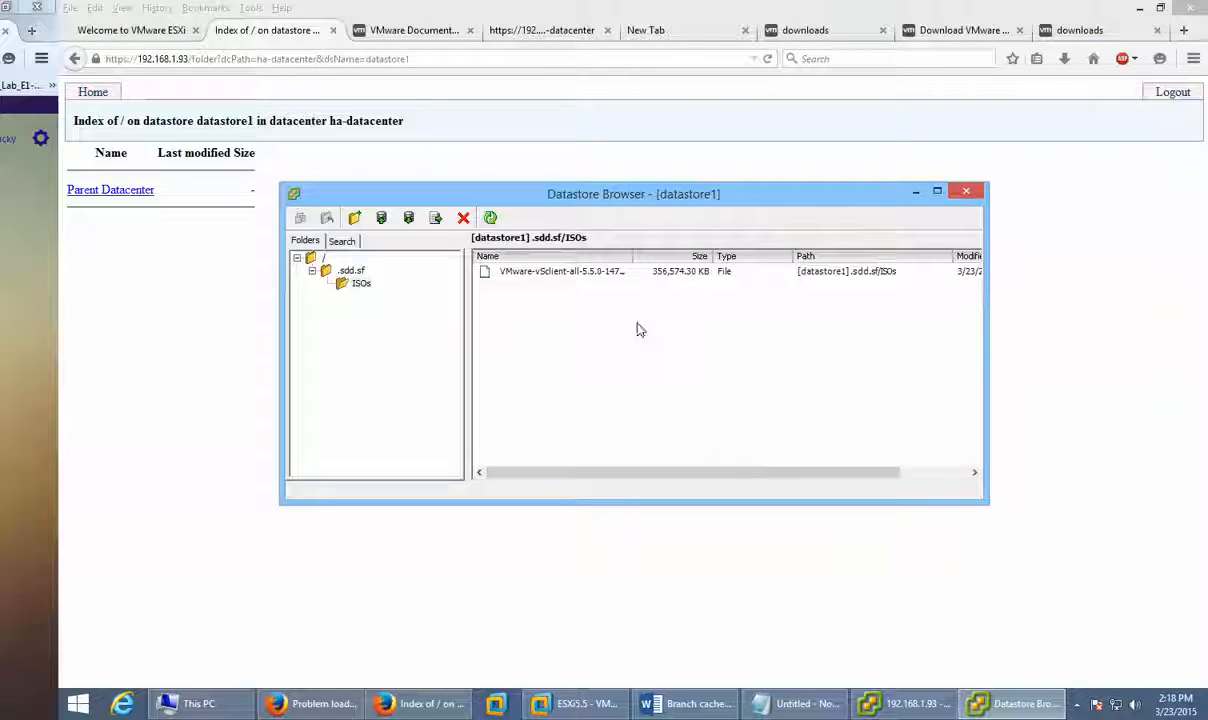
{"action": "left_click", "coordinate": [352, 286]}
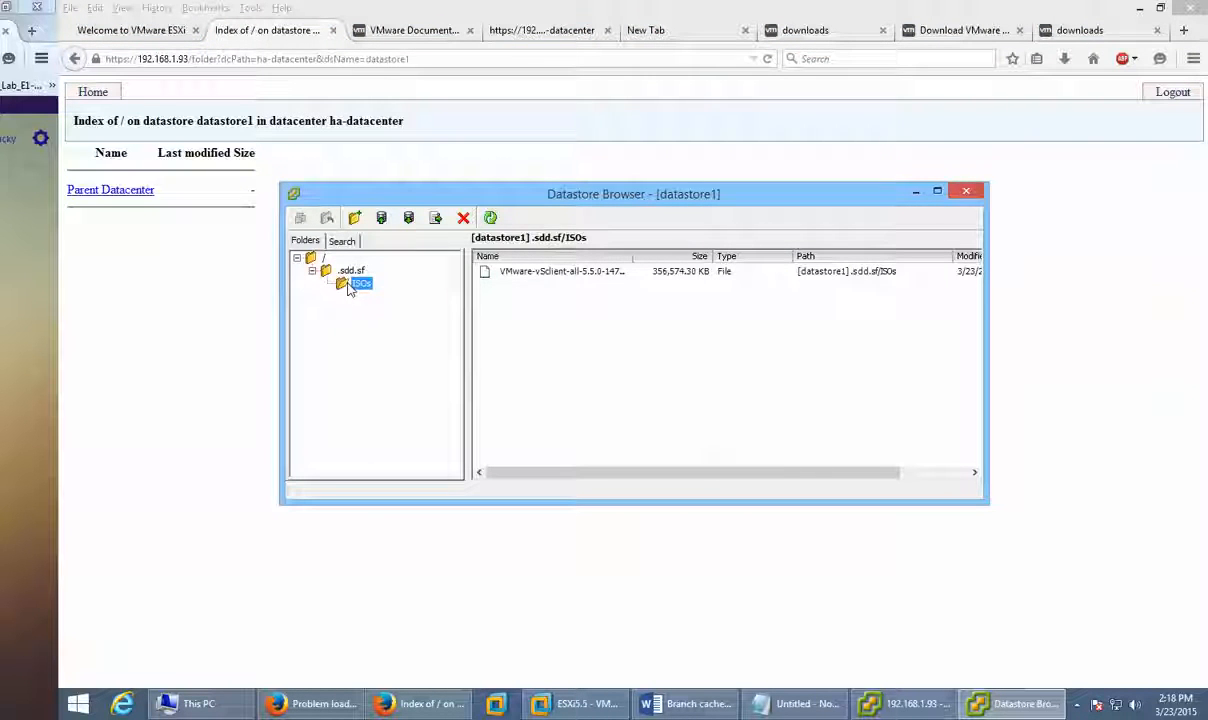
{"action": "left_click", "coordinate": [489, 219]}
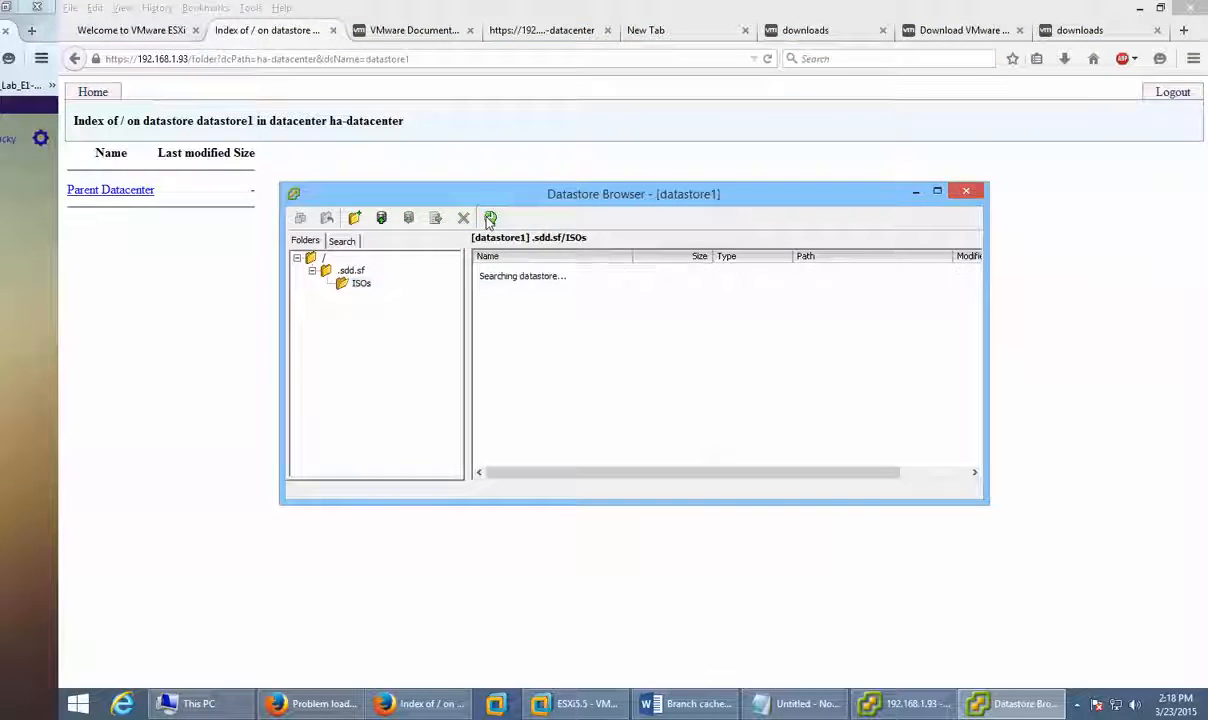
Step: Browse the ha-datacenter datastore index and datastore1 listing in the Firefox web datastore browser
{"action": "left_click", "coordinate": [768, 59]}
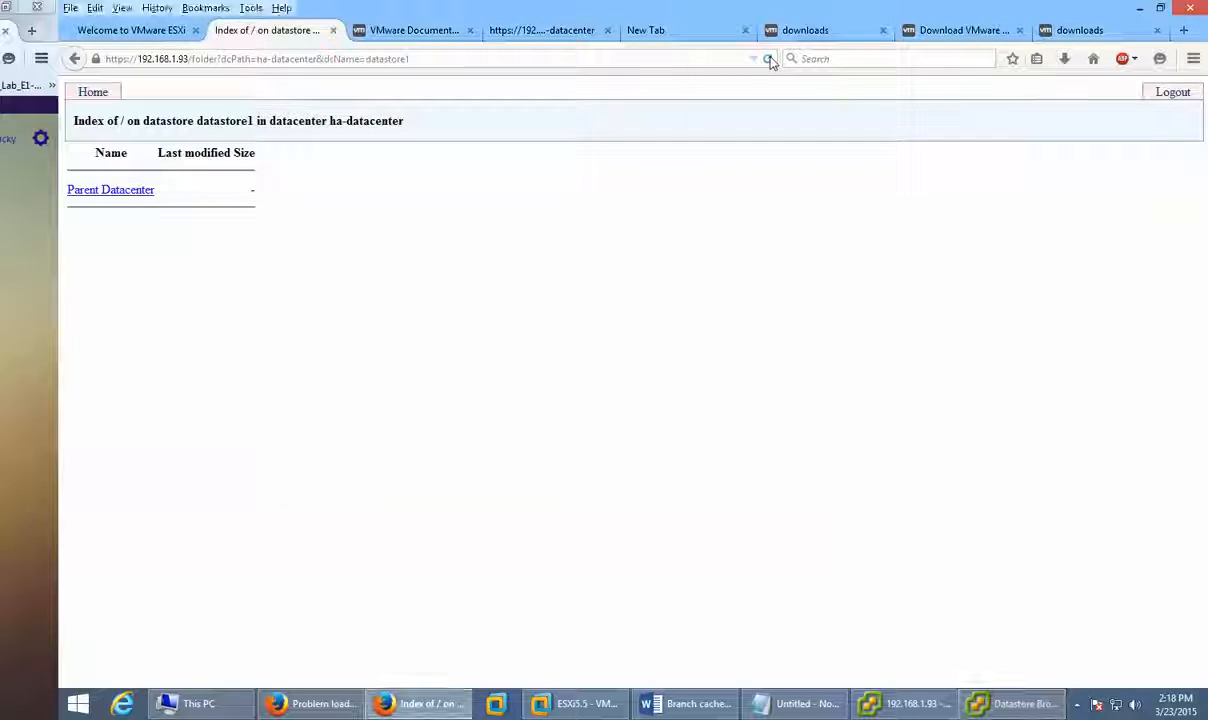
{"action": "left_click", "coordinate": [86, 97]}
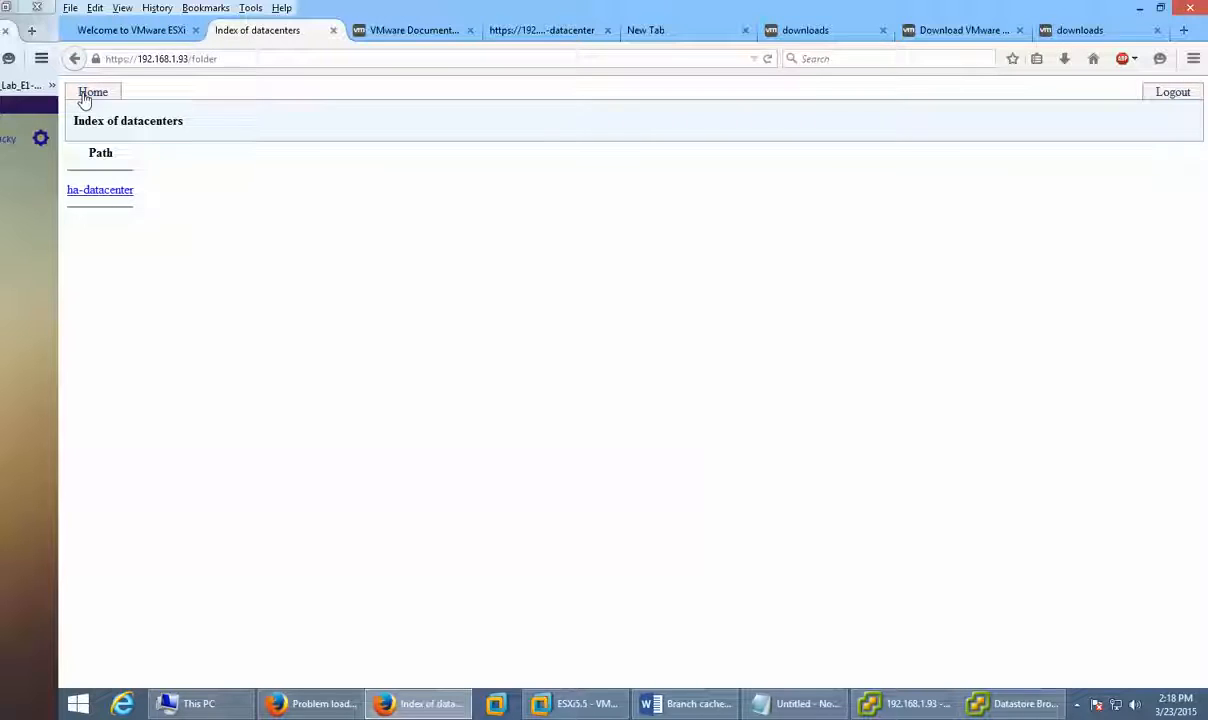
{"action": "left_click", "coordinate": [84, 190]}
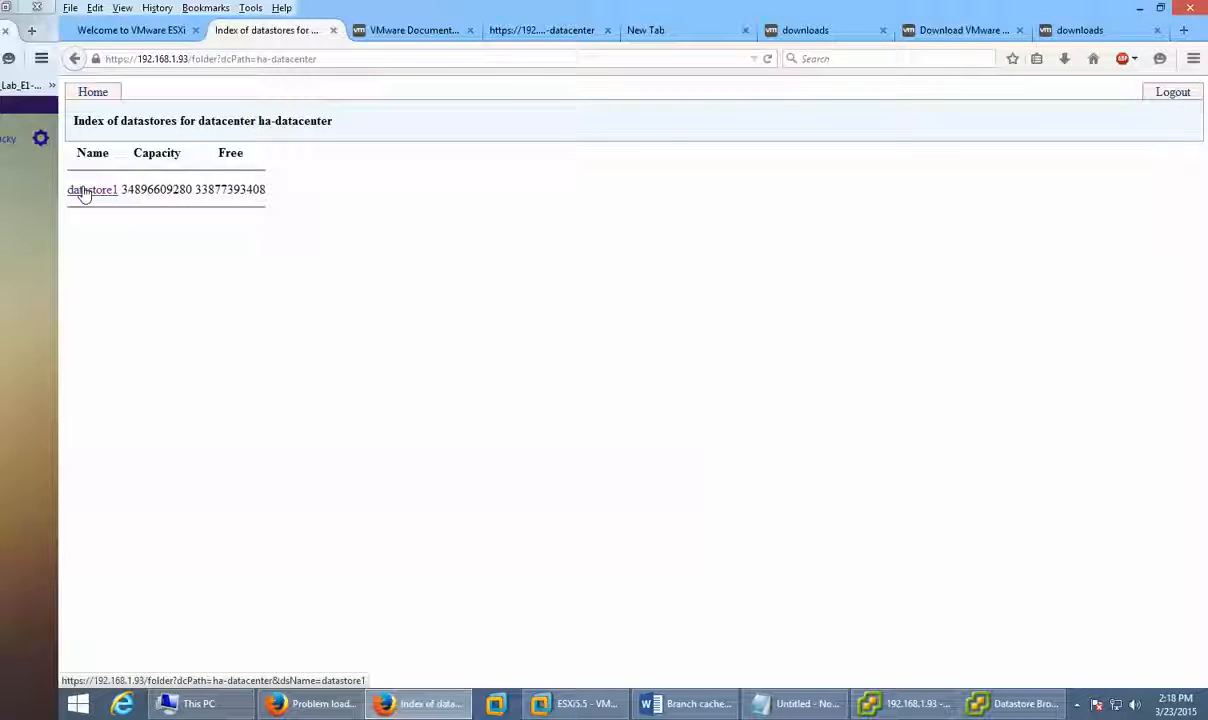
{"action": "left_click", "coordinate": [84, 191]}
{"action": "left_click", "coordinate": [84, 190]}
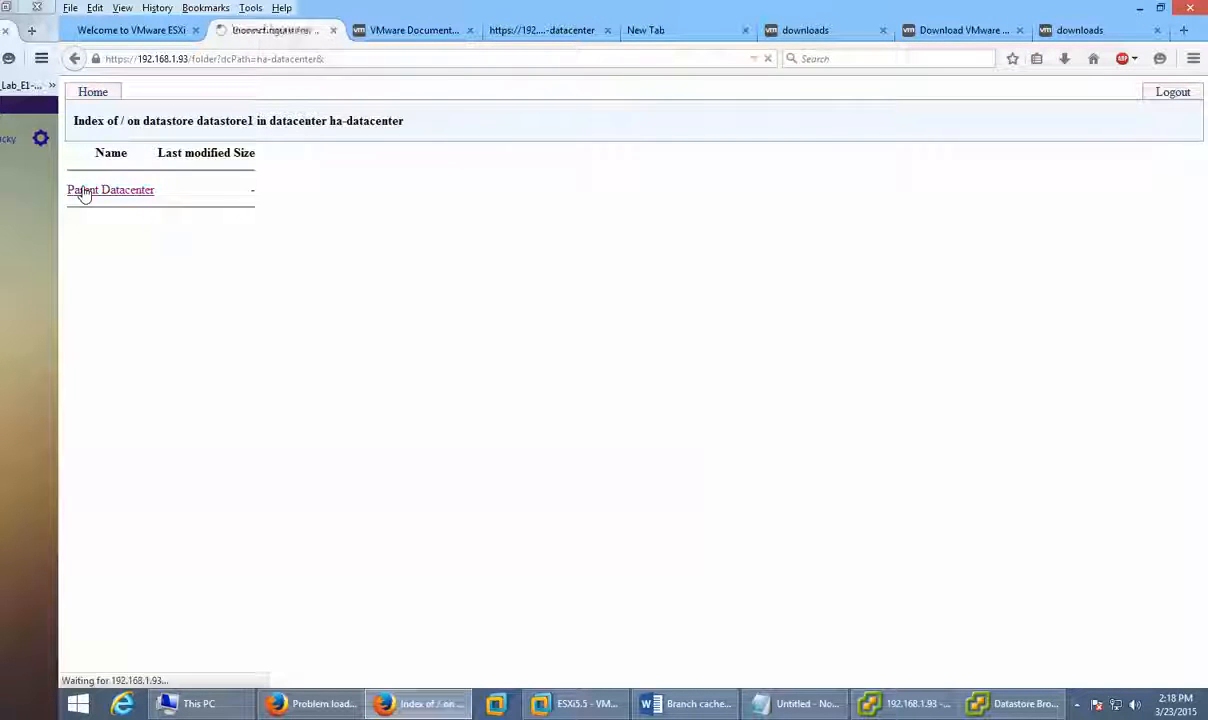
{"action": "left_click", "coordinate": [84, 190]}
{"action": "left_click", "coordinate": [84, 190]}
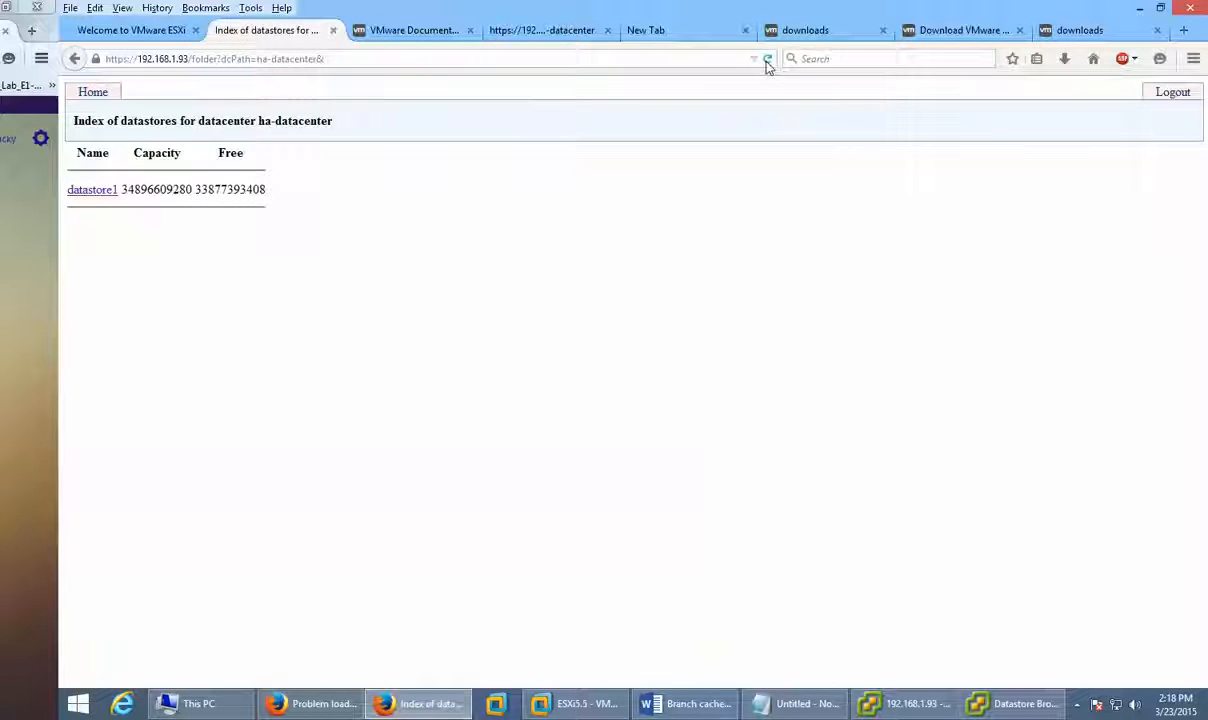
Step: Hide the Datastore Browser and return to vSphere Client's Storage page
{"action": "left_click", "coordinate": [1005, 705]}
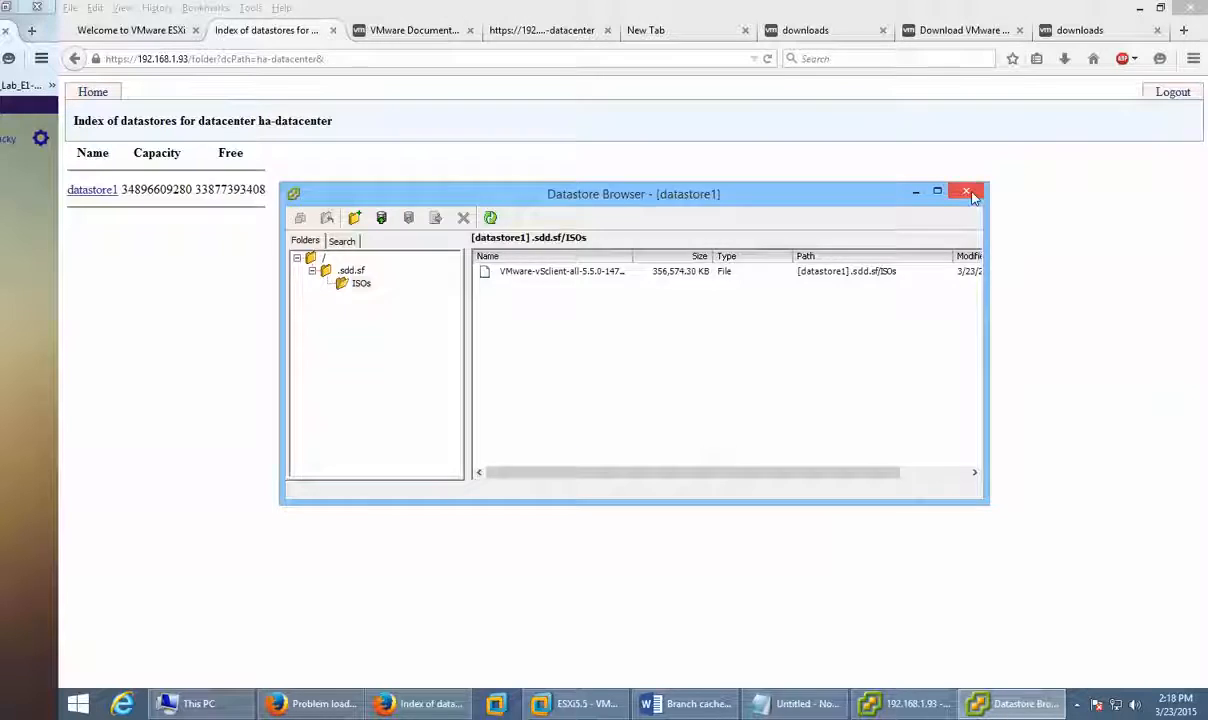
{"action": "left_click", "coordinate": [915, 191]}
{"action": "left_click", "coordinate": [983, 705]}
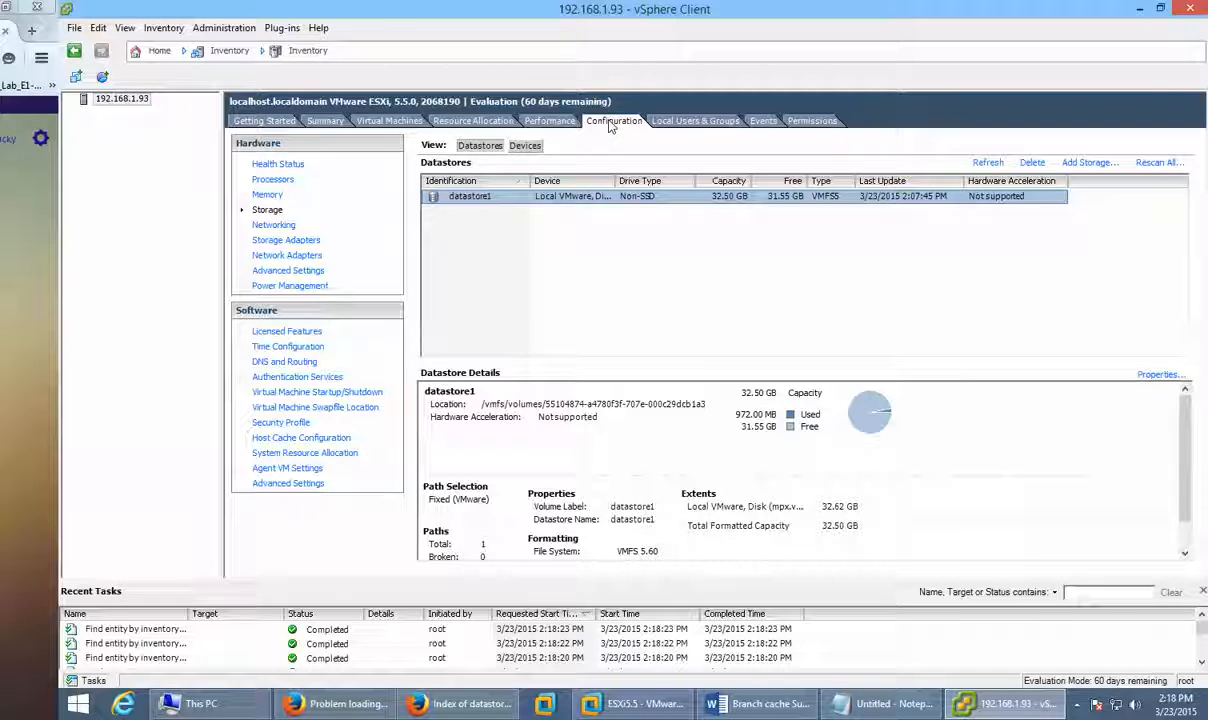
Step: Look through the host's Getting Started, Summary and Virtual Machines tabs, ending on Virtual Machines
{"action": "left_click", "coordinate": [262, 121]}
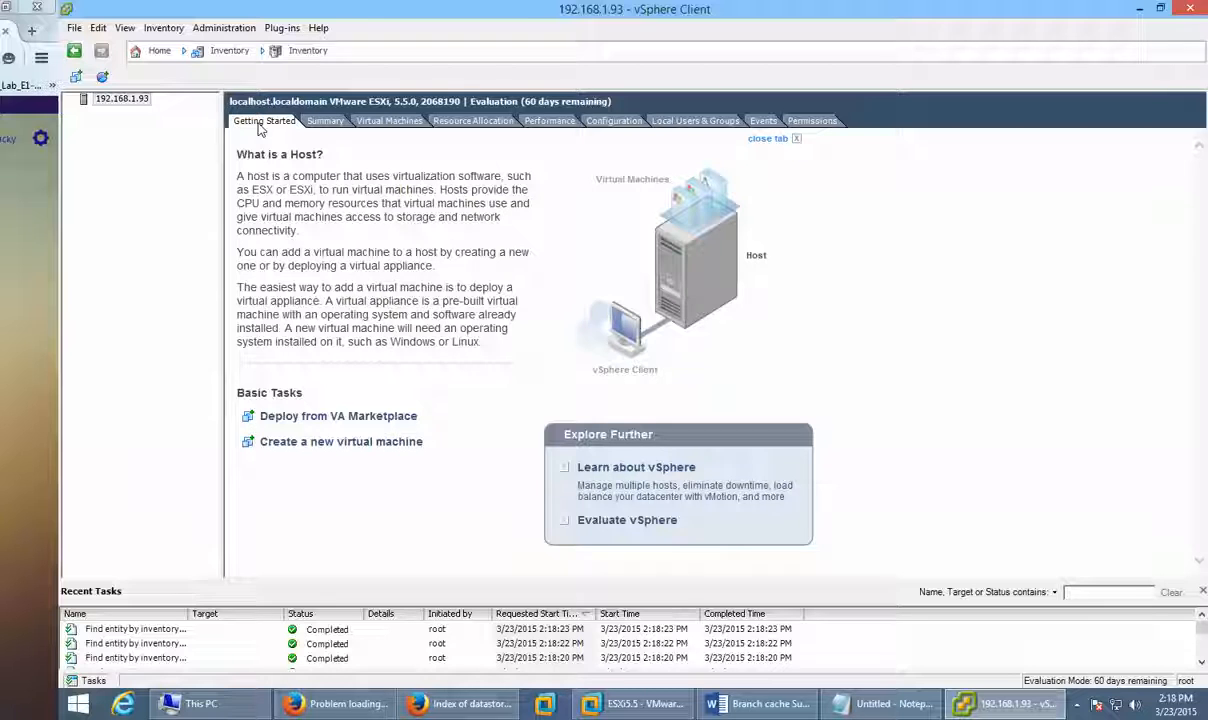
{"action": "left_click", "coordinate": [325, 121]}
{"action": "left_click", "coordinate": [388, 121]}
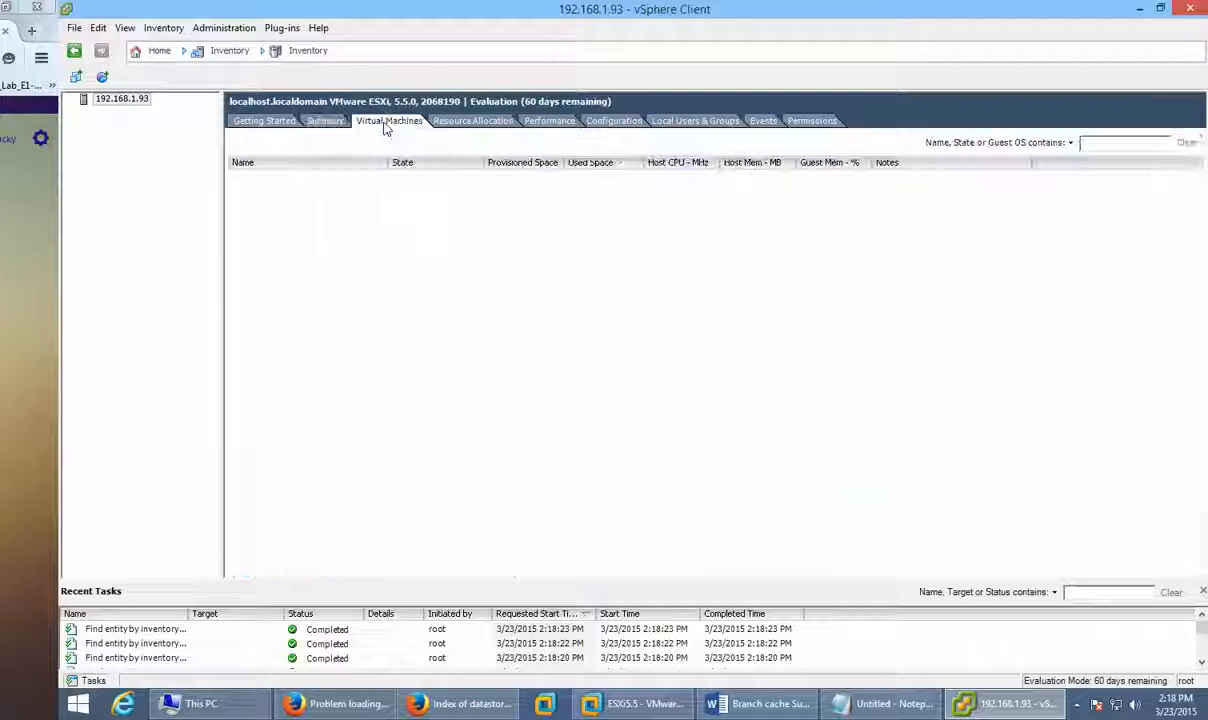
{"action": "left_click", "coordinate": [328, 122]}
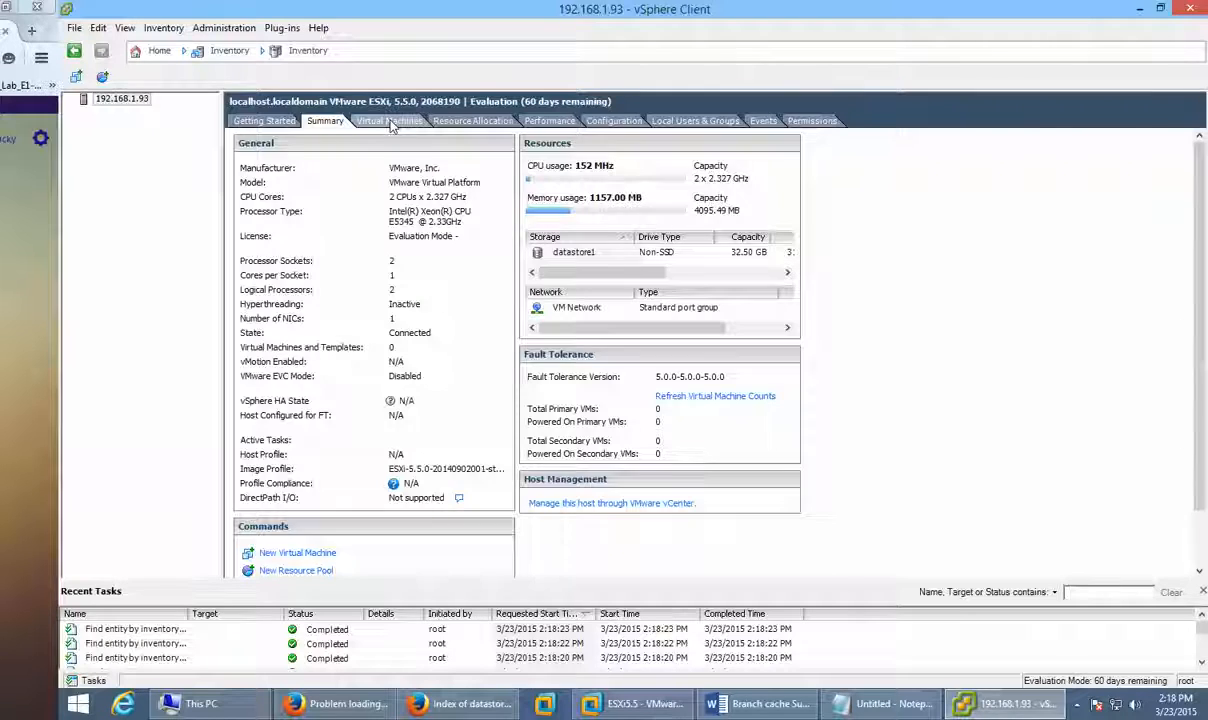
{"action": "left_click", "coordinate": [390, 121]}
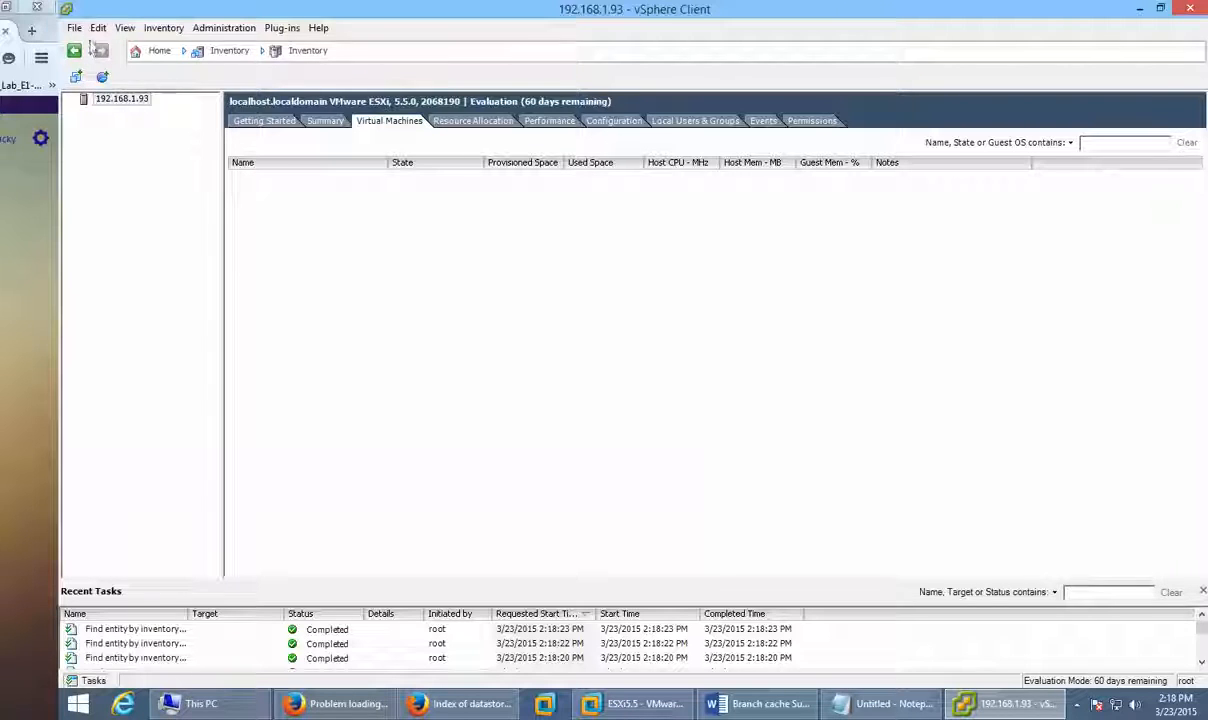
Step: Switch to the Inventory view via View > Inventory > Inventory
{"action": "left_click", "coordinate": [158, 29]}
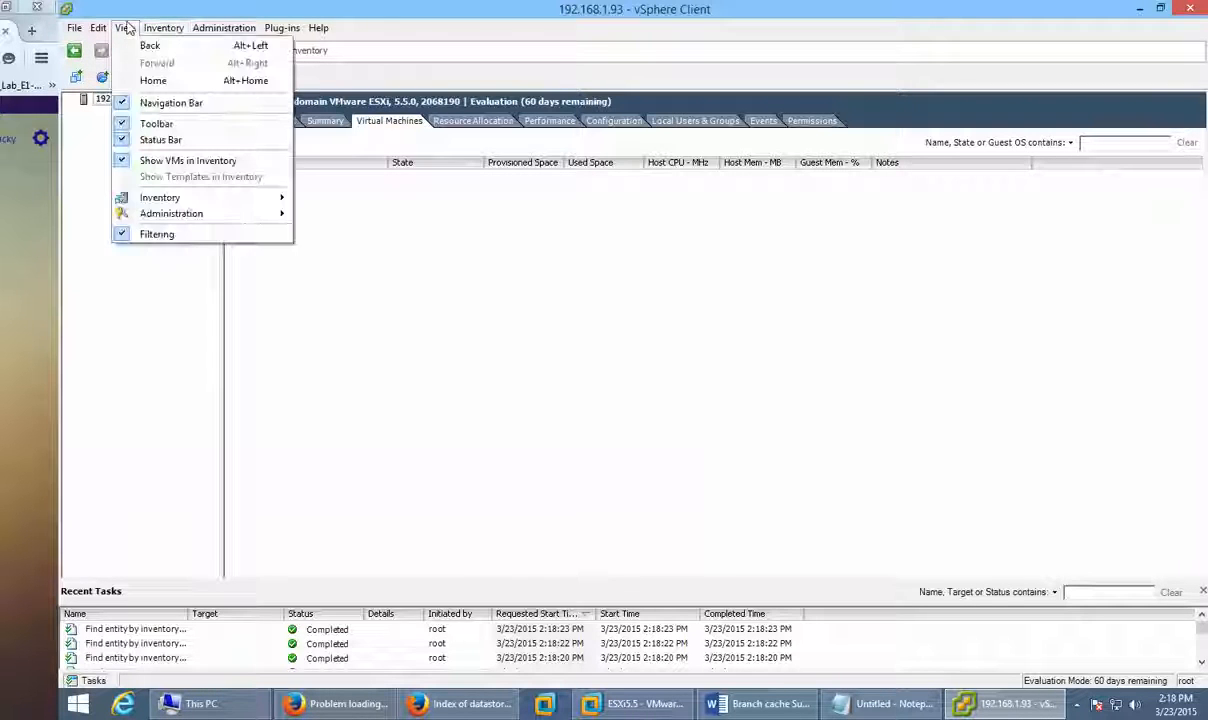
{"action": "mouse_move", "coordinate": [178, 60]}
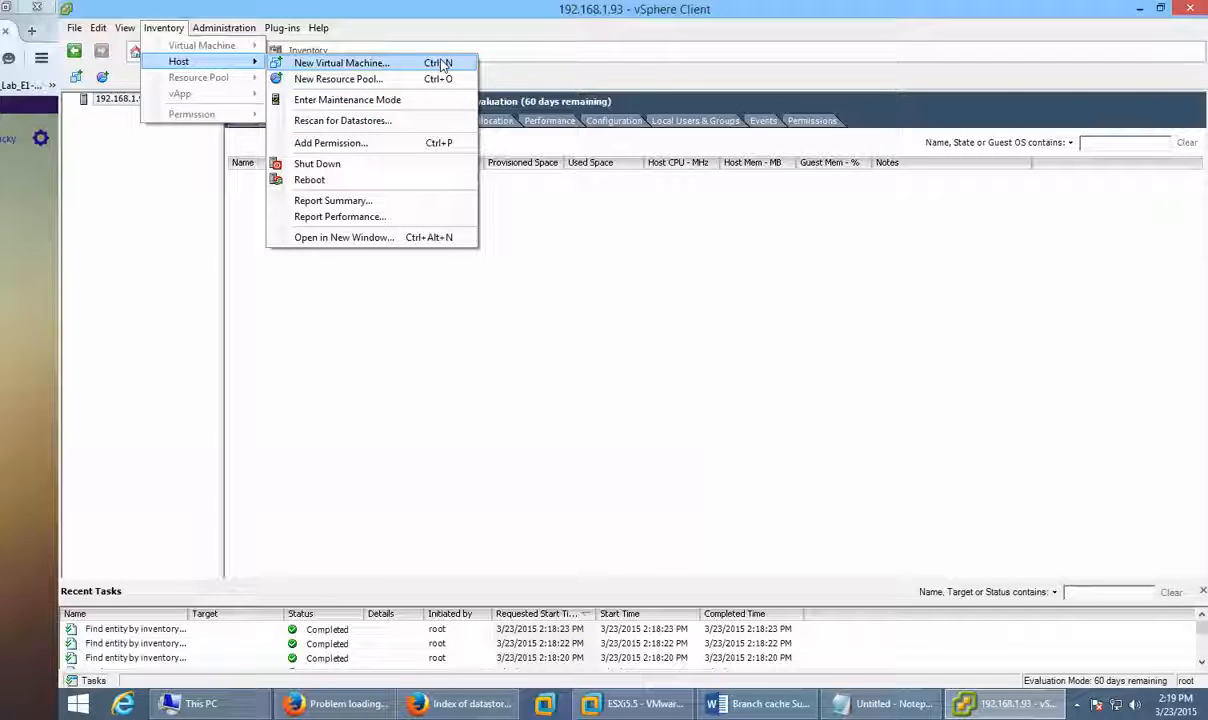
{"action": "left_click", "coordinate": [583, 58]}
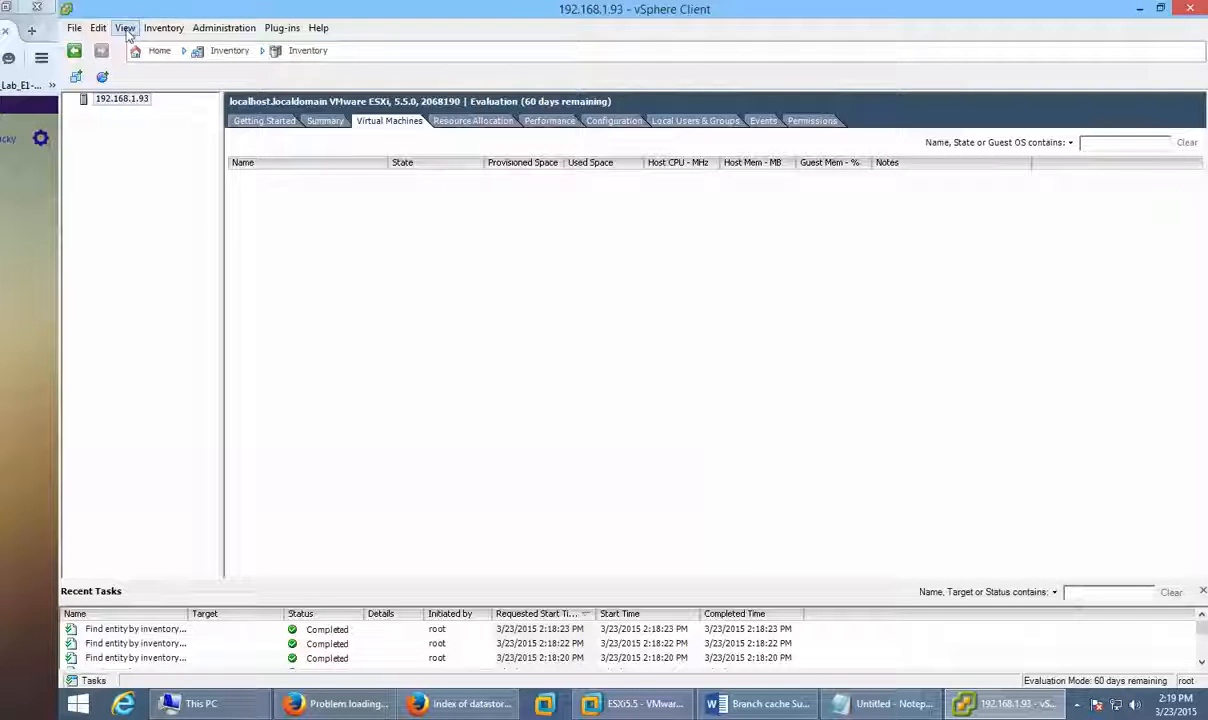
{"action": "left_click", "coordinate": [125, 28]}
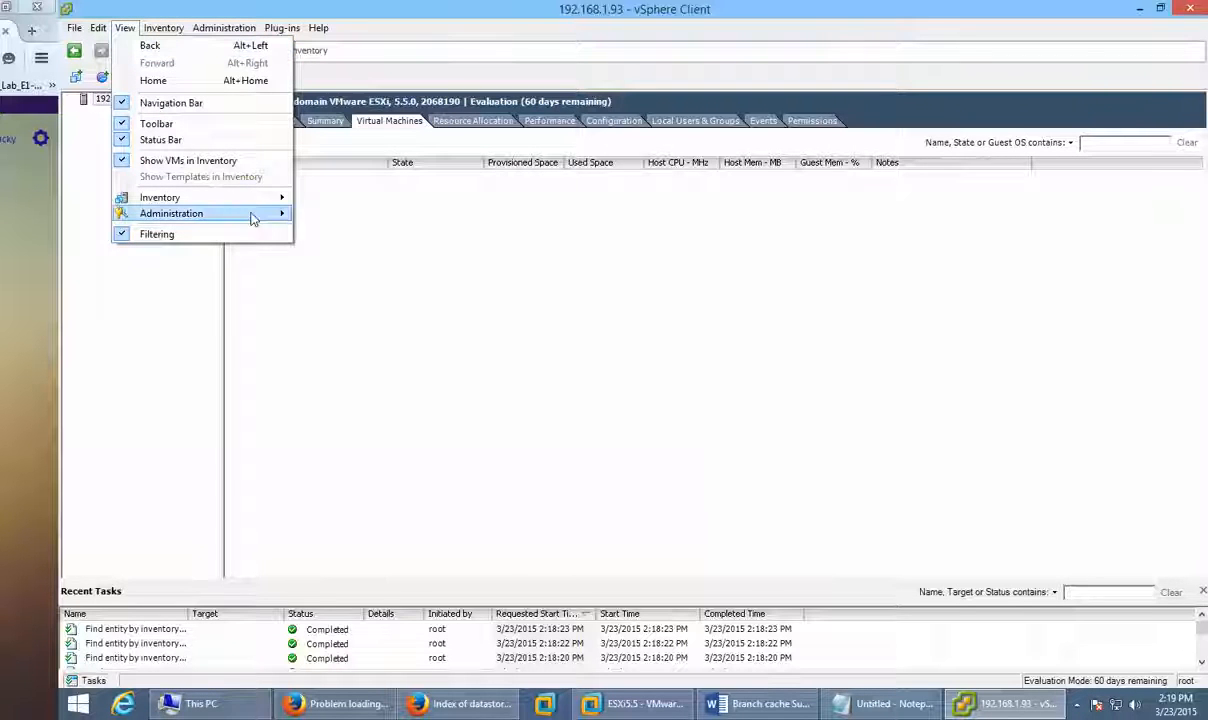
{"action": "mouse_move", "coordinate": [252, 217]}
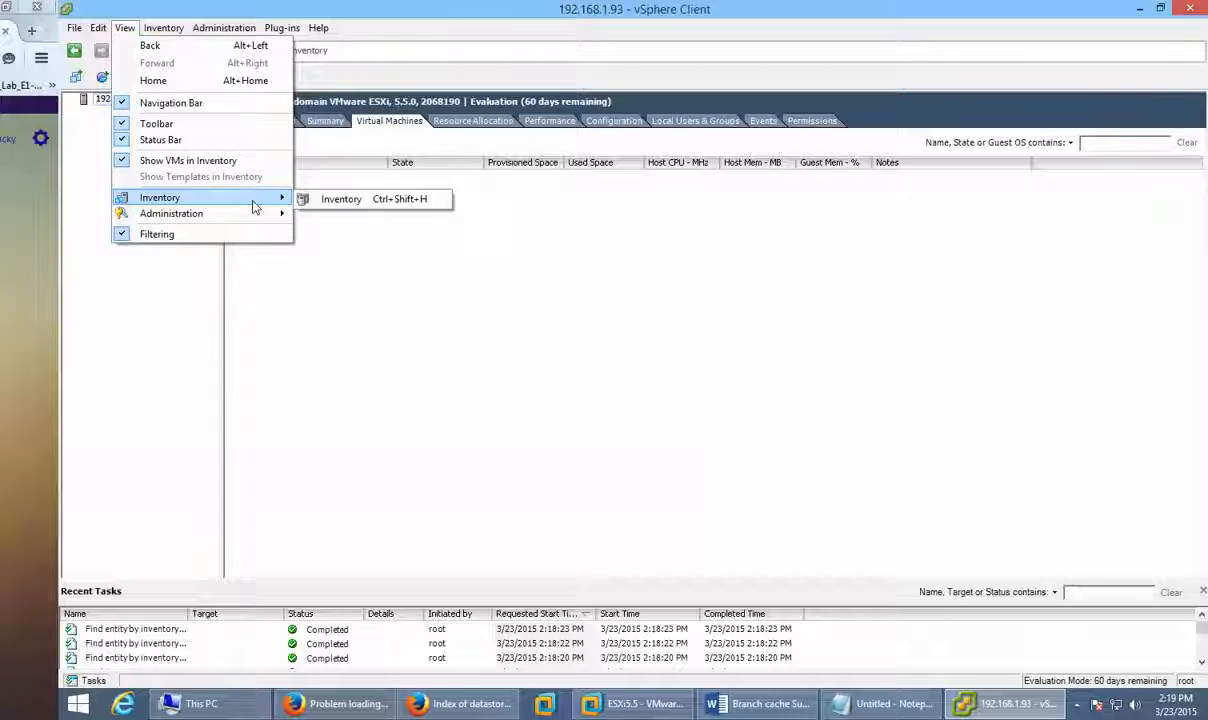
{"action": "left_click", "coordinate": [334, 199]}
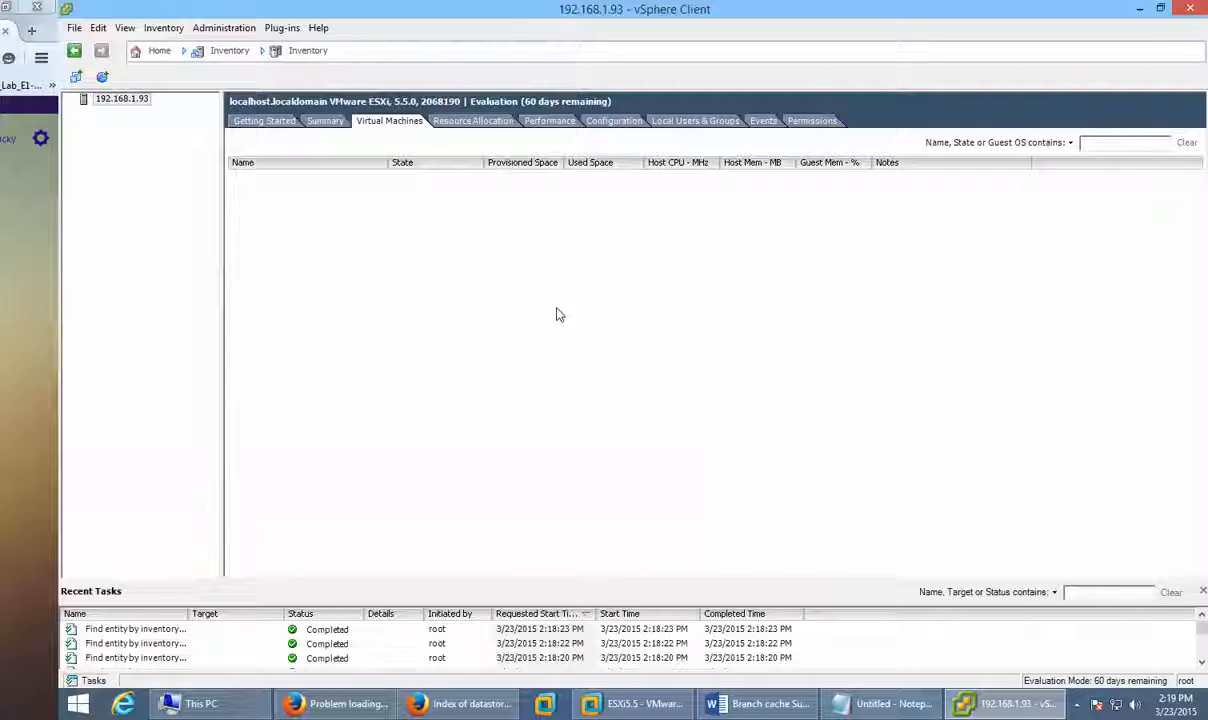
Step: Start a Typical new virtual machine named New Virtual Machine stored on datastore1
{"action": "left_click", "coordinate": [77, 79]}
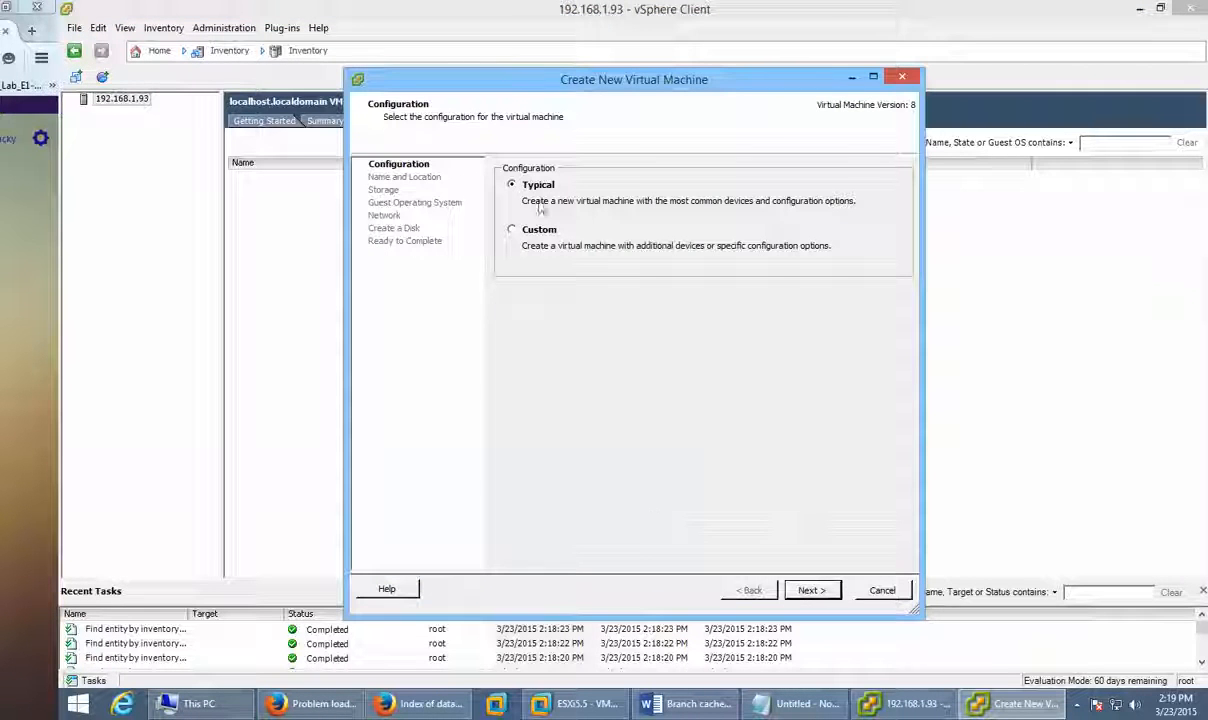
{"action": "left_click", "coordinate": [812, 590]}
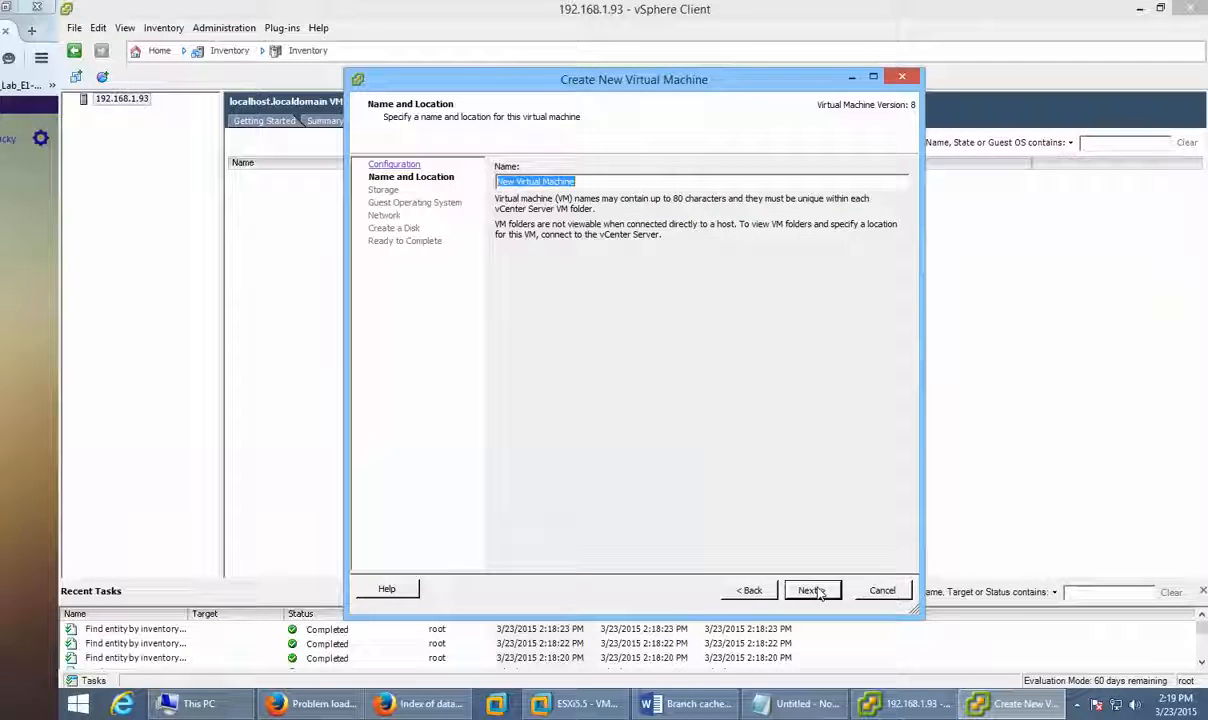
{"action": "left_click", "coordinate": [812, 591]}
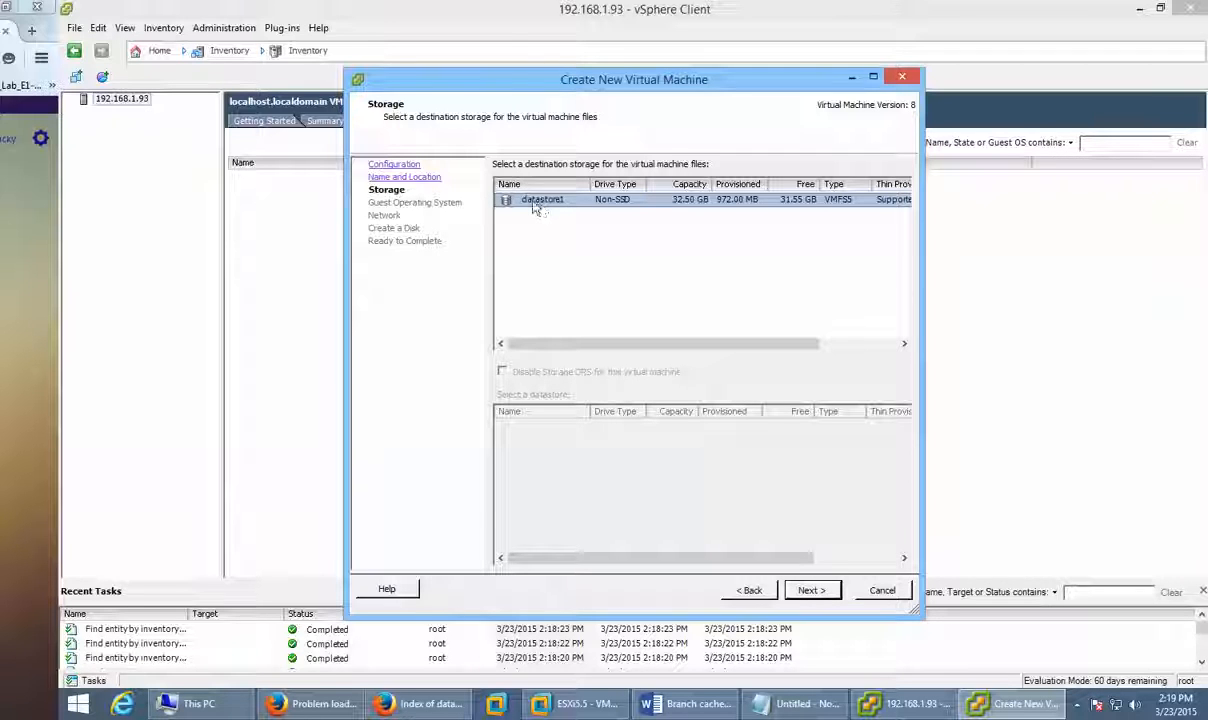
{"action": "left_click", "coordinate": [809, 591]}
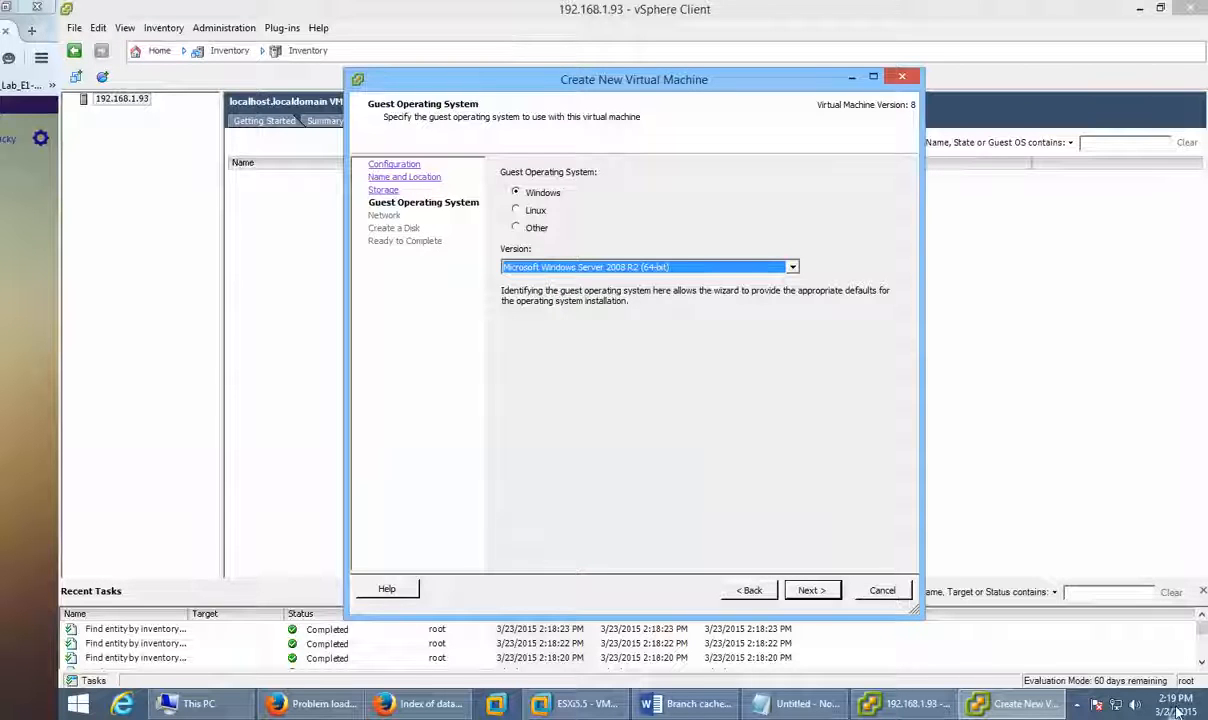
{"action": "left_click", "coordinate": [1030, 706]}
{"action": "left_click", "coordinate": [1030, 706]}
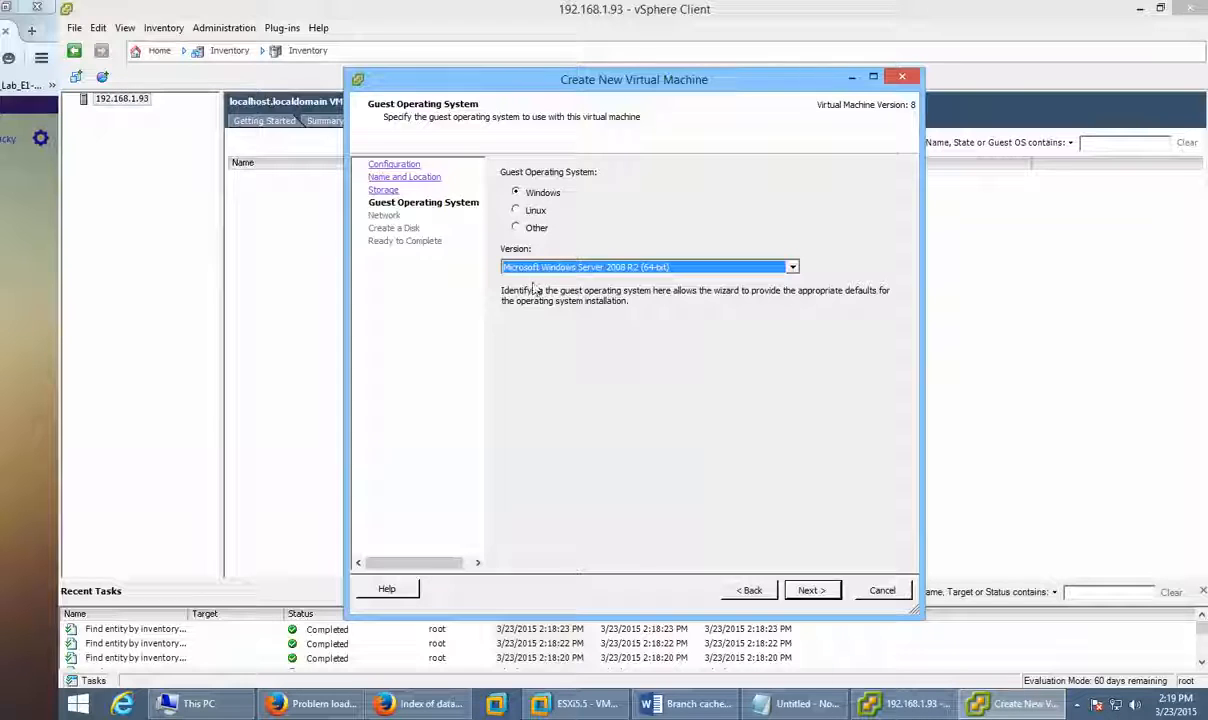
Step: Choose Windows Server 2008 R2 (64-bit) as guest OS, then go back to the Storage step
{"action": "left_click", "coordinate": [516, 228]}
{"action": "left_click", "coordinate": [538, 266]}
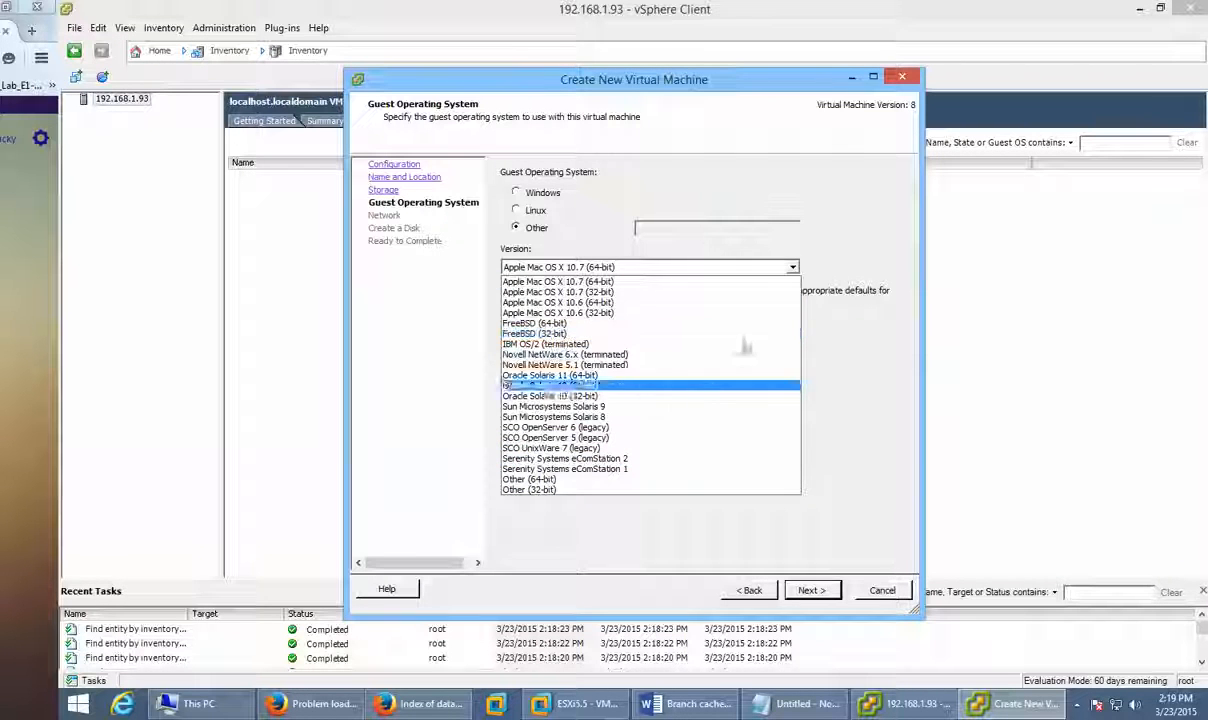
{"action": "left_click", "coordinate": [538, 193]}
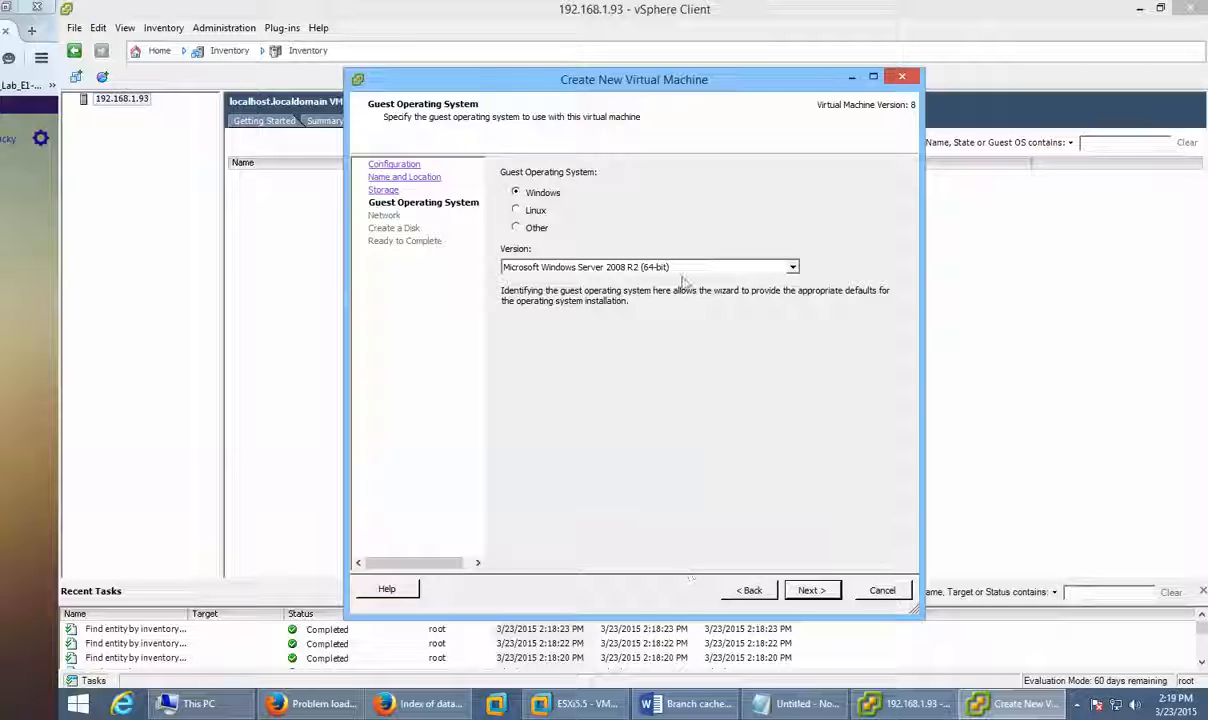
{"action": "left_click", "coordinate": [806, 590]}
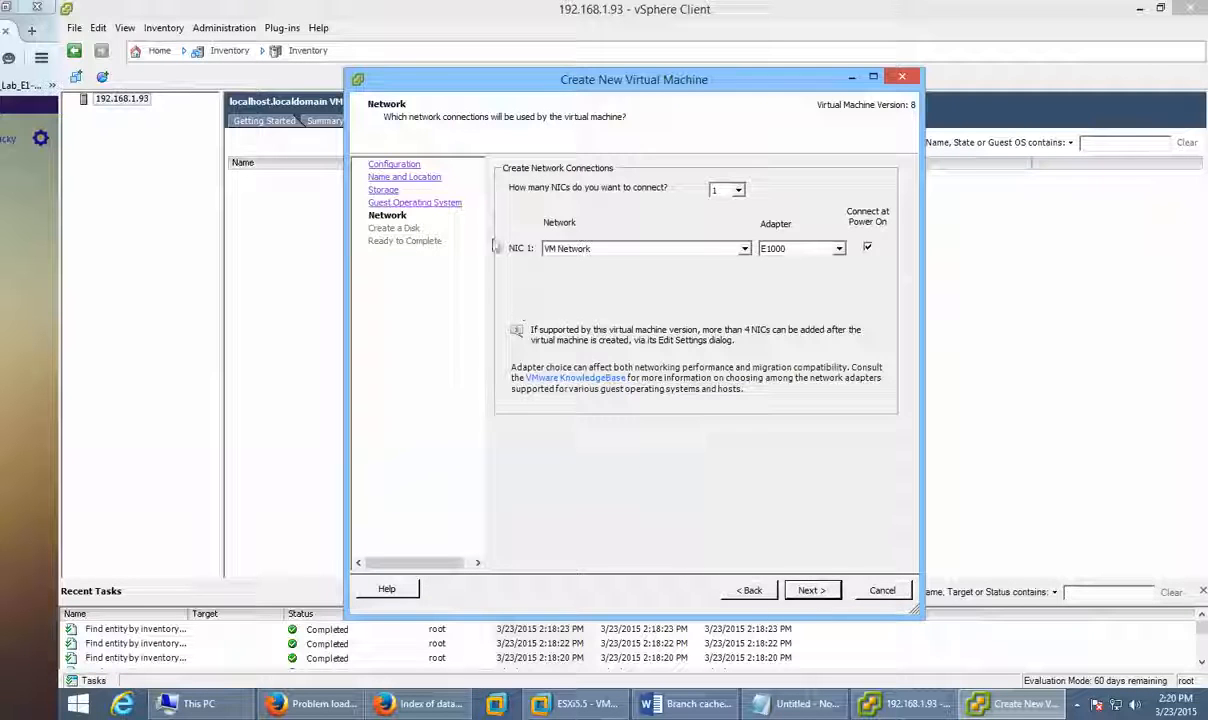
{"action": "left_click", "coordinate": [752, 591]}
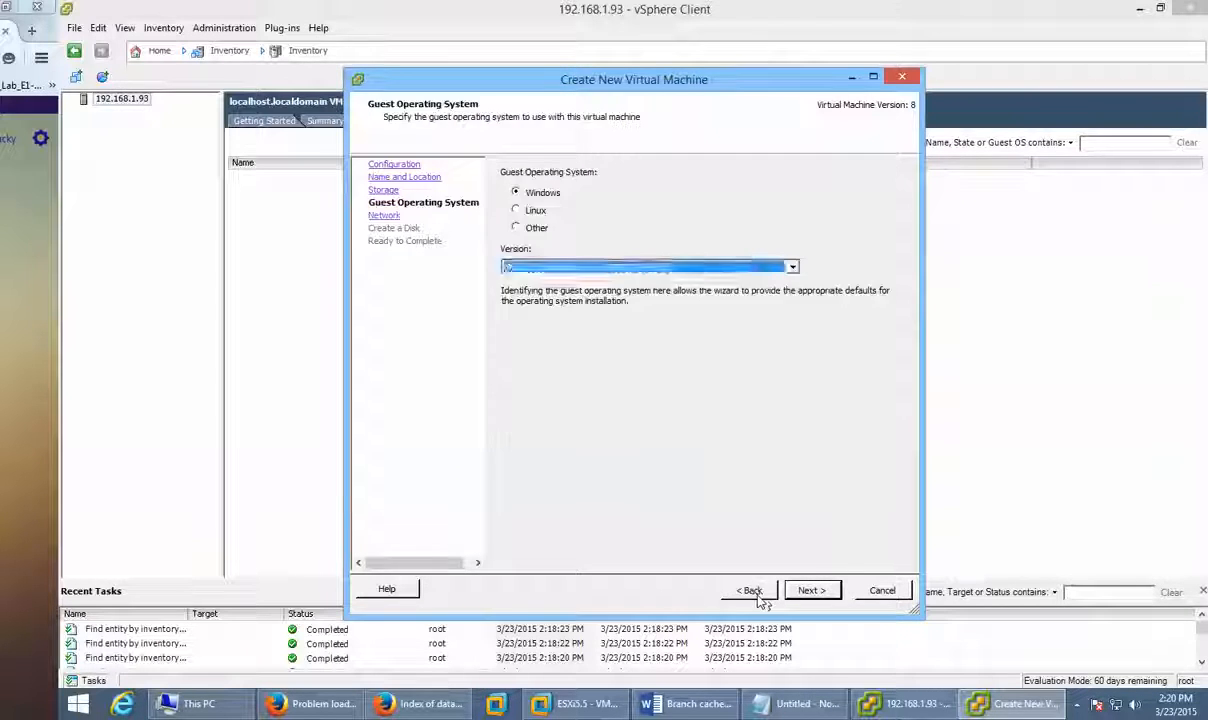
{"action": "left_click", "coordinate": [755, 594]}
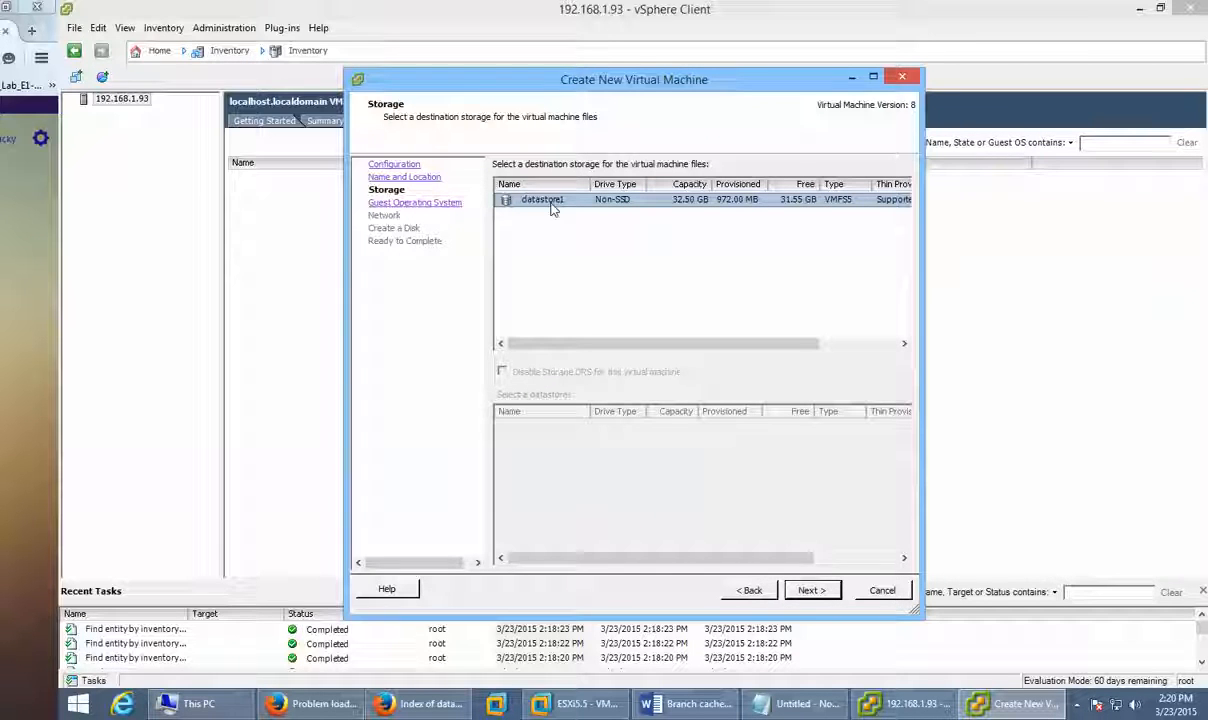
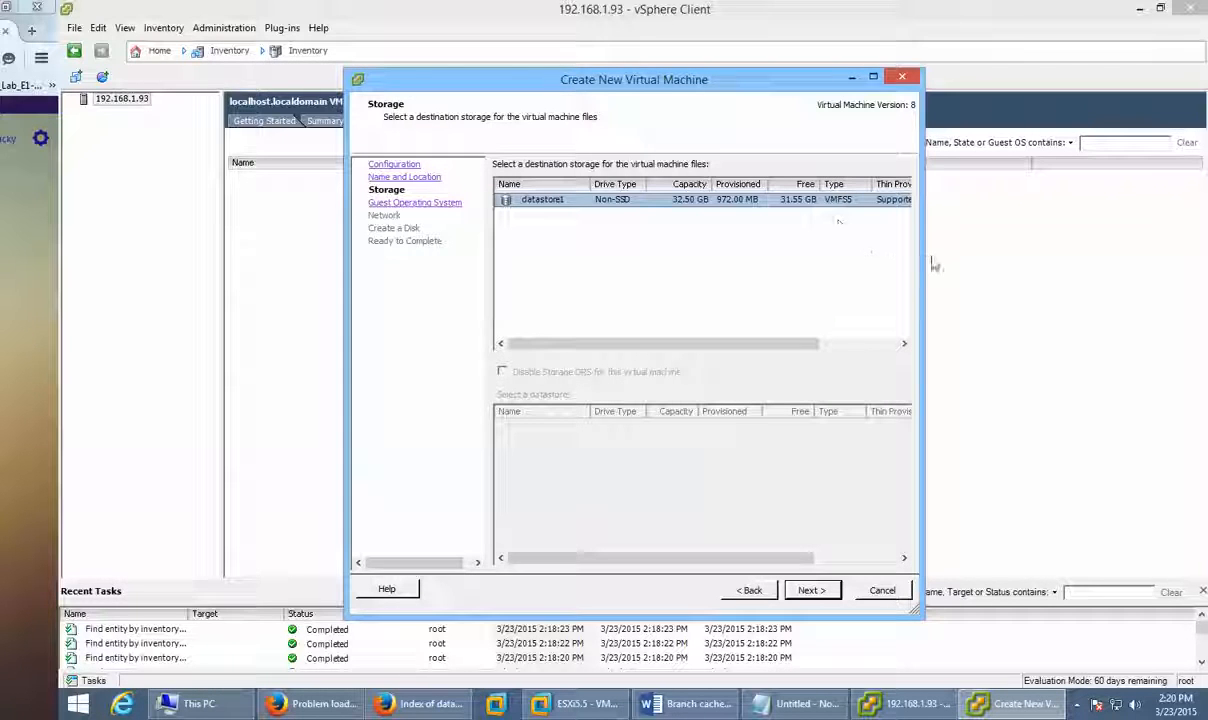
Step: Widen the Create New Virtual Machine wizard to reveal the Access column, then cancel the wizard
{"action": "left_click_drag", "start_coordinate": [921, 251], "coordinate": [1040, 251]}
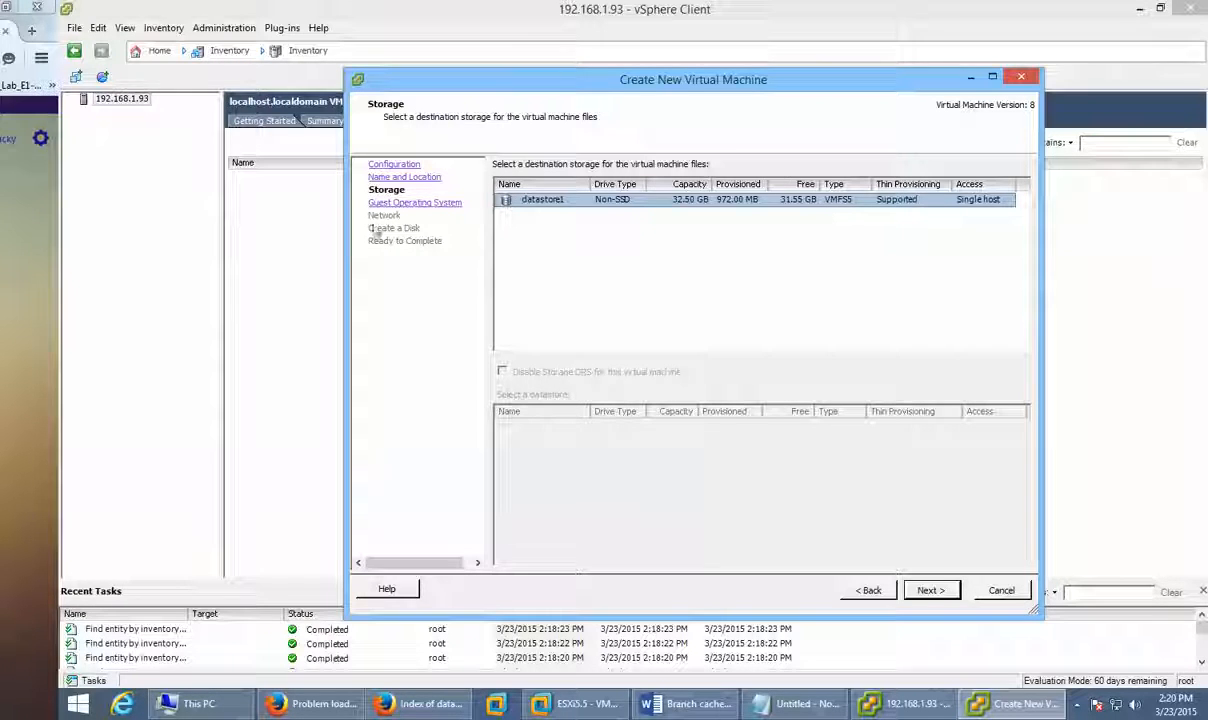
{"action": "left_click", "coordinate": [1000, 598]}
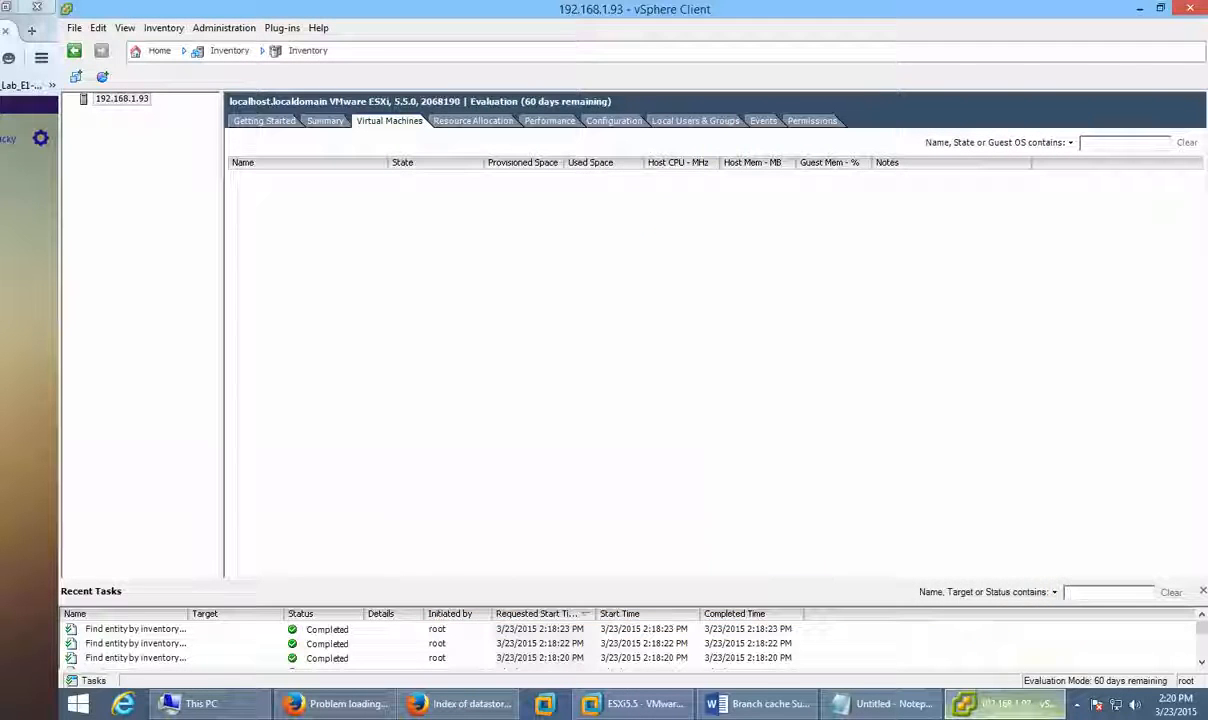
{"action": "mouse_move", "coordinate": [990, 713]}
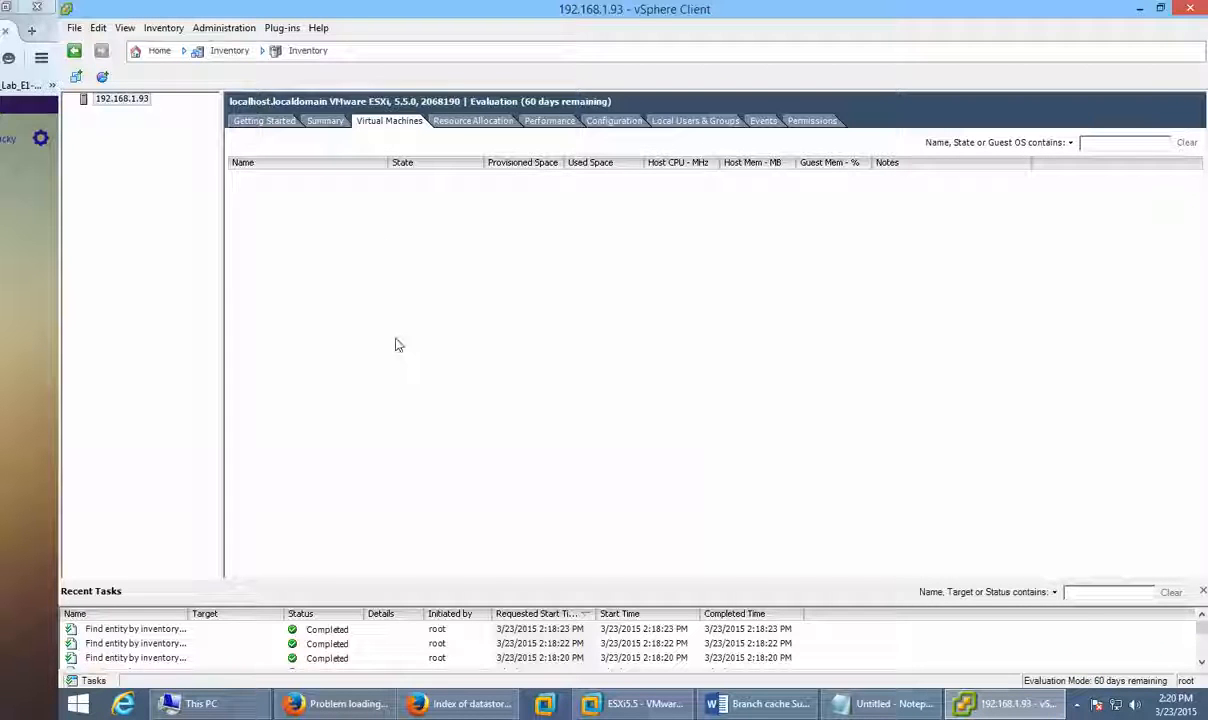
{"action": "left_click", "coordinate": [1008, 703]}
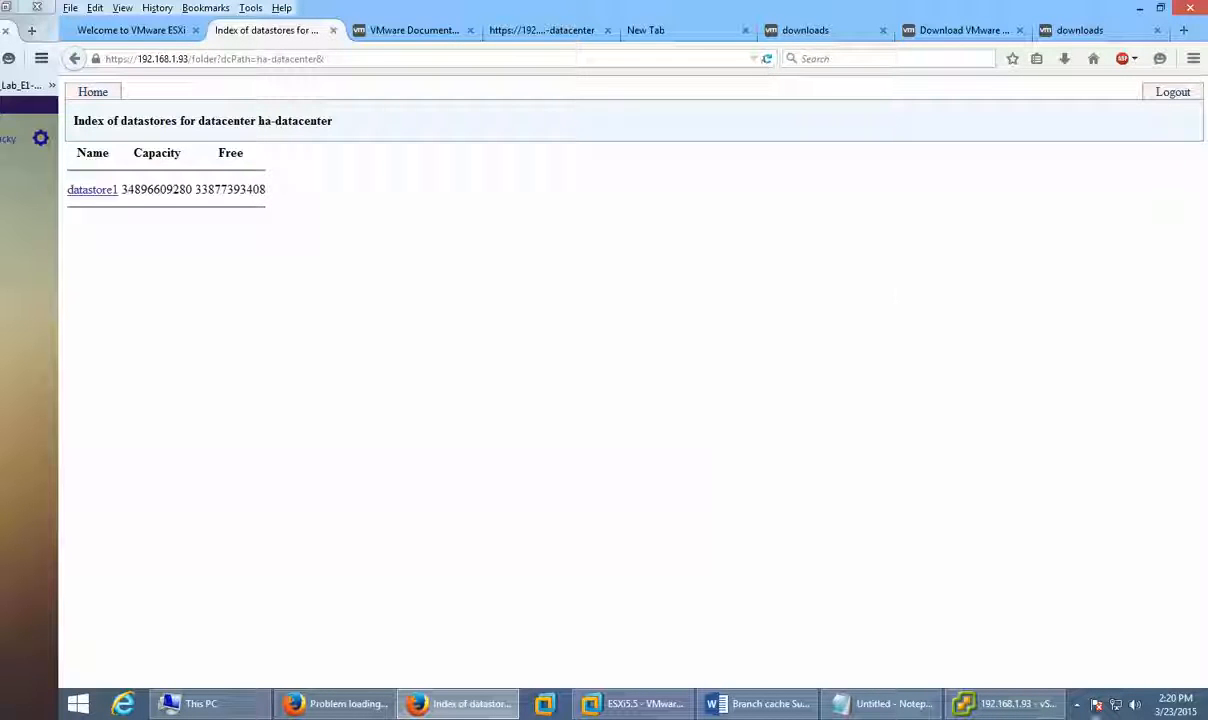
{"action": "left_click", "coordinate": [1012, 704]}
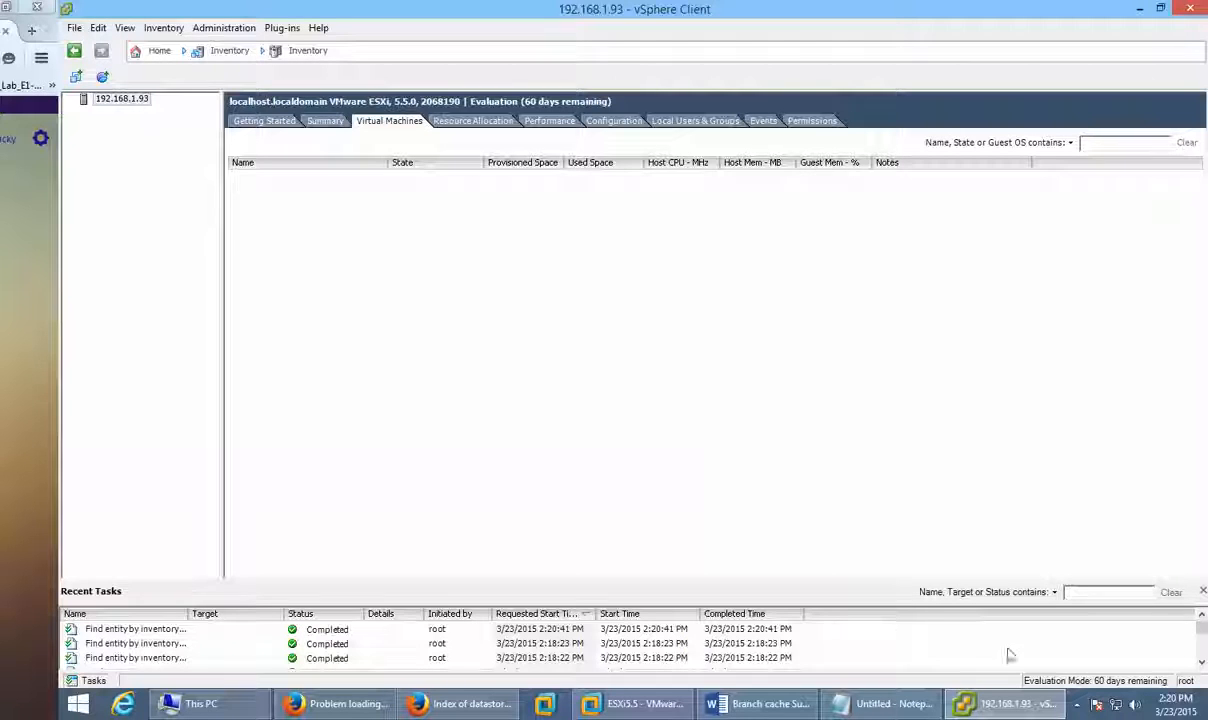
Step: Scroll through Recent Tasks and select the Find entity by inventory path task started at 2:18:22 PM
{"action": "left_click", "coordinate": [1201, 663]}
{"action": "left_click", "coordinate": [1201, 663]}
{"action": "left_click", "coordinate": [1201, 663]}
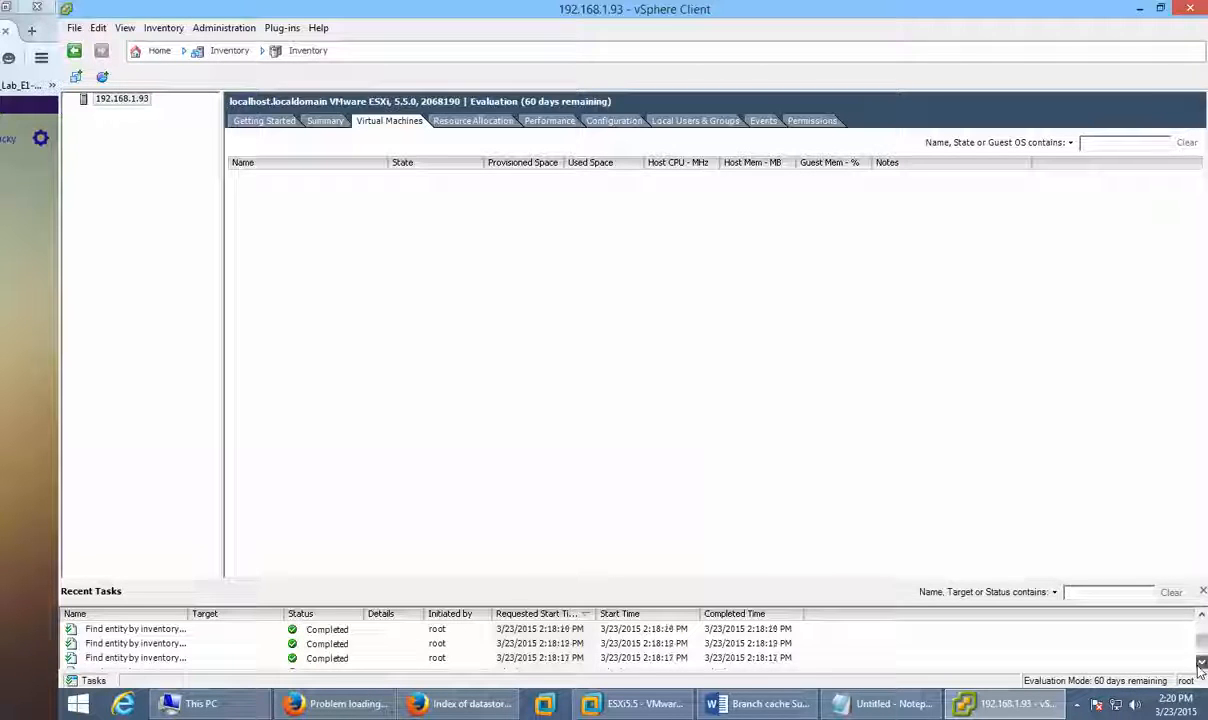
{"action": "left_click", "coordinate": [1201, 663]}
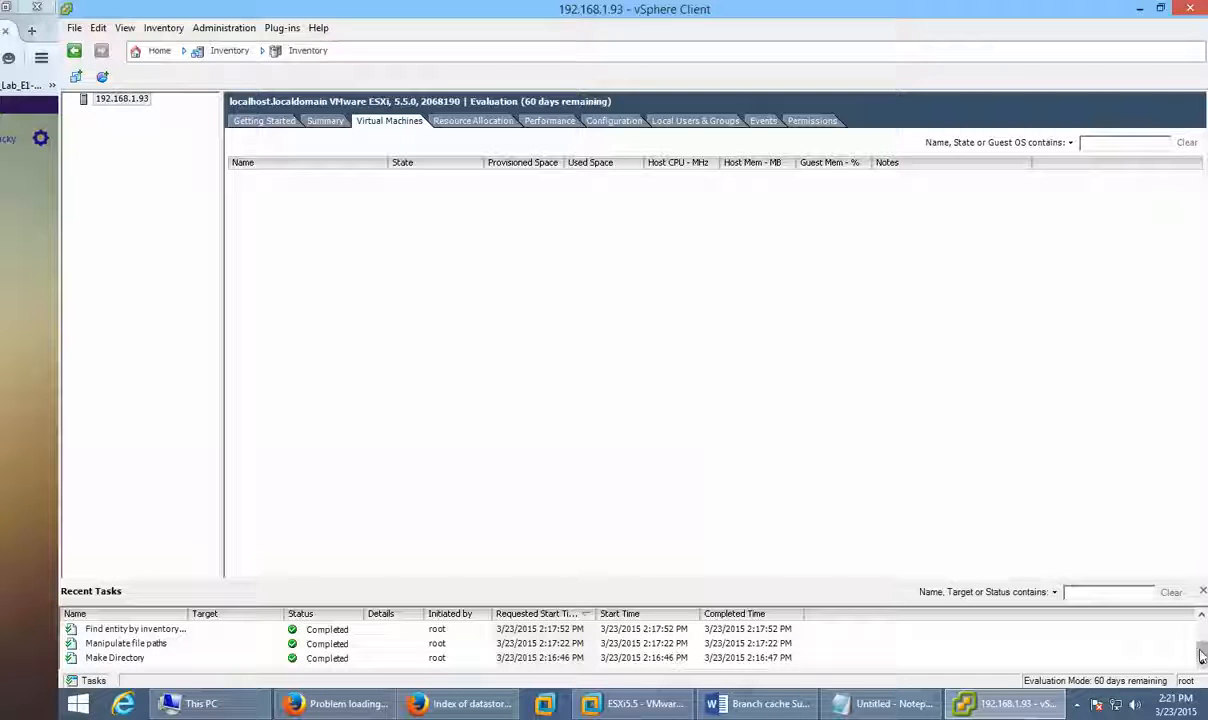
{"action": "left_click_drag", "start_coordinate": [1201, 652], "coordinate": [1199, 628]}
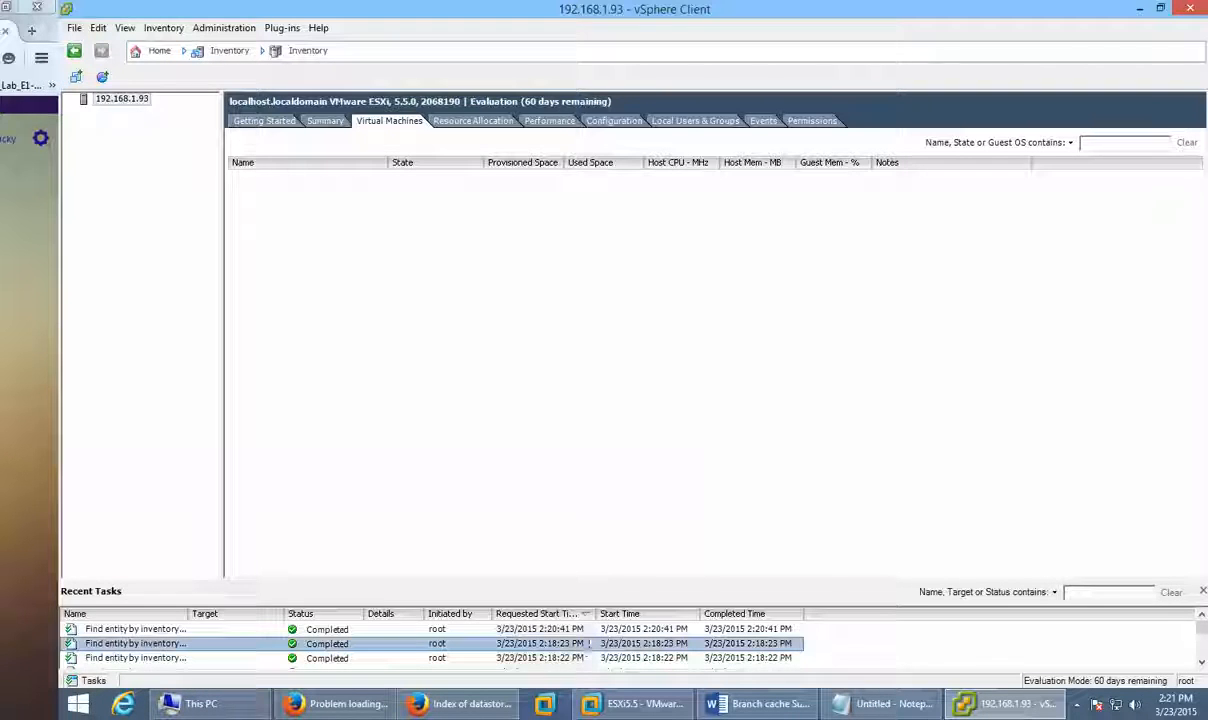
{"action": "scroll", "coordinate": [589, 633], "scroll_direction": "down", "scroll_amount": 1}
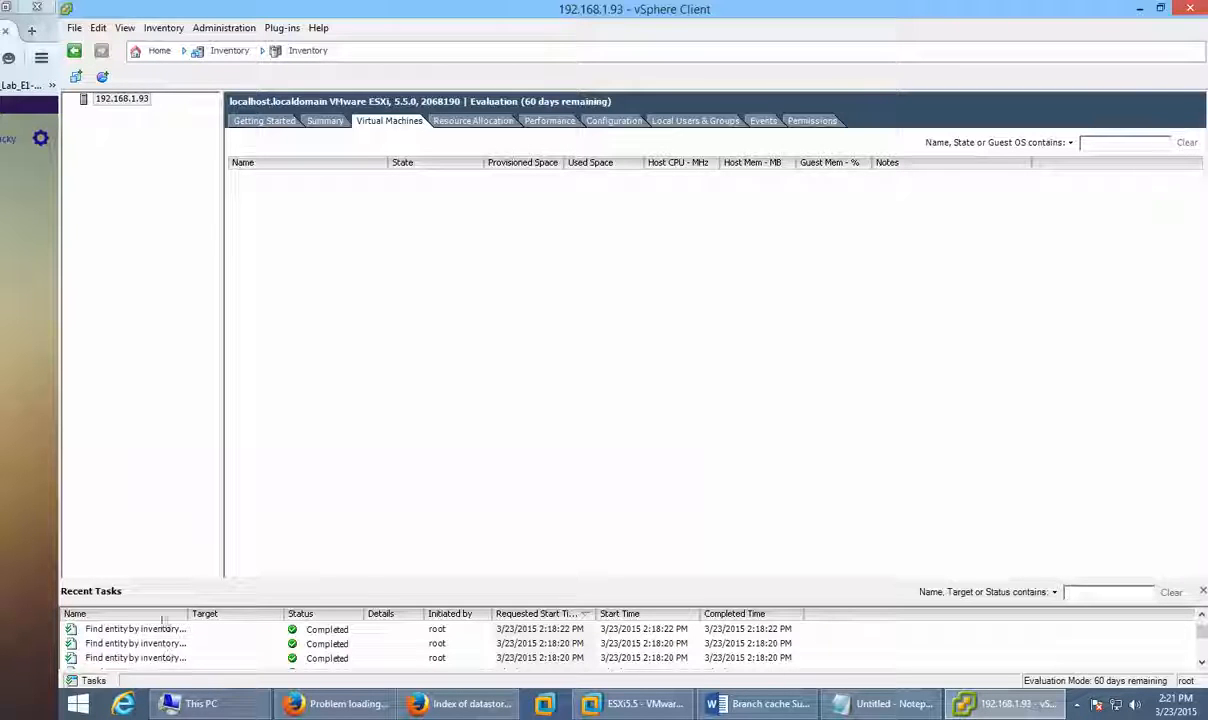
{"action": "left_click", "coordinate": [127, 644]}
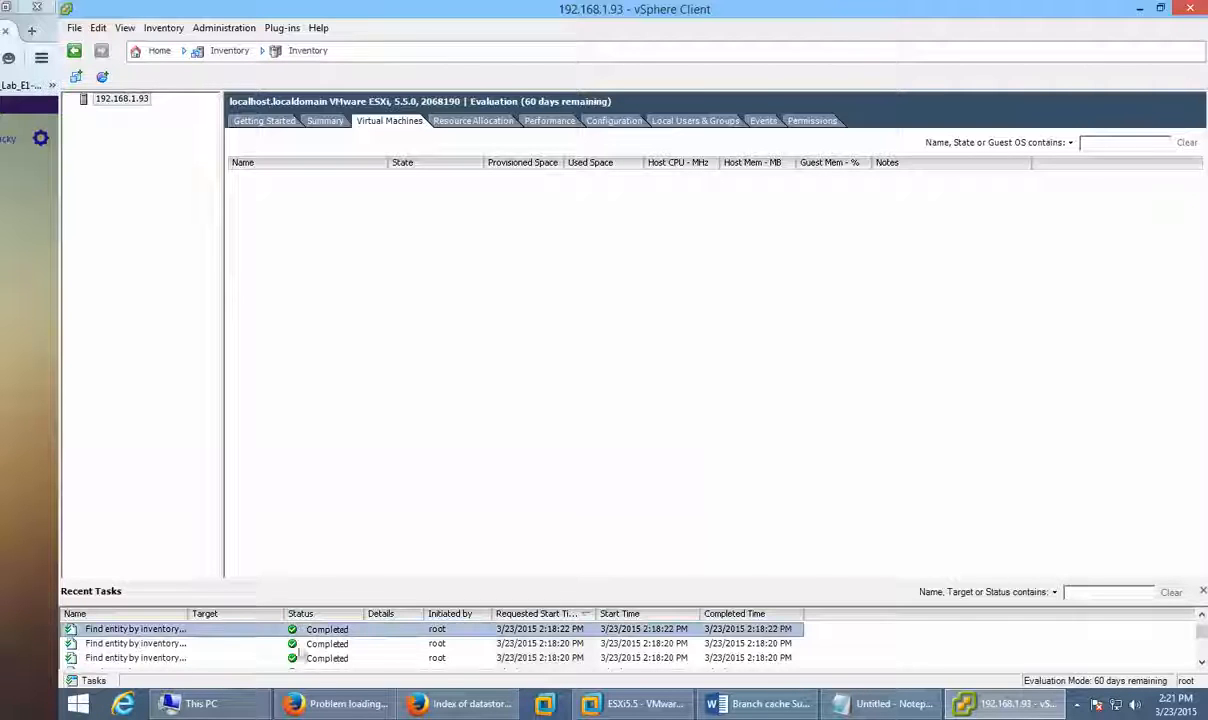
{"action": "left_click", "coordinate": [654, 630]}
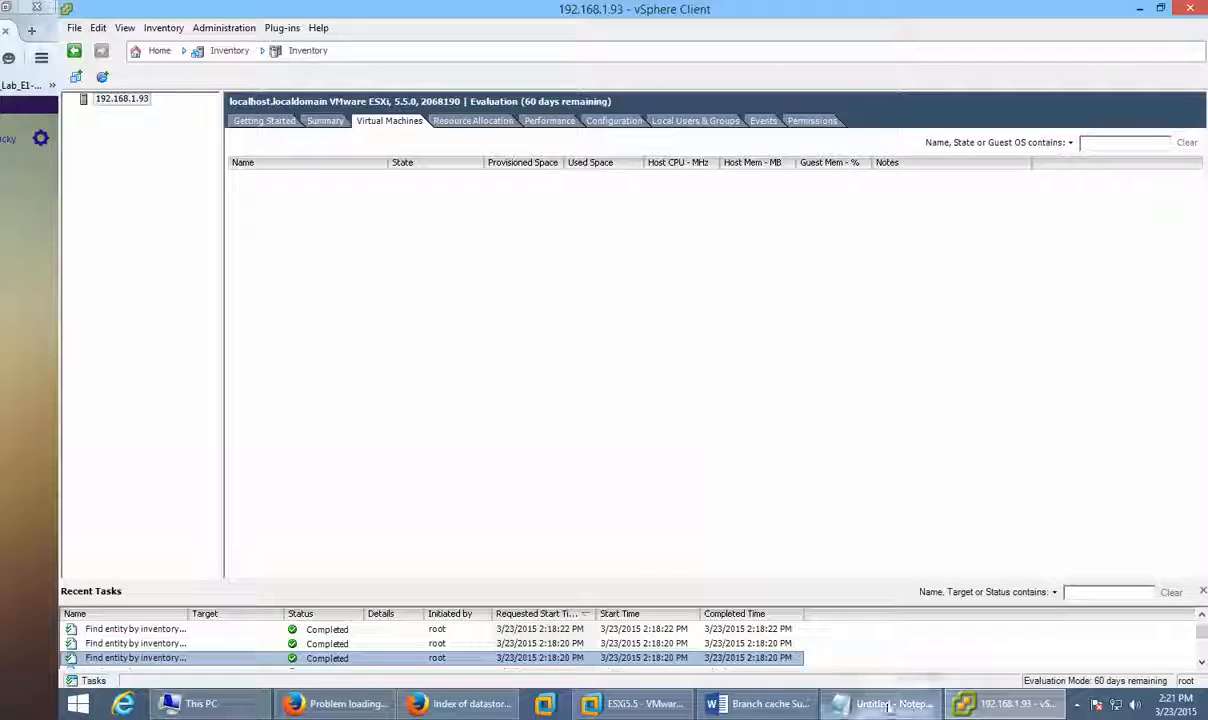
Step: Inspect the older Make Directory, Manipulate file paths and Find entity by inventory path tasks
{"action": "scroll", "coordinate": [661, 633], "scroll_direction": "up", "scroll_amount": 1}
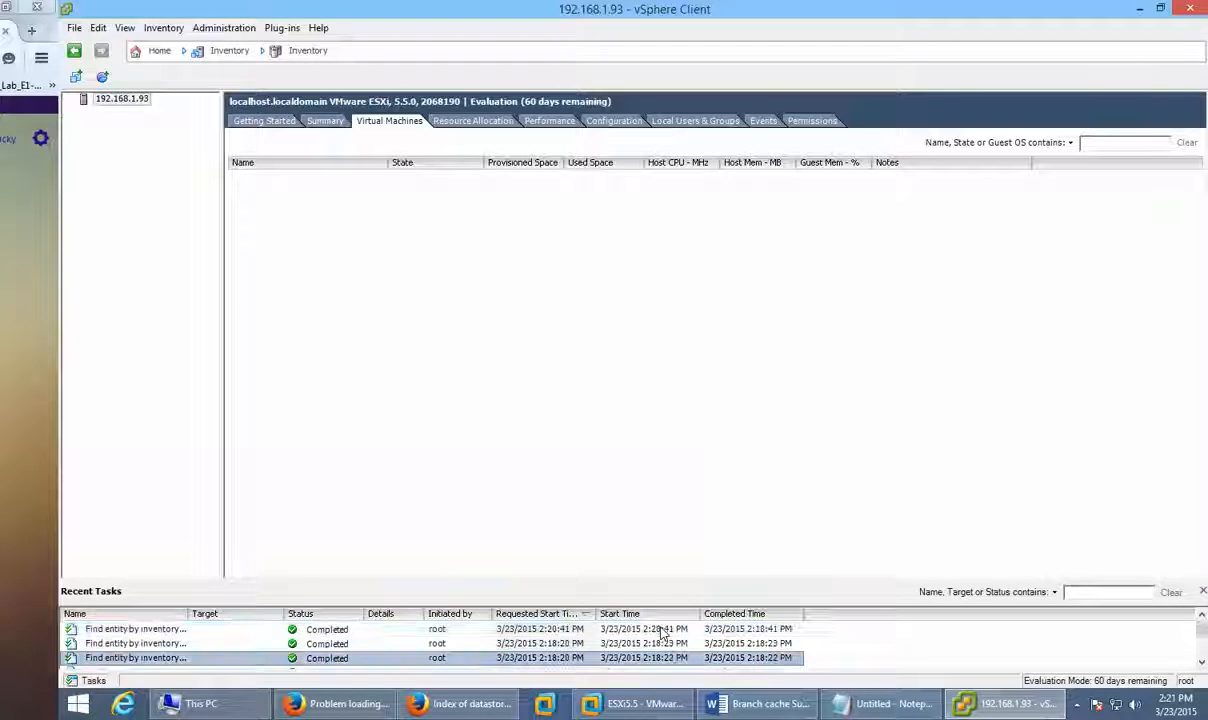
{"action": "scroll", "coordinate": [661, 633], "scroll_direction": "down", "scroll_amount": 3}
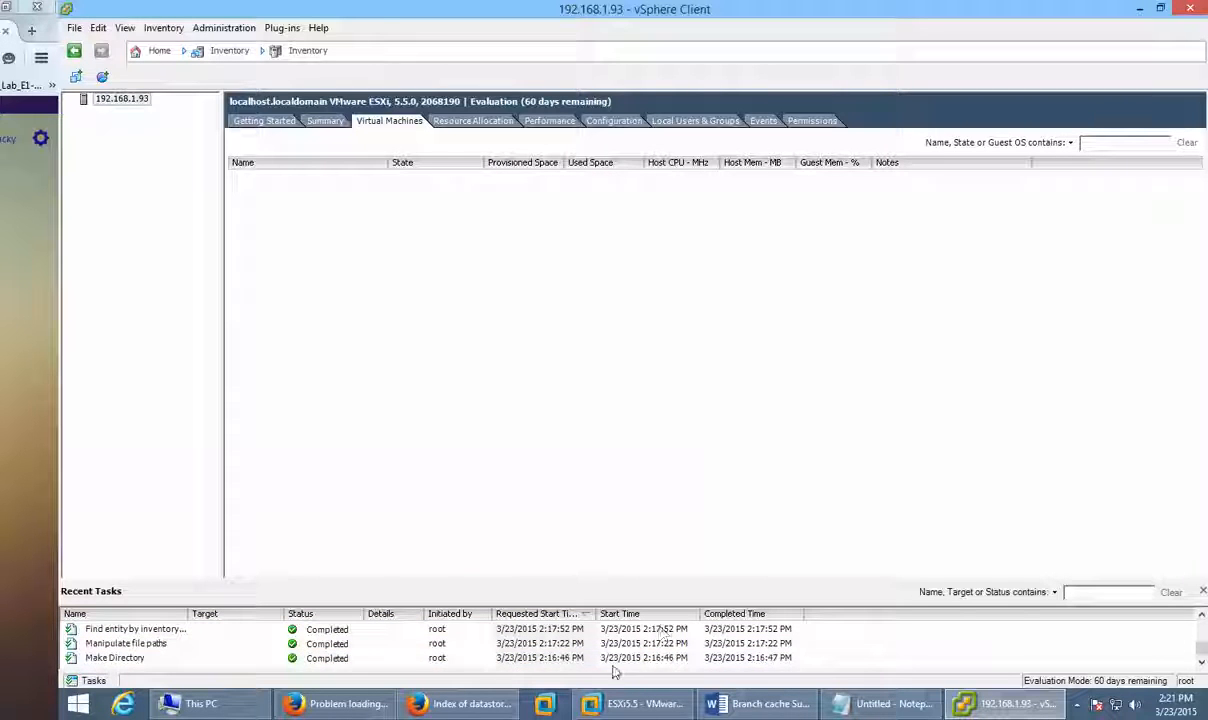
{"action": "scroll", "coordinate": [350, 655], "scroll_direction": "down", "scroll_amount": 2}
{"action": "left_click", "coordinate": [349, 659]}
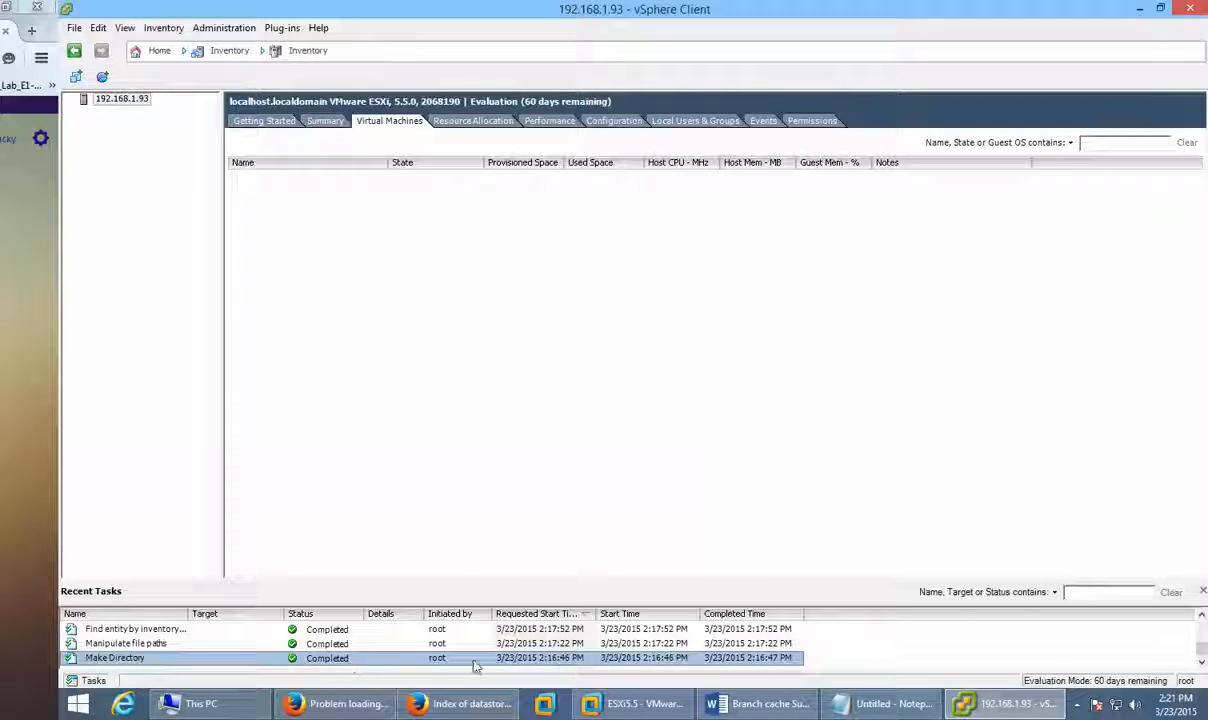
{"action": "left_click", "coordinate": [178, 644]}
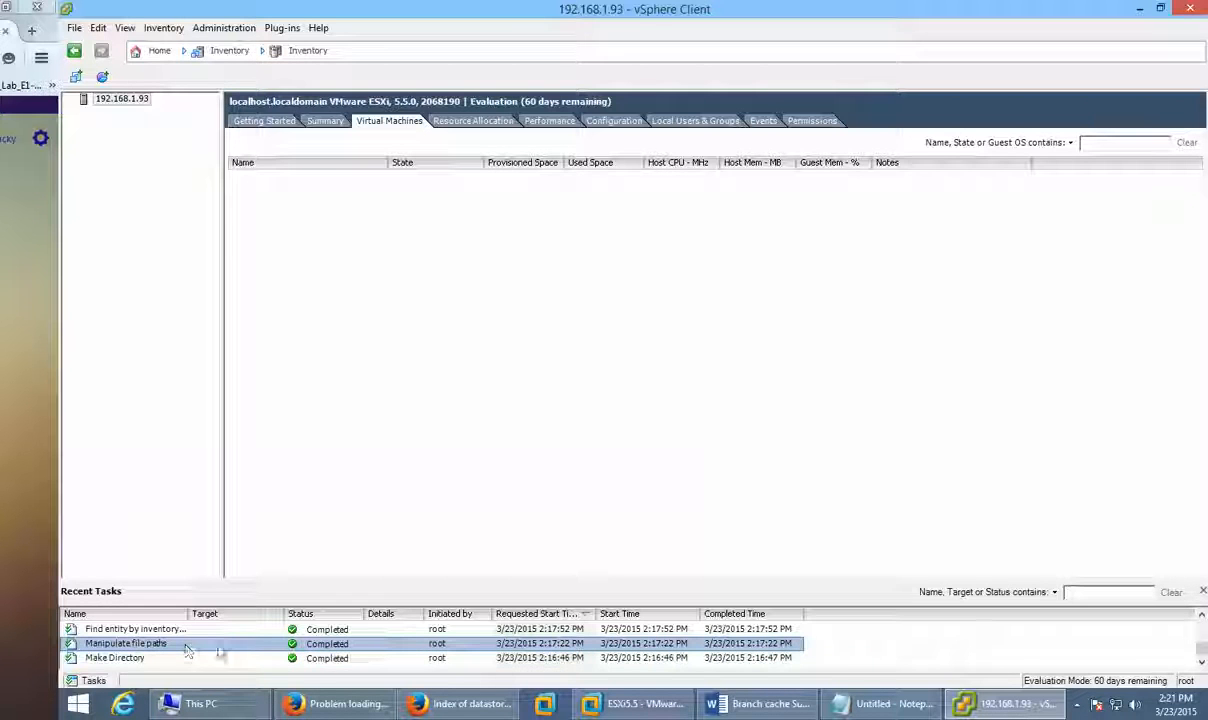
{"action": "left_click", "coordinate": [235, 629]}
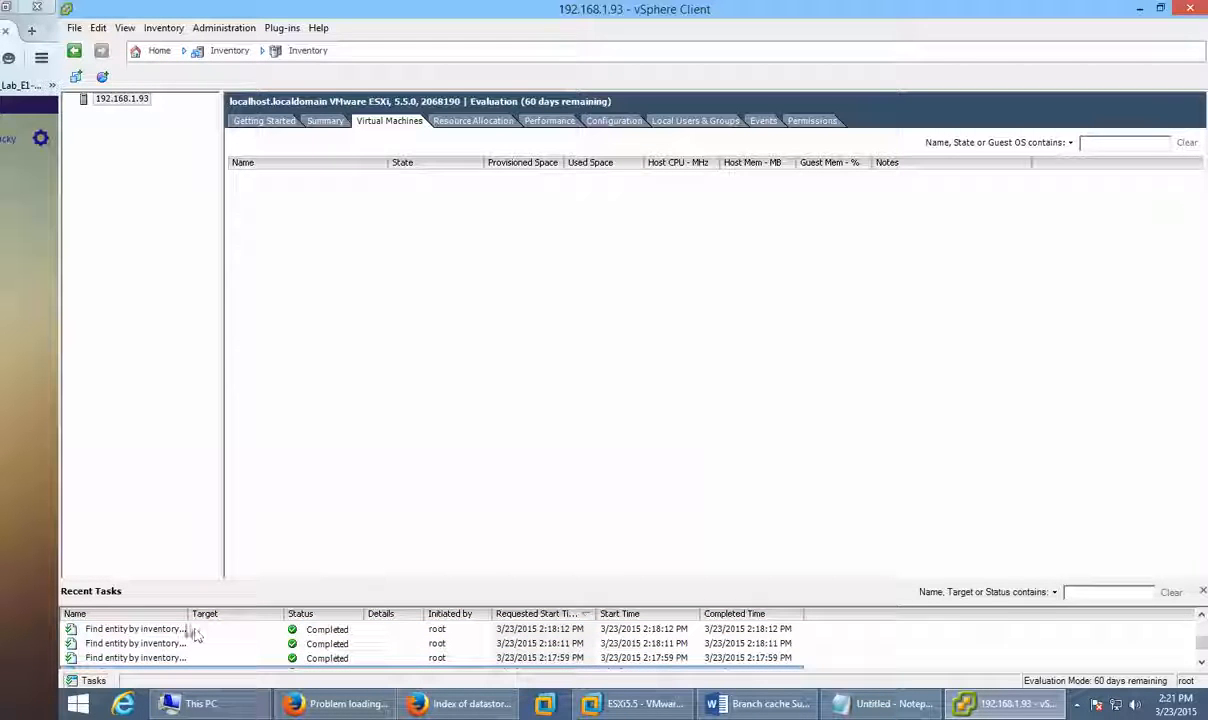
Step: Widen the task Name column, select the newest Find entity task, and show the Events log
{"action": "left_click_drag", "start_coordinate": [189, 613], "coordinate": [330, 614]}
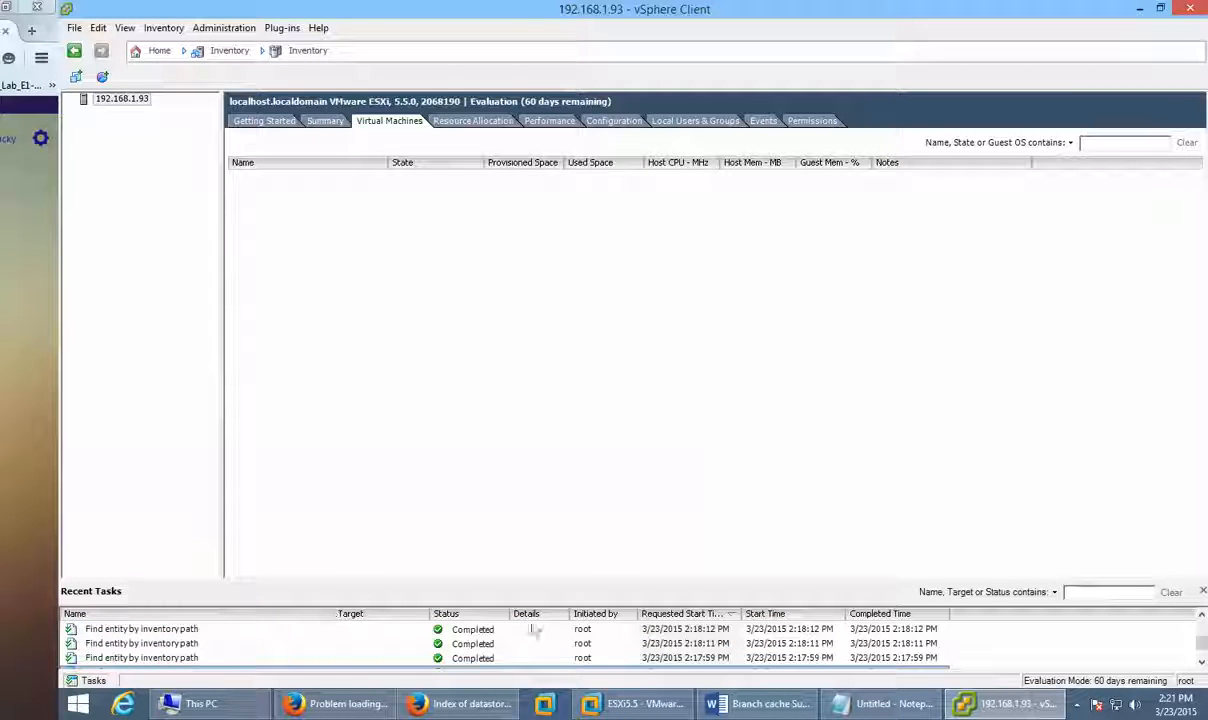
{"action": "left_click", "coordinate": [670, 628]}
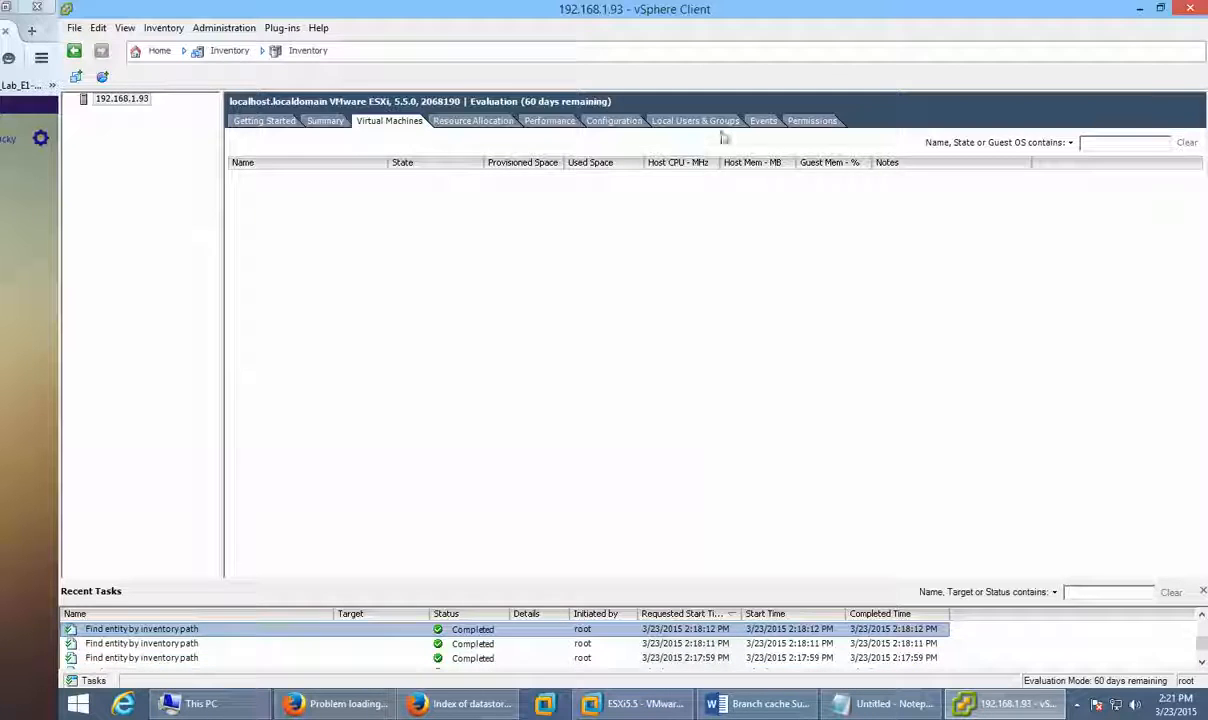
{"action": "left_click", "coordinate": [764, 121]}
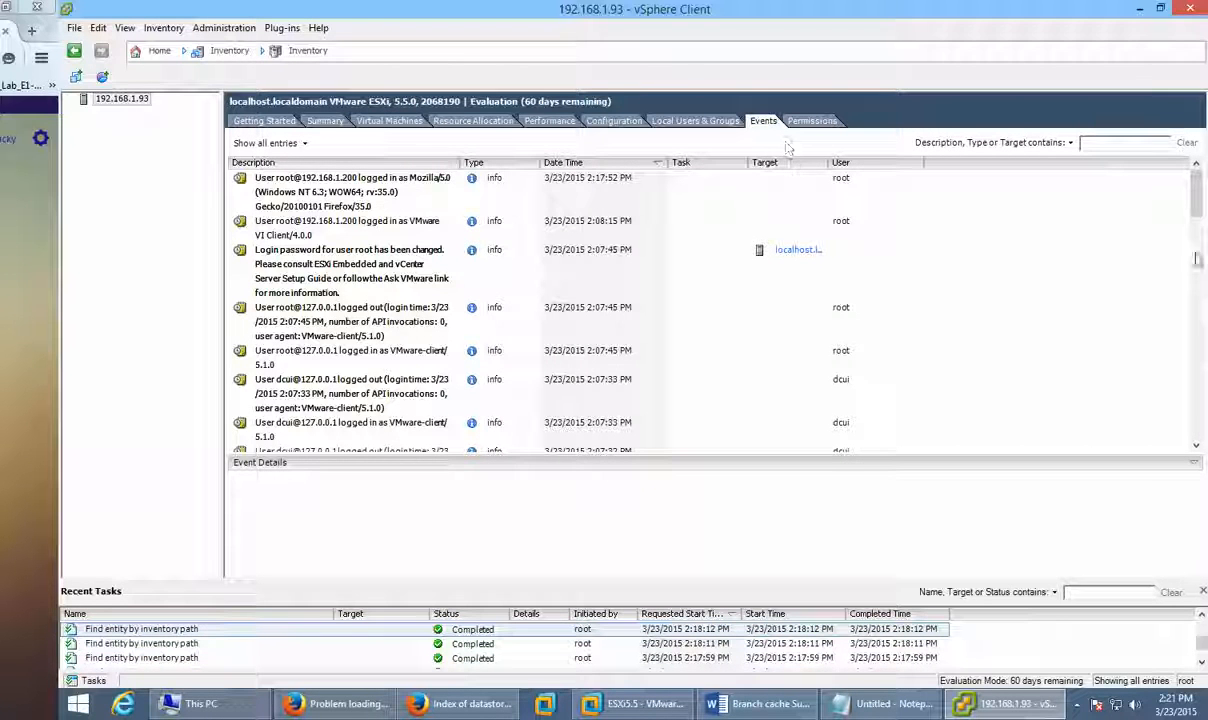
Step: Scroll the event log, widen the Target column, and view the dns rule set event
{"action": "left_click_drag", "start_coordinate": [1196, 187], "coordinate": [1181, 490]}
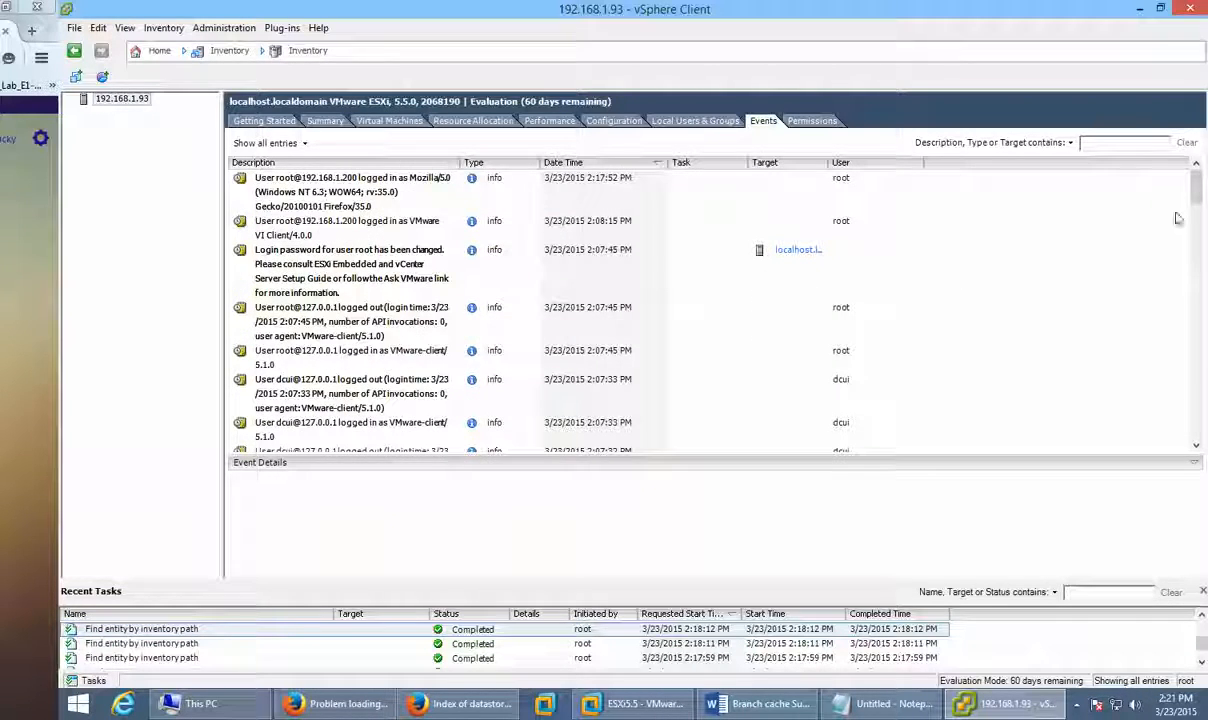
{"action": "left_click_drag", "start_coordinate": [1194, 184], "coordinate": [1200, 446]}
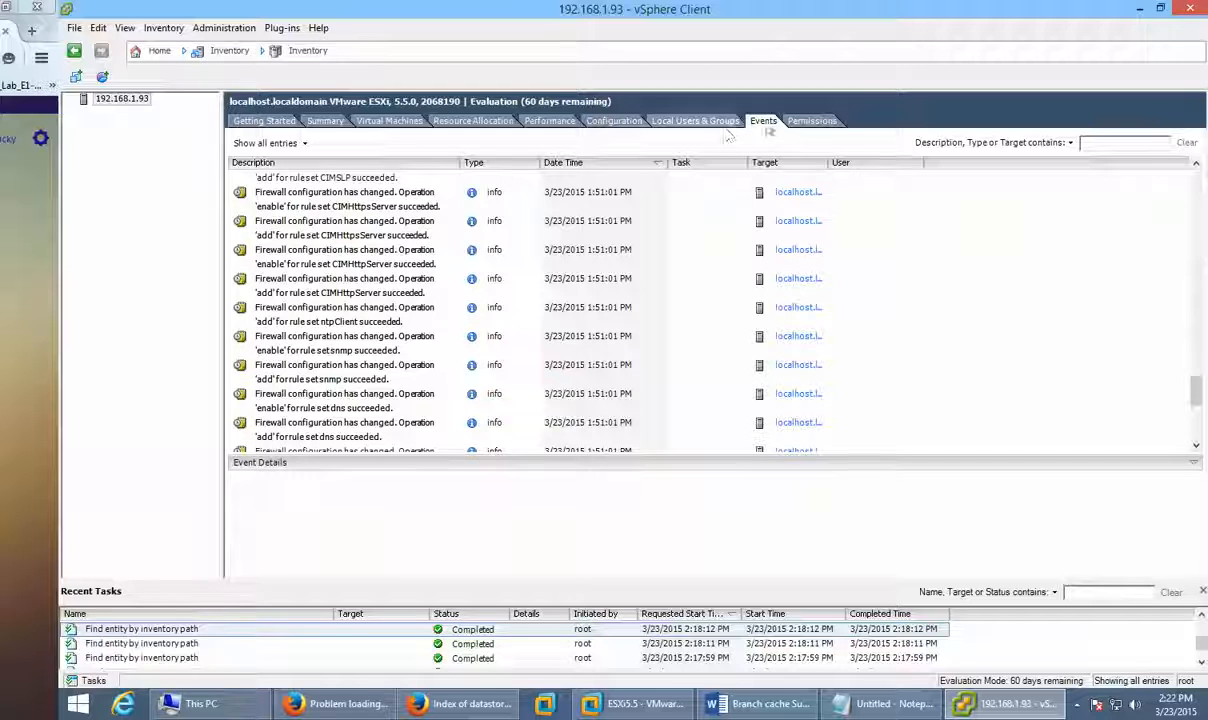
{"action": "left_click_drag", "start_coordinate": [846, 158], "coordinate": [990, 160]}
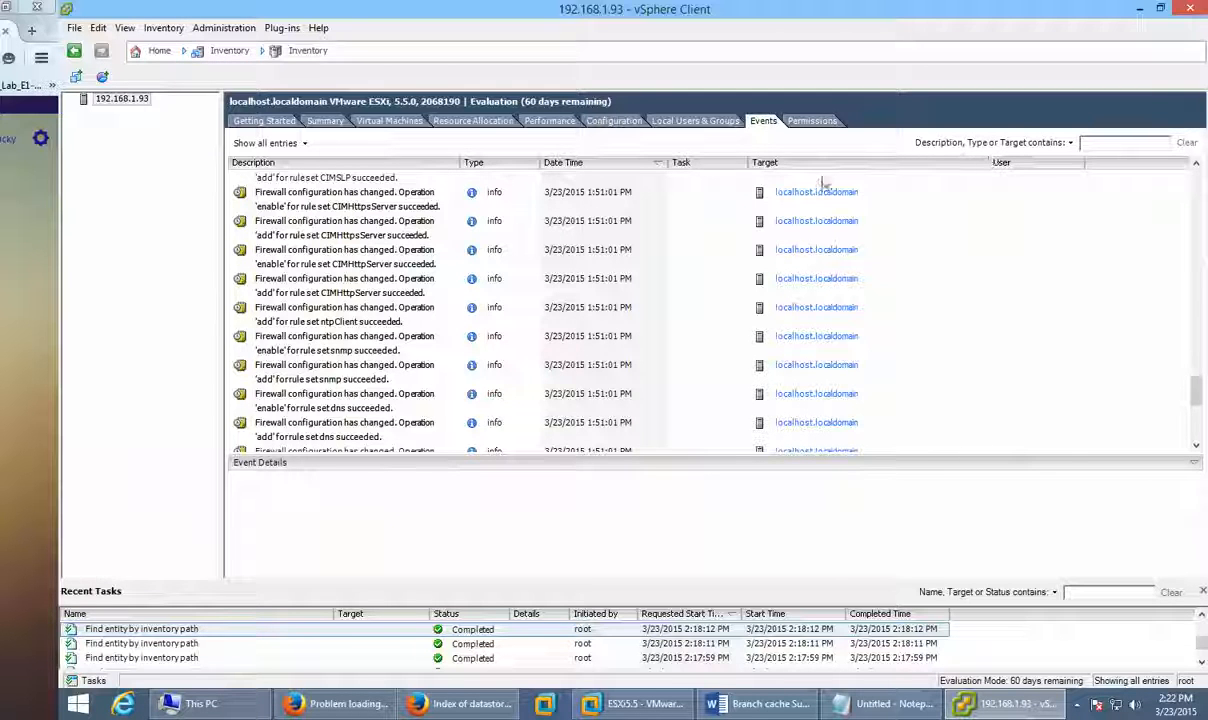
{"action": "left_click", "coordinate": [932, 406]}
Step: Show events related to the CIMHttpsServer enable event, then bring Firefox's datastore index forward
{"action": "left_click", "coordinate": [806, 194]}
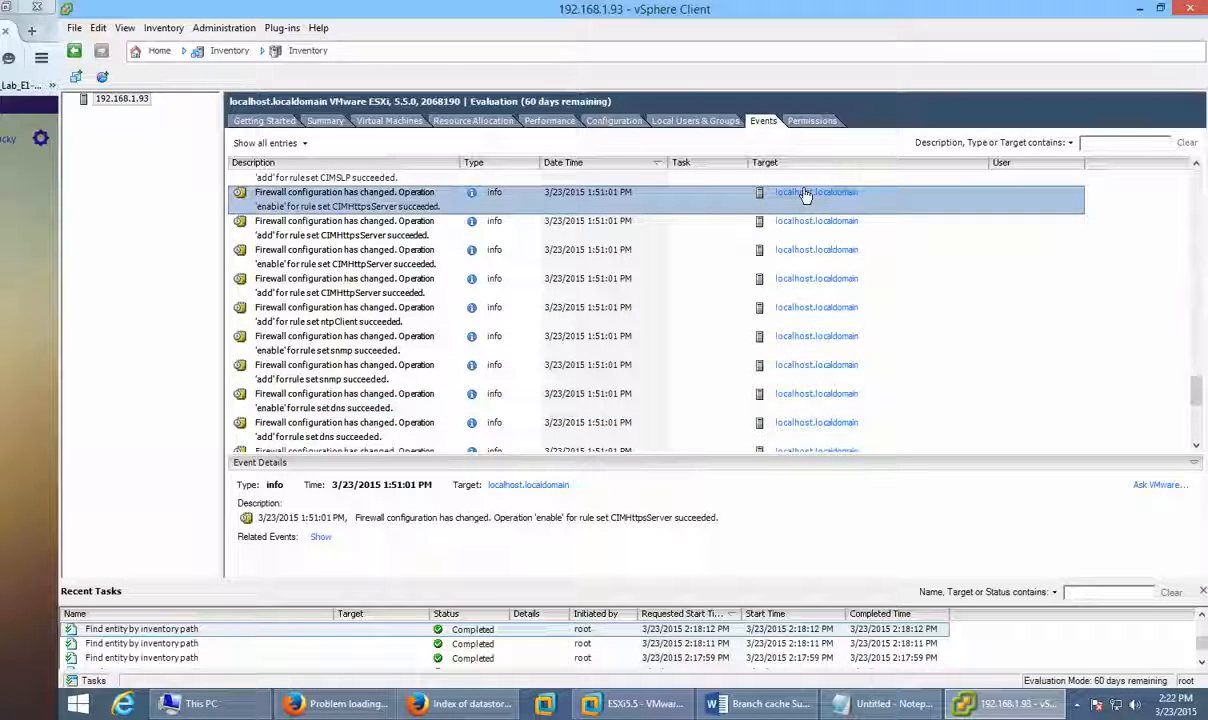
{"action": "left_click", "coordinate": [319, 540]}
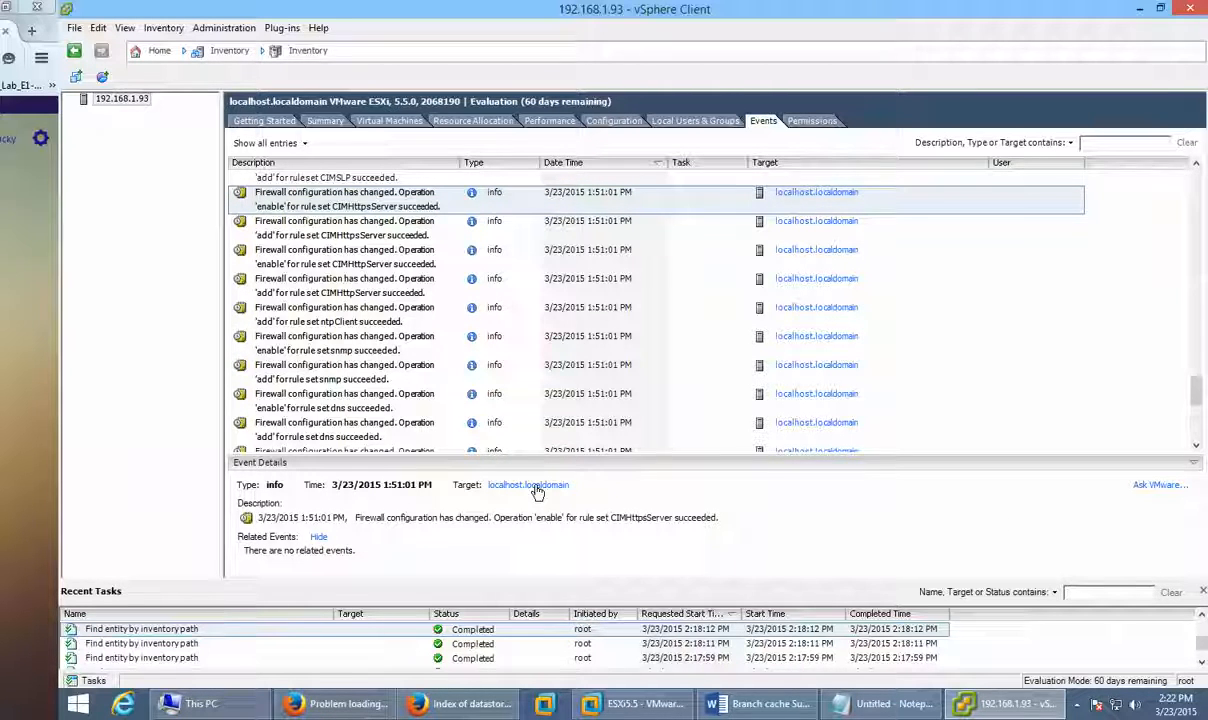
{"action": "left_click", "coordinate": [491, 705]}
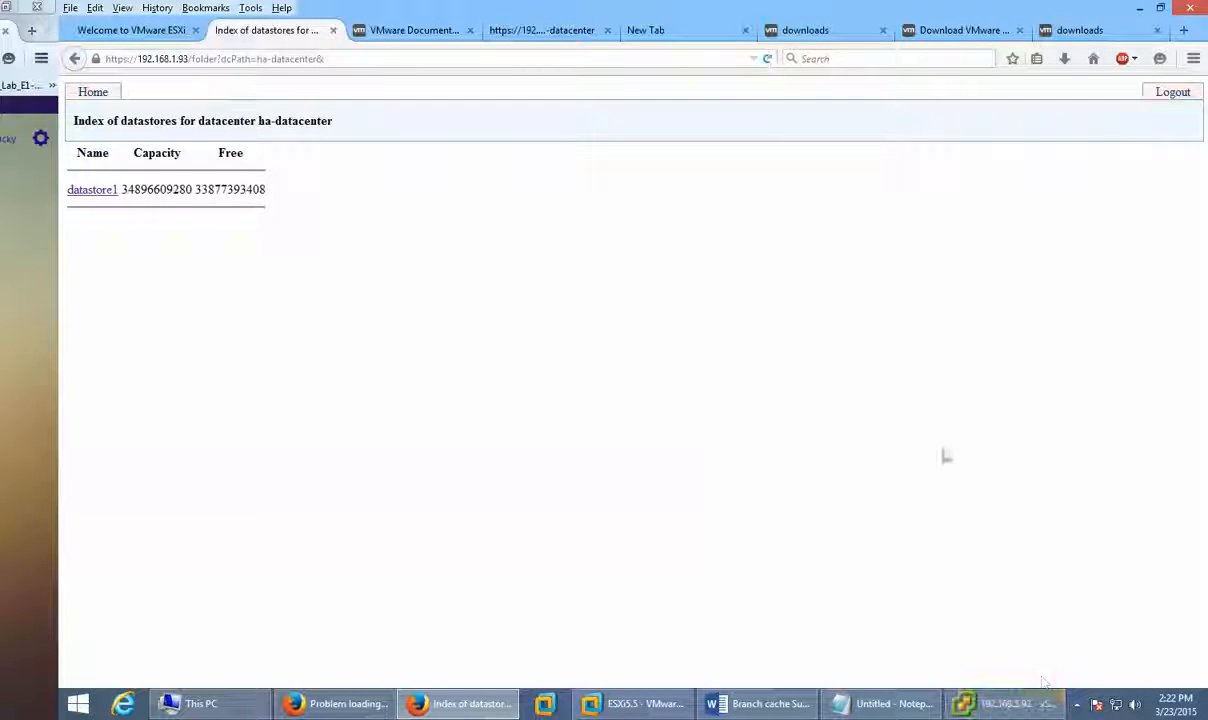
Step: Minimize vSphere Client and try loading localhost.localadmin in Firefox
{"action": "left_click", "coordinate": [1015, 708]}
{"action": "left_click", "coordinate": [1015, 708]}
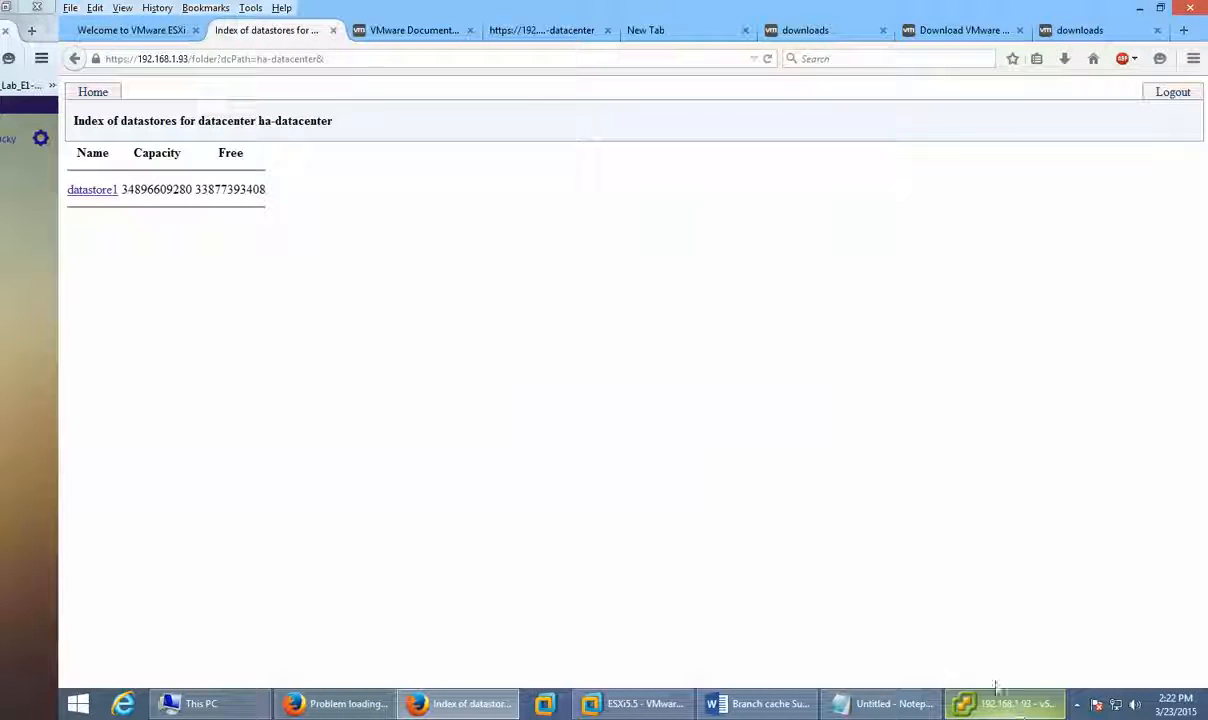
{"action": "left_click", "coordinate": [486, 66]}
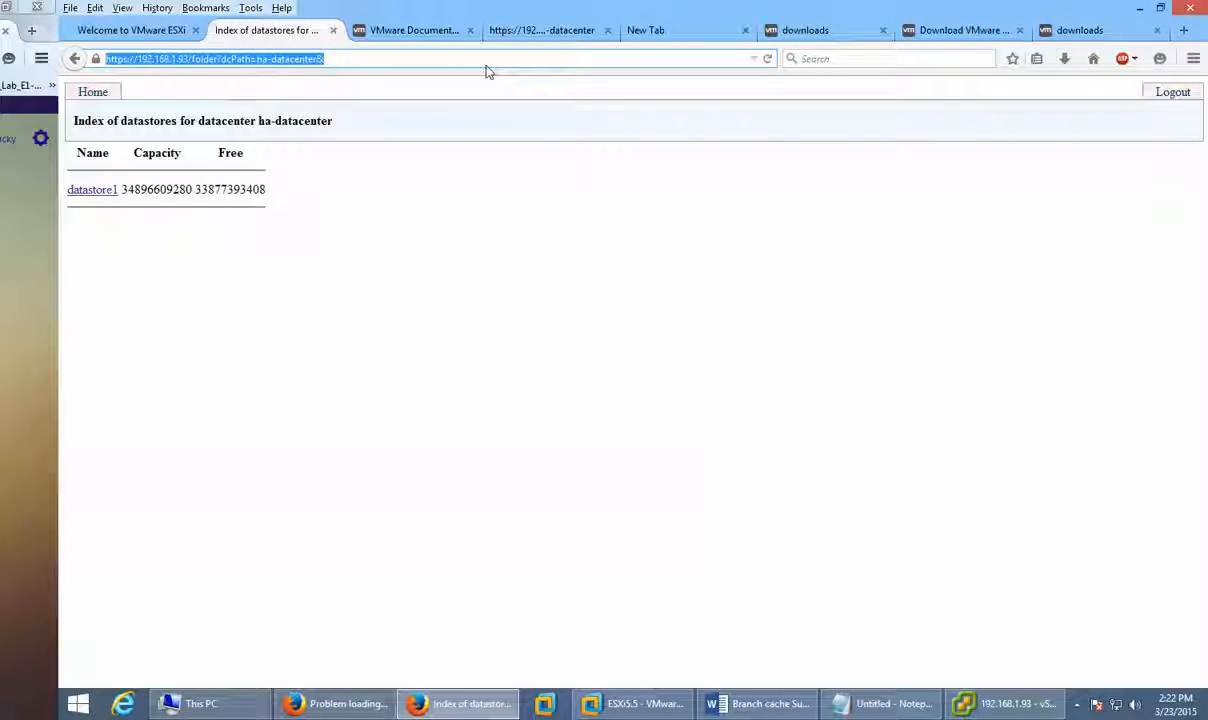
{"action": "type", "text": "localhost/o"}
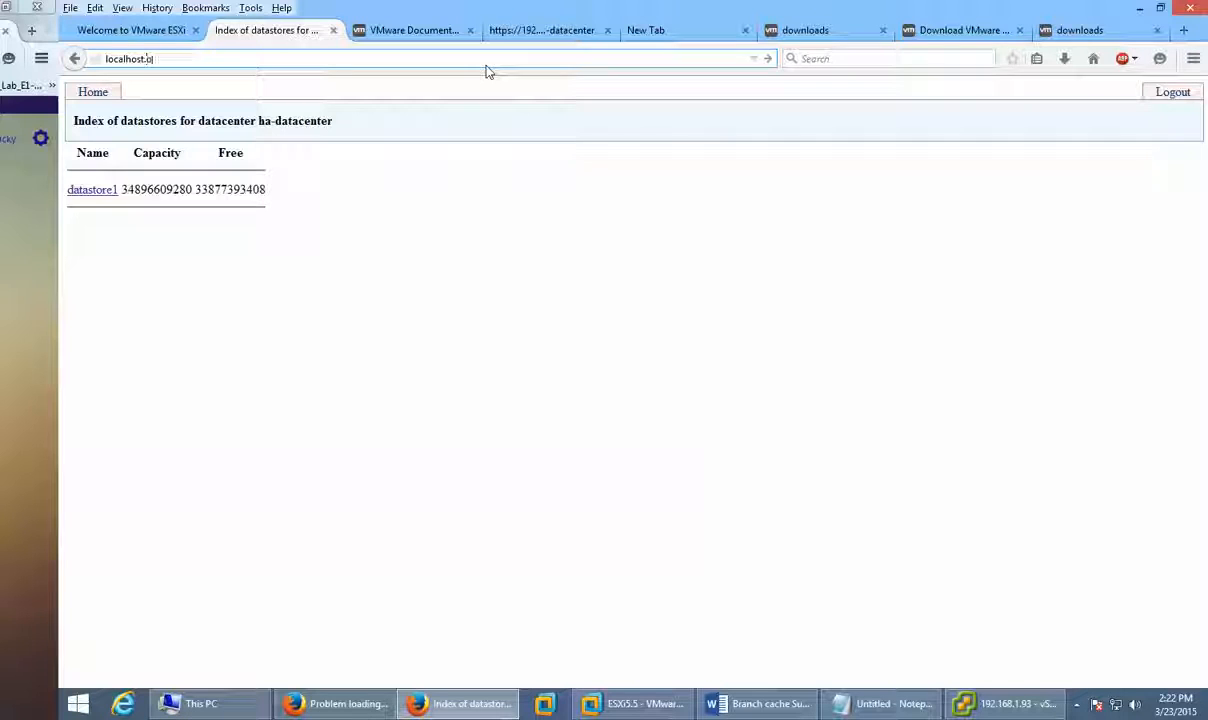
{"action": "key", "text": "BackSpace"}
{"action": "type", "text": ".lo"}
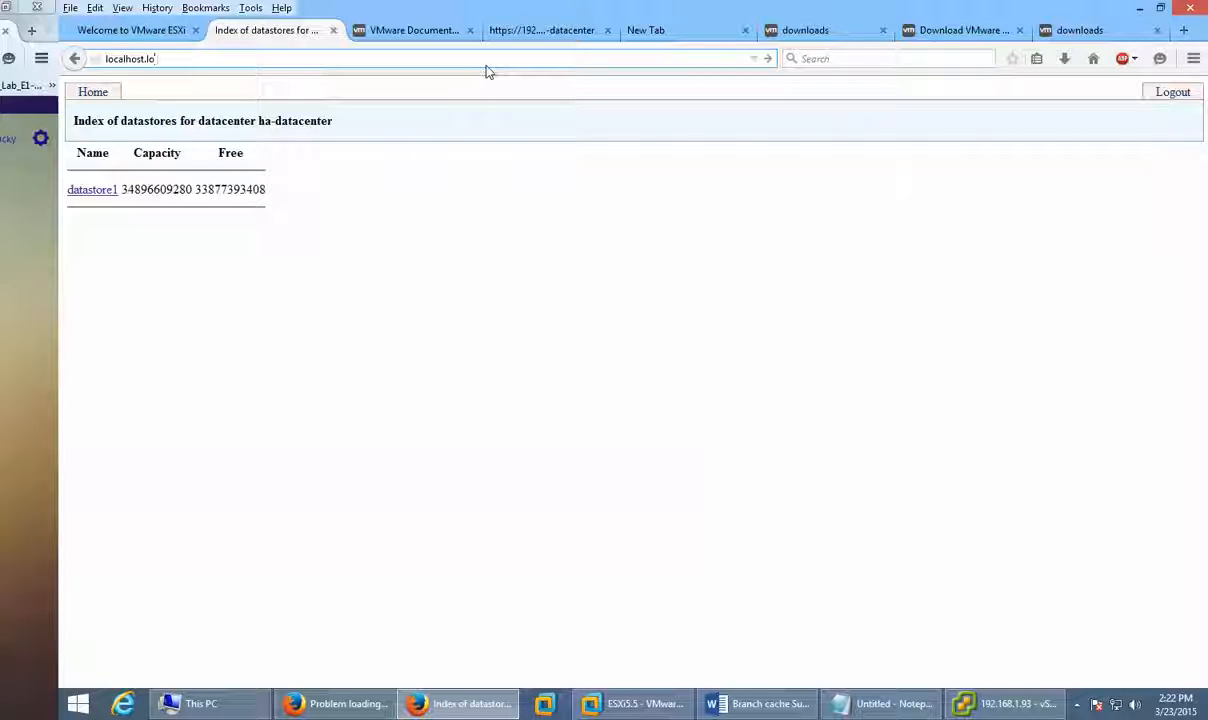
{"action": "type", "text": "caladmin"}
{"action": "key", "text": "Return"}
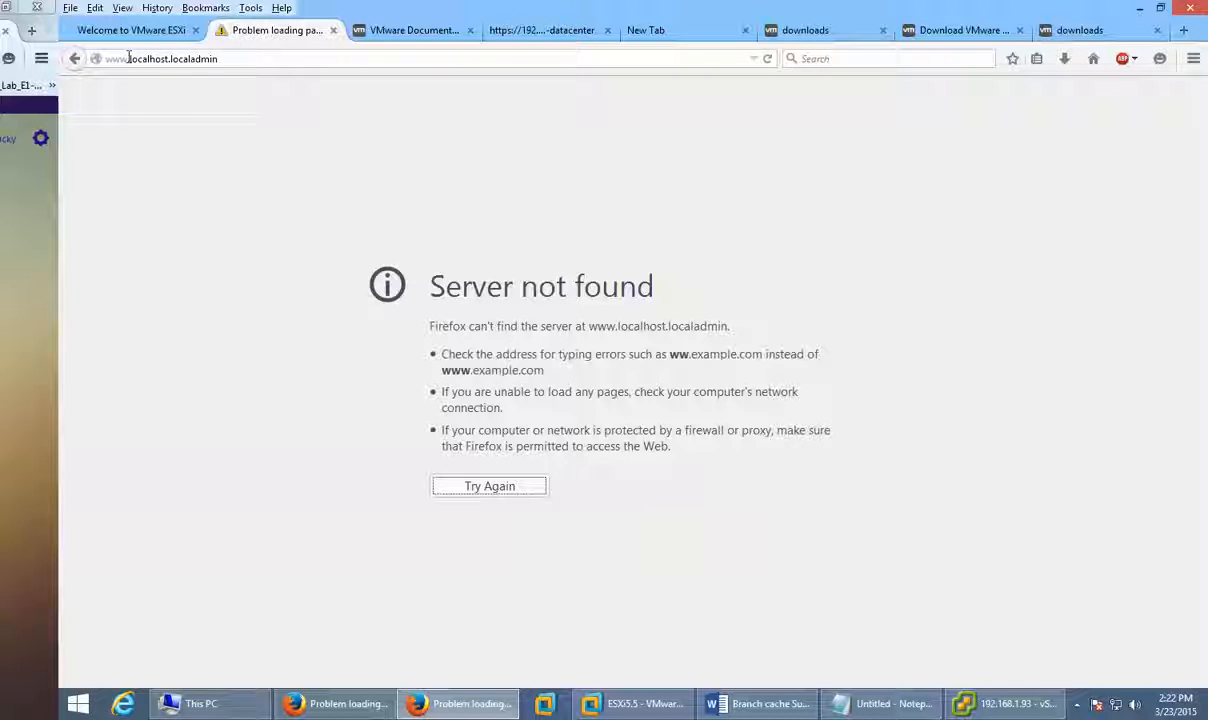
{"action": "left_click_drag", "start_coordinate": [128, 57], "coordinate": [60, 57]}
{"action": "key", "text": "BackSpace"}
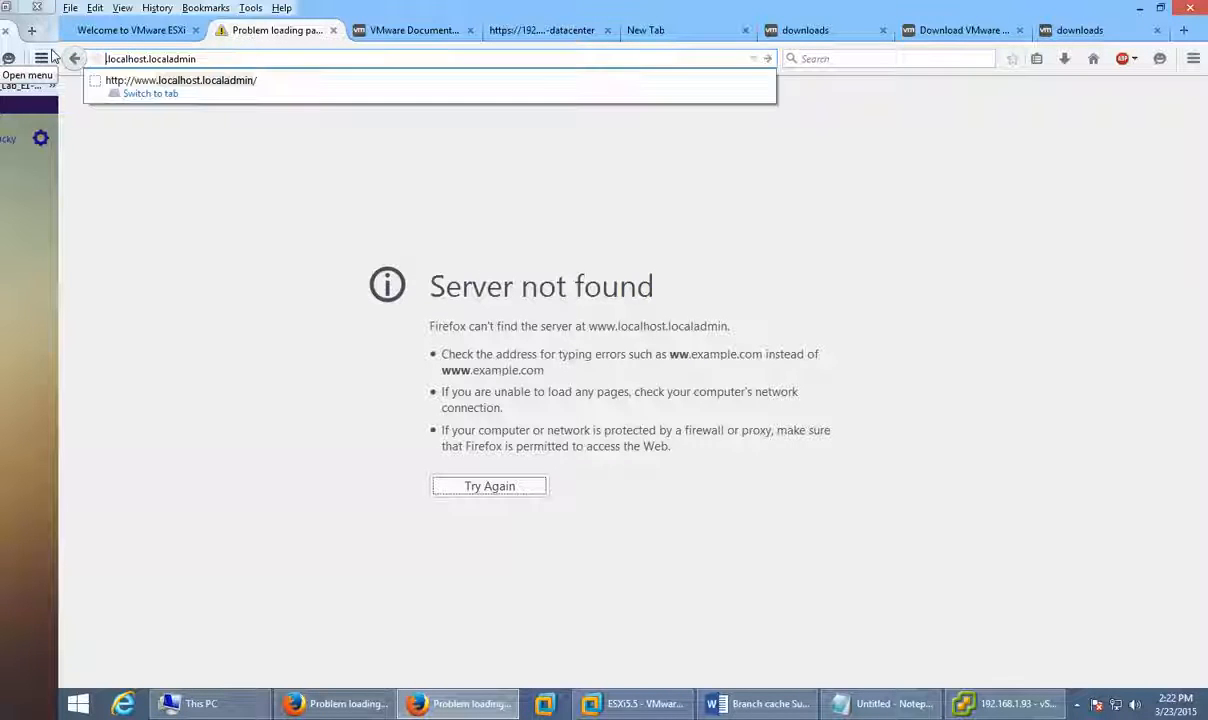
{"action": "key", "text": "Delete"}
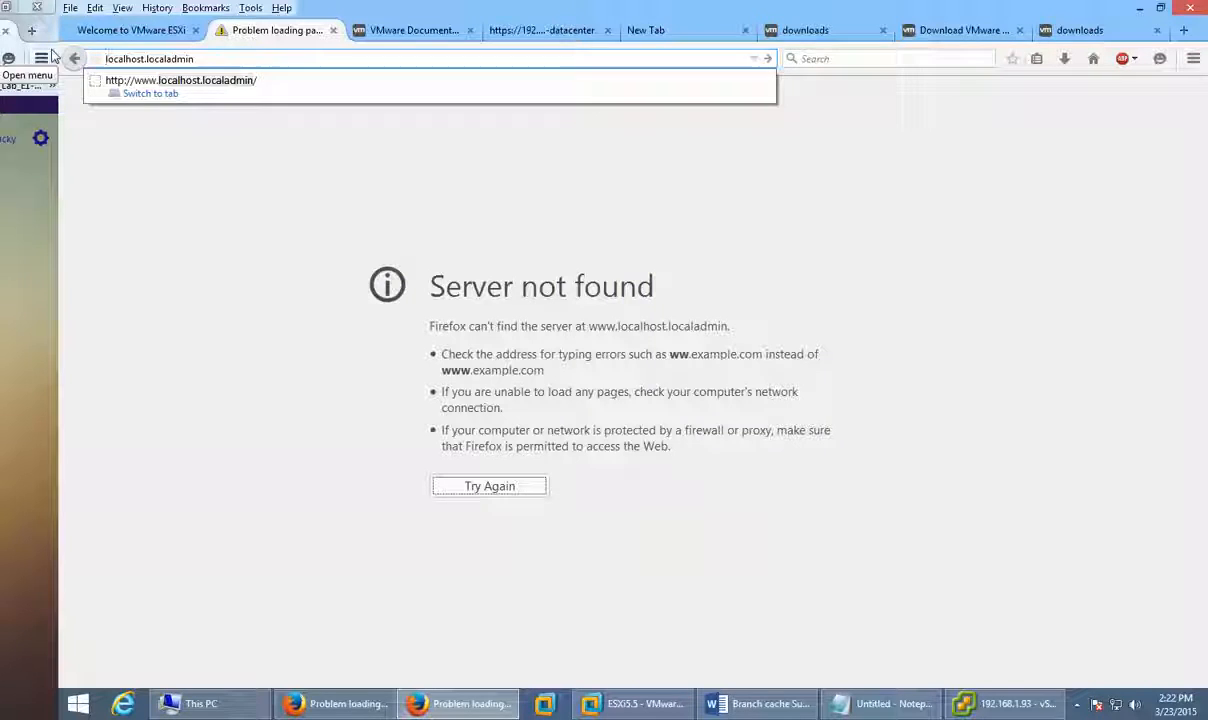
{"action": "type", "text": "h"}
{"action": "type", "text": "ttp"}
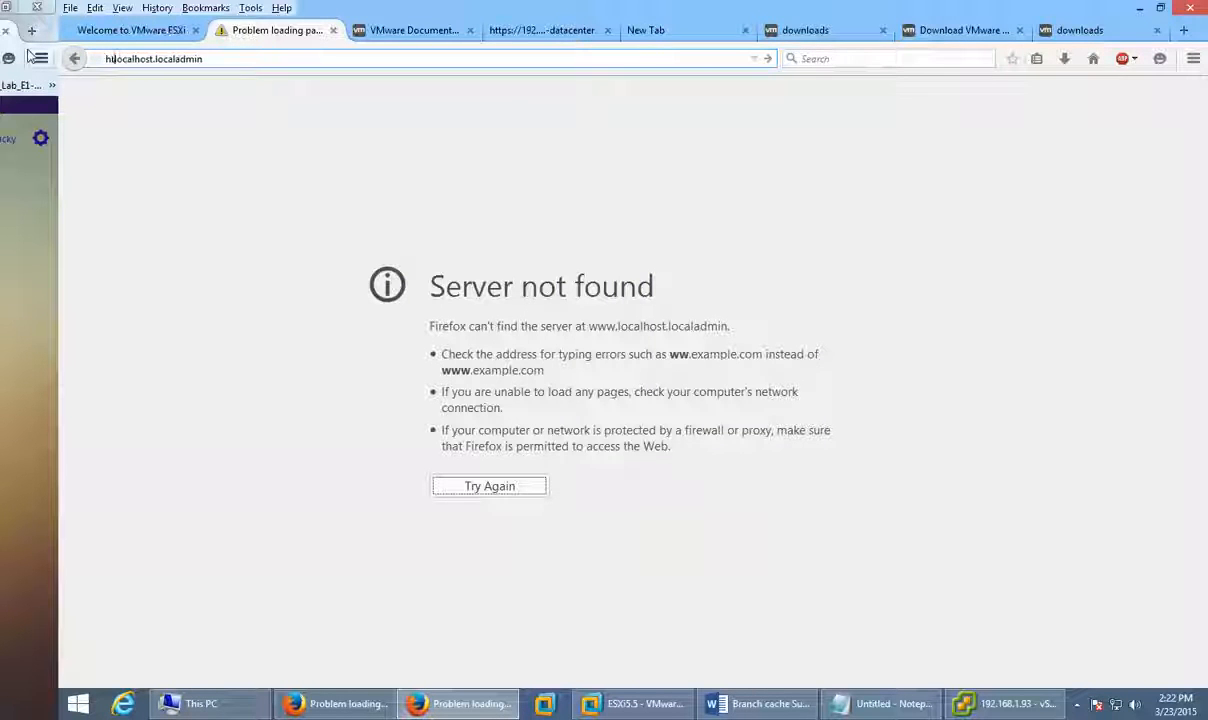
{"action": "type", "text": "://"}
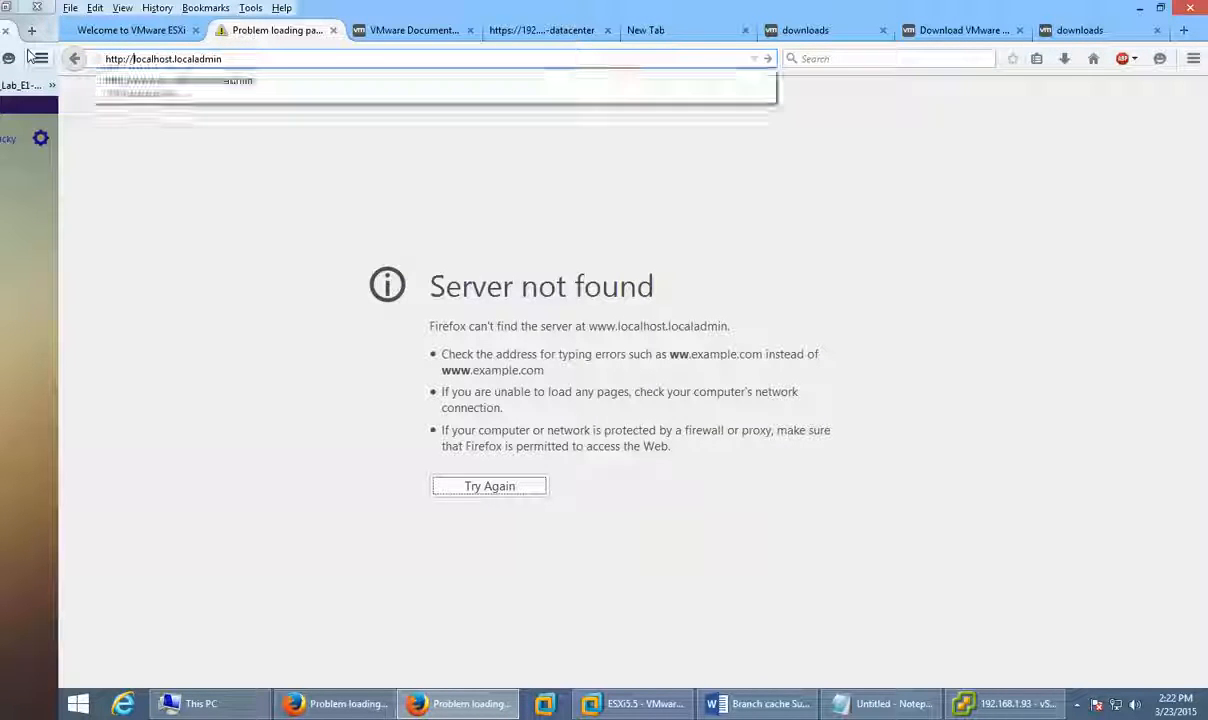
{"action": "key", "text": "Return"}
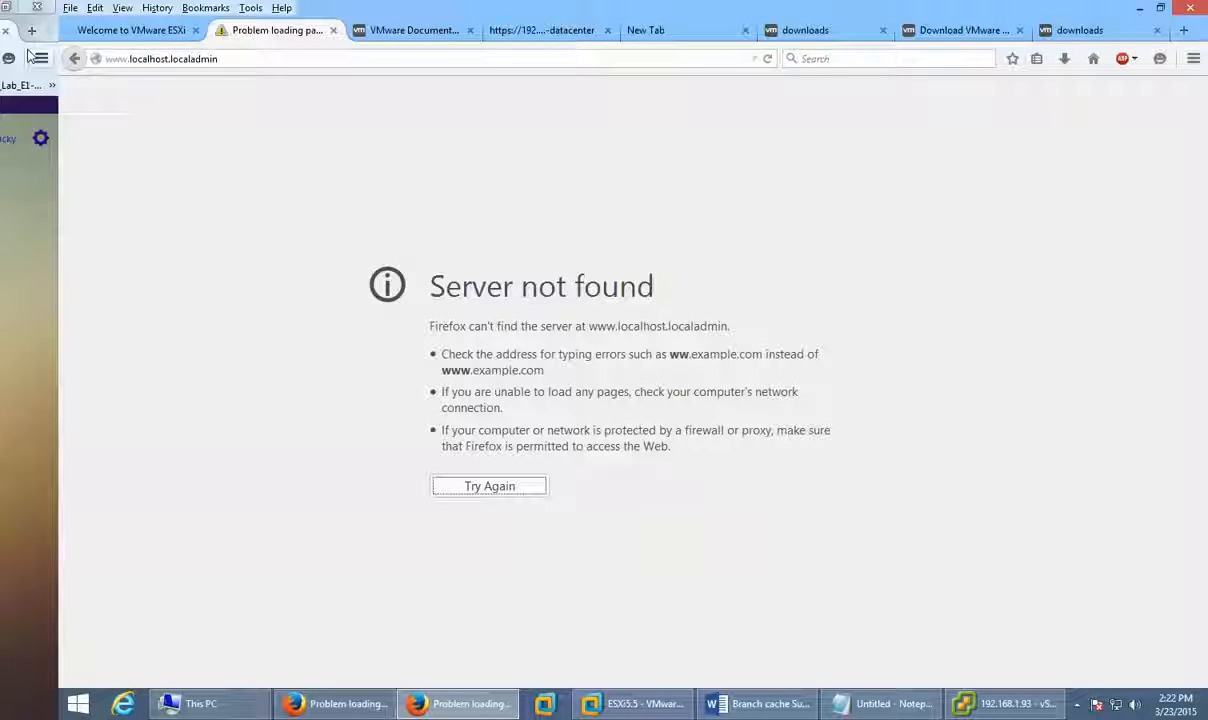
{"action": "left_click", "coordinate": [165, 32]}
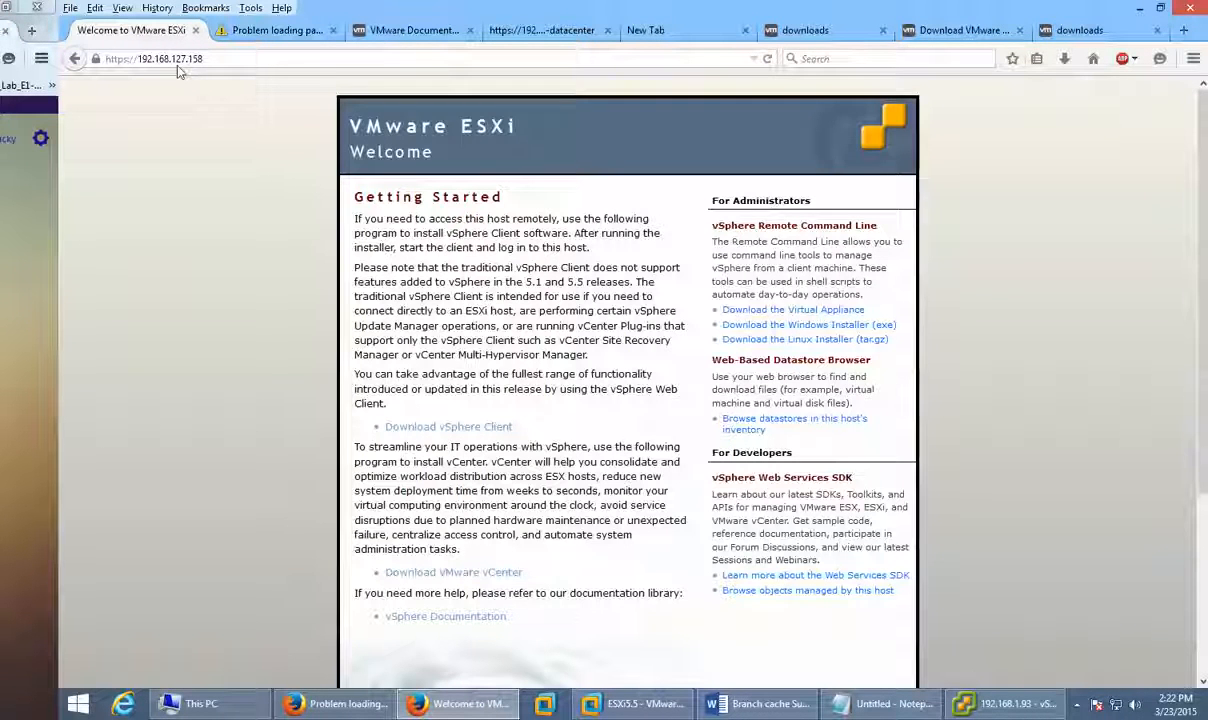
{"action": "left_click", "coordinate": [196, 30]}
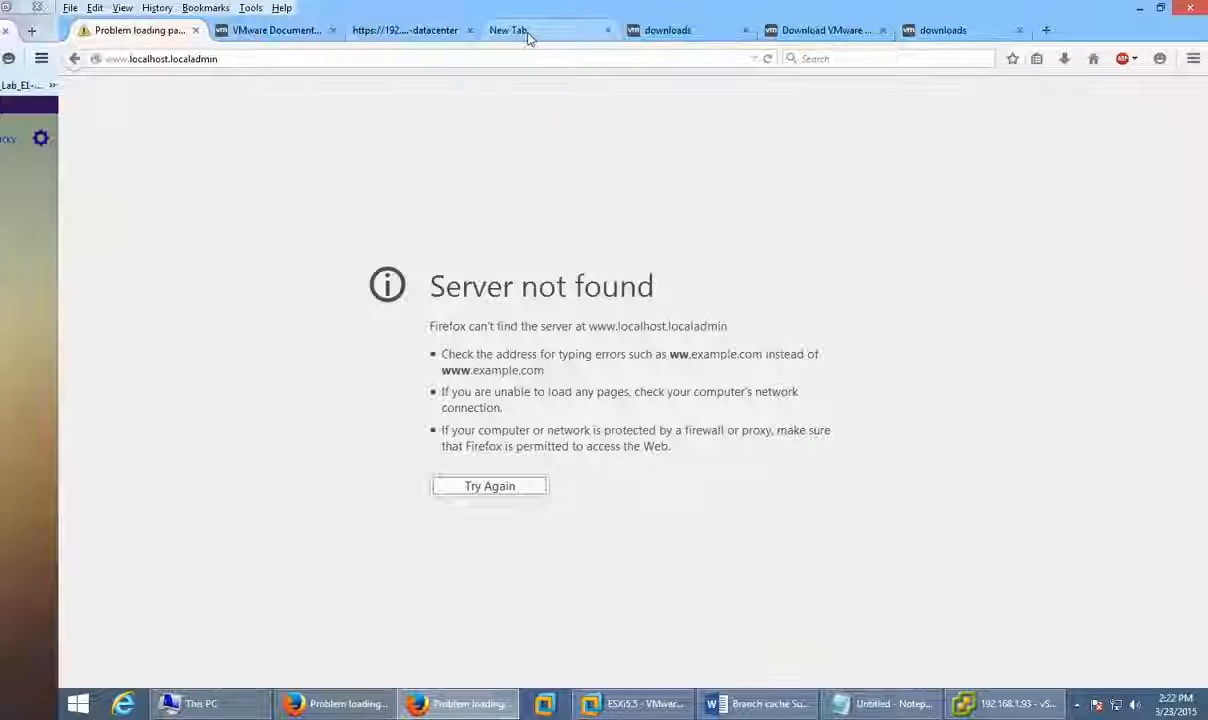
{"action": "left_click", "coordinate": [431, 30]}
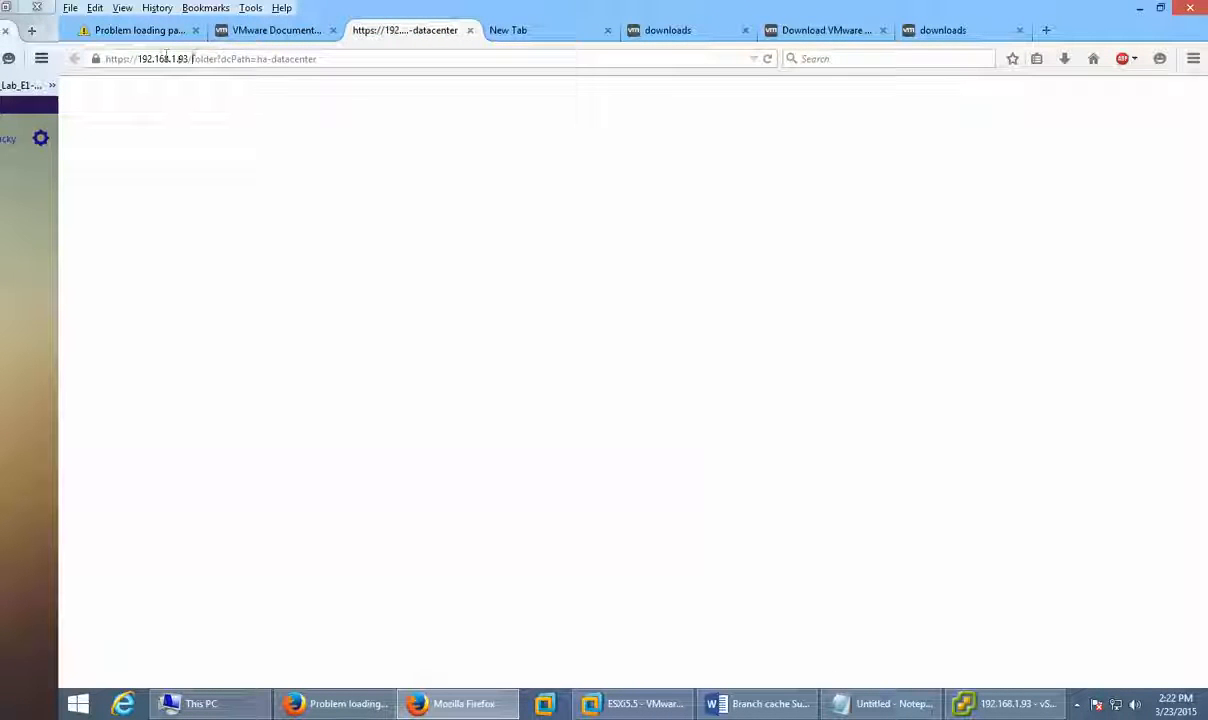
{"action": "left_click_drag", "start_coordinate": [193, 58], "coordinate": [527, 141]}
{"action": "key", "text": "BackSpace"}
{"action": "key", "text": "Return"}
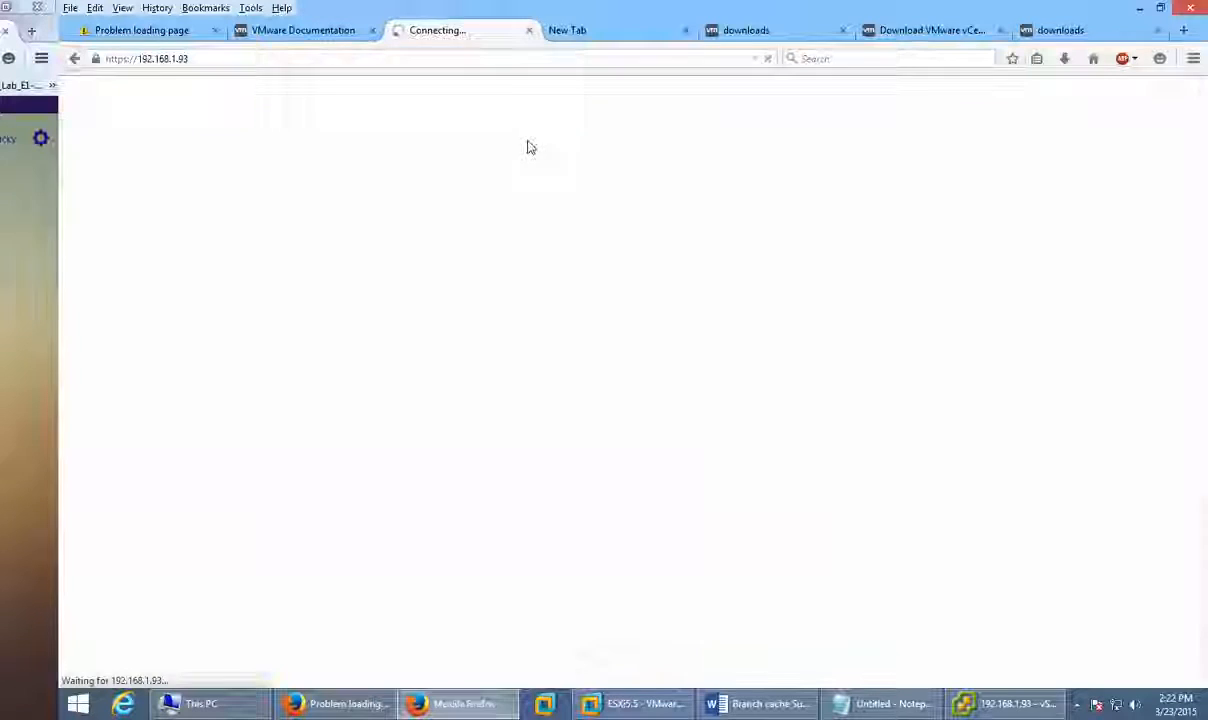